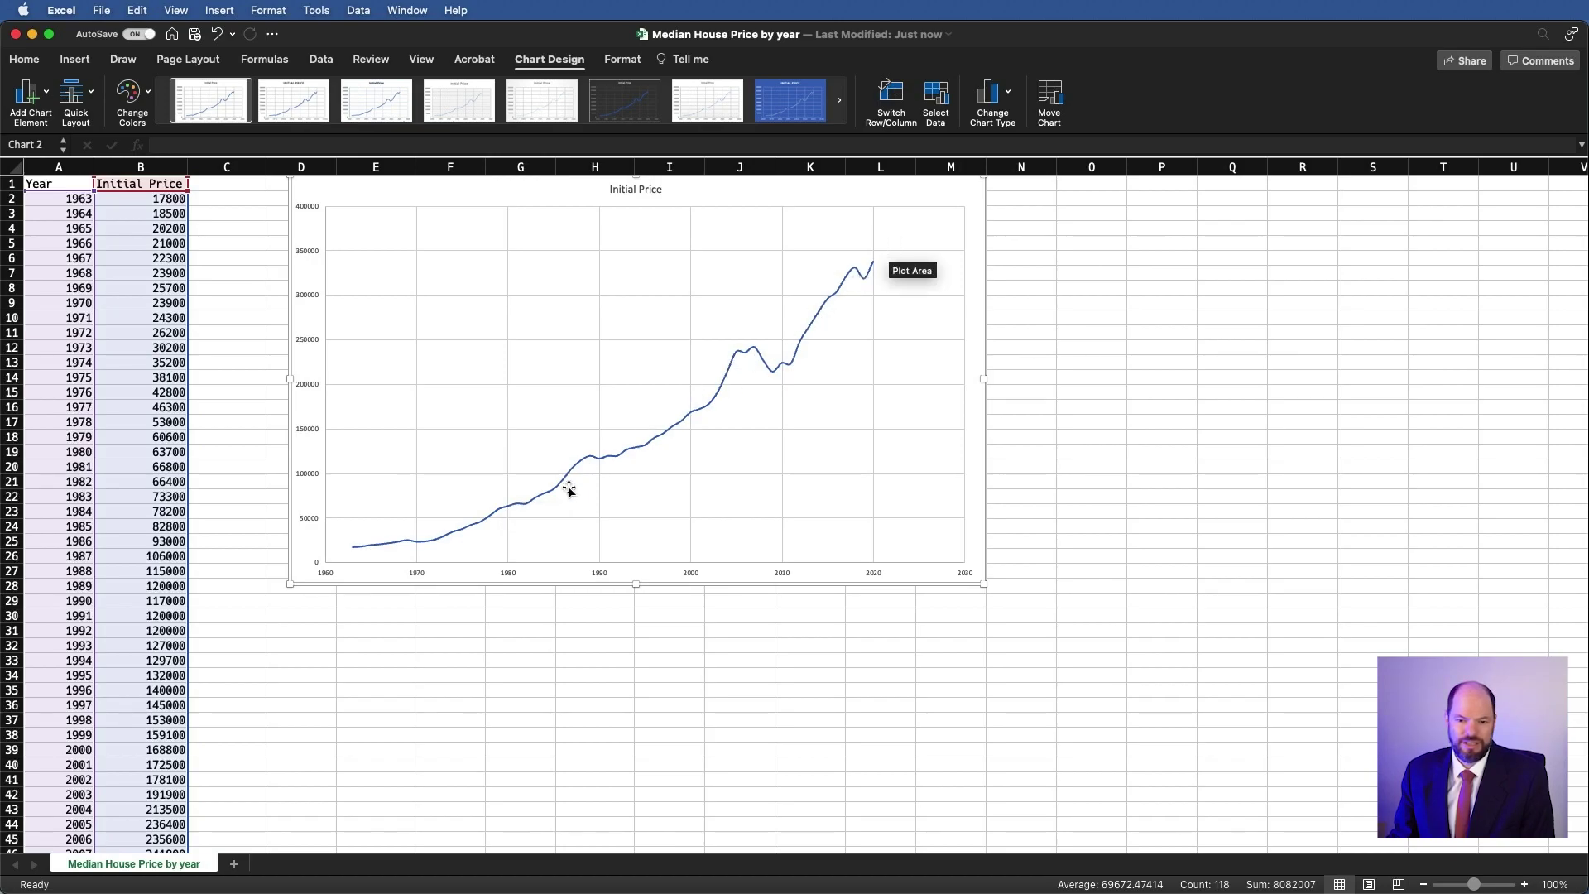
Add an exponential trendline to the chart's Initial Price series and display its equation on the chart
click(433, 546)
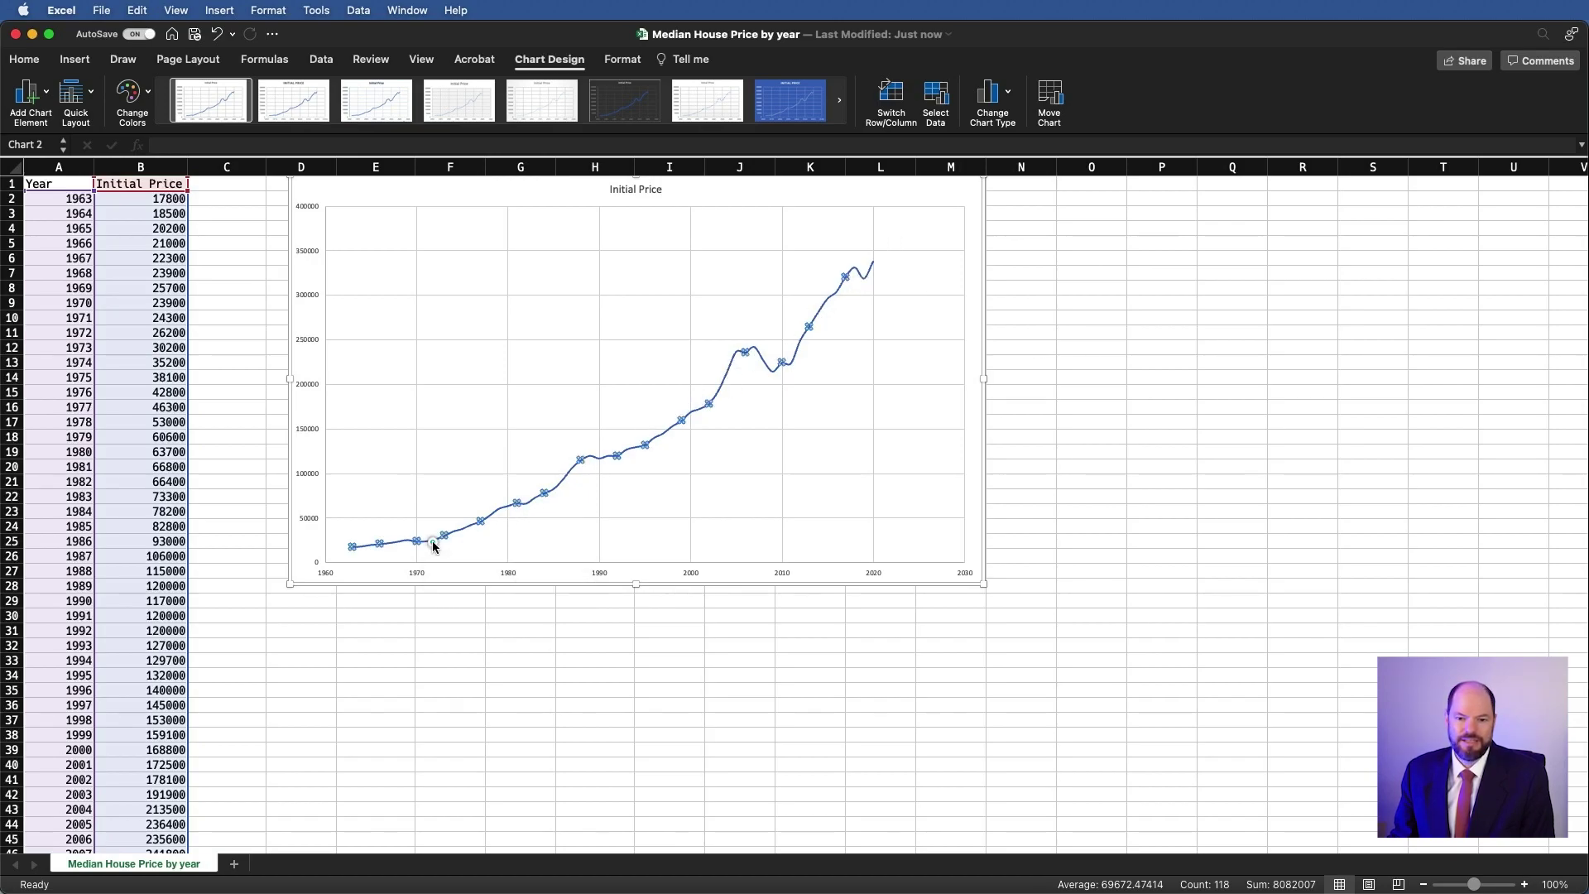
right_click(433, 546)
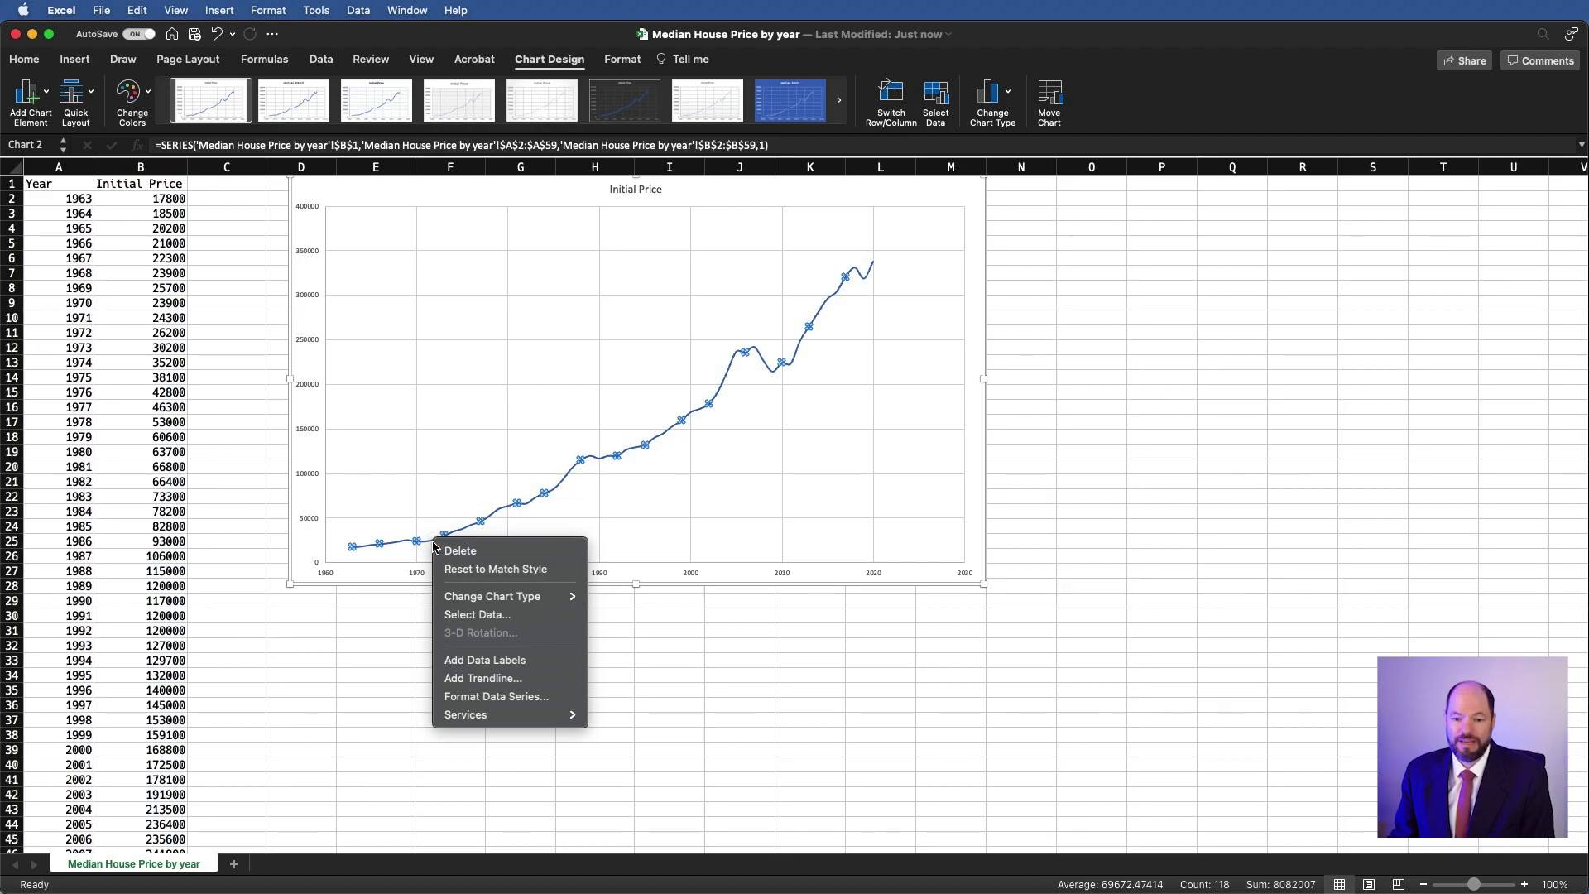
click(513, 677)
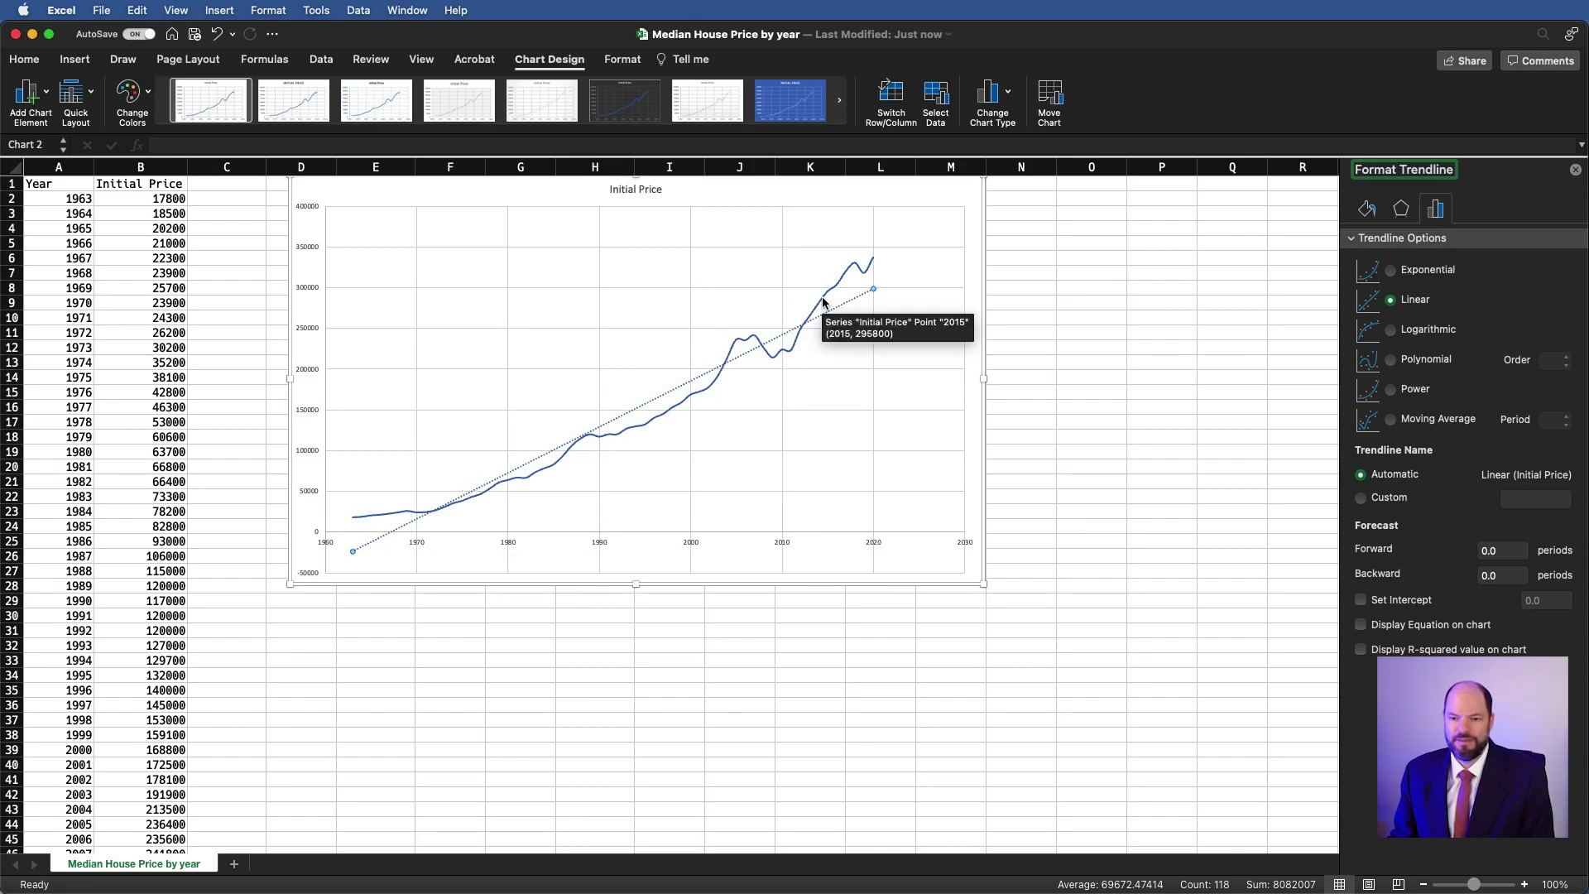
mouse_move(369, 519)
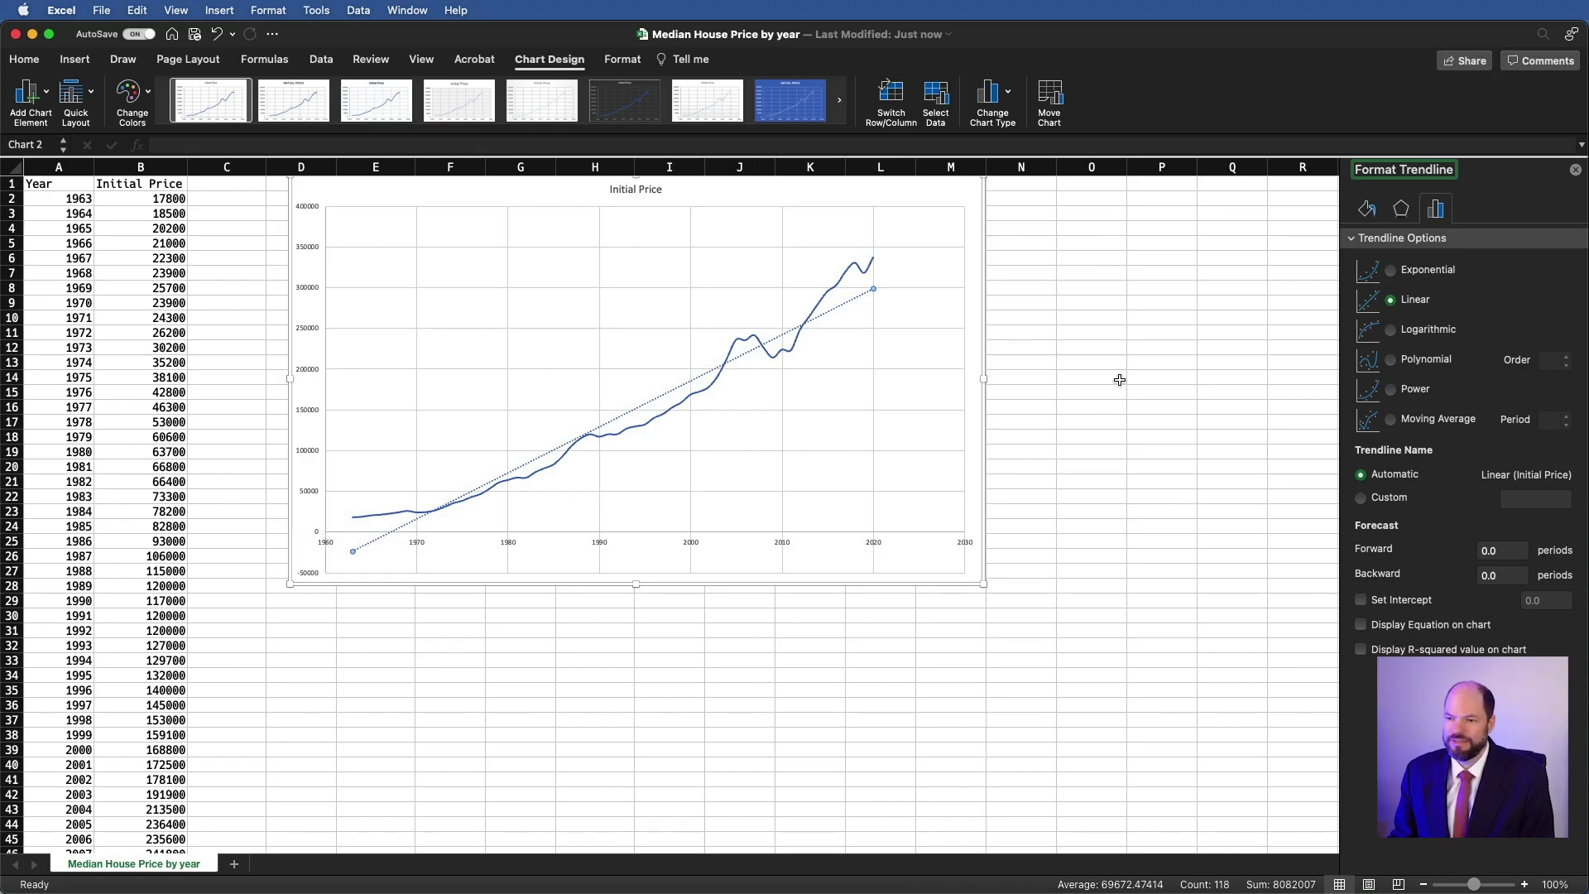
click(1392, 271)
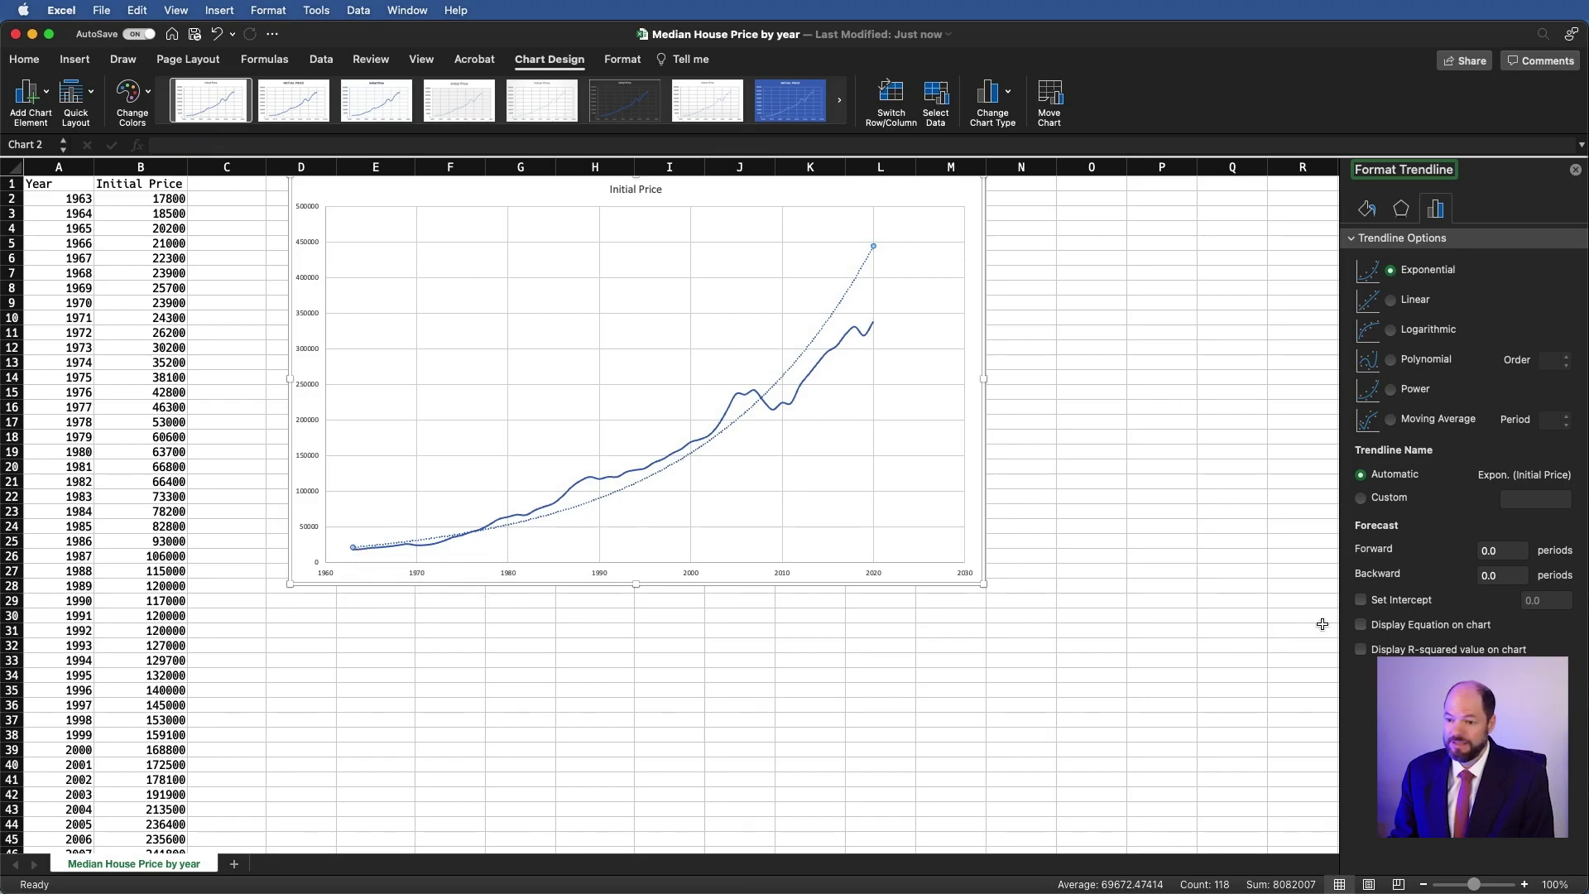
click(1361, 625)
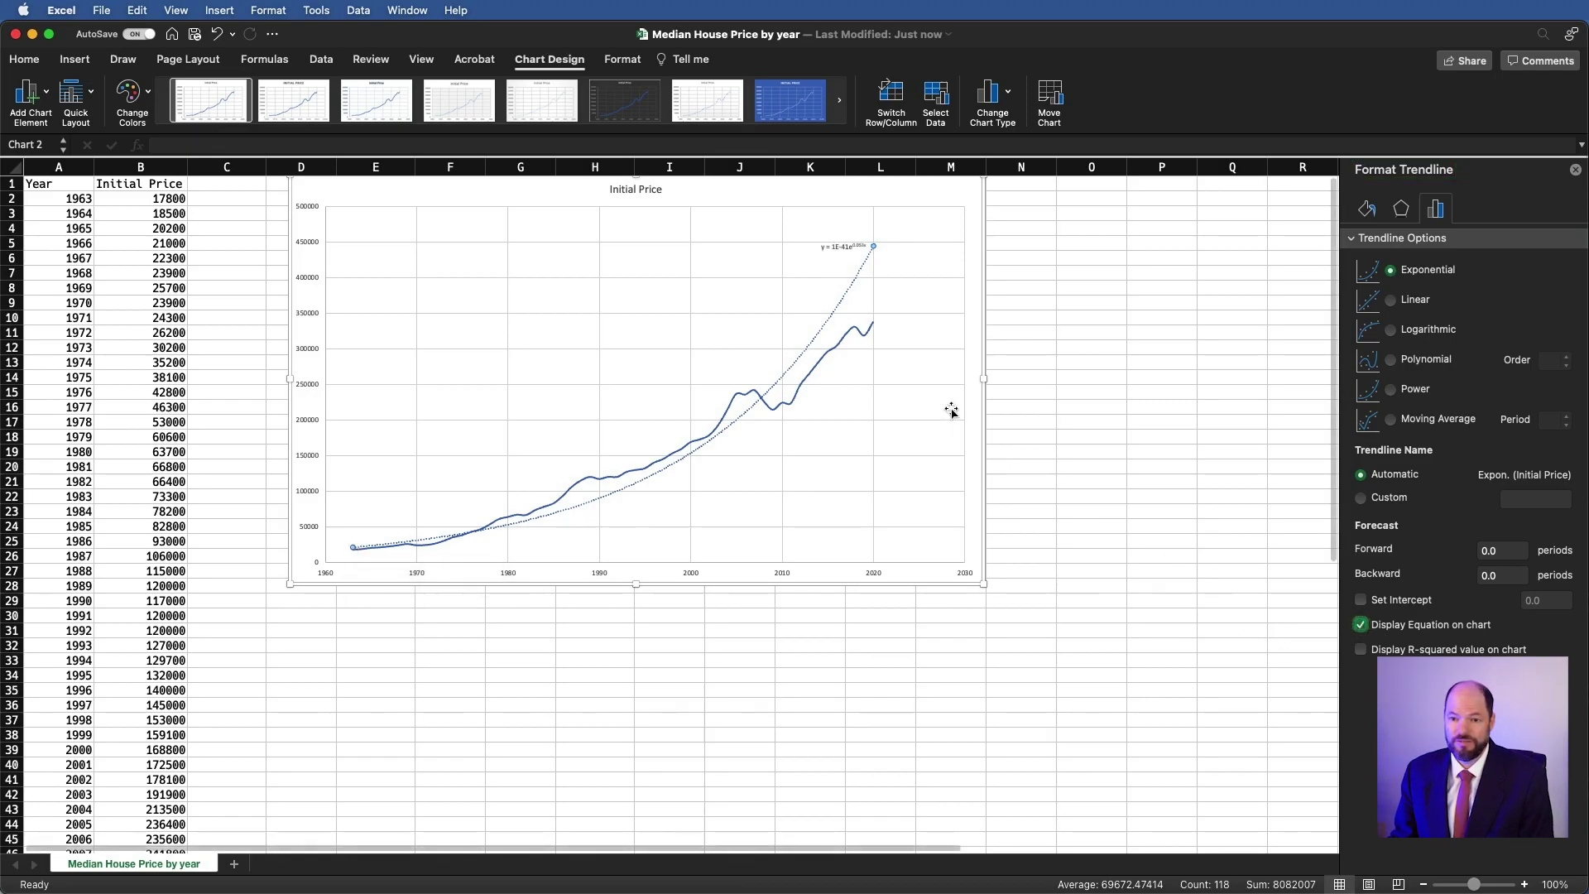
Enlarge the trendline equation label to font size 16 and move the chart down to about row 10
click(861, 246)
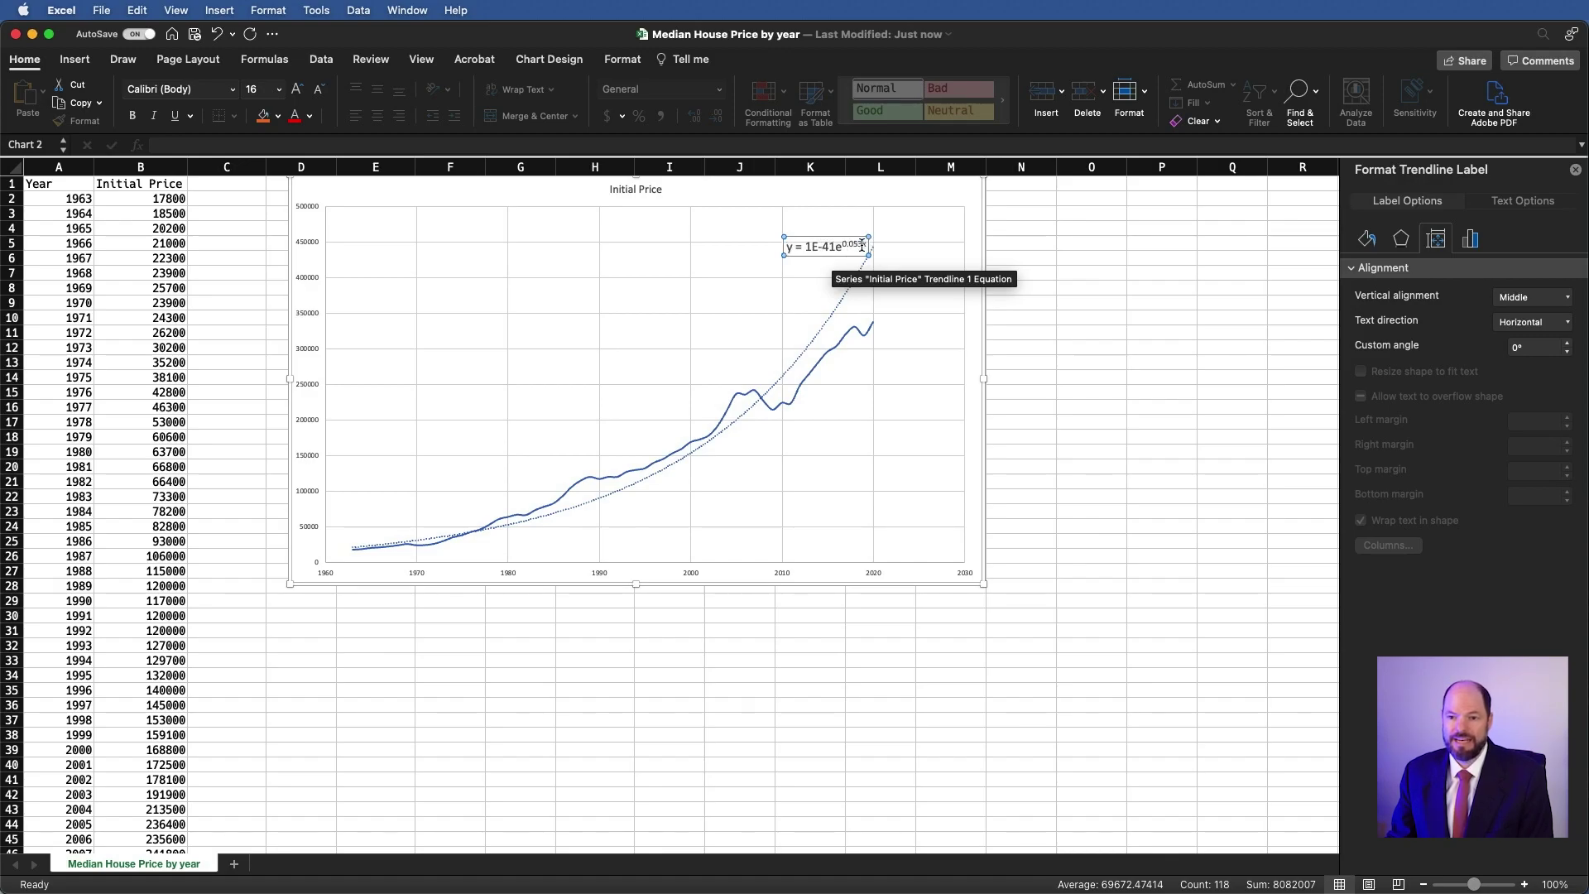
click(832, 189)
drag(832, 188, 853, 329)
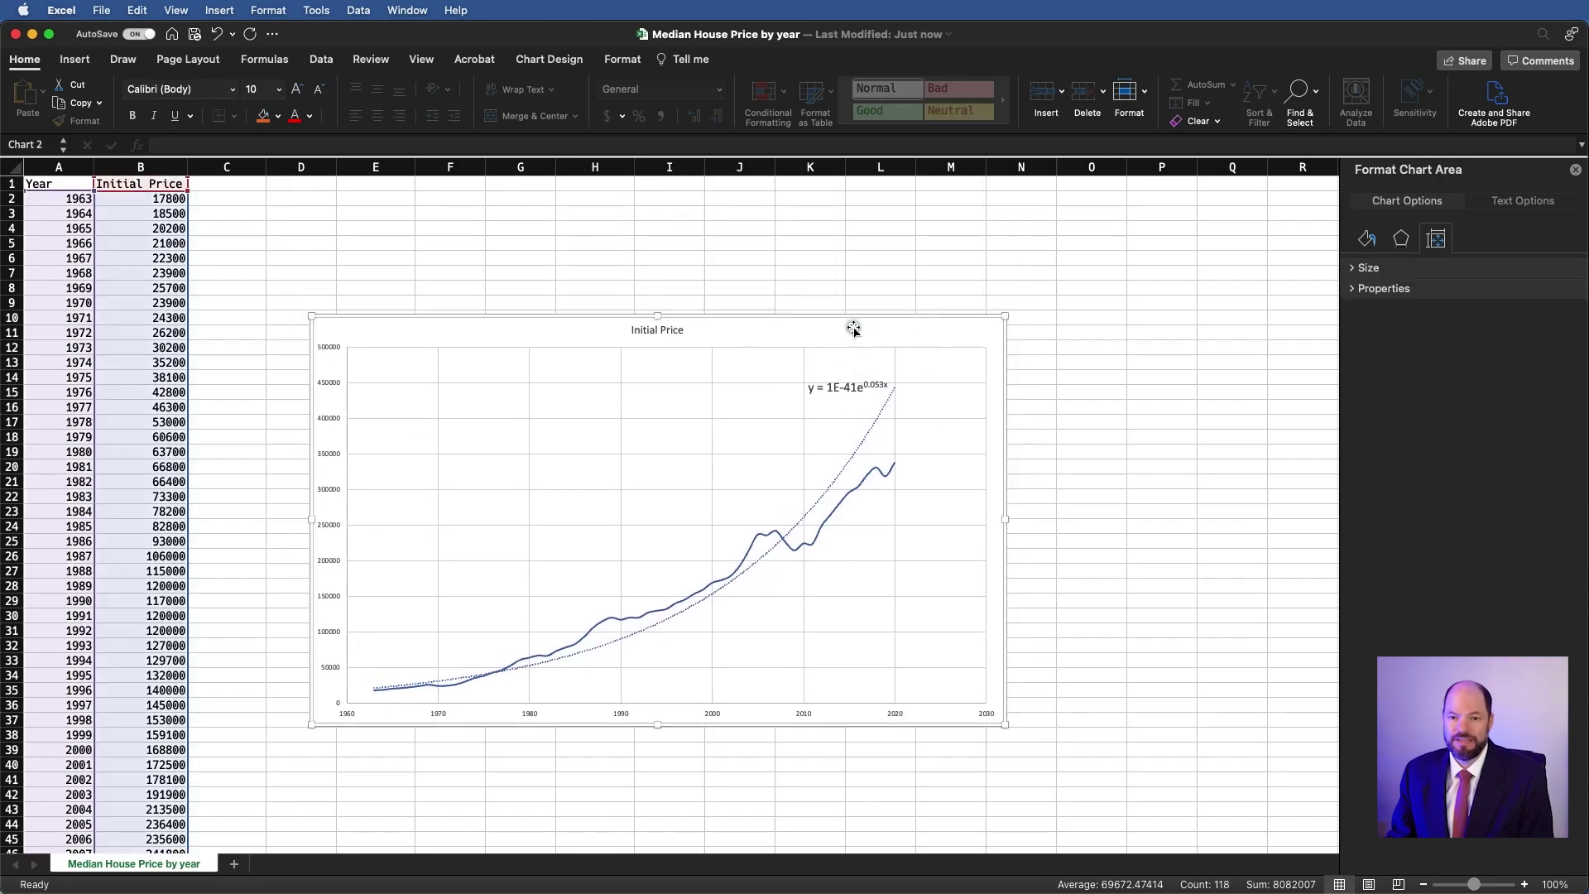
Enter the label "equation" in G2 and the model text "A*exp(tau*year) + C" in H2
click(539, 196)
text(e)
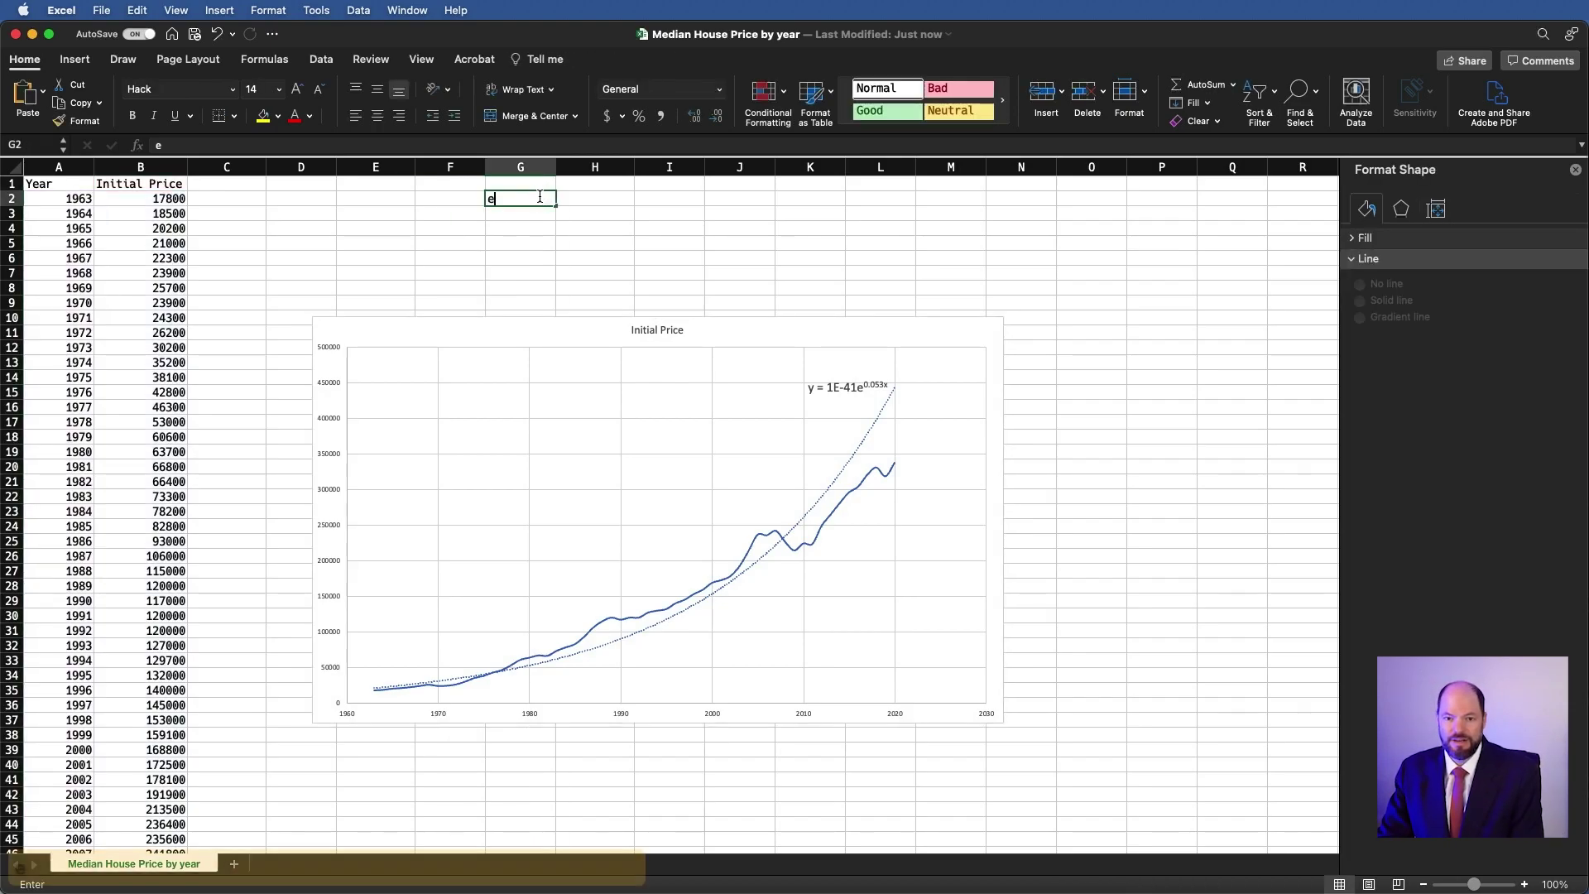
text(quation)
key(Tab)
text(q)
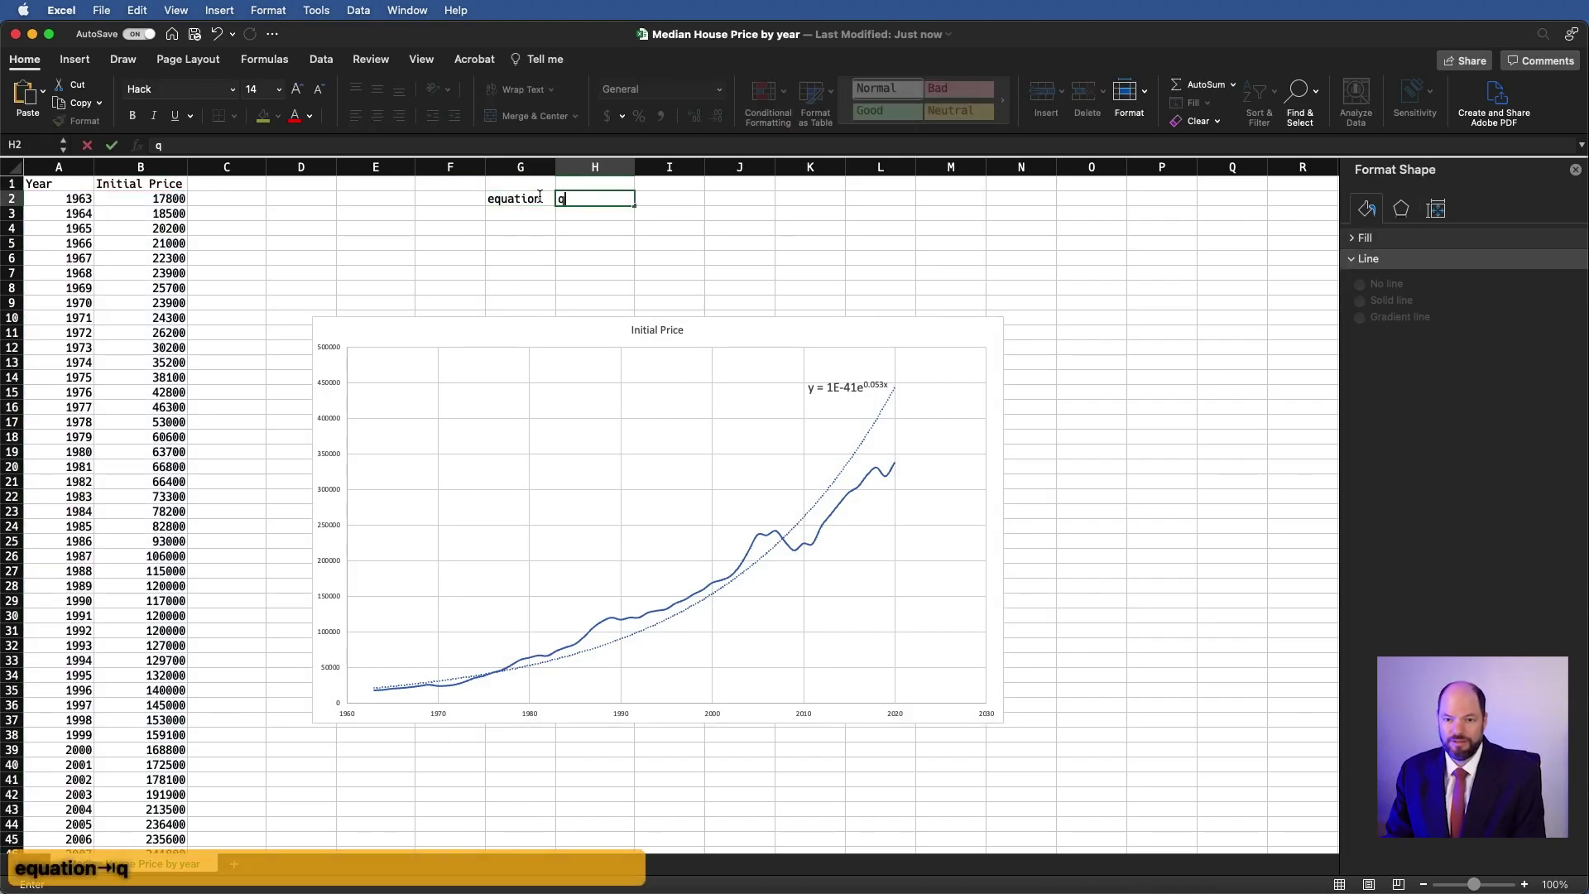
key(BackSpace)
text(A)
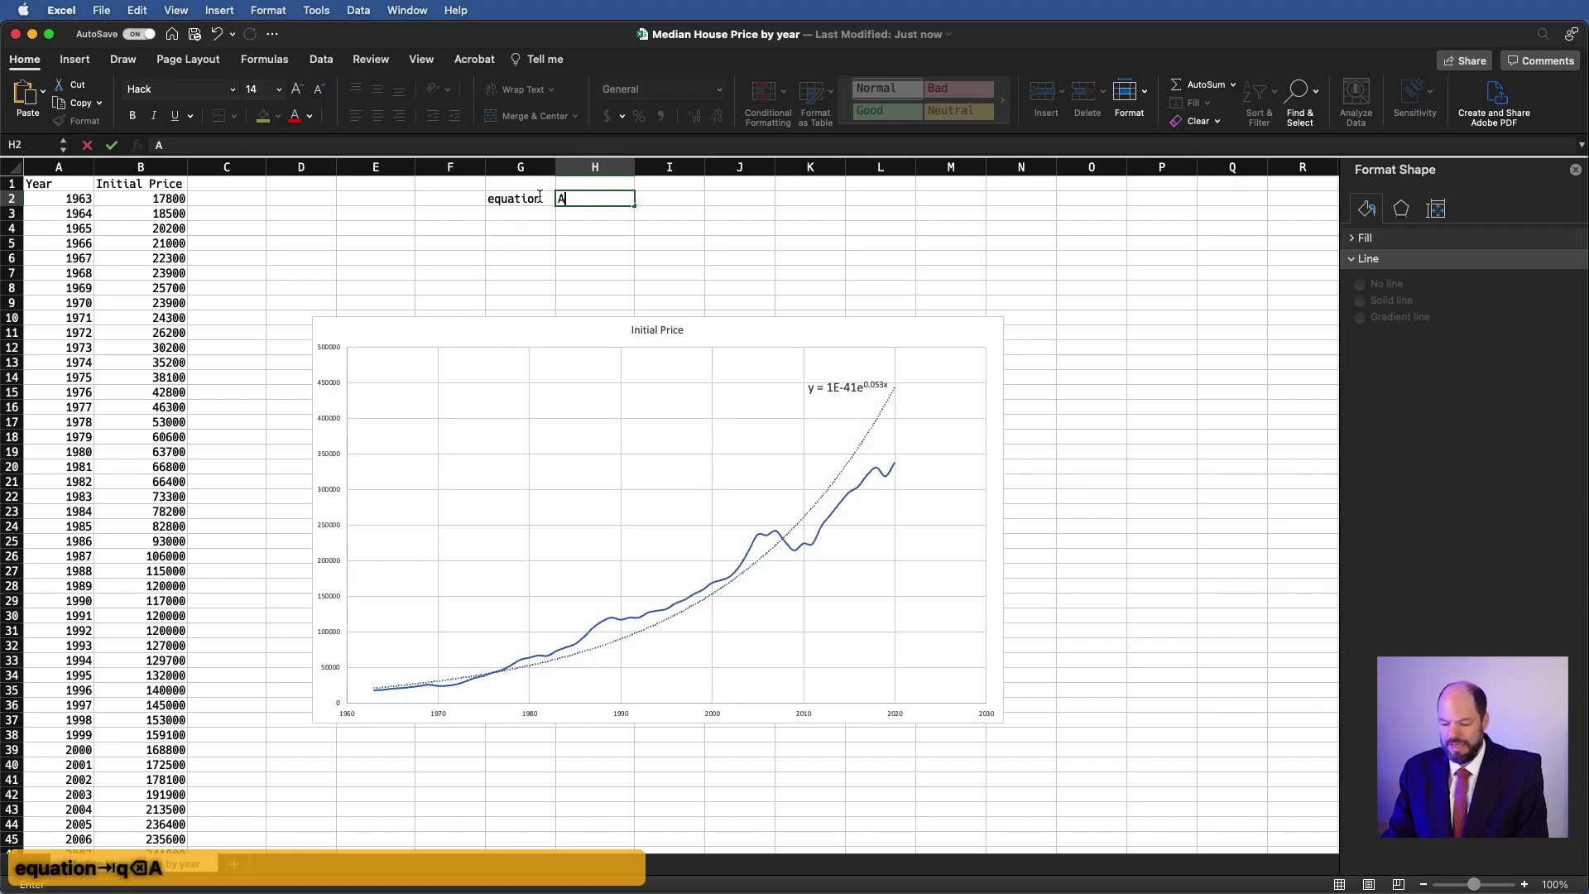
text(*exp()
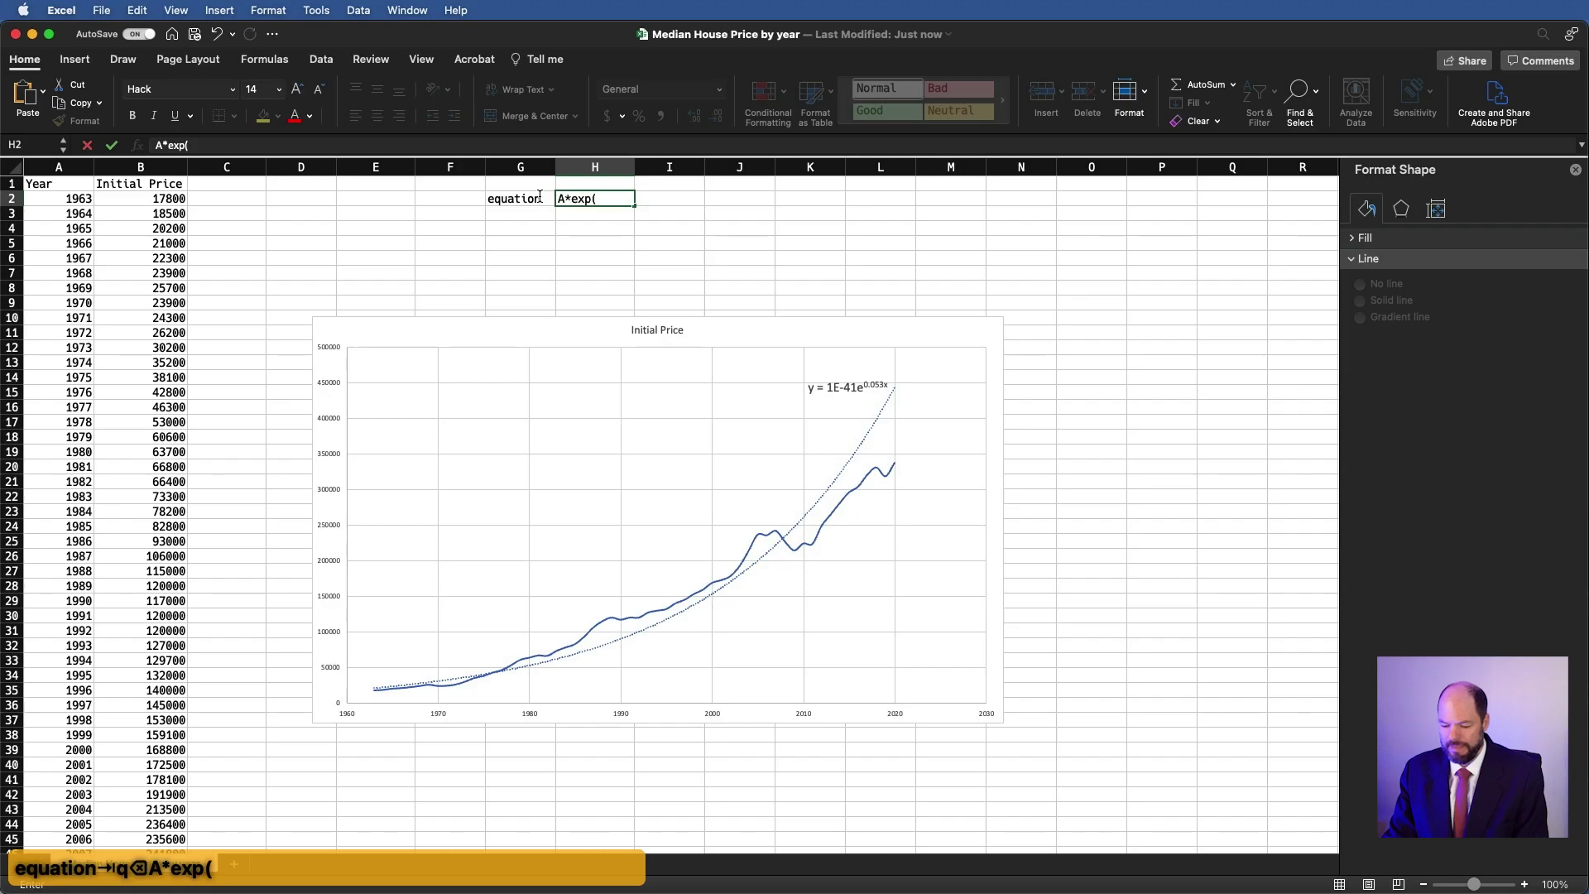
text(tau)
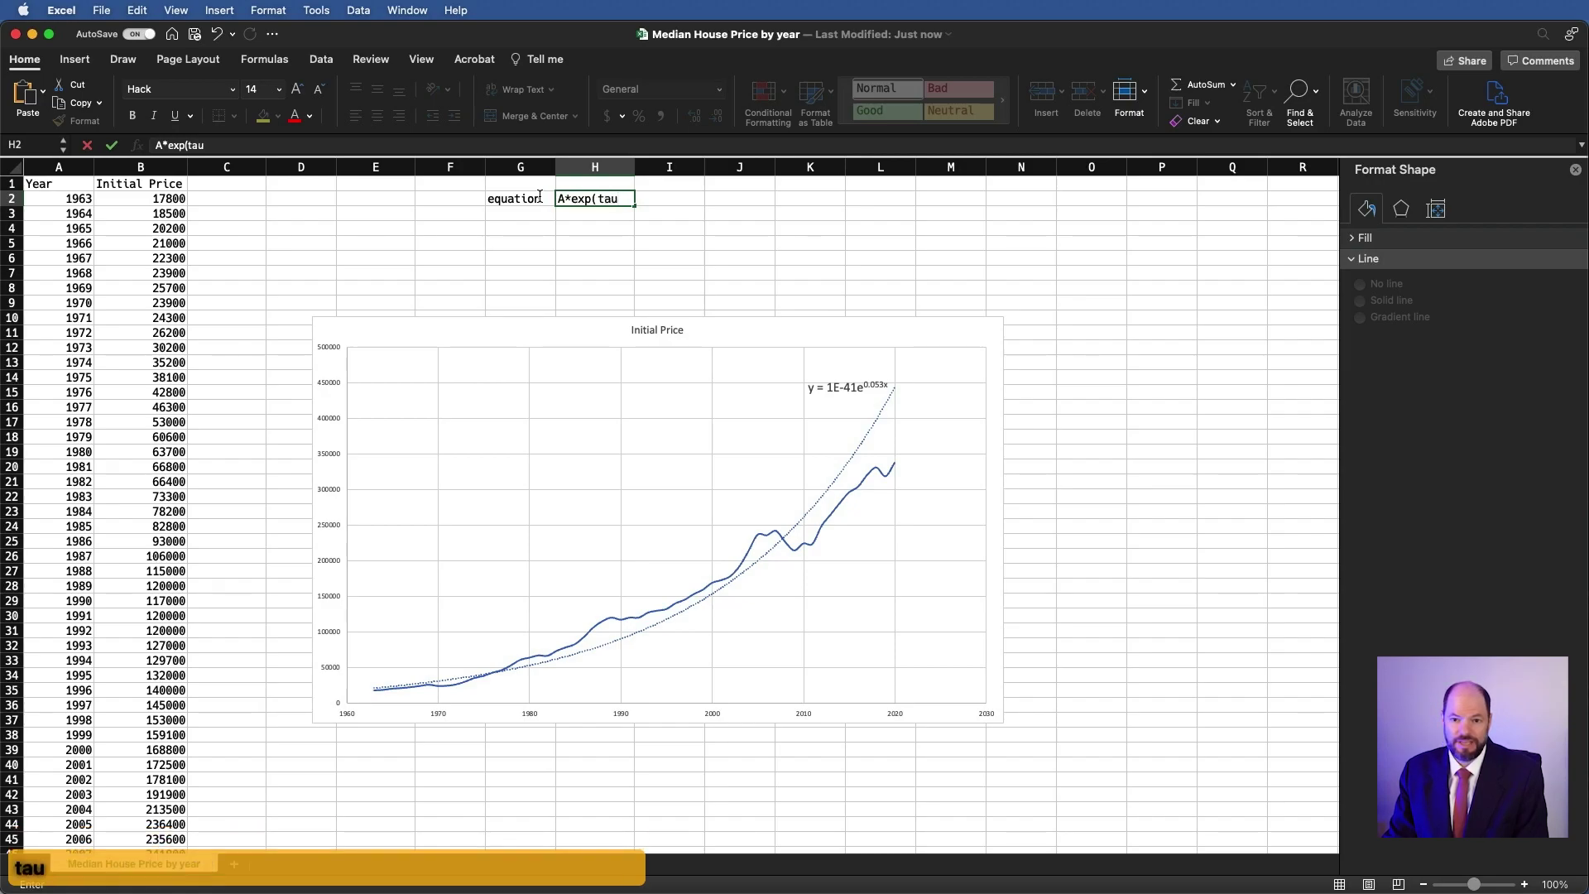
text(*x)
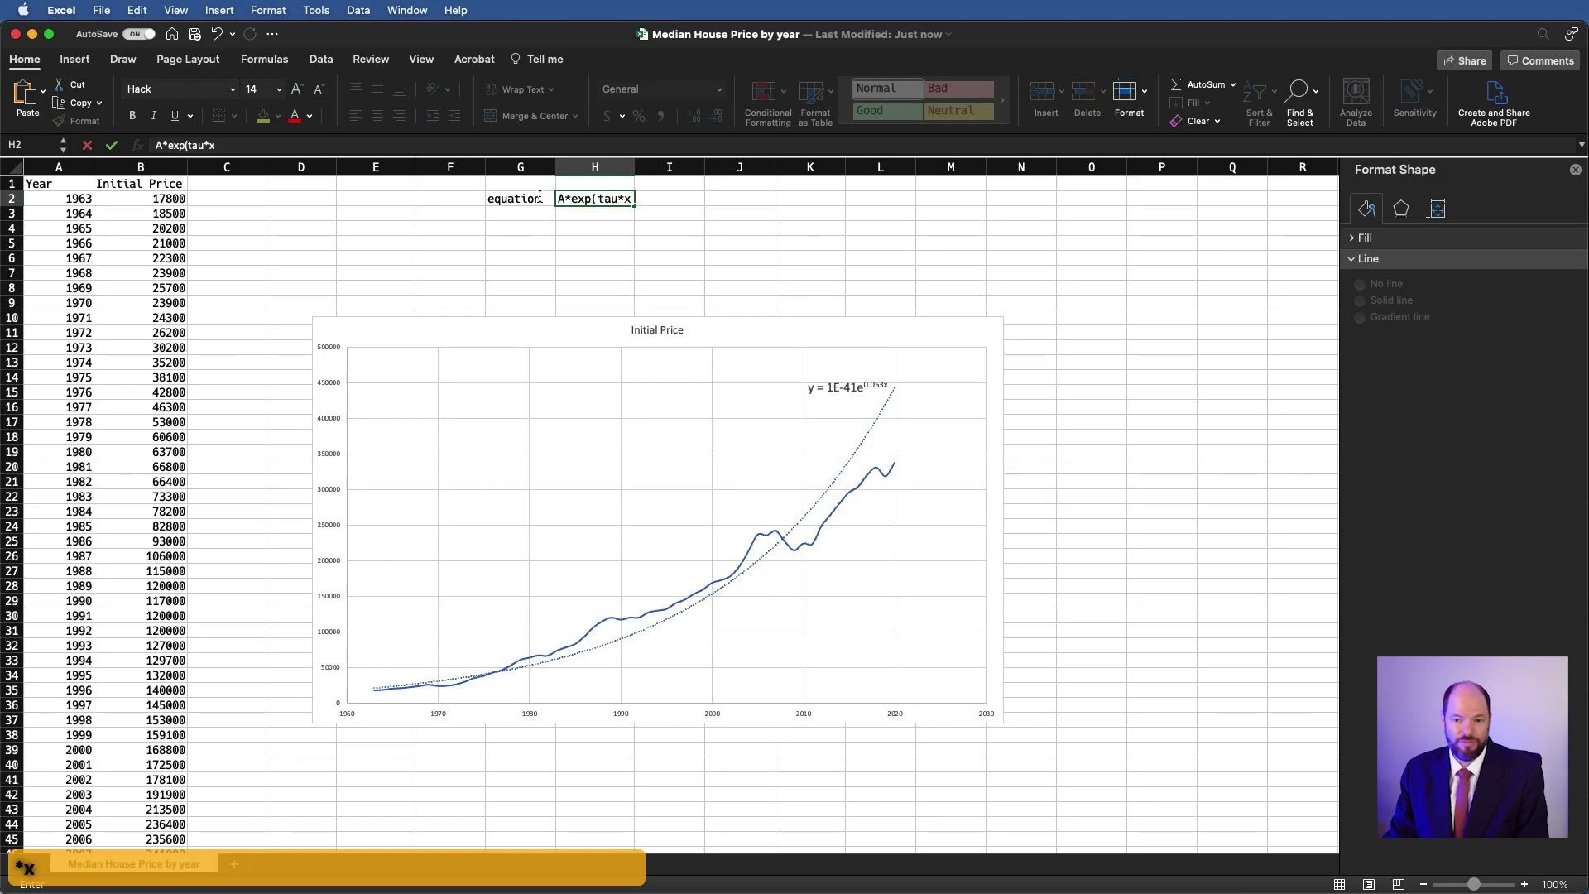
key(BackSpace)
text(year))
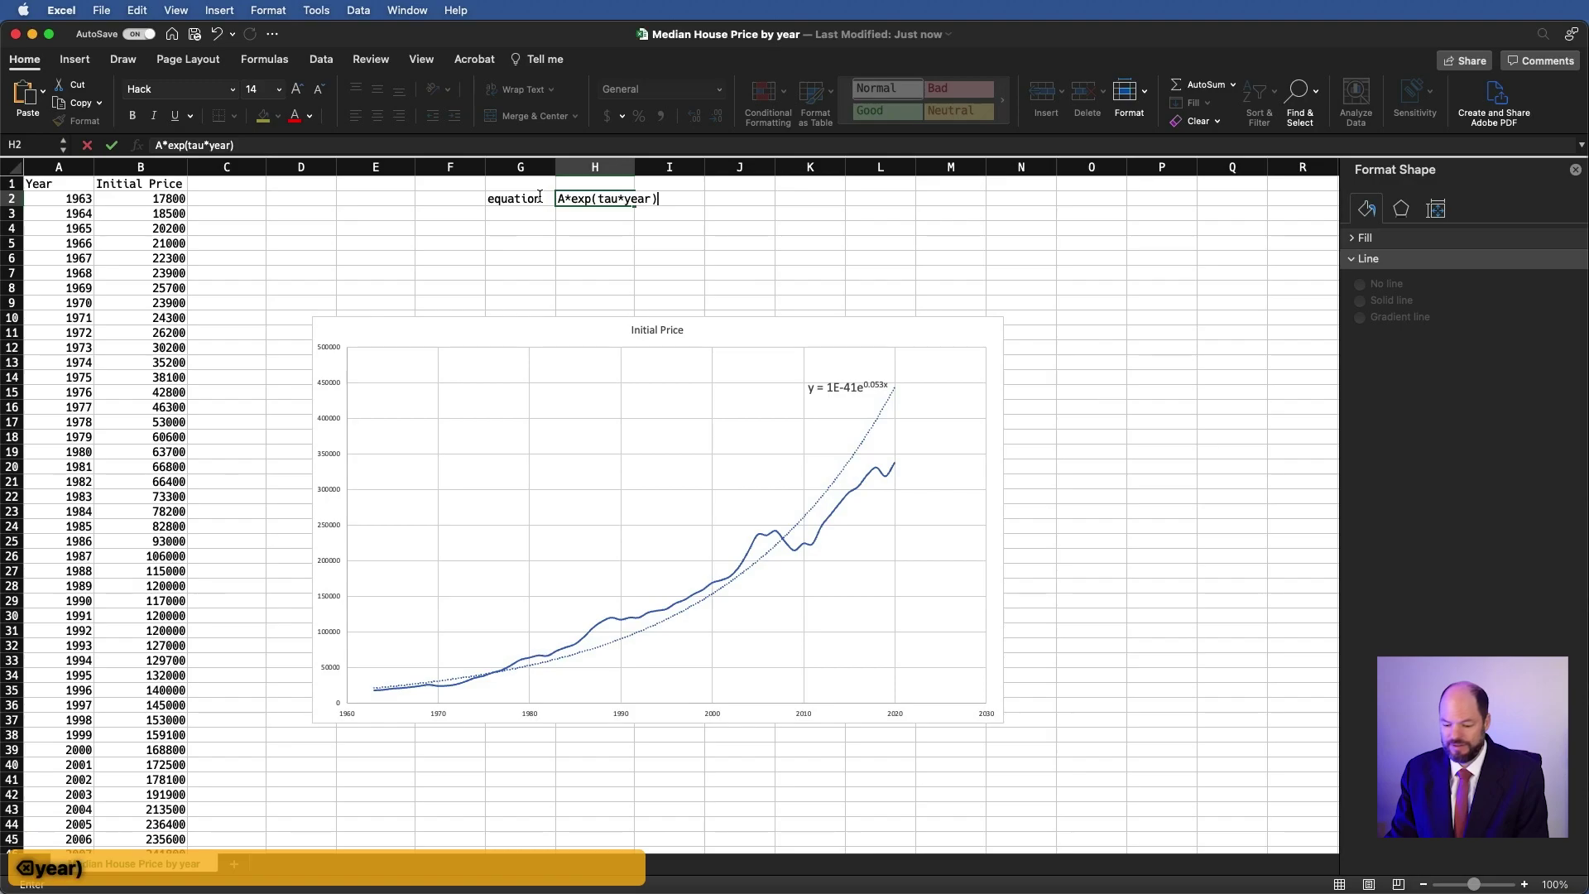
text( + C)
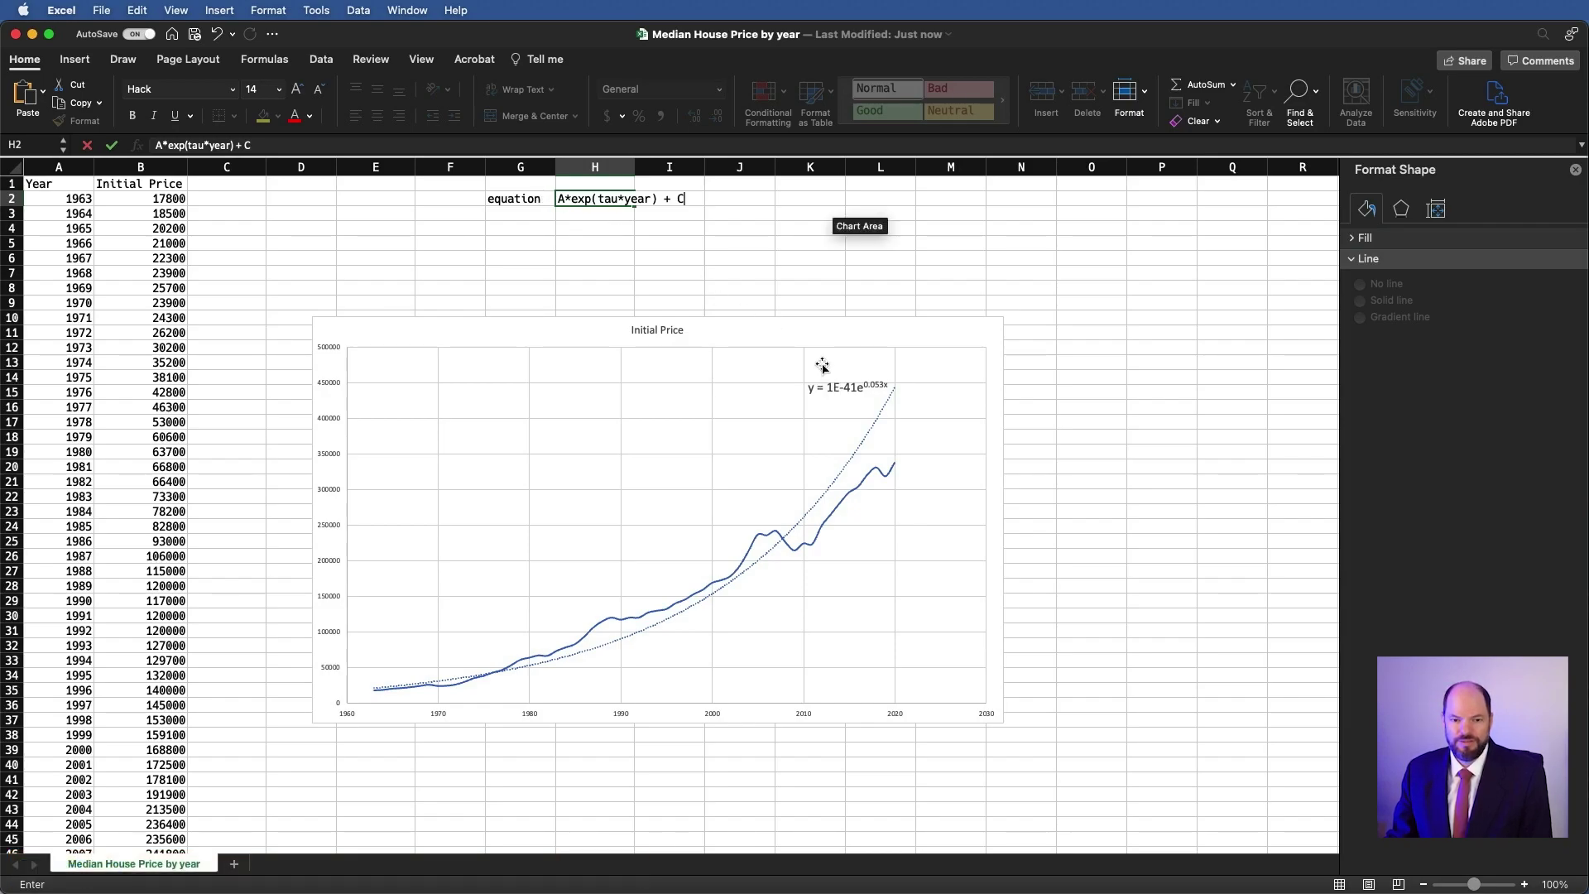
click(580, 256)
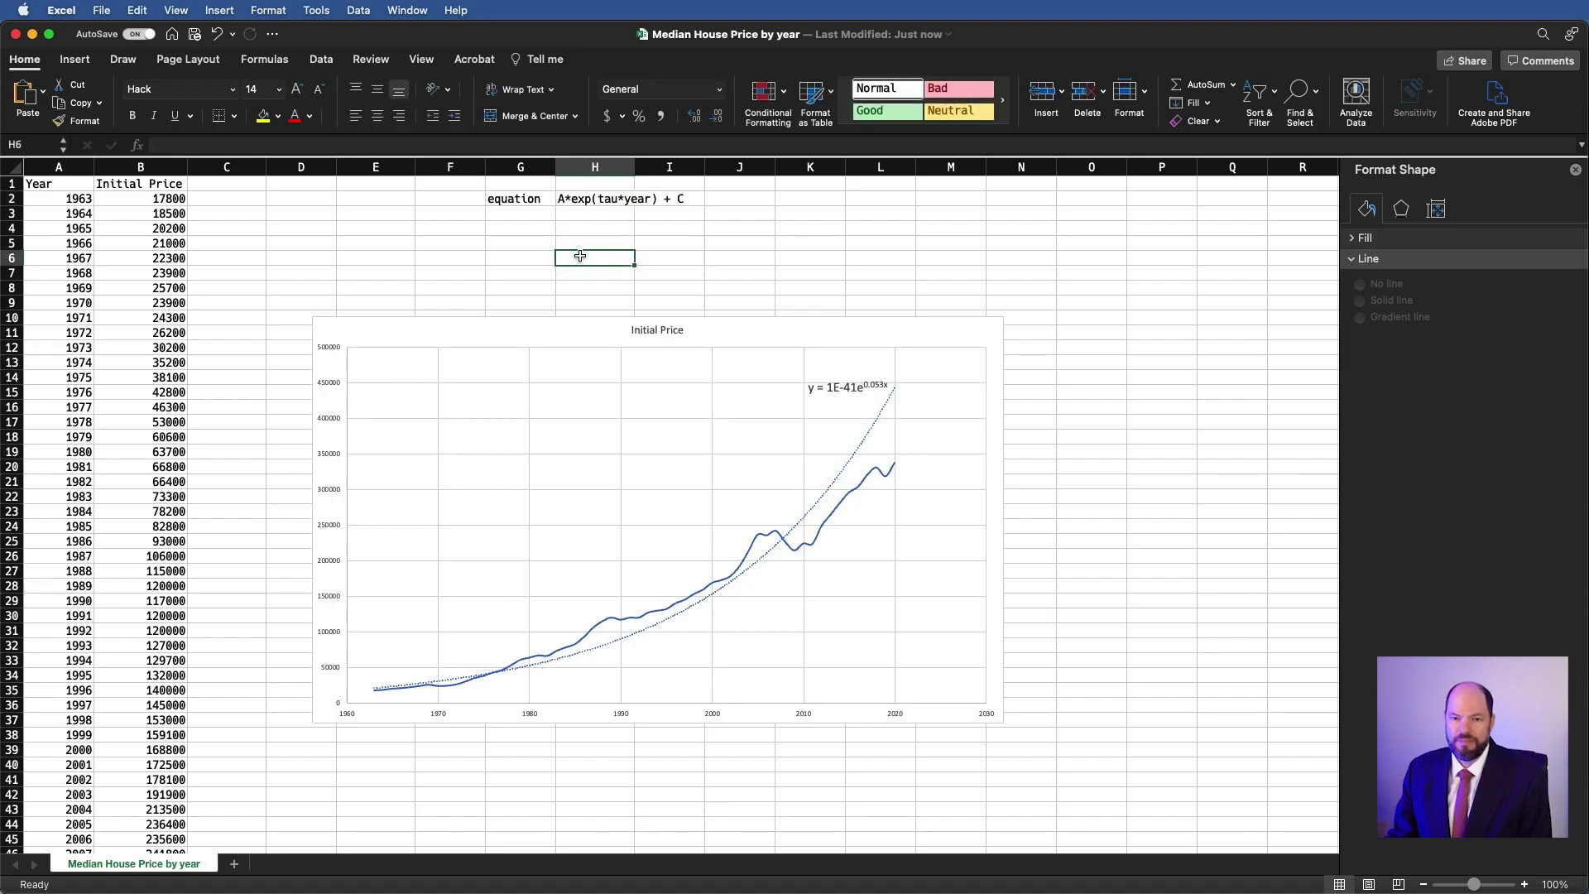
Enter the headers "Parameter" in G1 and "Value" in H1
click(518, 180)
text(P)
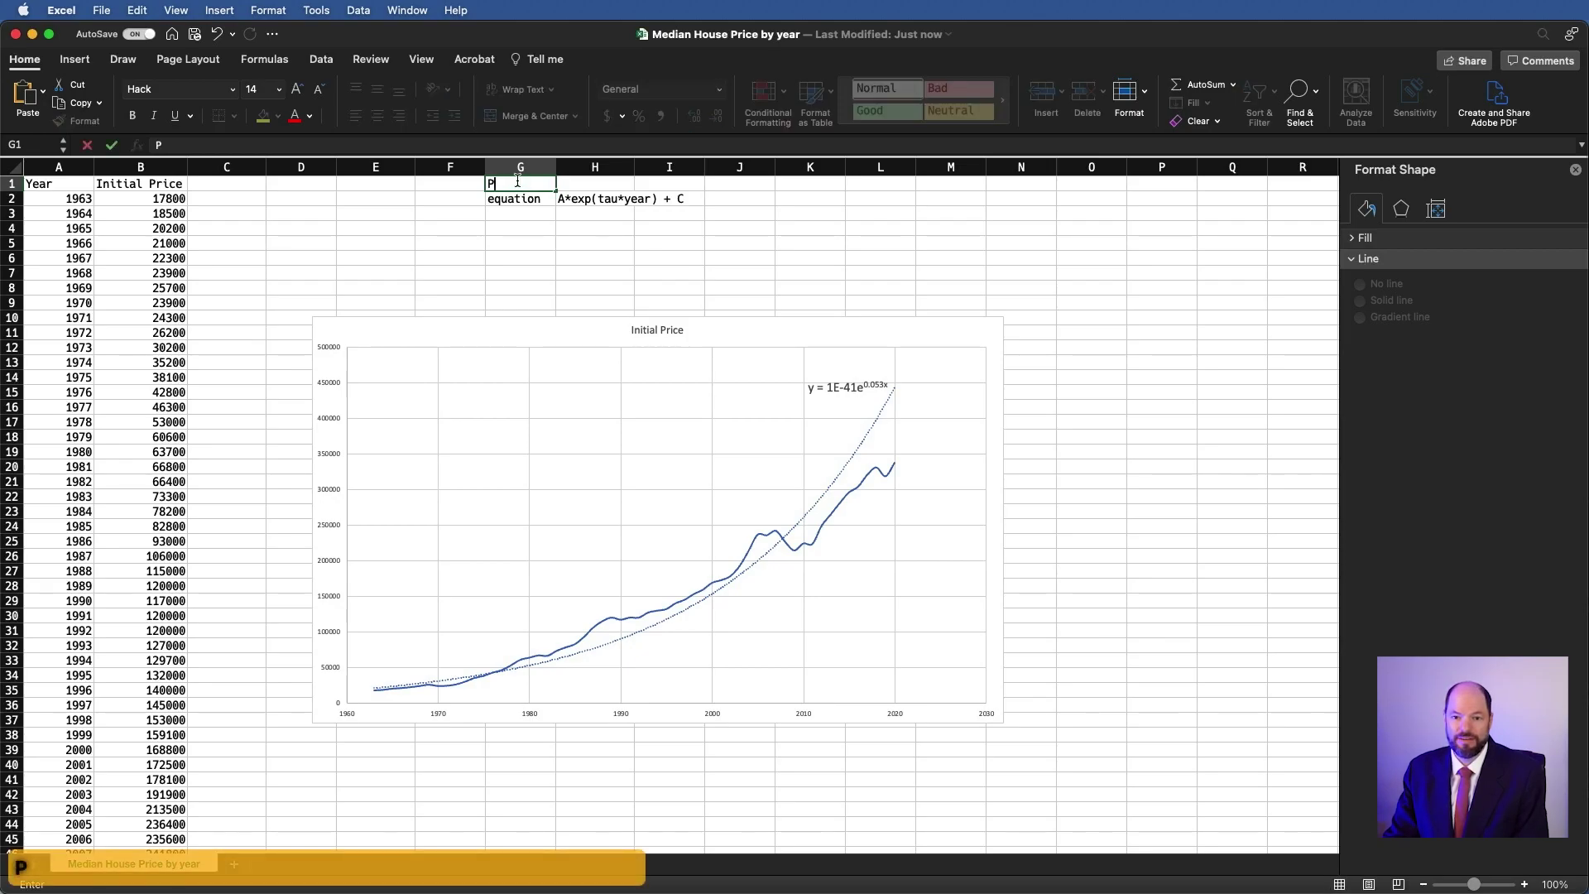
text(arameter)
key(Tab)
text(Value)
key(Return)
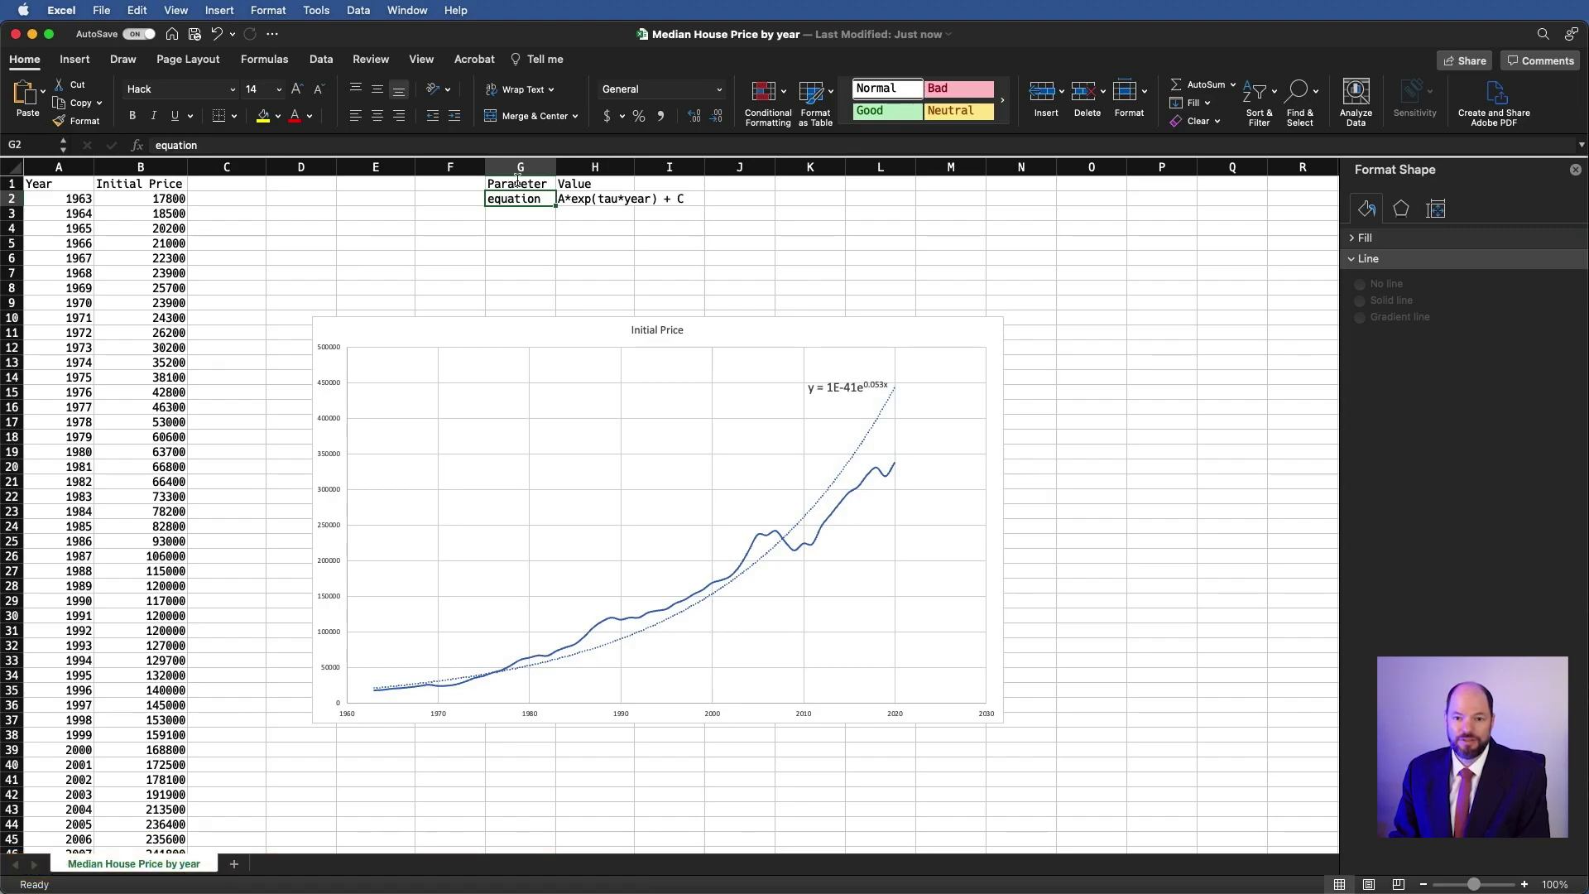
List the model's parameter names A, tau and C in cells G4 to G6
key(Down)
key(Down)
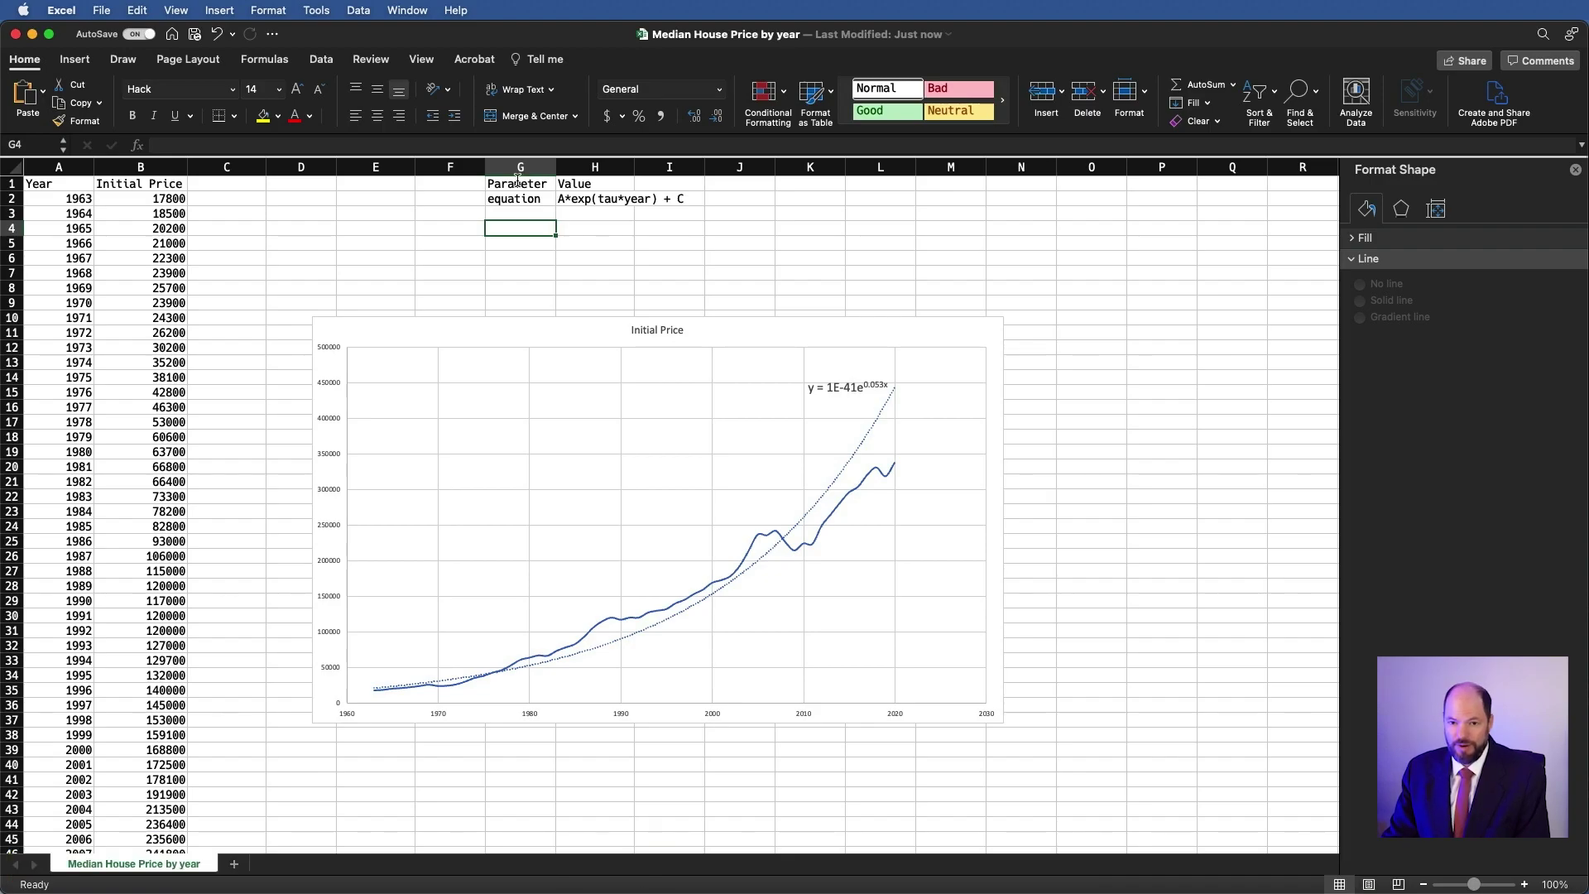
text(A)
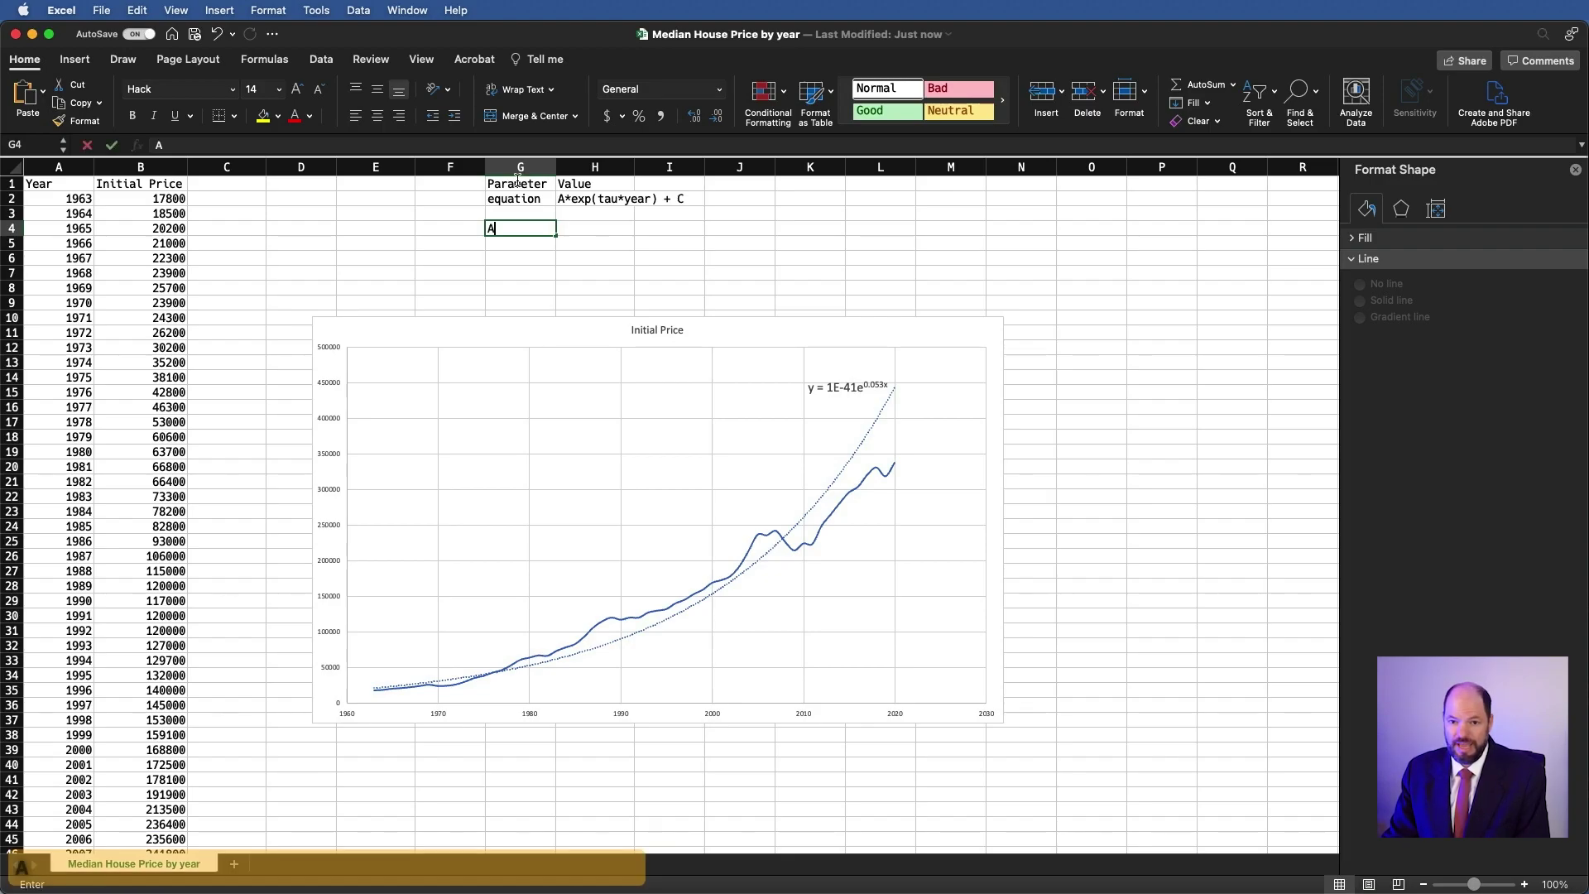
key(Return)
text(tau)
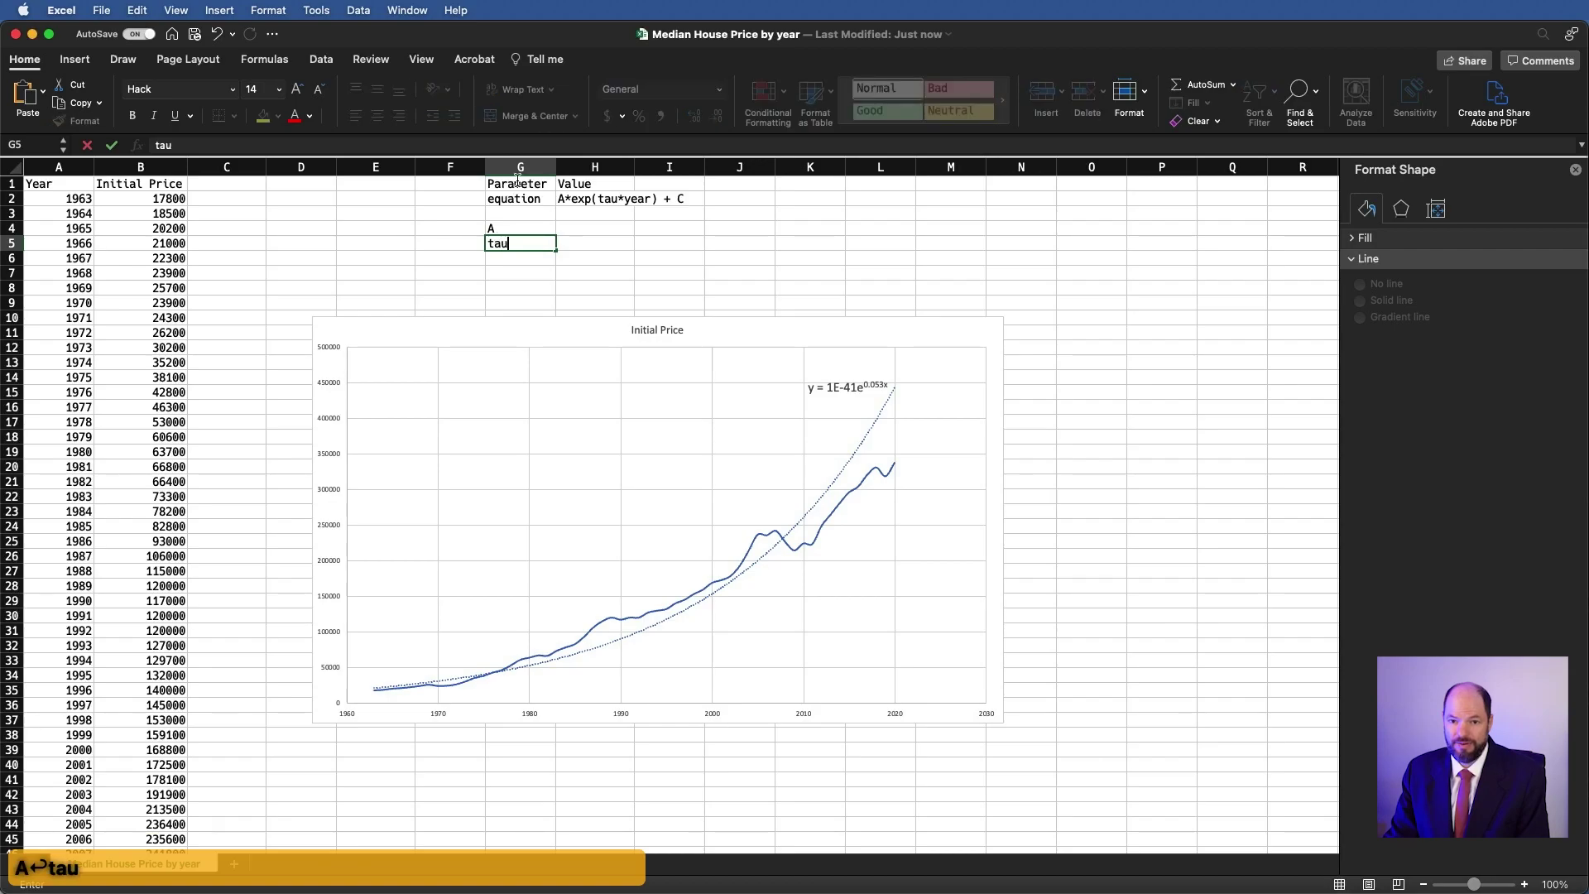
key(Return)
text(c)
key(BackSpace)
text(C)
key(Return)
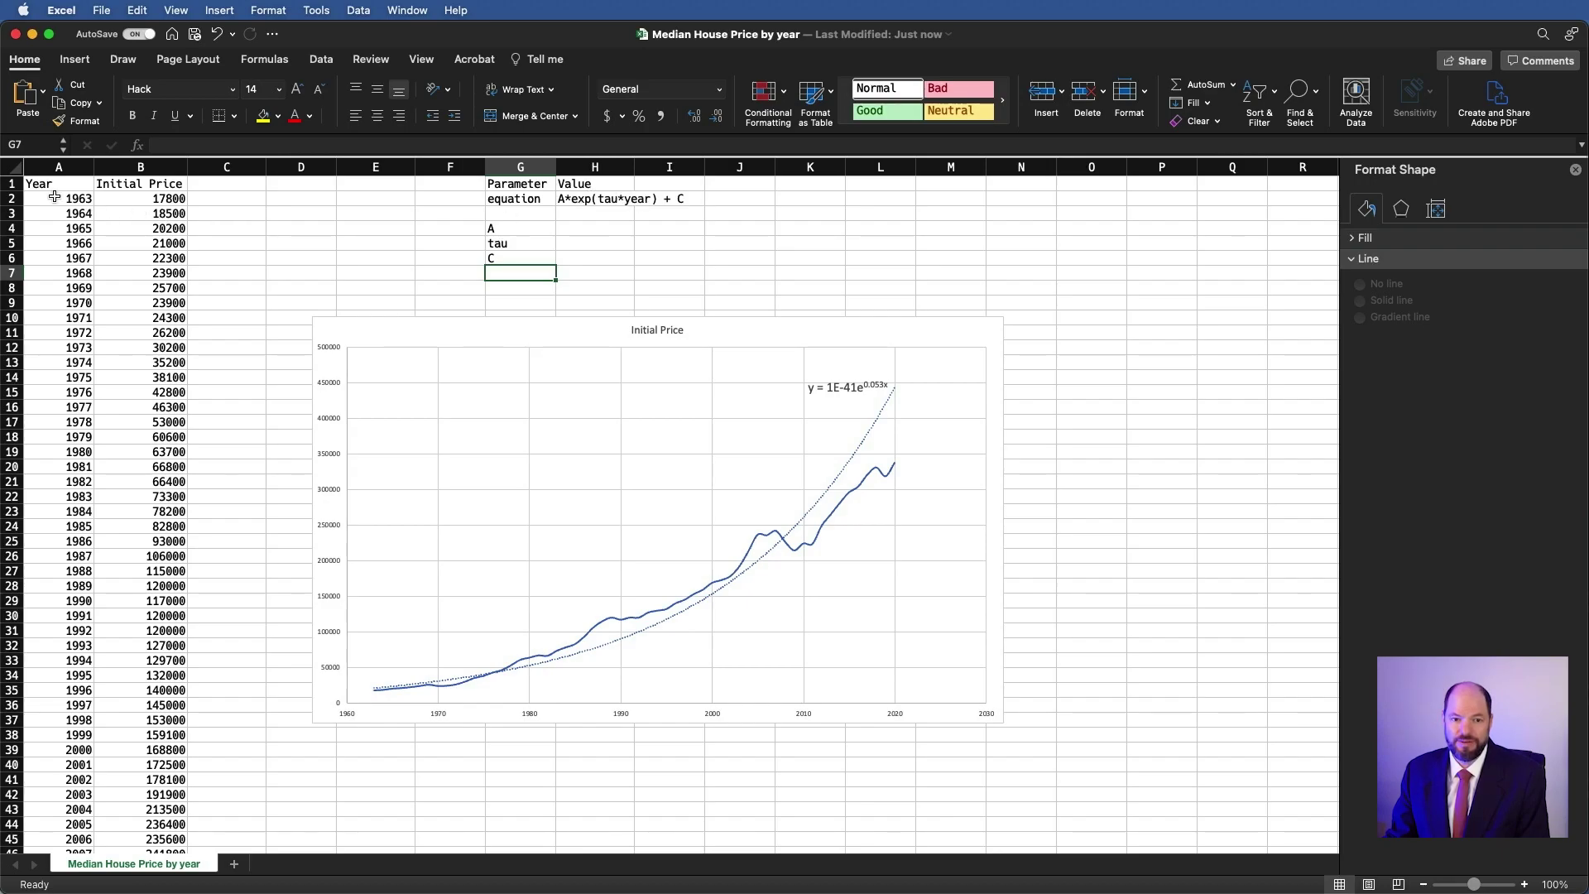
Add the column header "Predicted" in C1, beside Initial Price
click(235, 184)
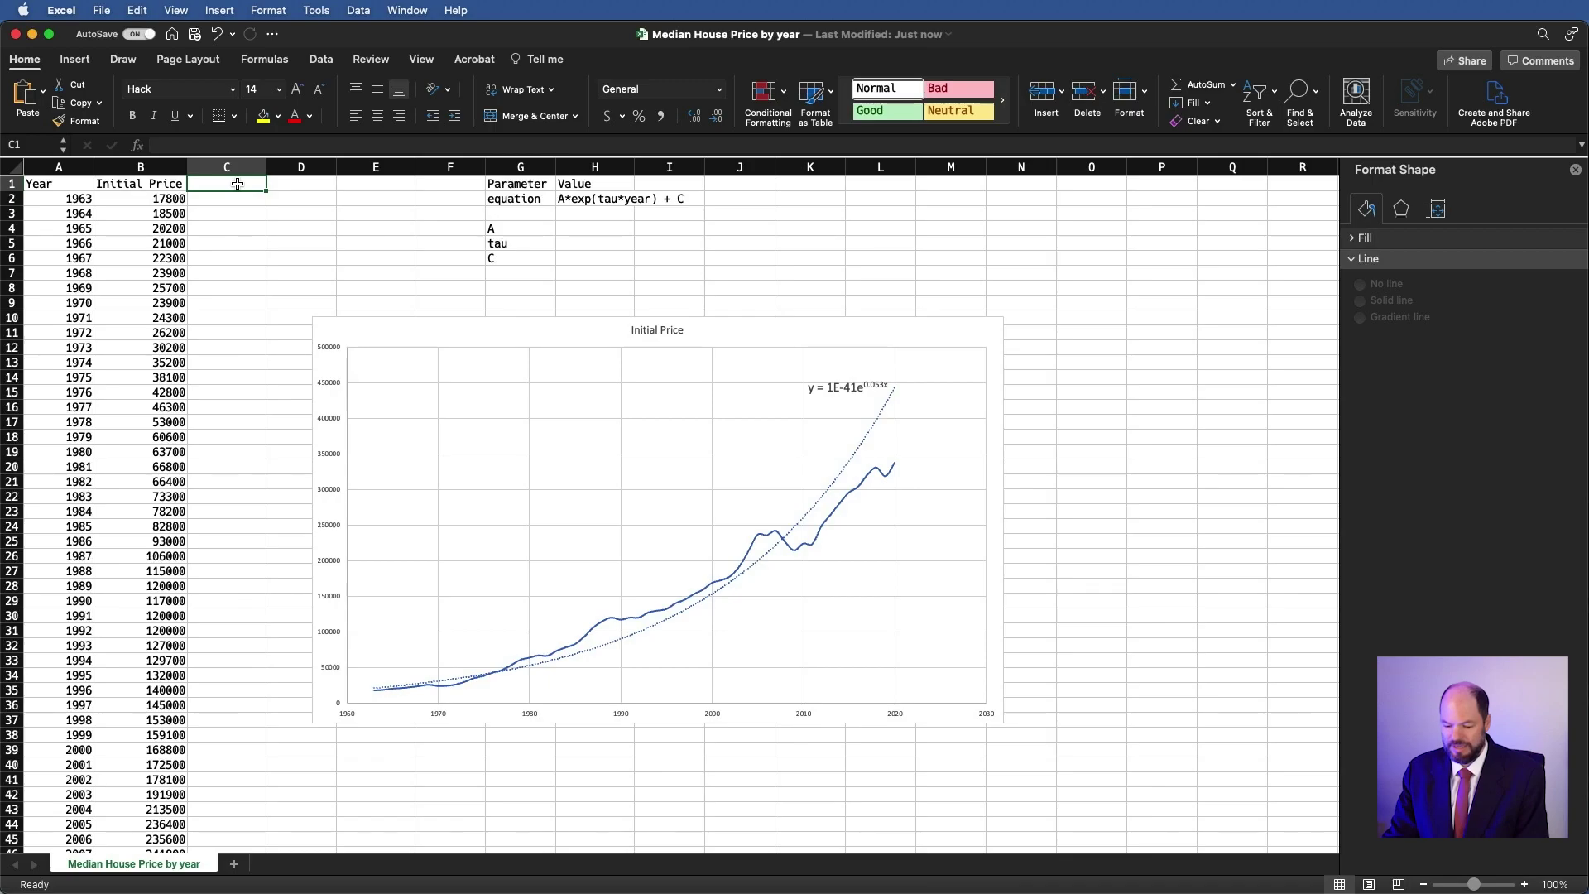
text(Predicted)
key(Return)
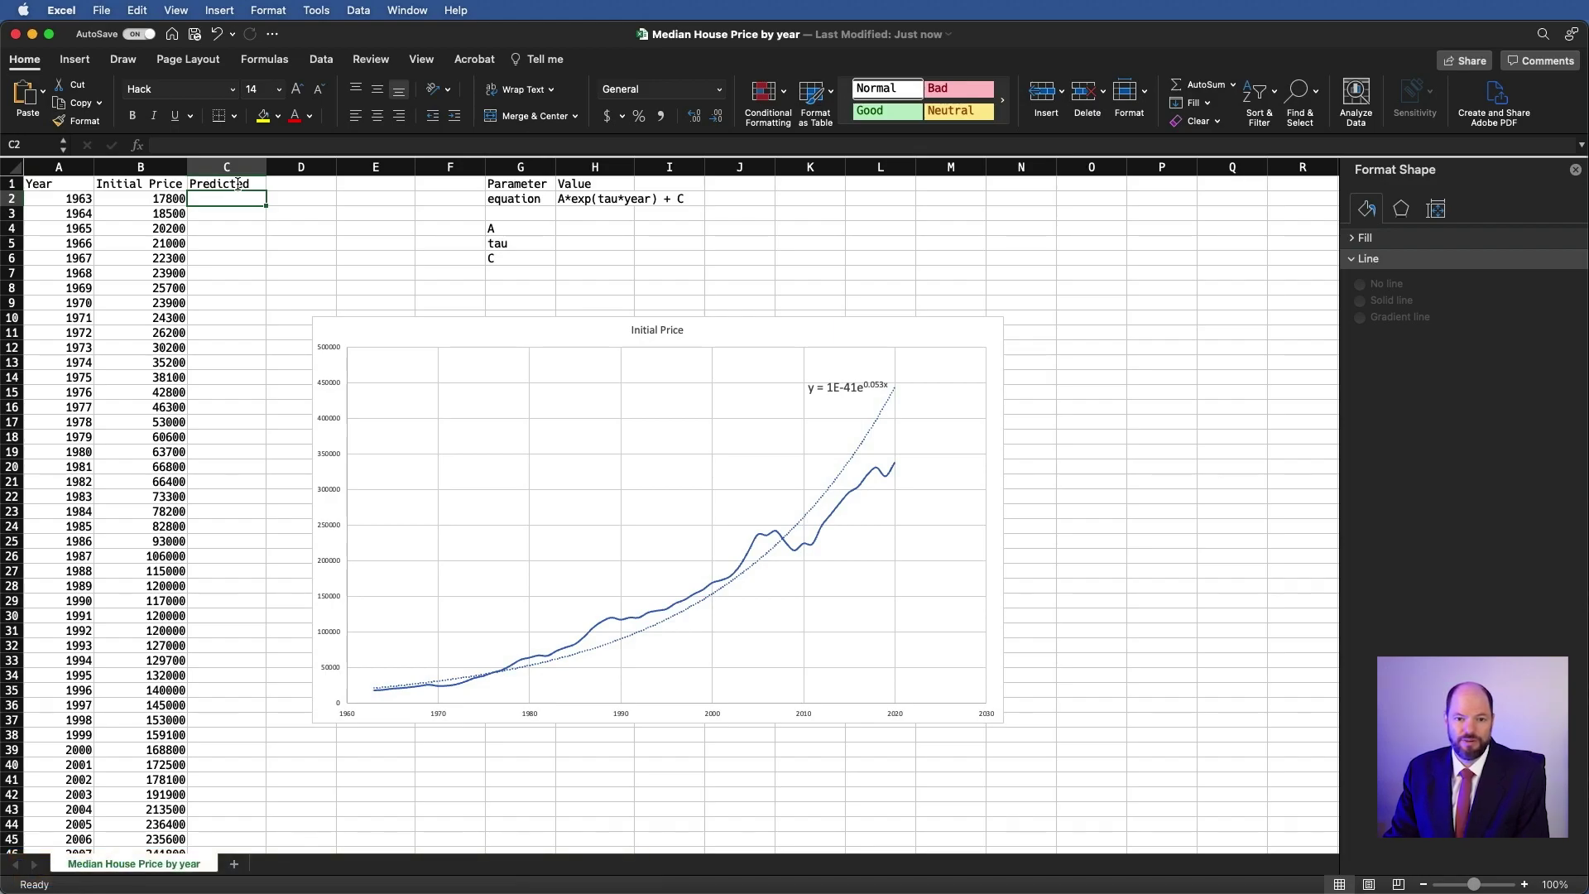
Begin the prediction formula in C2 as the A value cell multiplied by an exponential, =H4*exp(
text(=)
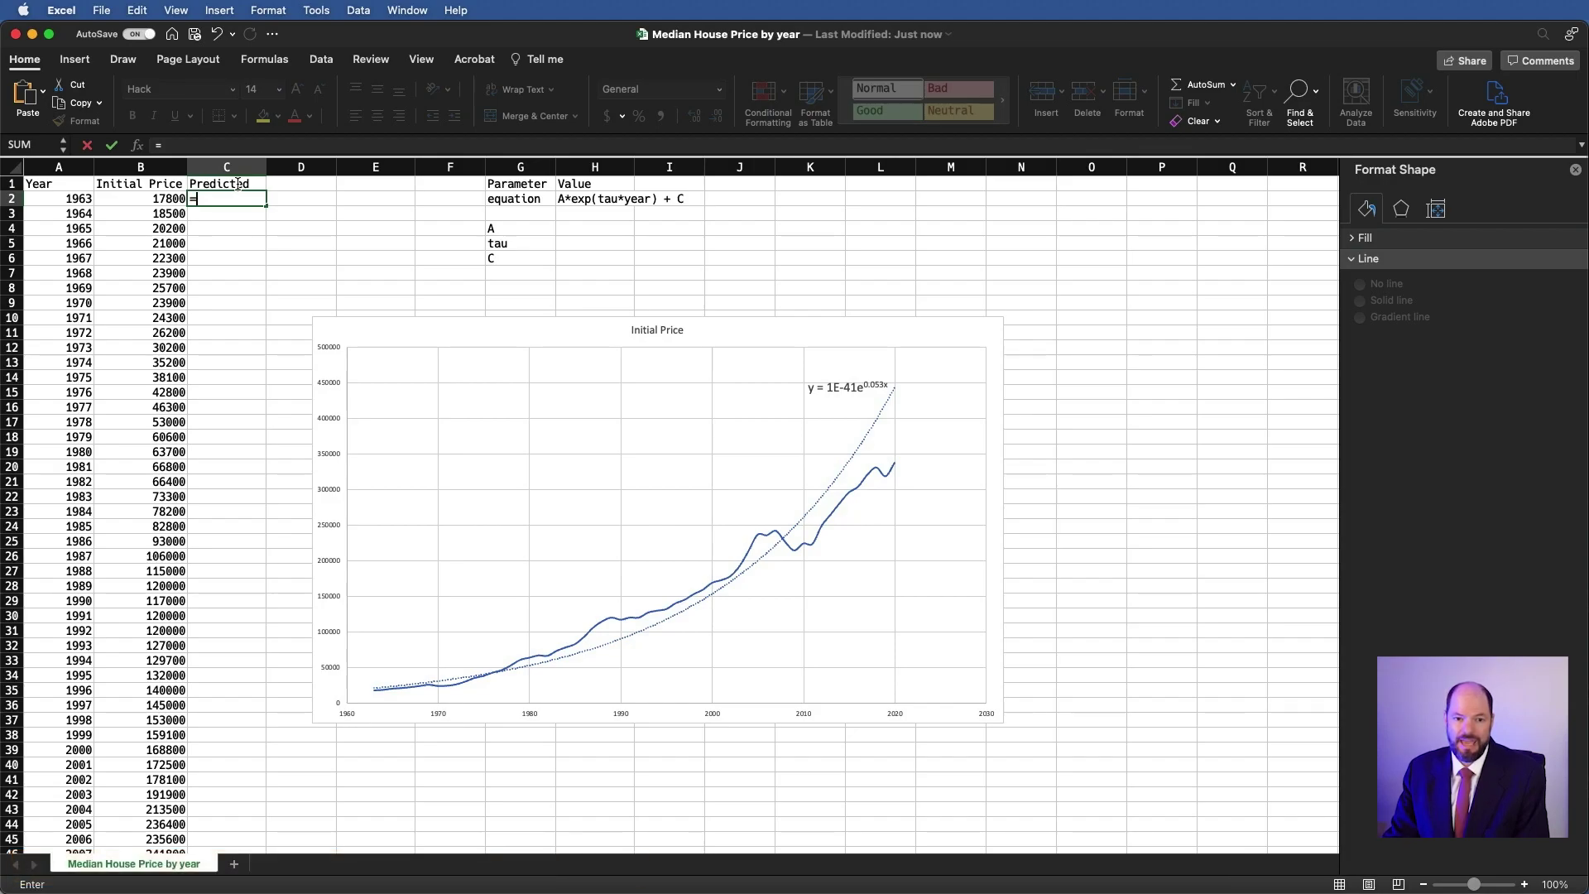
text(A*)
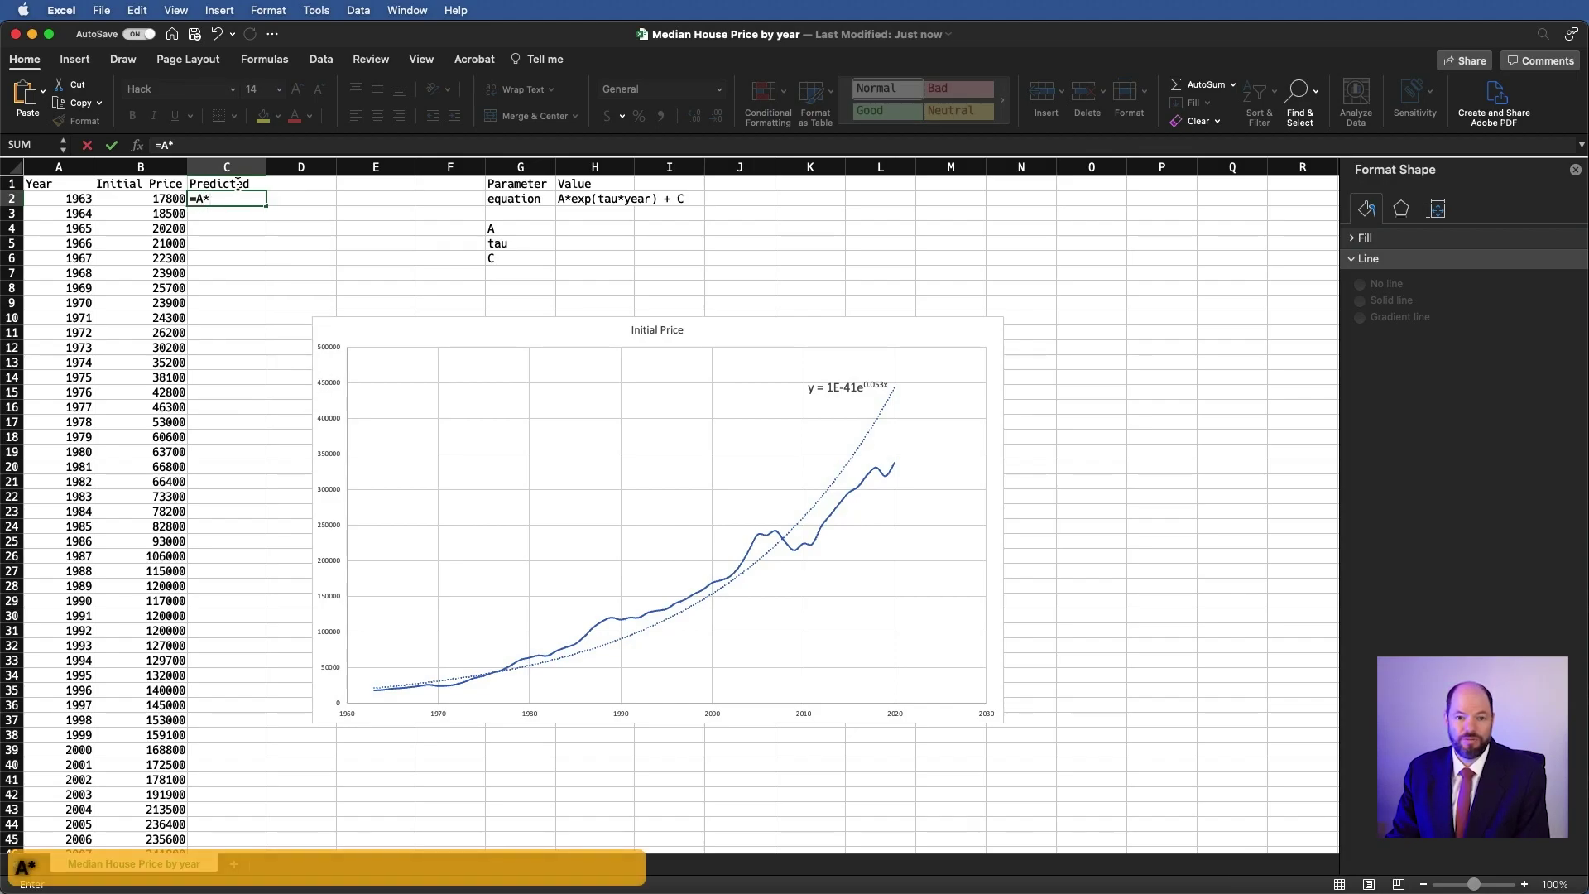
key(BackSpace)
key(BackSpace)
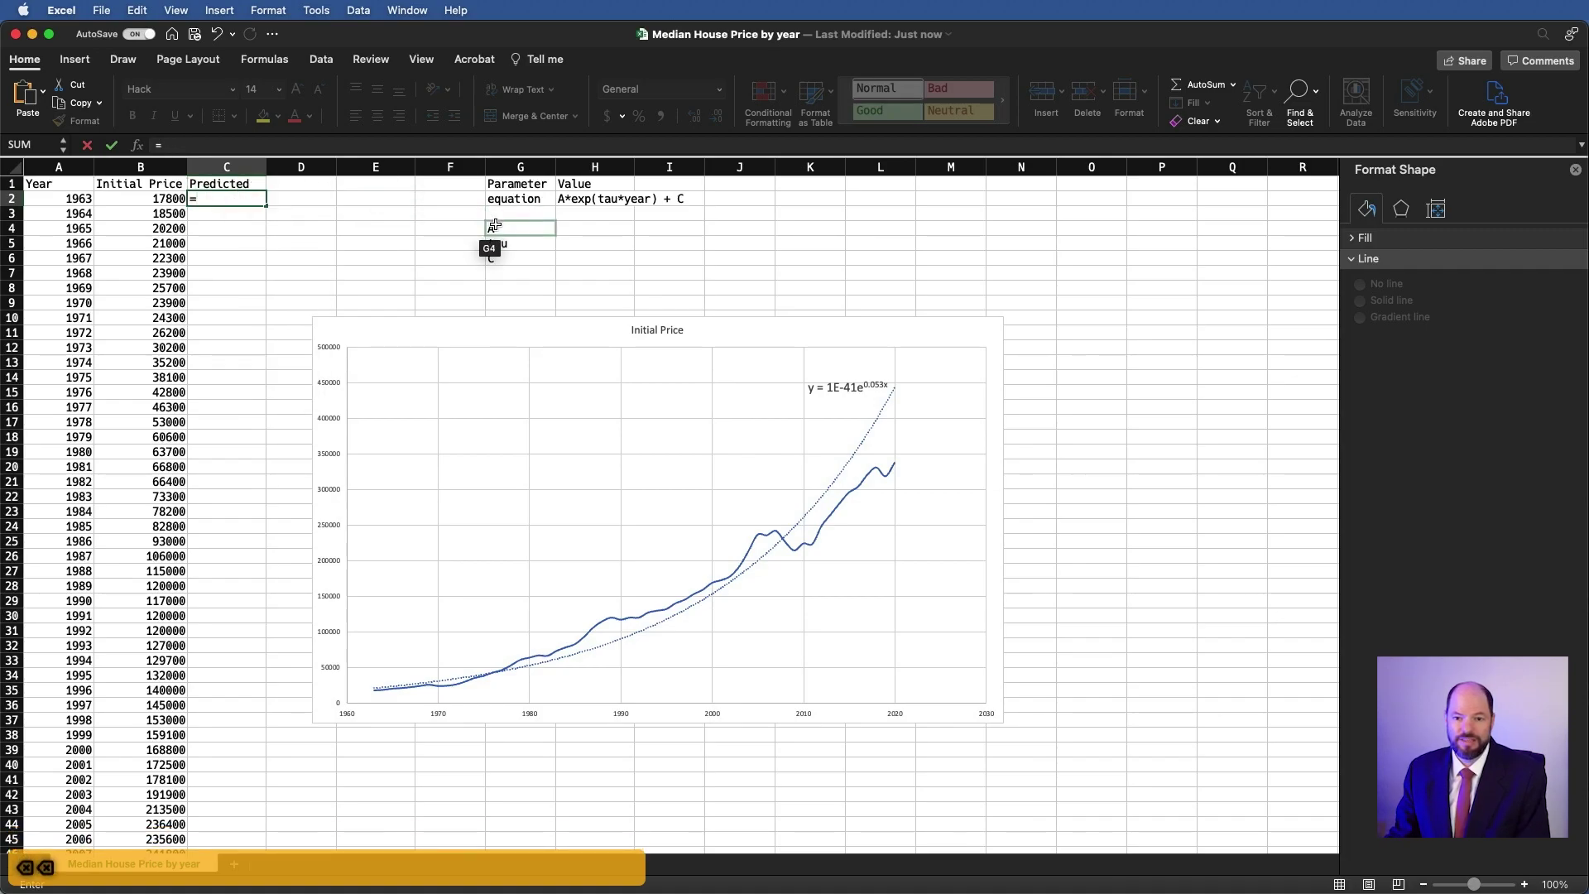
click(579, 225)
click(224, 147)
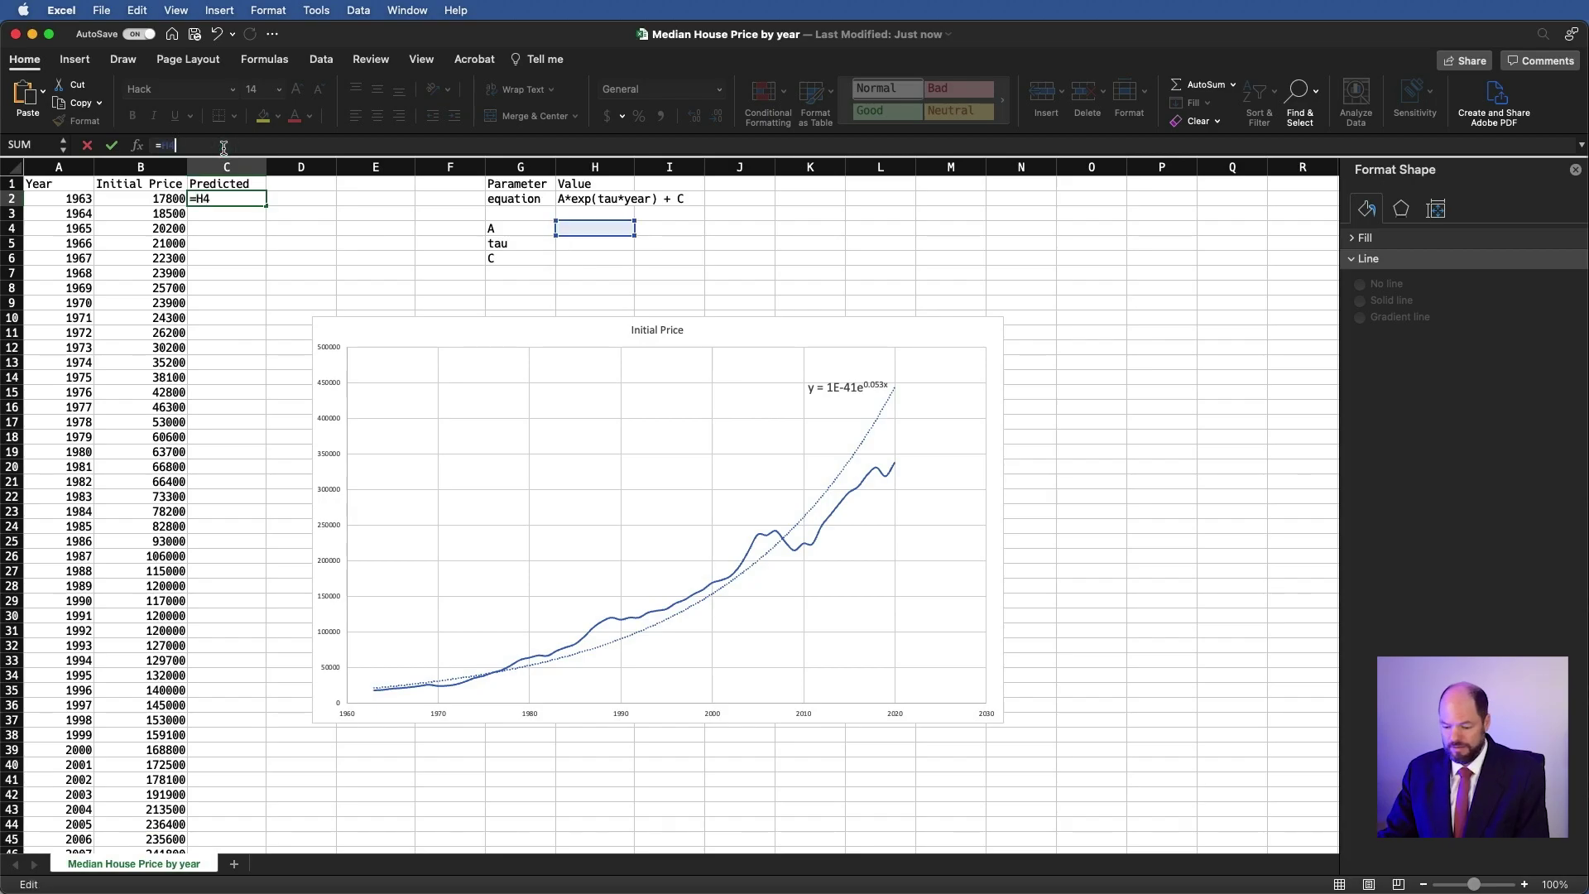
text(*)
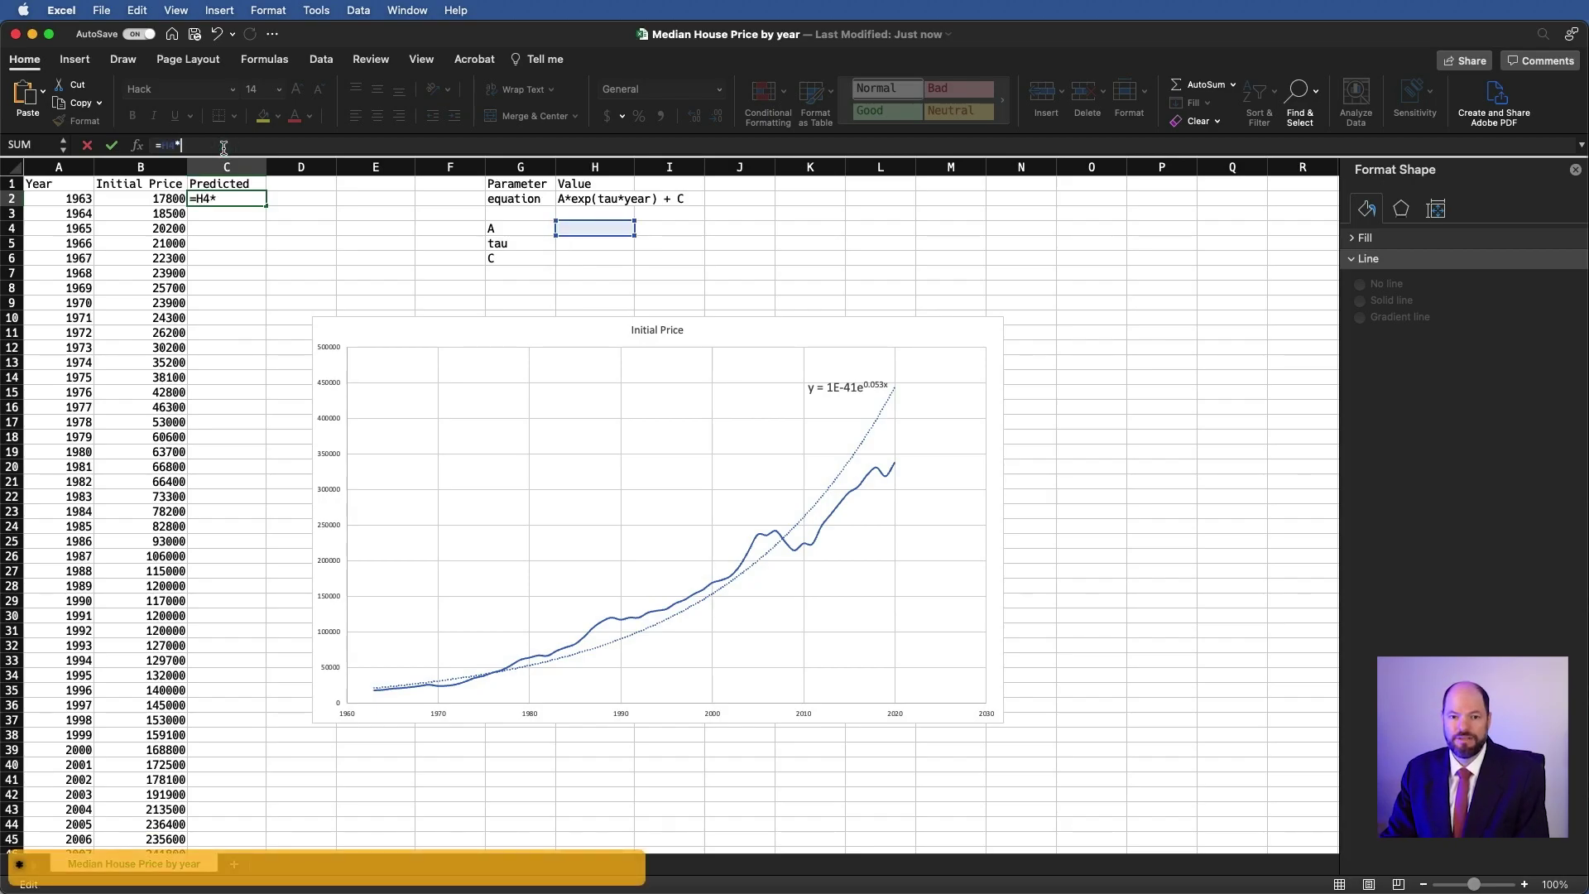
text(exp)
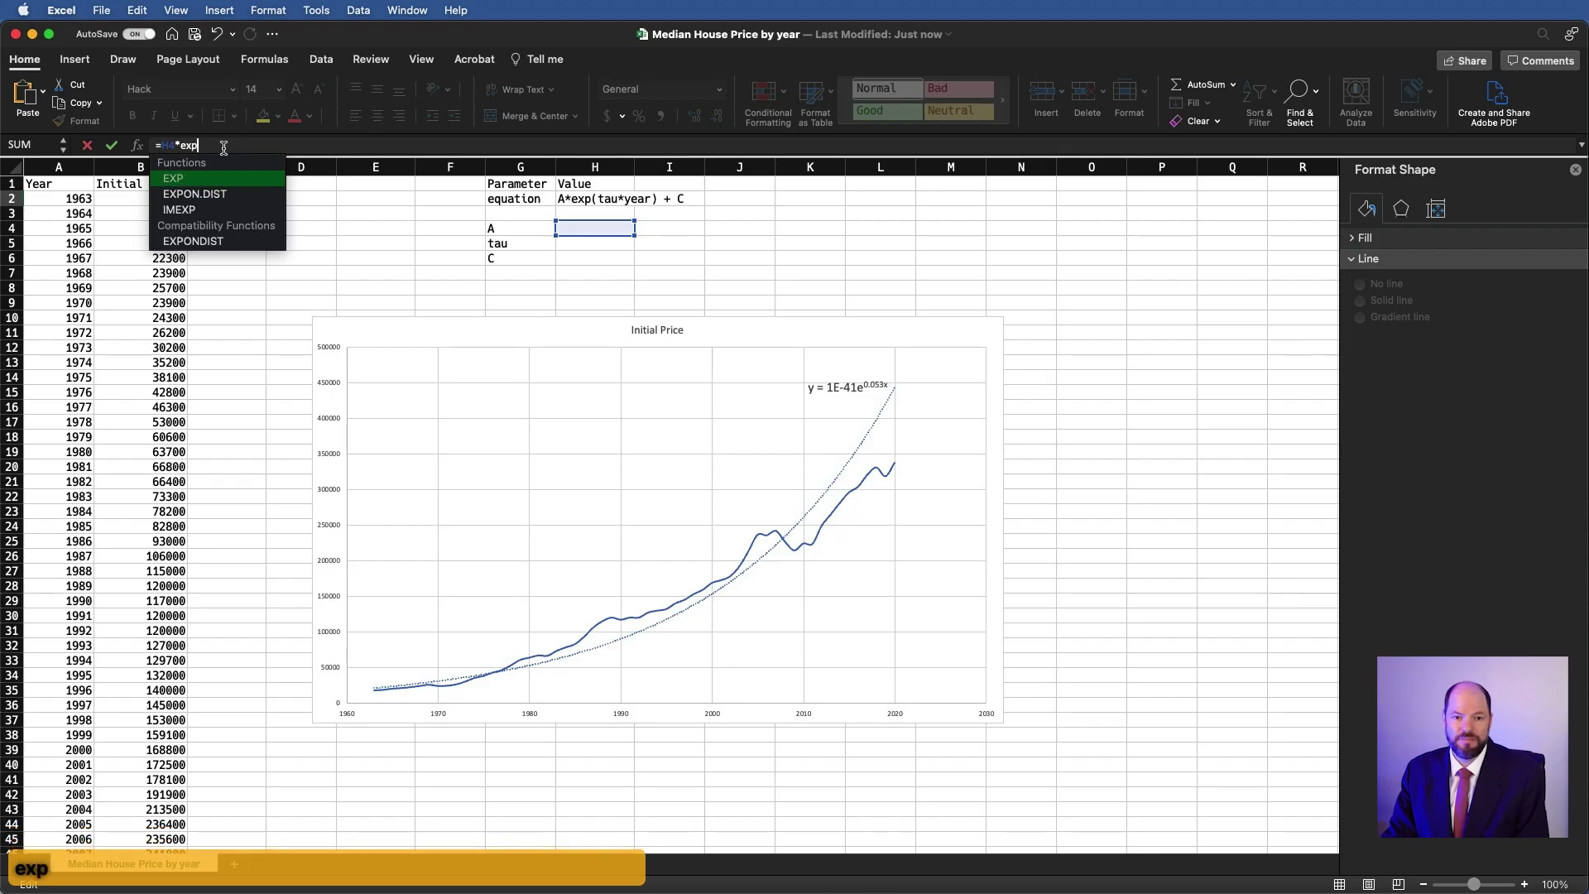
text(()
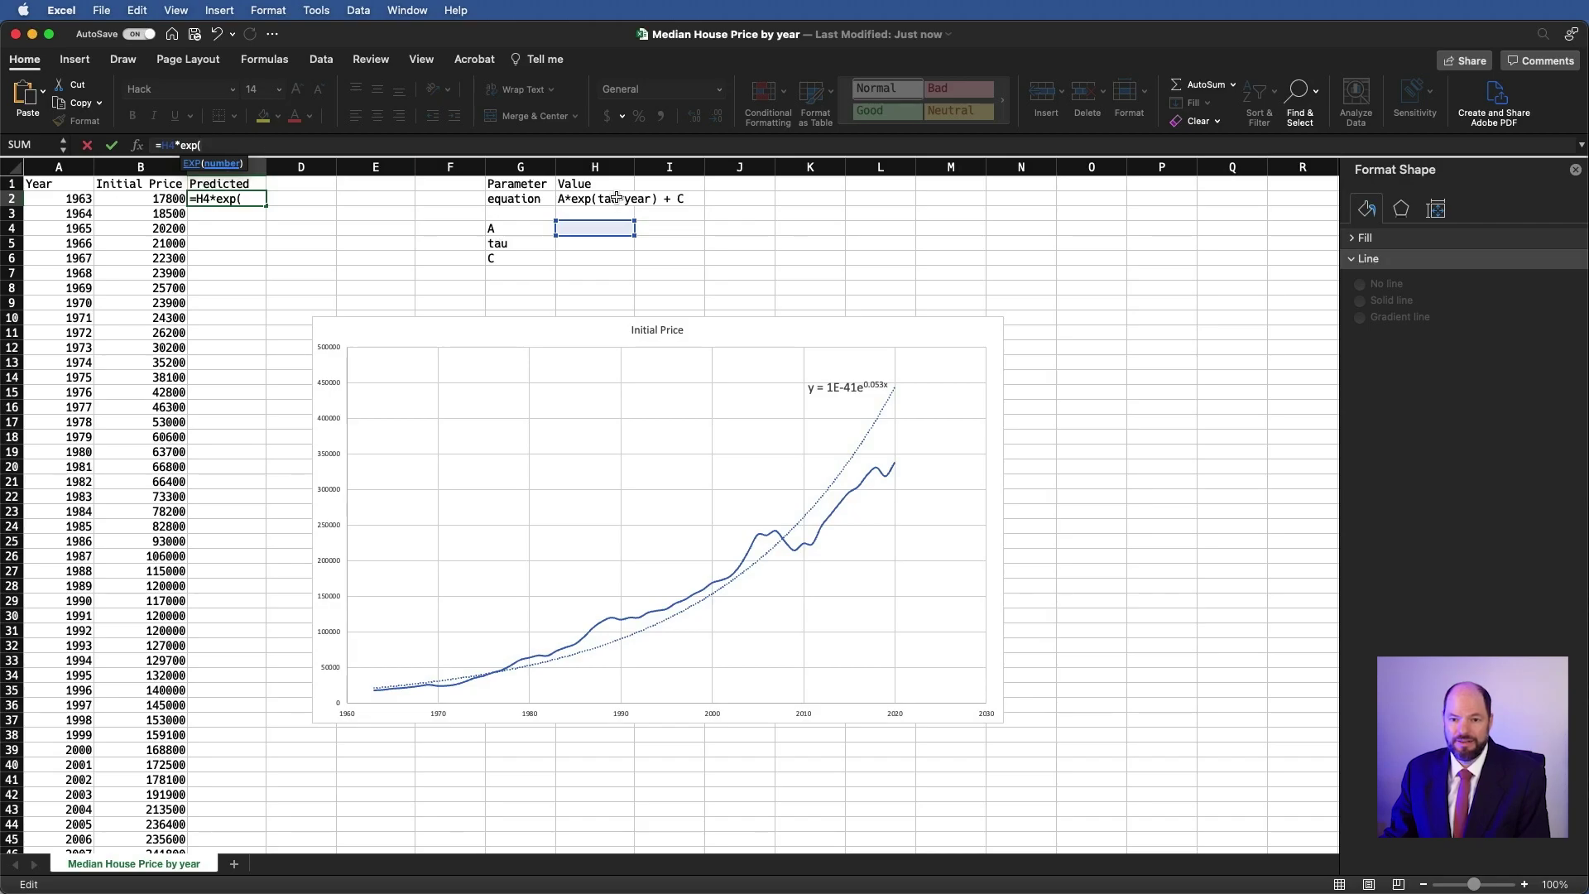
Make the exponent of C2's formula H5*A2, close the exponential and add the constant H6
click(604, 247)
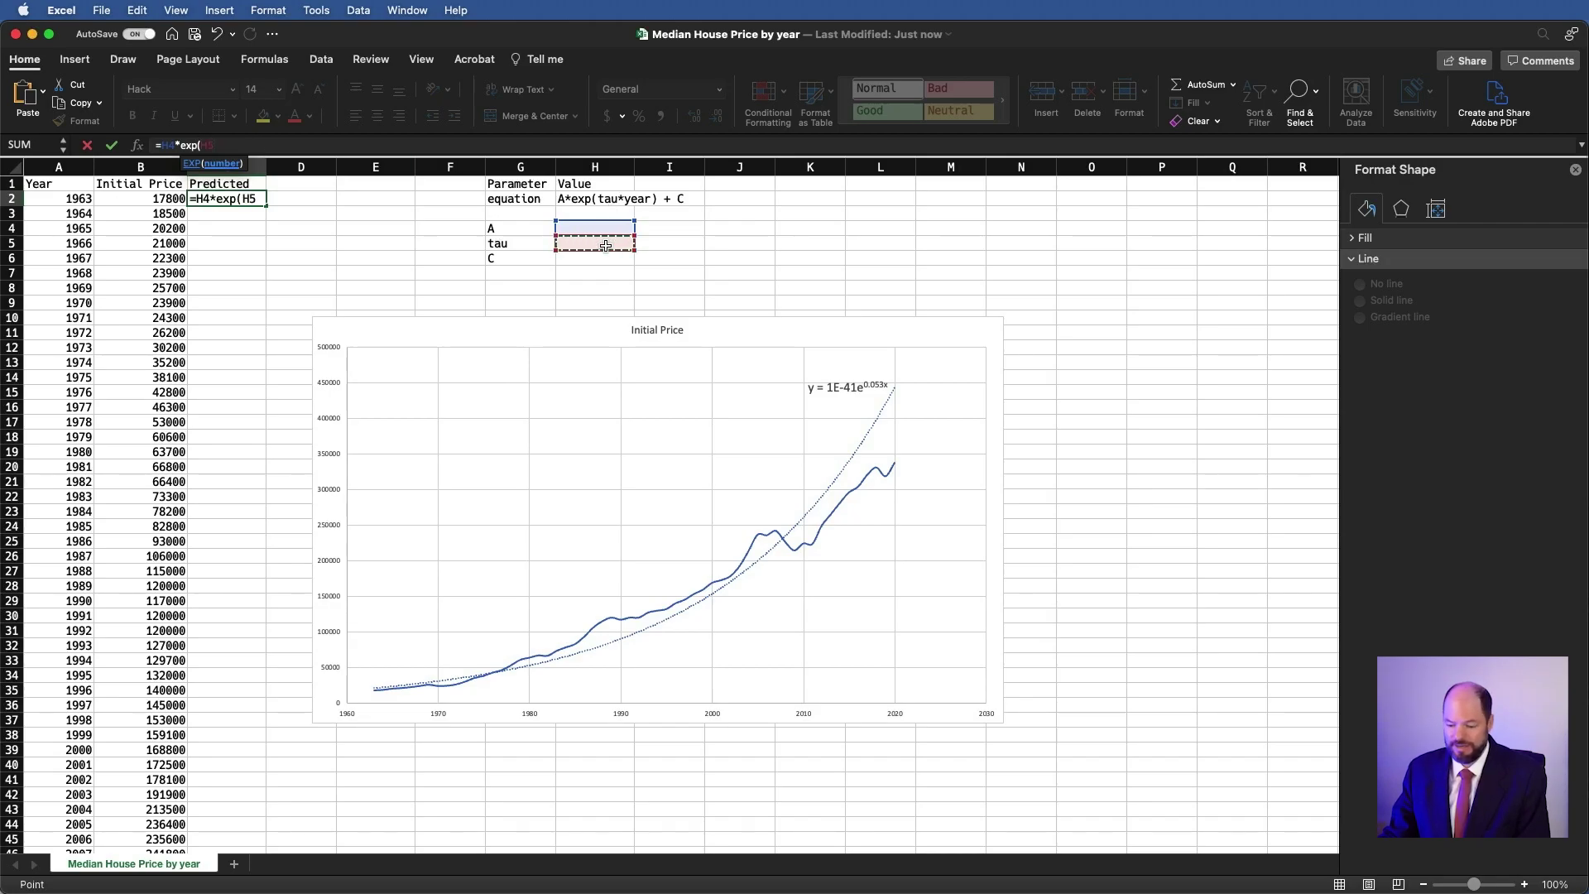
text(*)
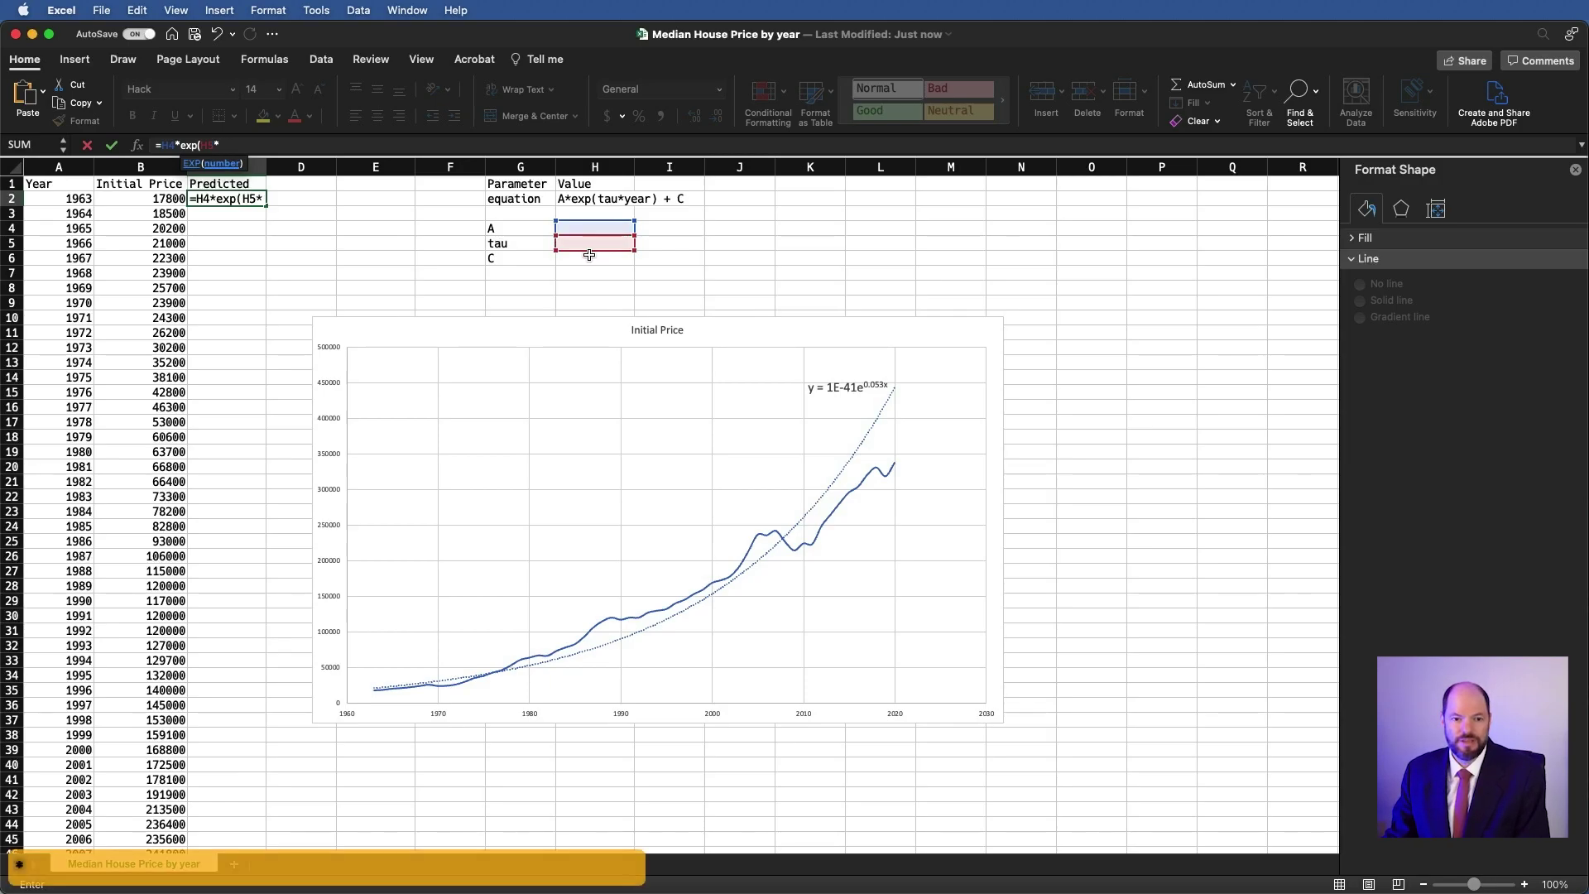
click(86, 198)
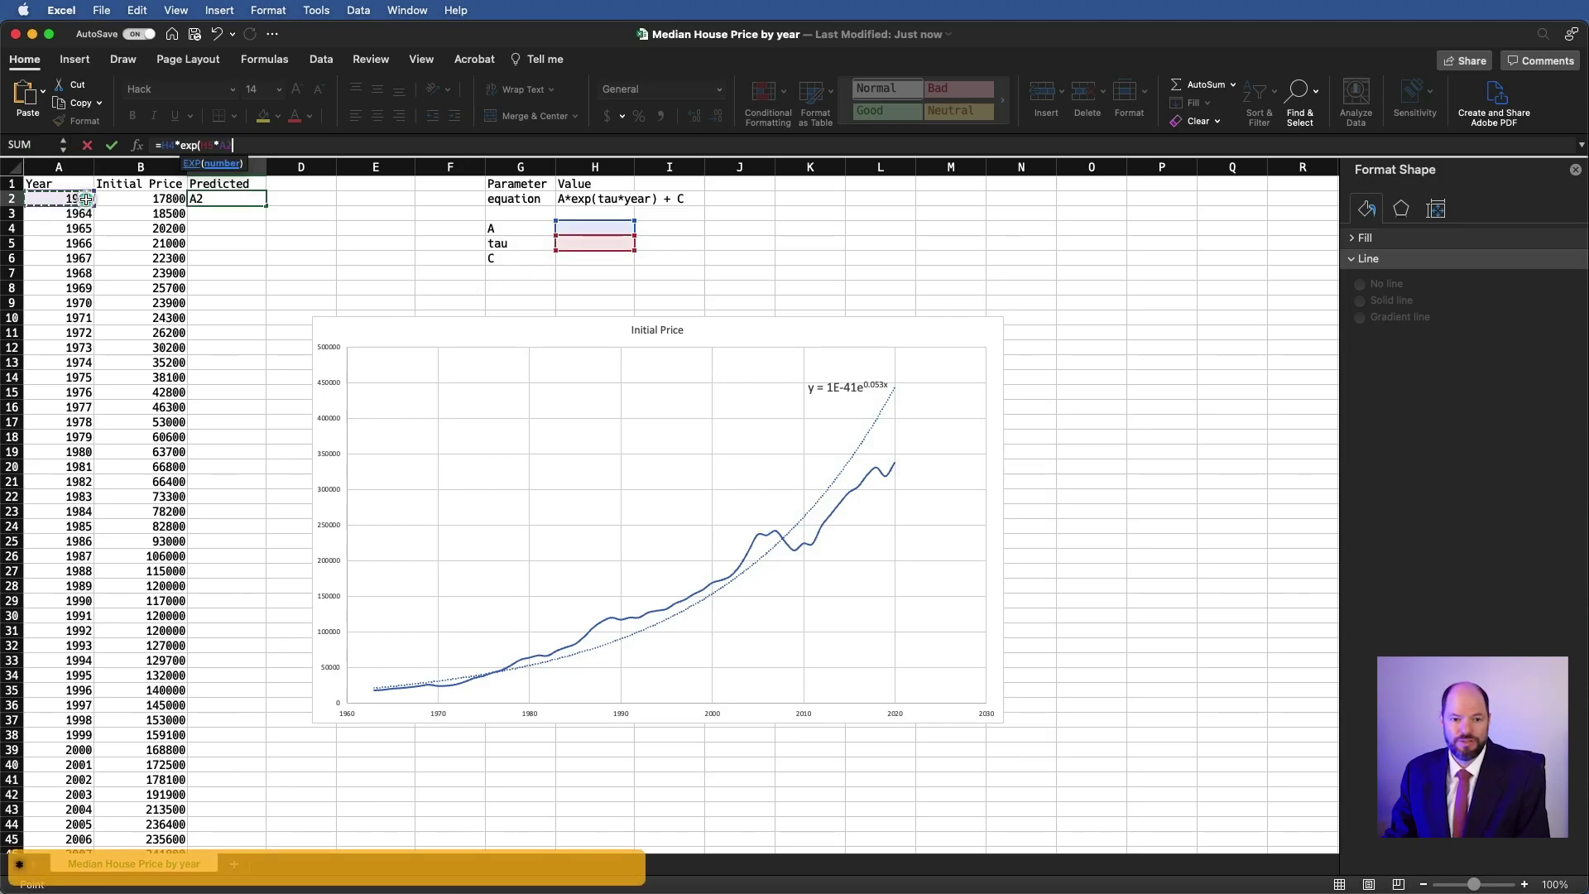
text())
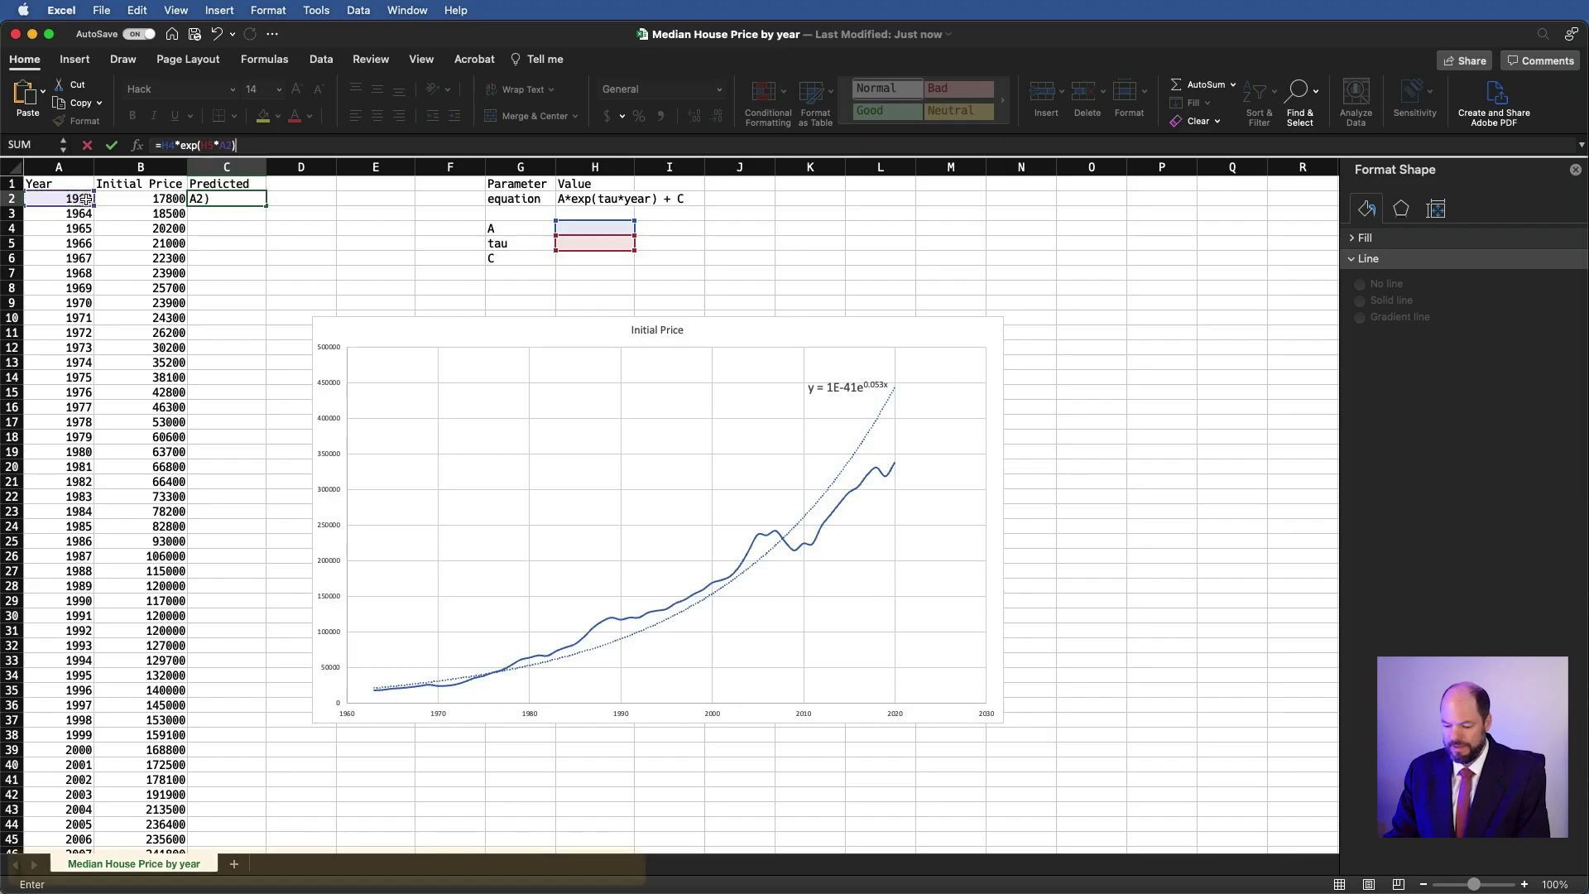
text( + H6)
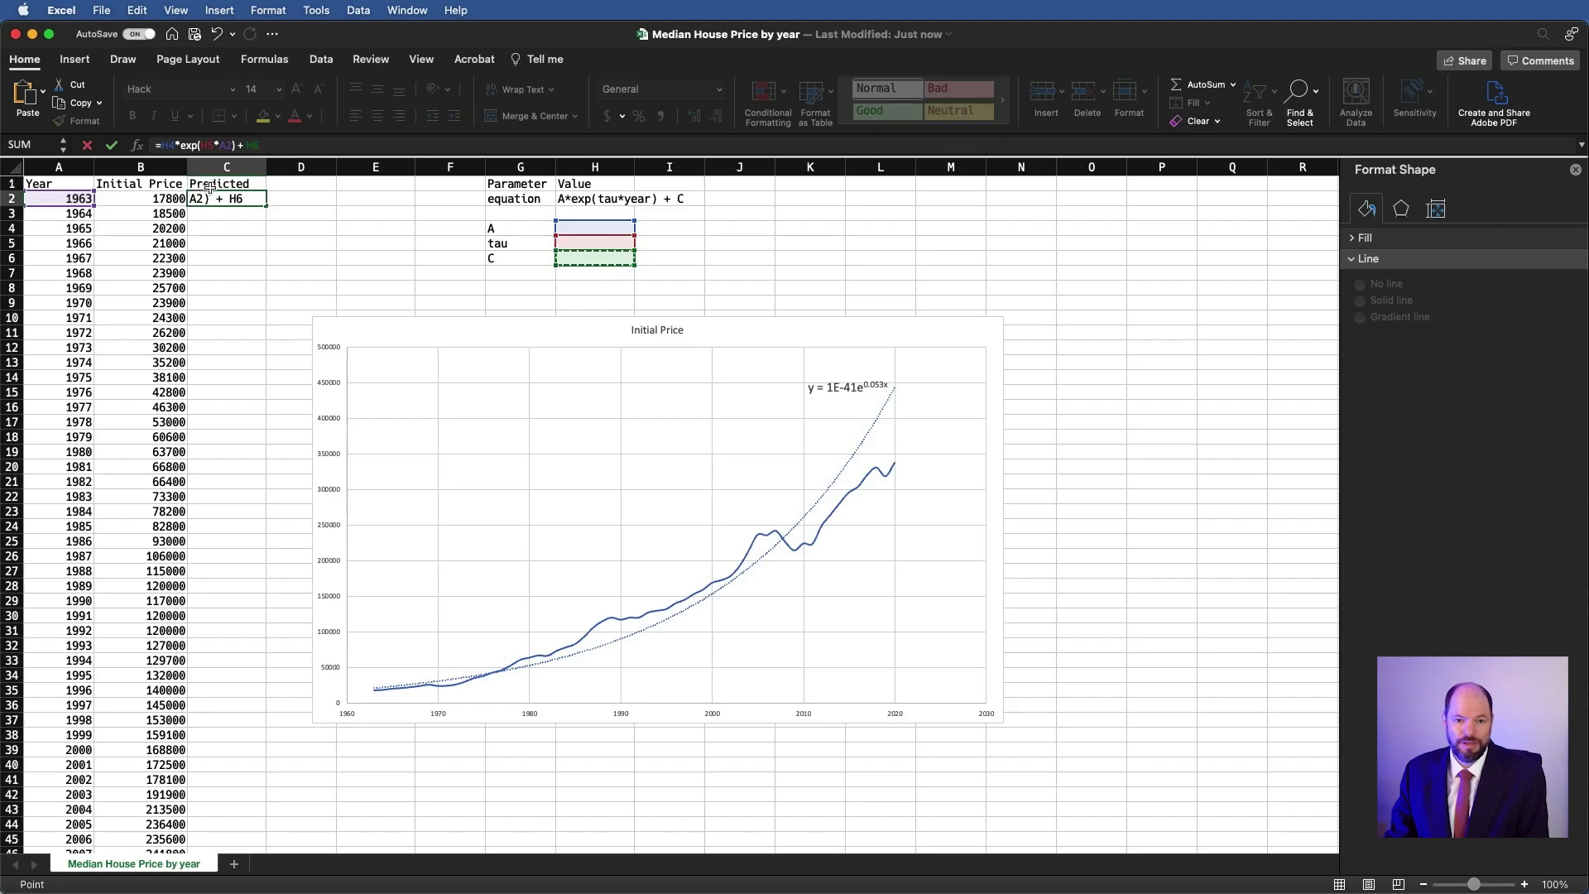
Offset the year in C2's exponent by 1963, so the formula reads =H4*exp(H5*(A2 - 1963)) + H6
click(219, 145)
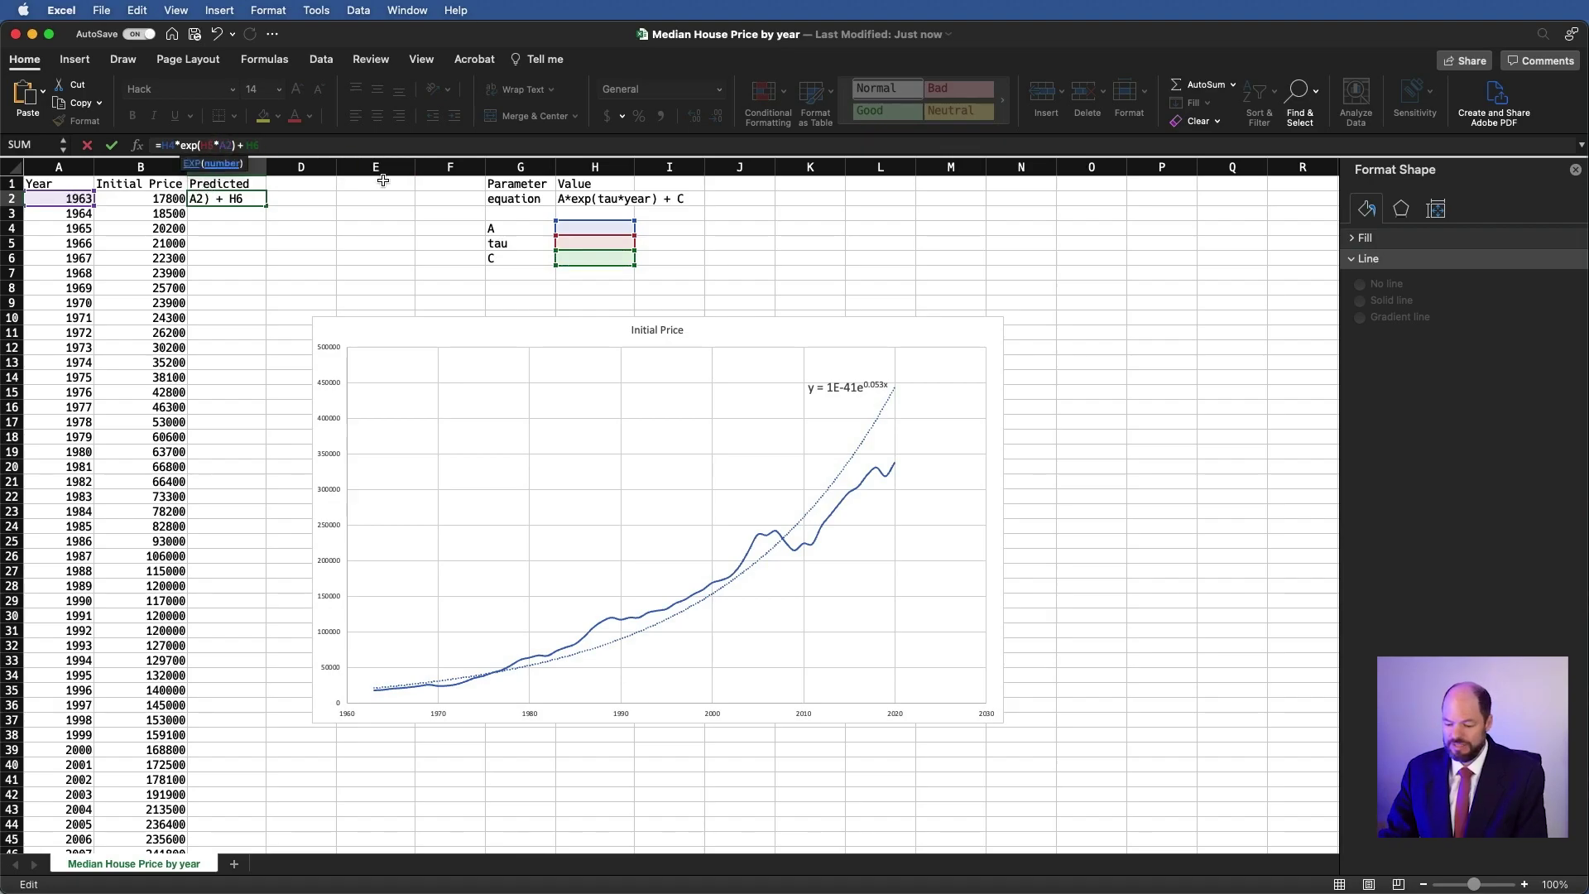
text(()
key(Right)
key(Right)
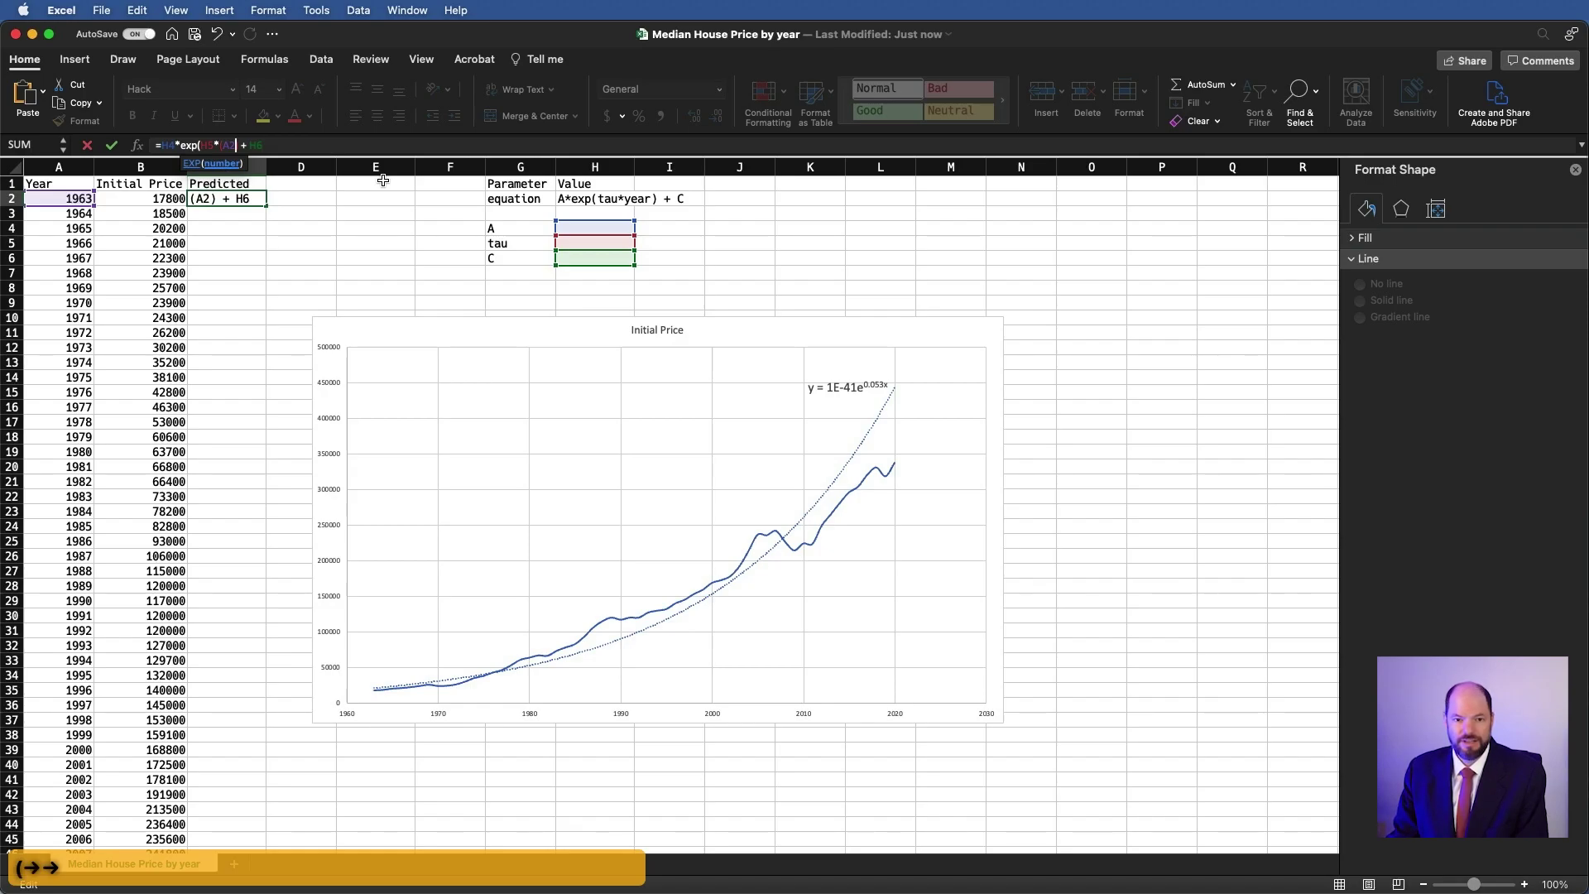
text(- )
text(196)
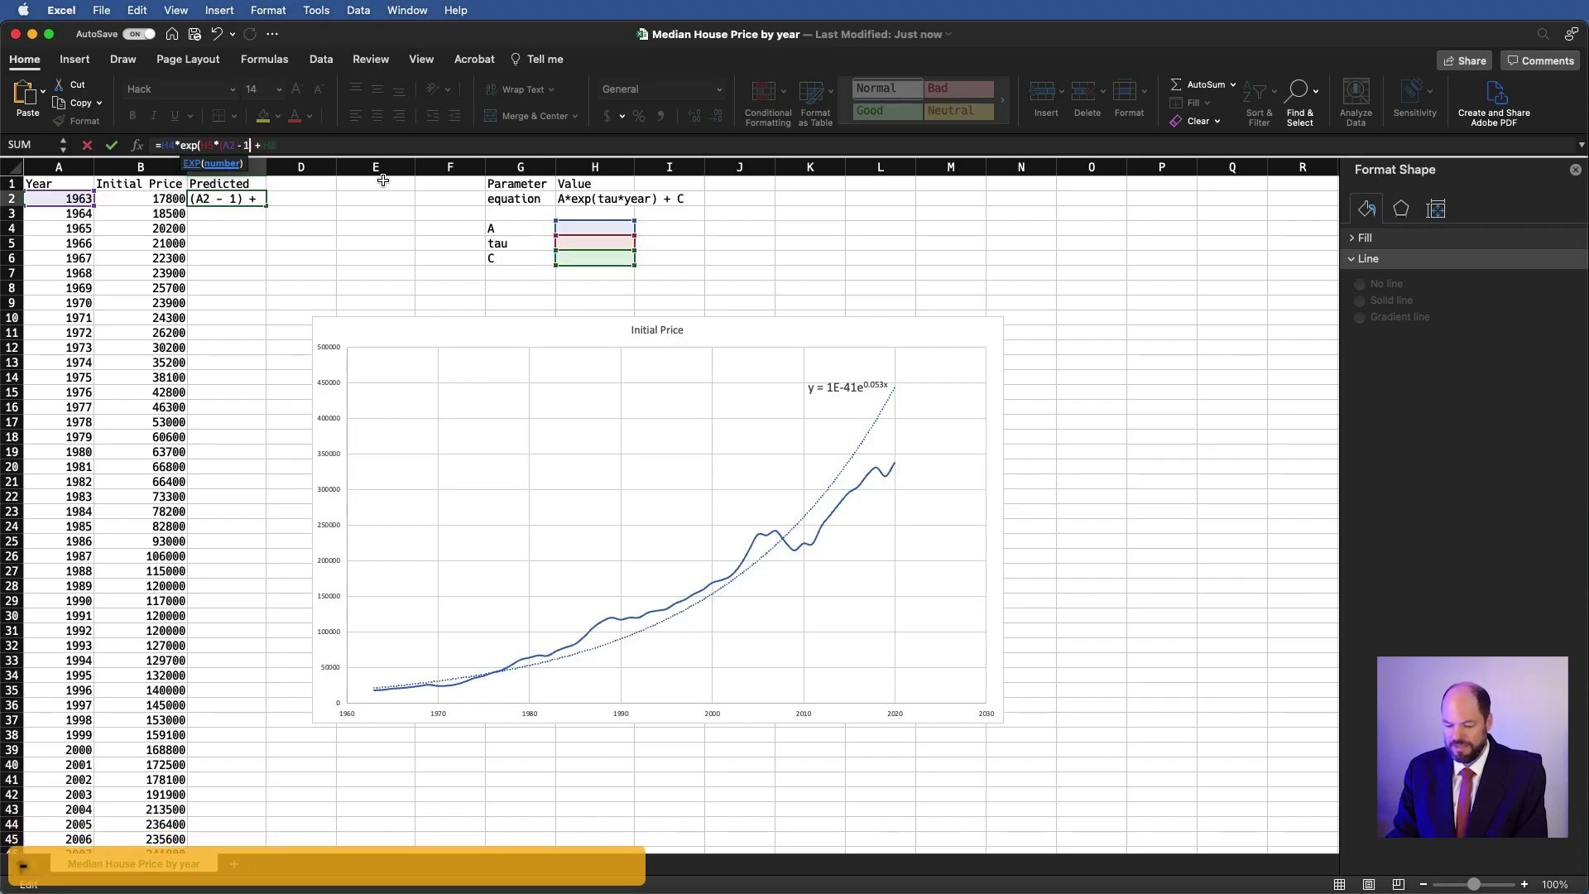
text(3)
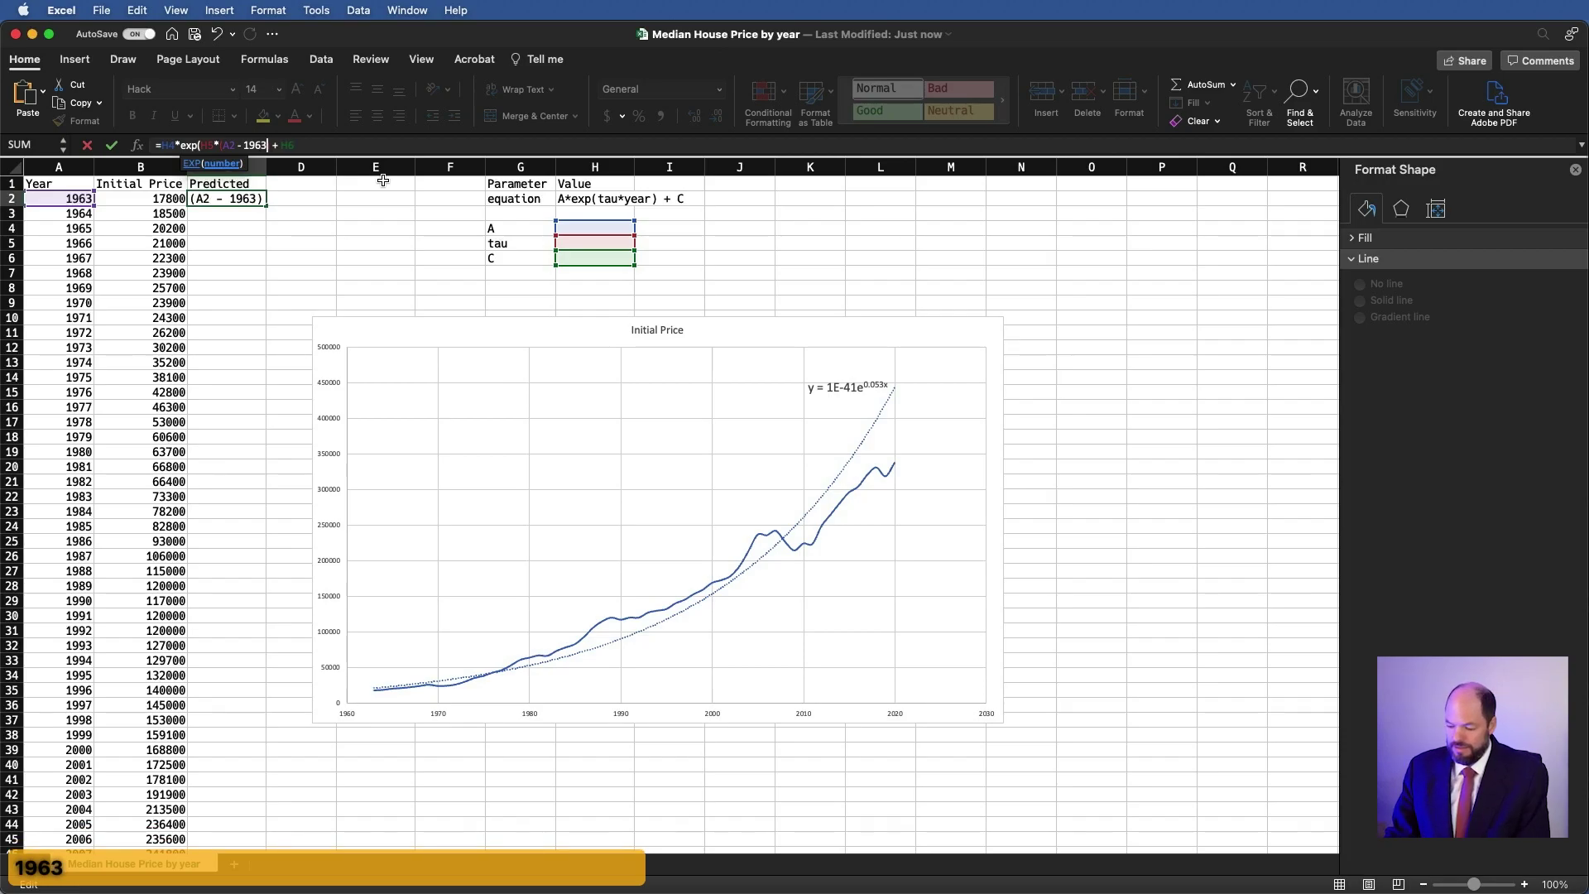
key(Right)
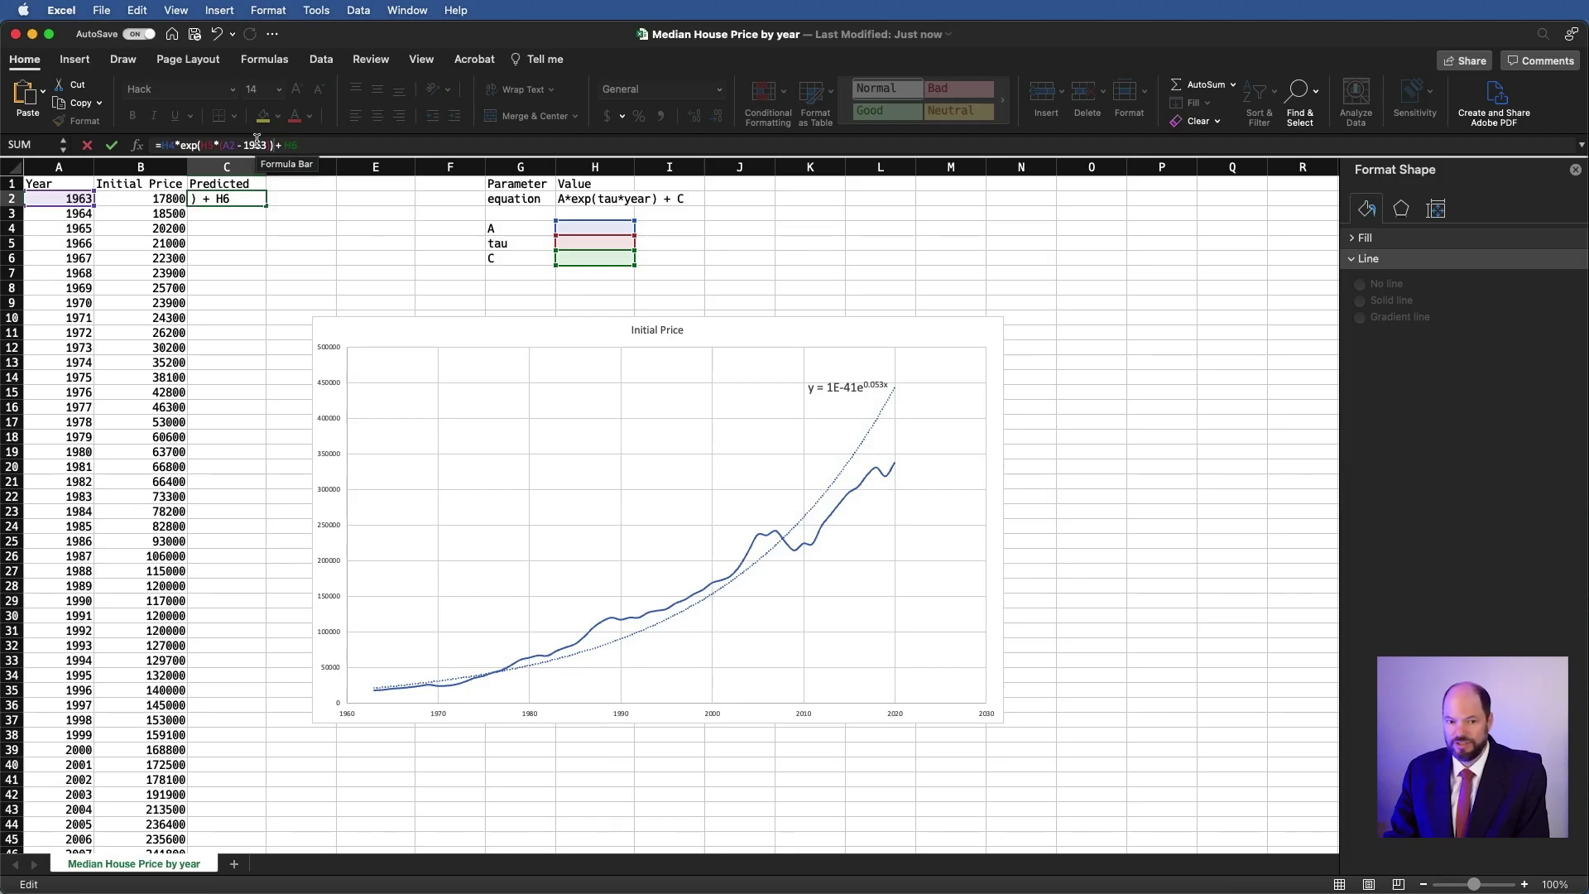
key(Return)
key(Up)
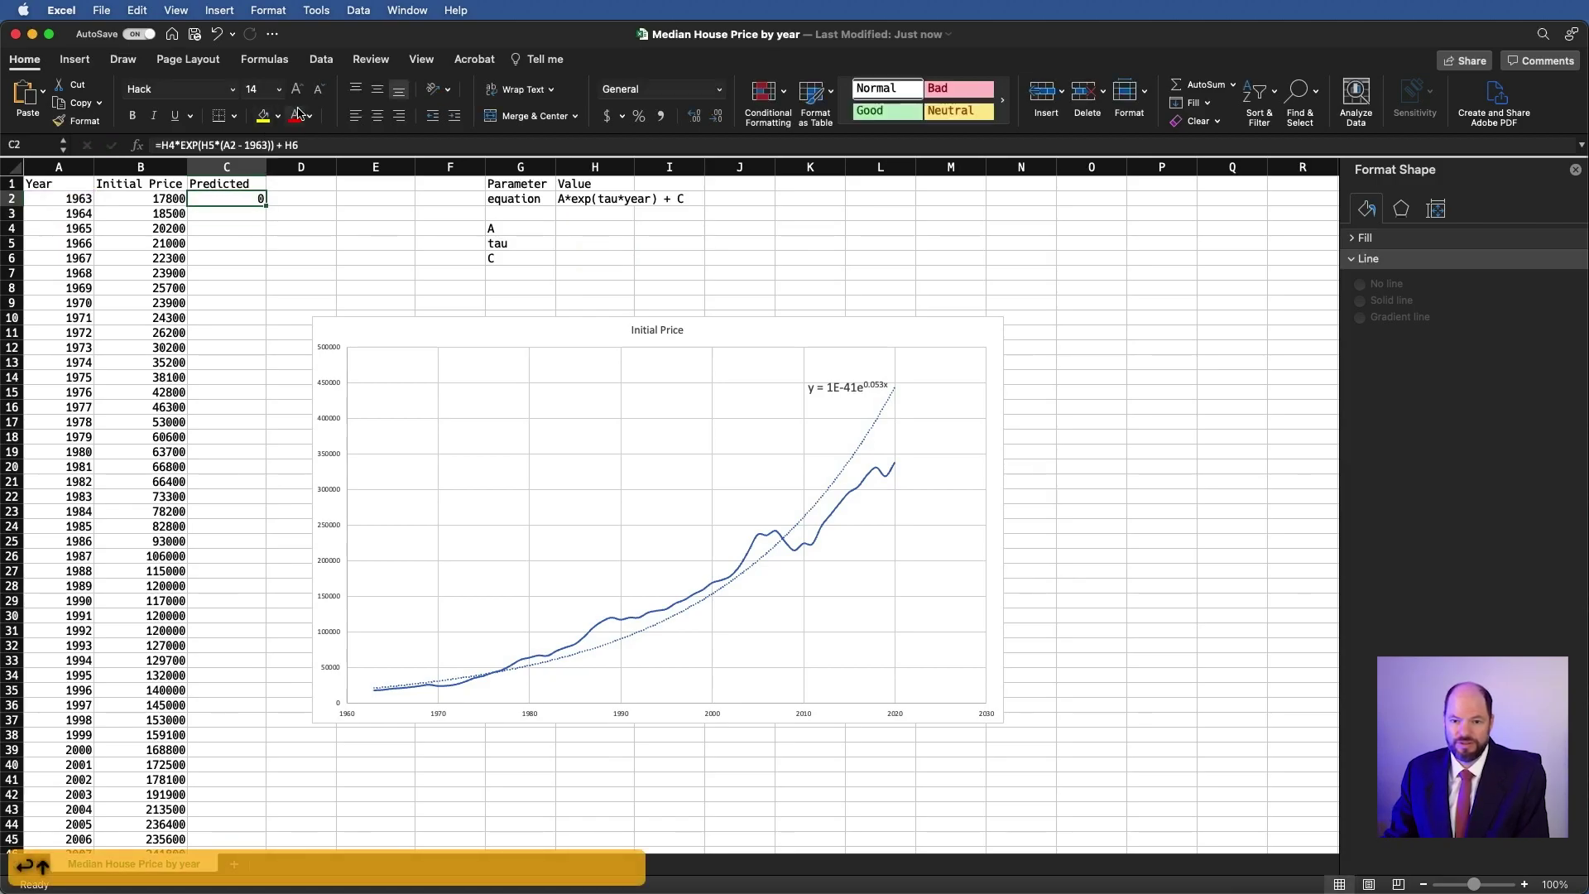
Add a parameter labelled "start" in G7 with the value 1963 in H7
click(500, 280)
text(start)
key(Return)
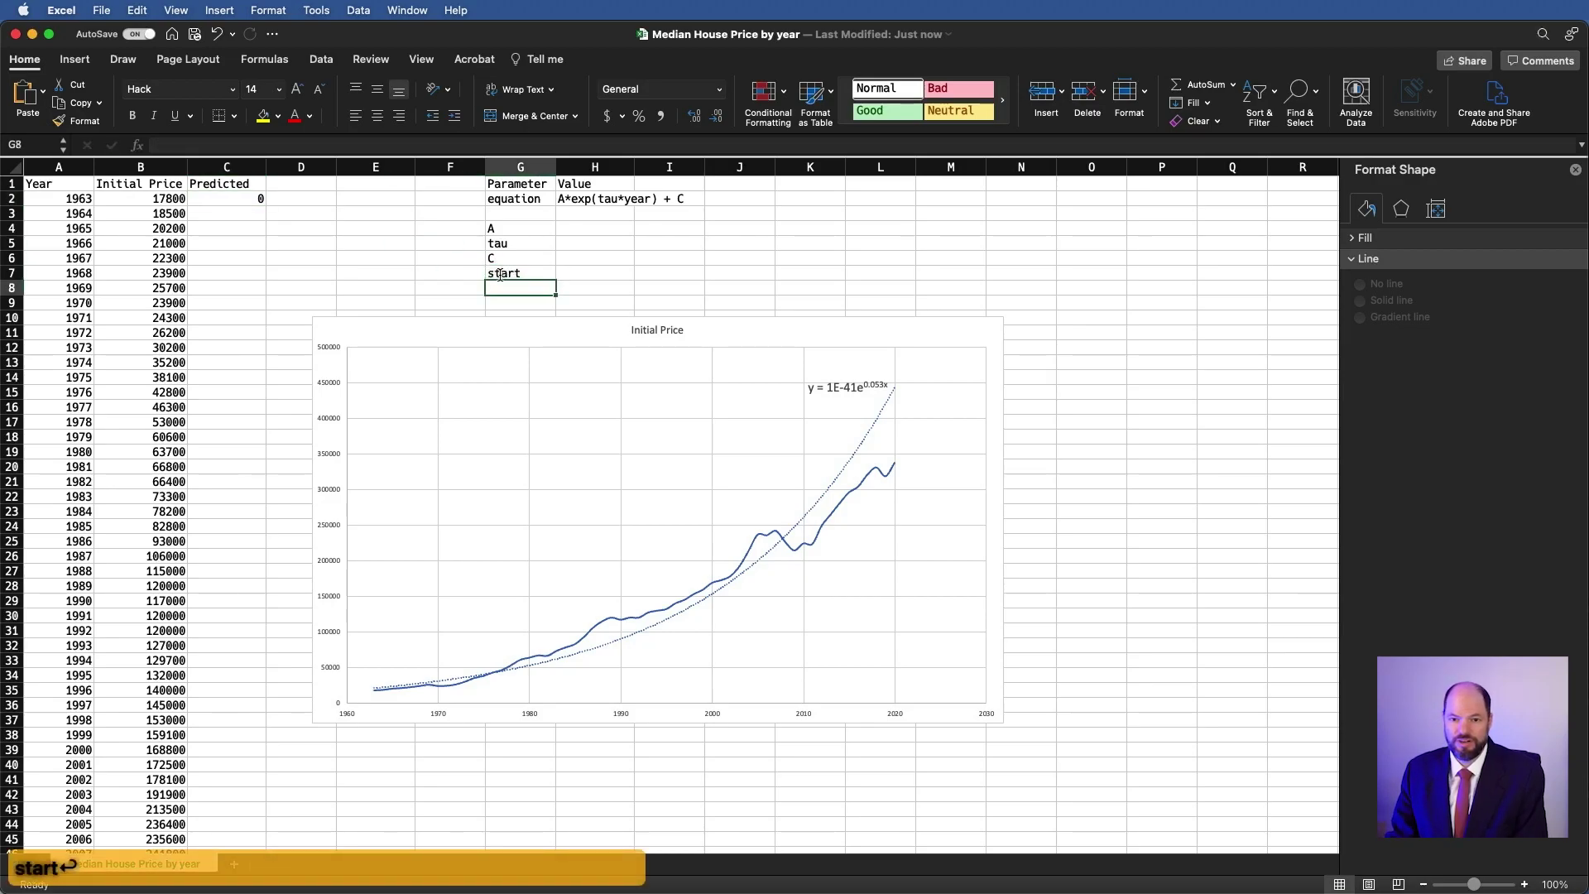
key(Right)
key(Up)
text(1963)
key(Up)
Give parameters A and tau an initial value of 1 each in H4 and H5
key(Up)
key(Up)
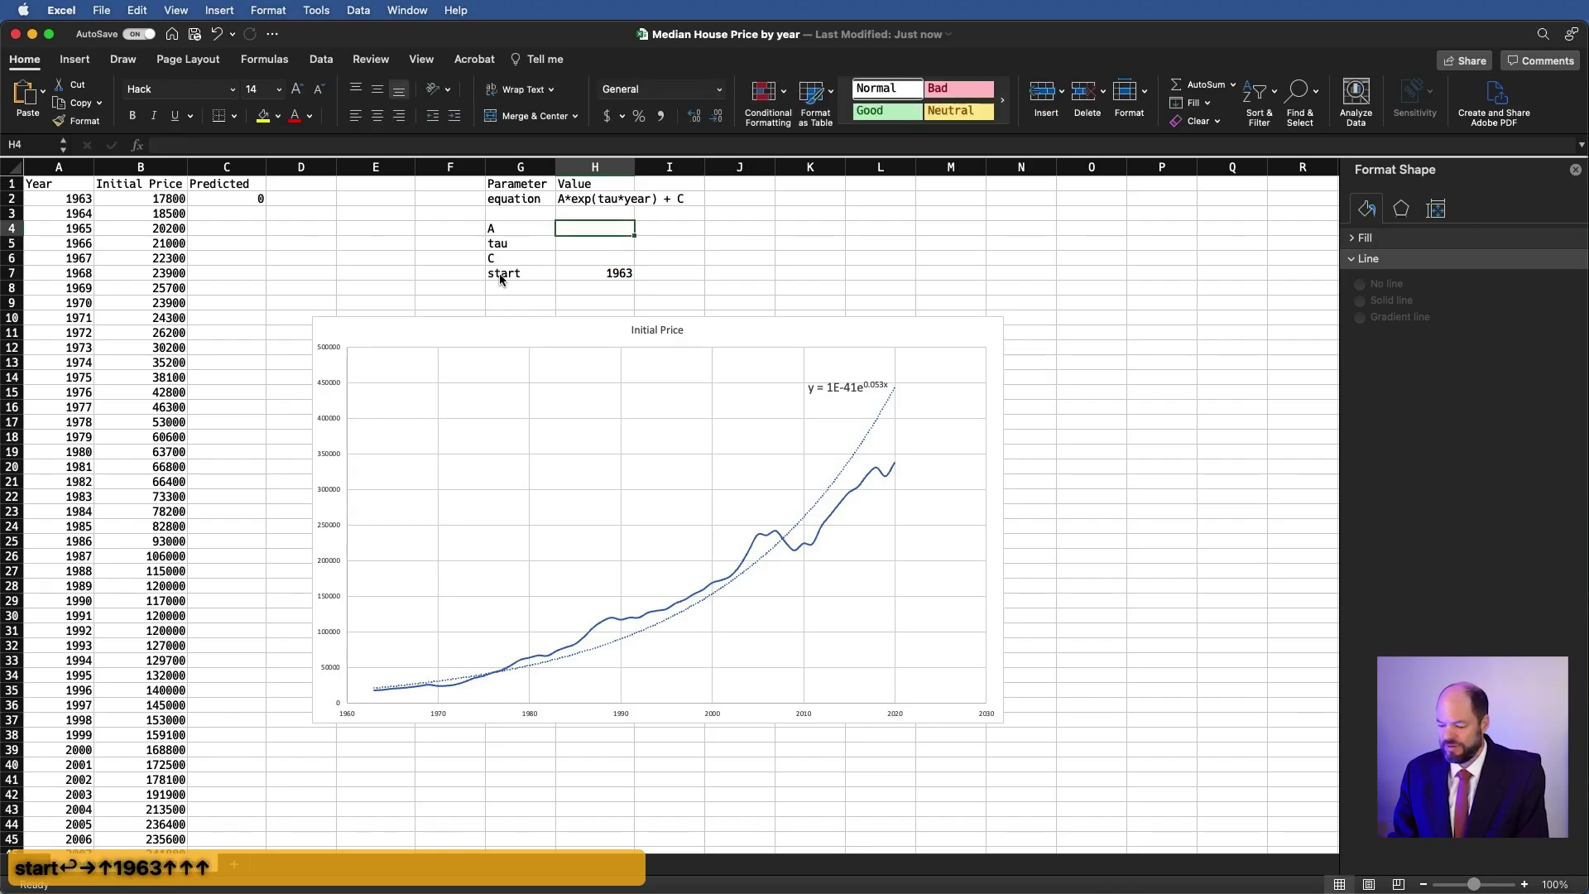
text(1)
key(Return)
text(1)
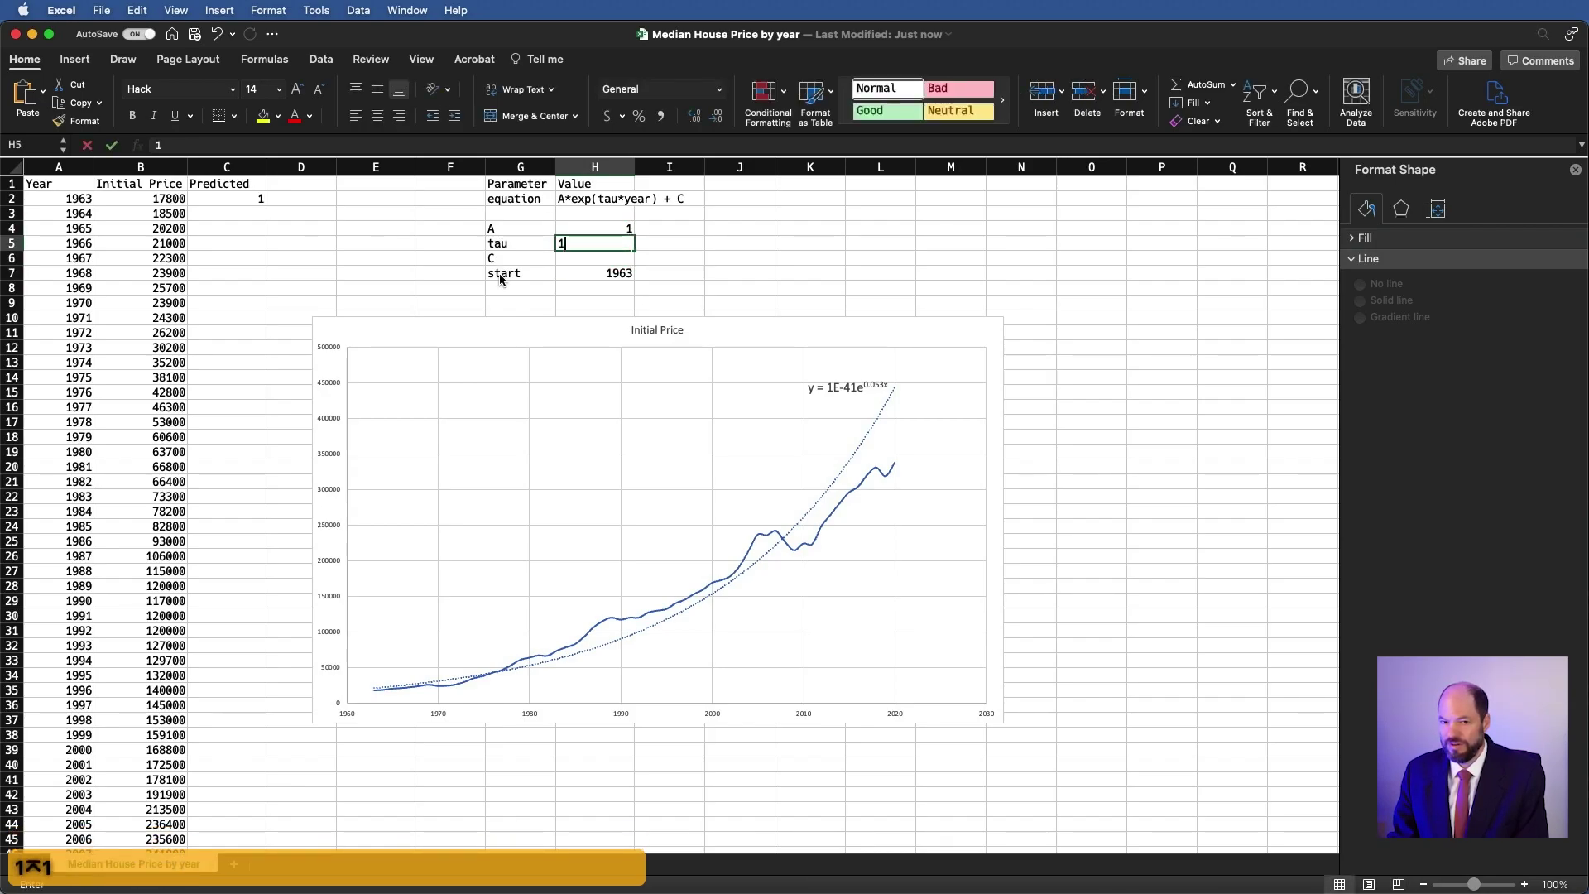
key(Return)
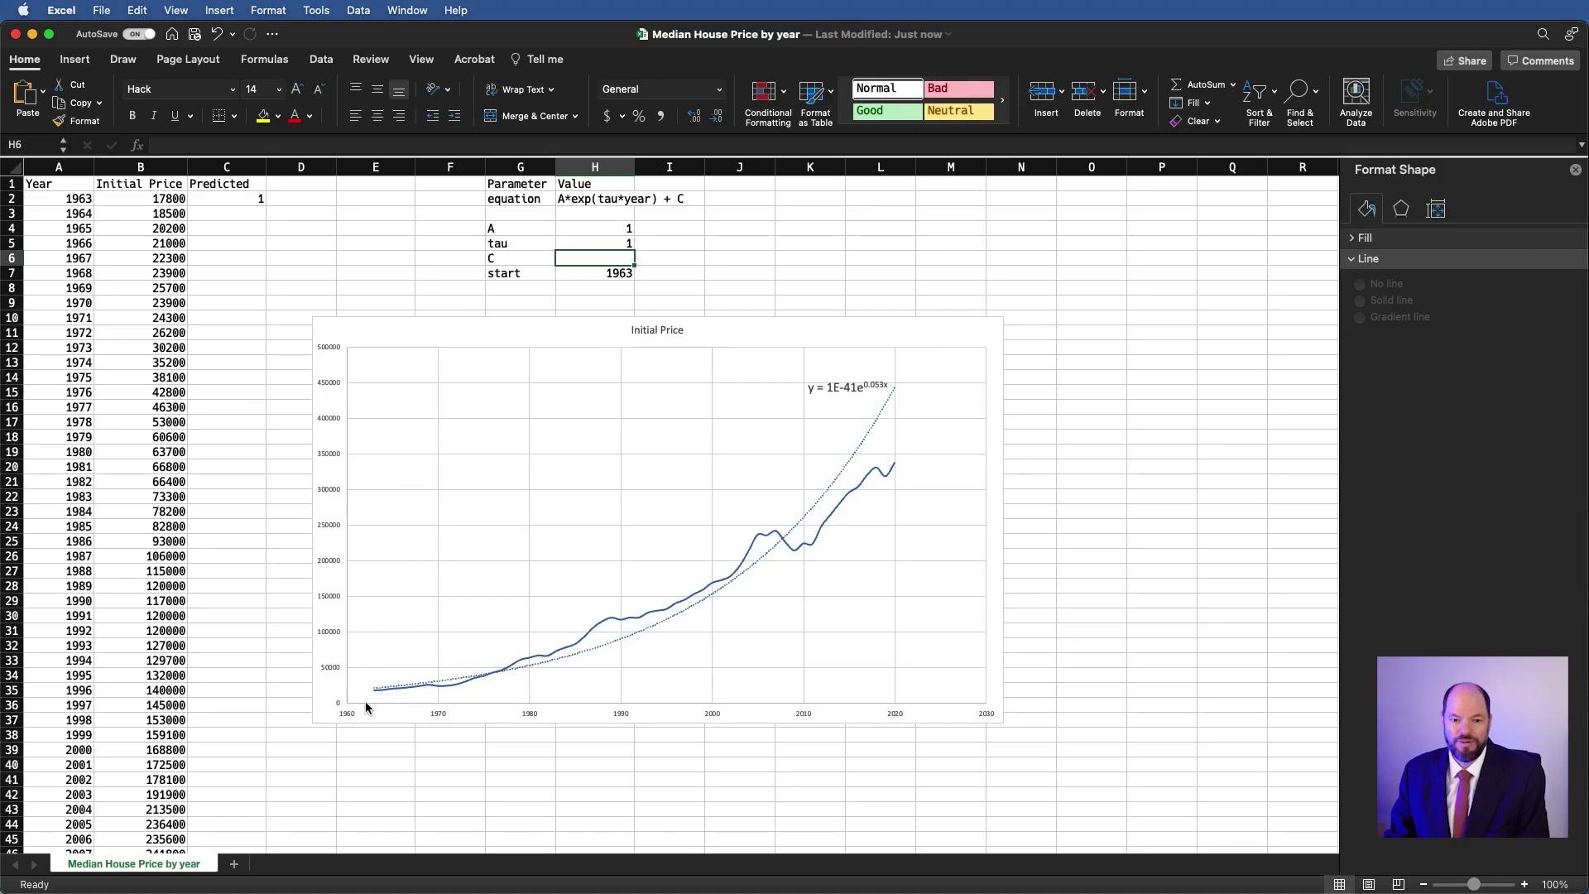
Set parameter C in H6 equal to the first initial price in B2
mouse_move(376, 697)
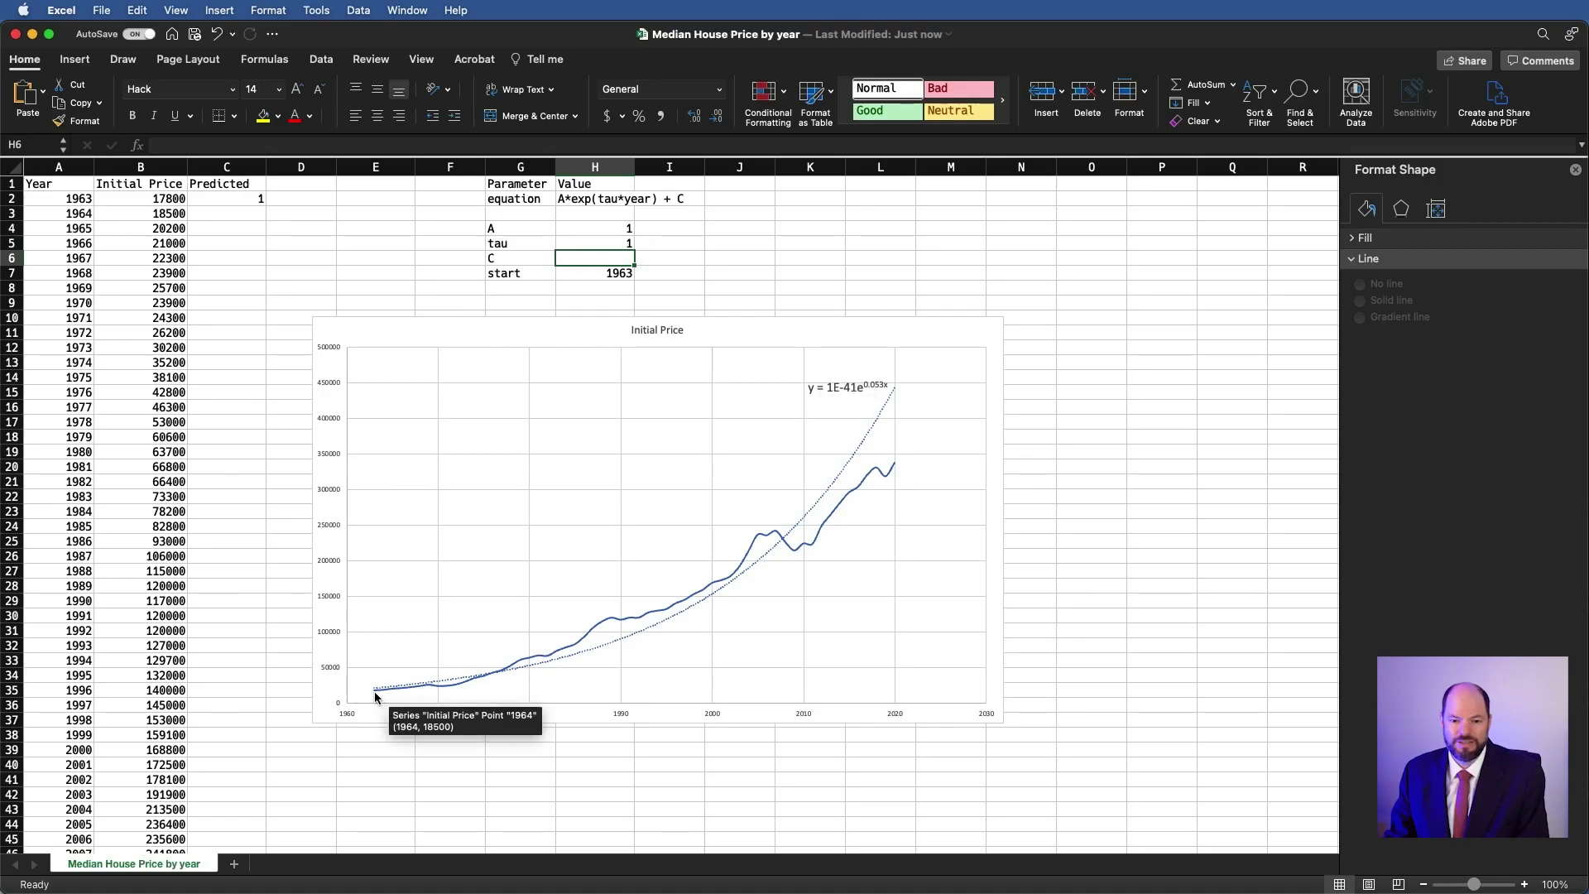
text(=)
click(142, 201)
key(Return)
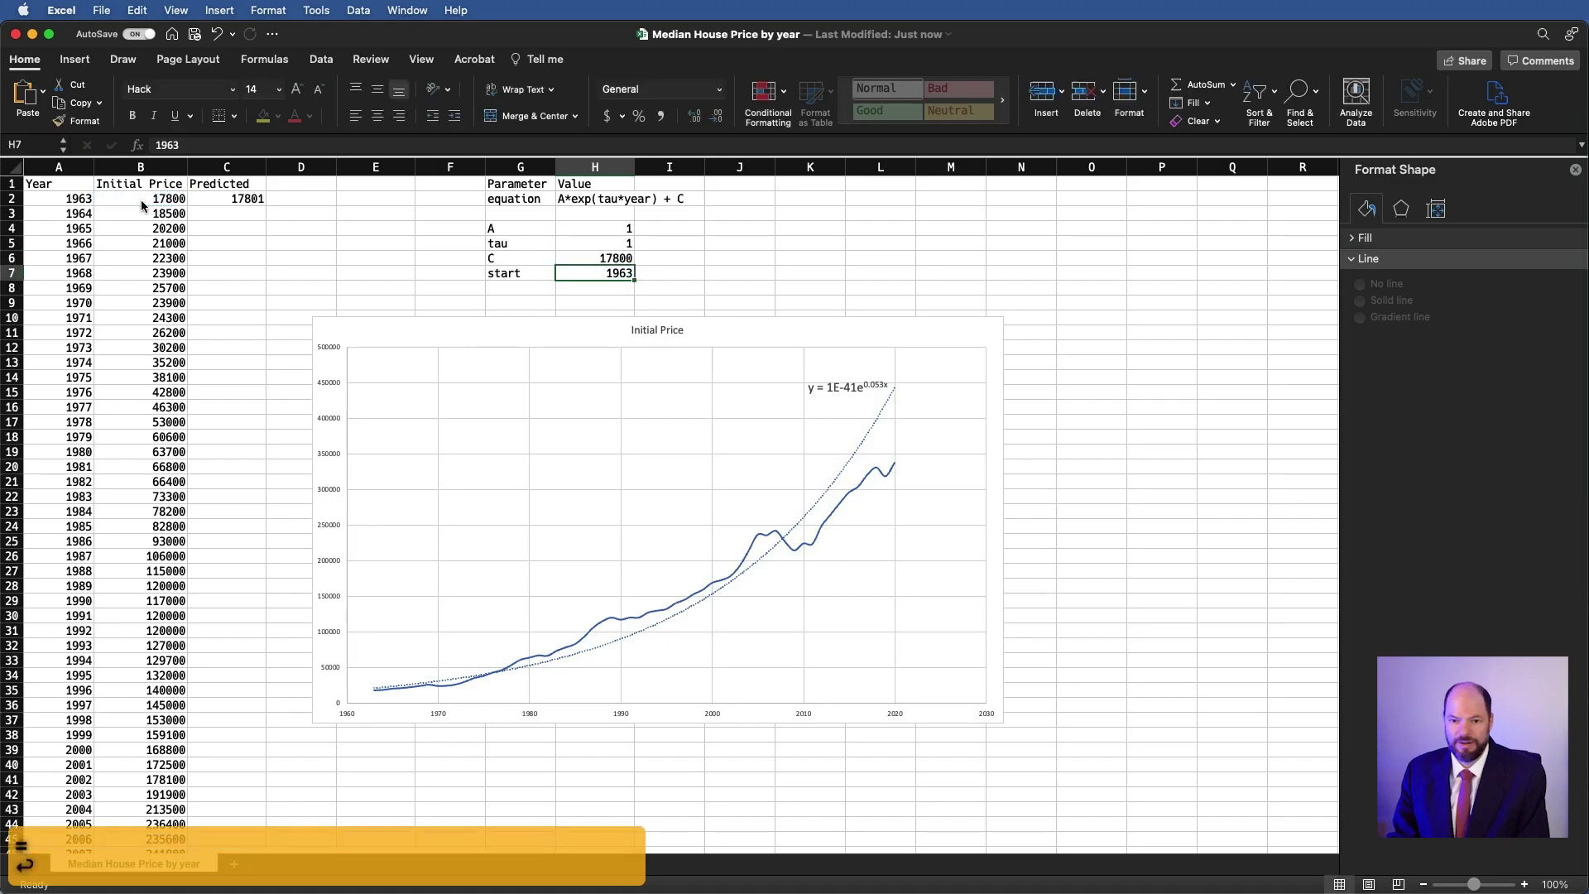
click(258, 197)
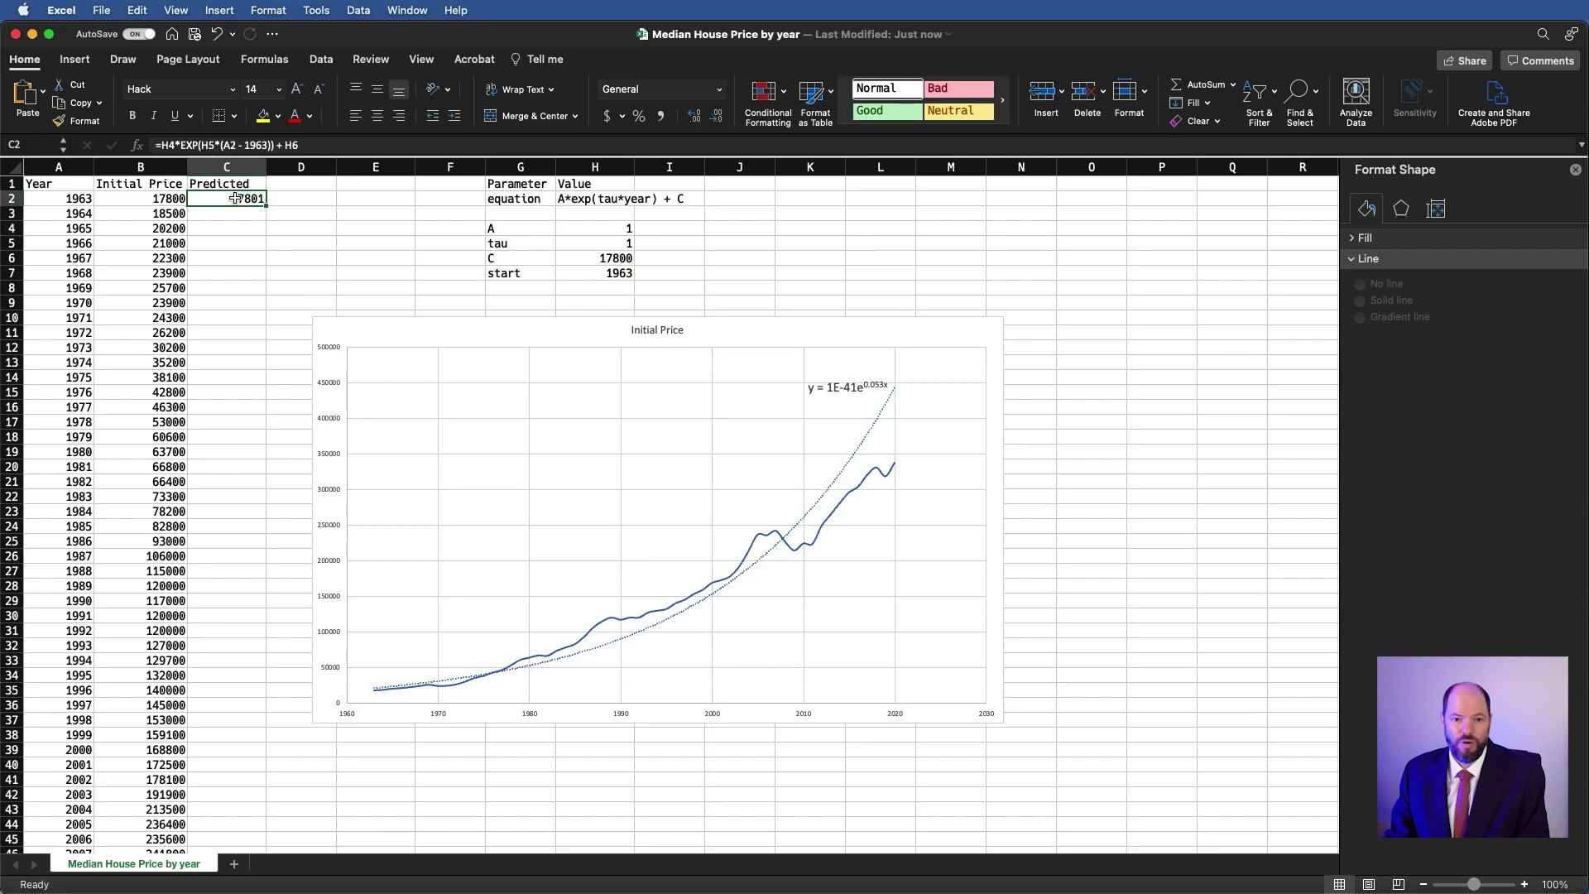
key(Return)
key(Up)
key(Left)
key(Right)
key(Left)
Replace the fixed 1963 in C2's formula with a reference to the start value in H7
key(Right)
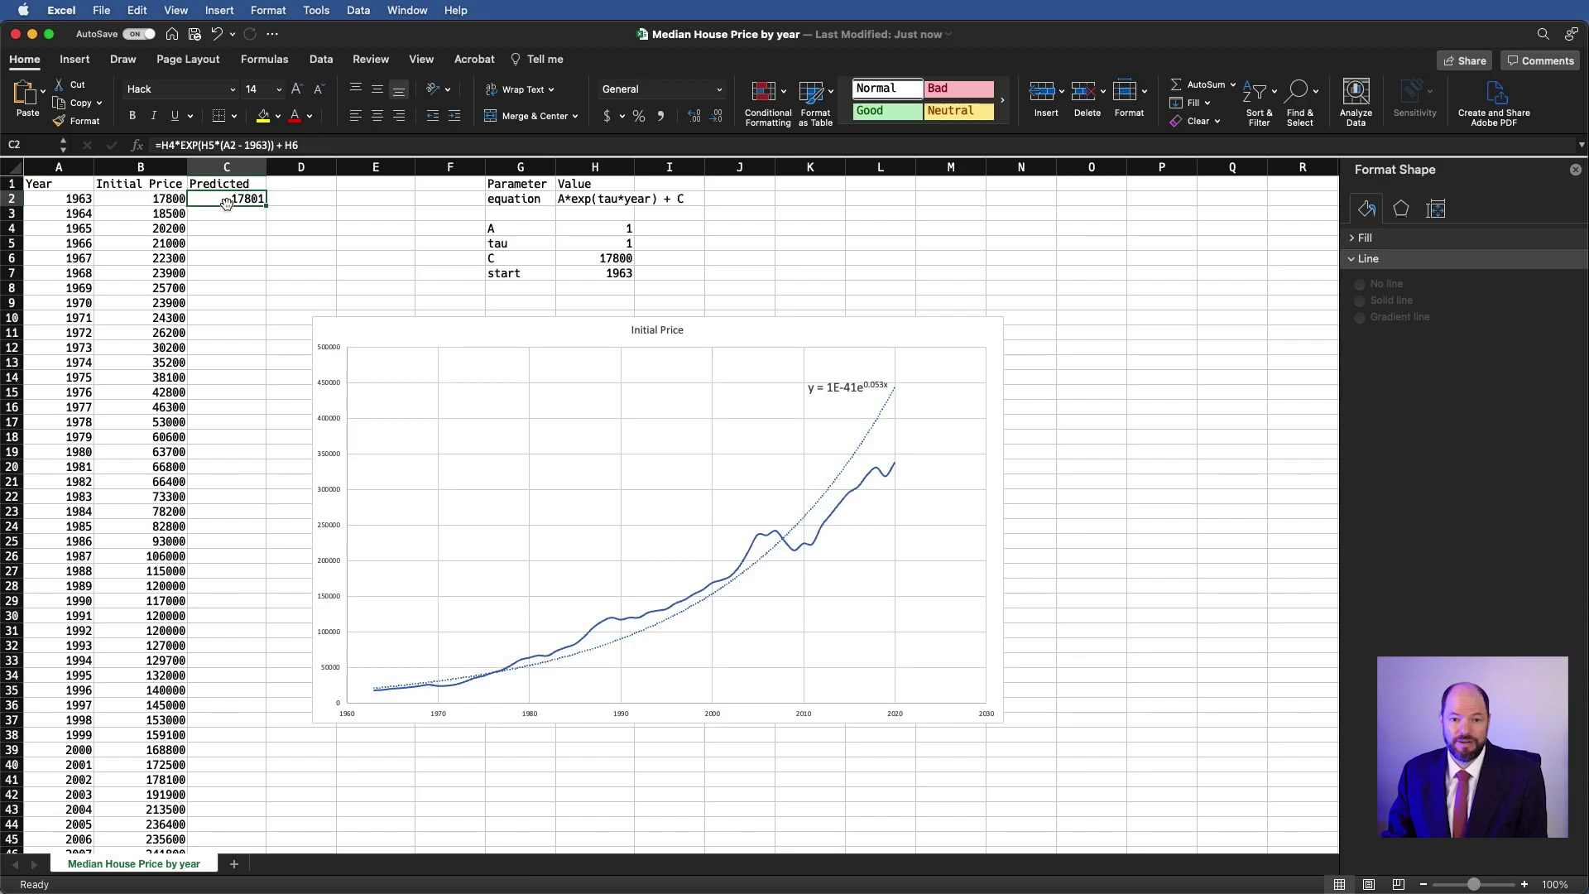
click(264, 144)
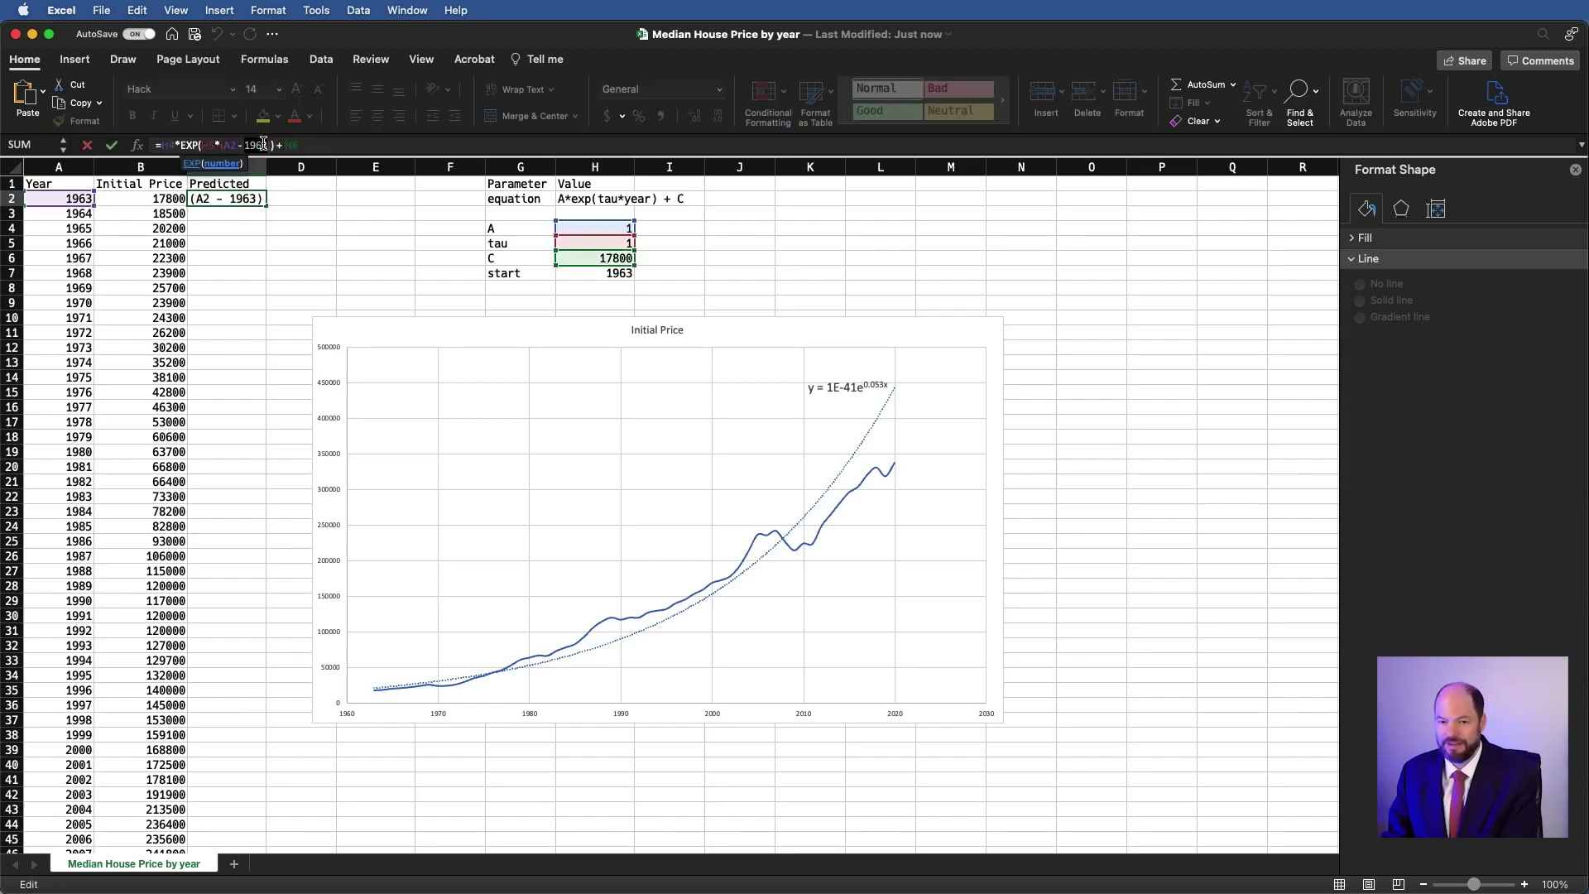
click(621, 274)
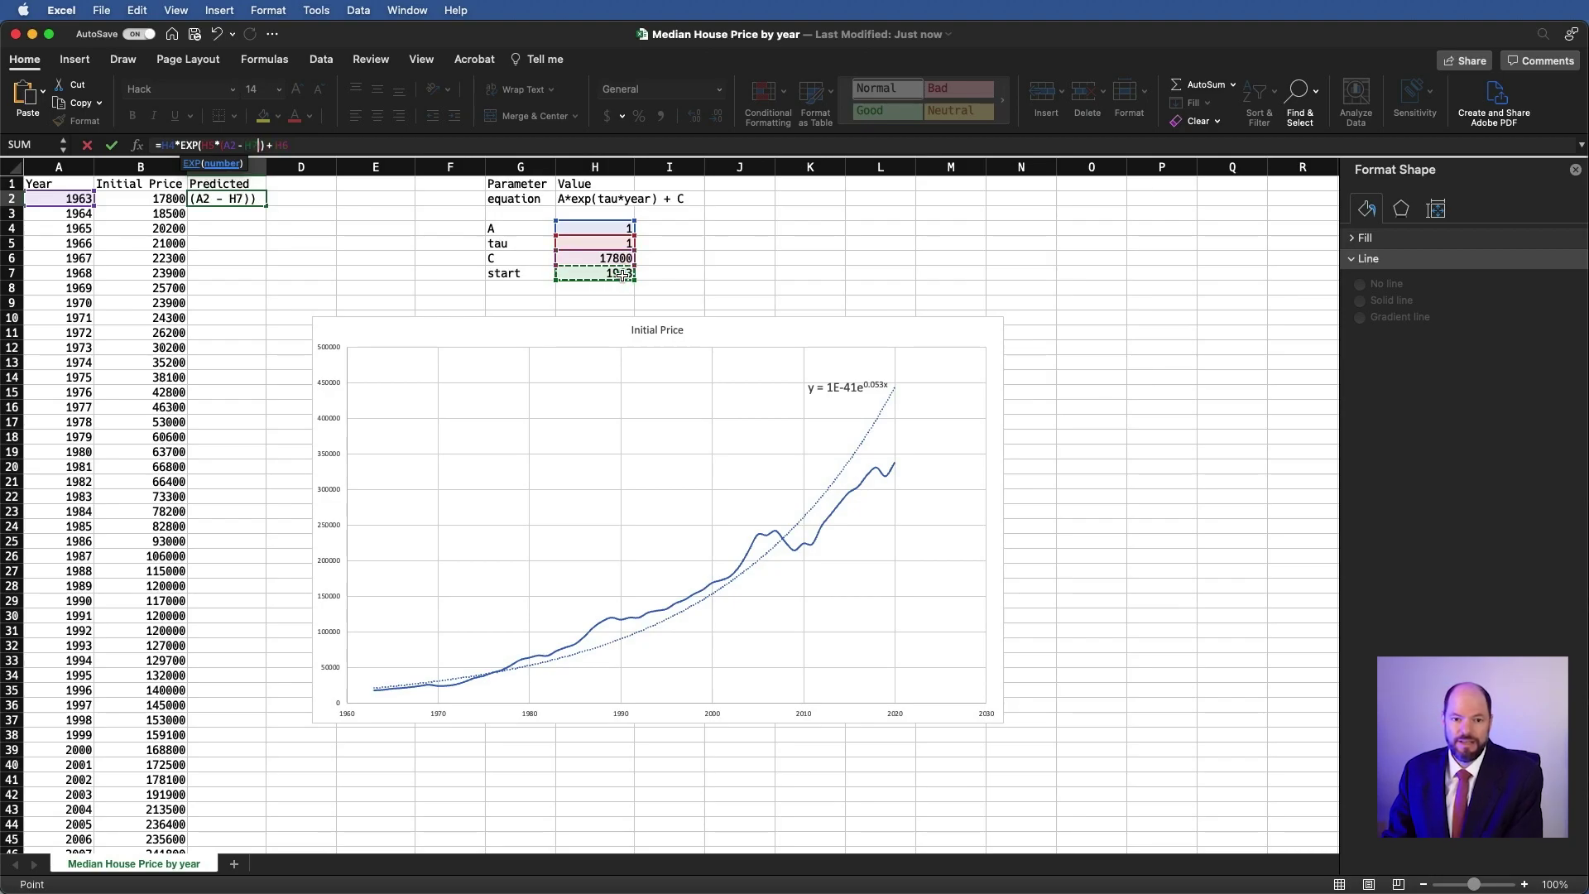
key(Return)
key(Up)
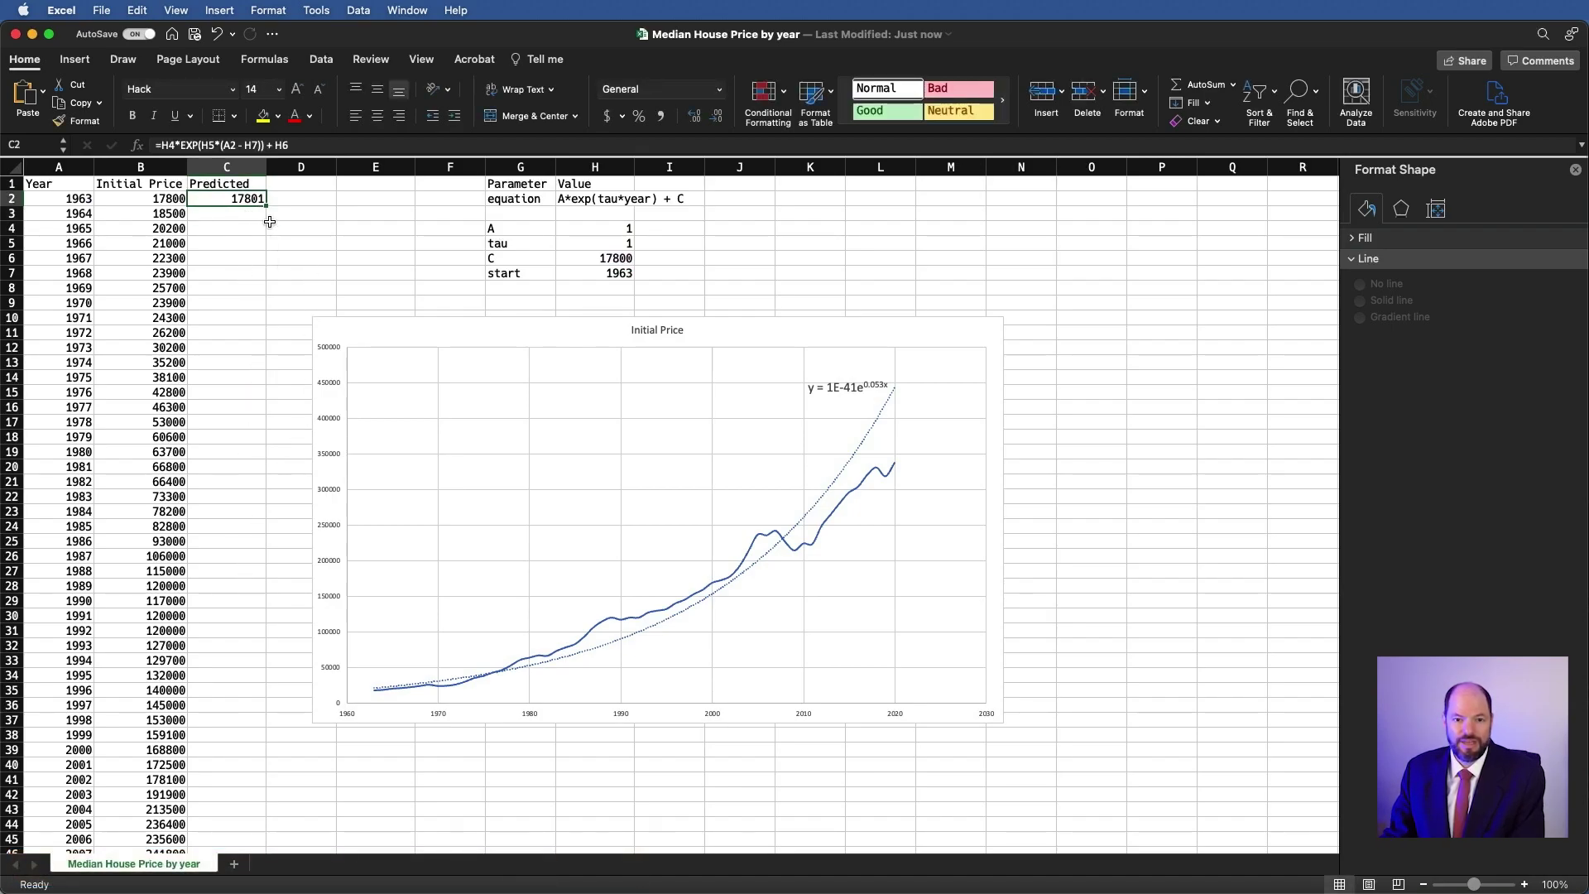
Fill the Predicted formula from C2 down to C10 and inspect the cell references used in C2 and C7
drag(265, 206, 263, 324)
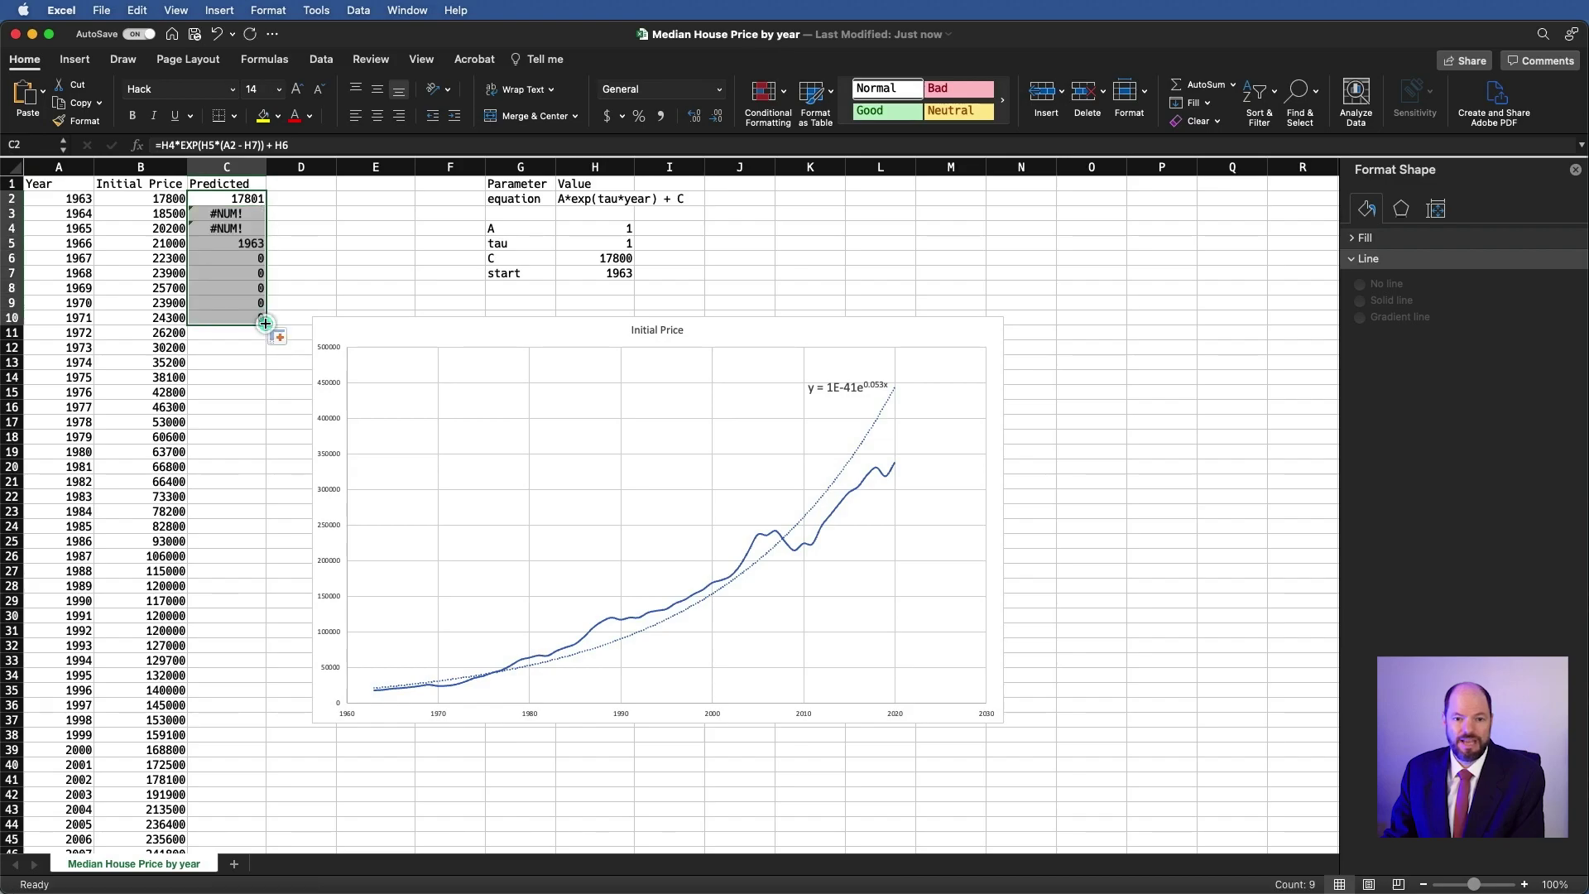
click(257, 146)
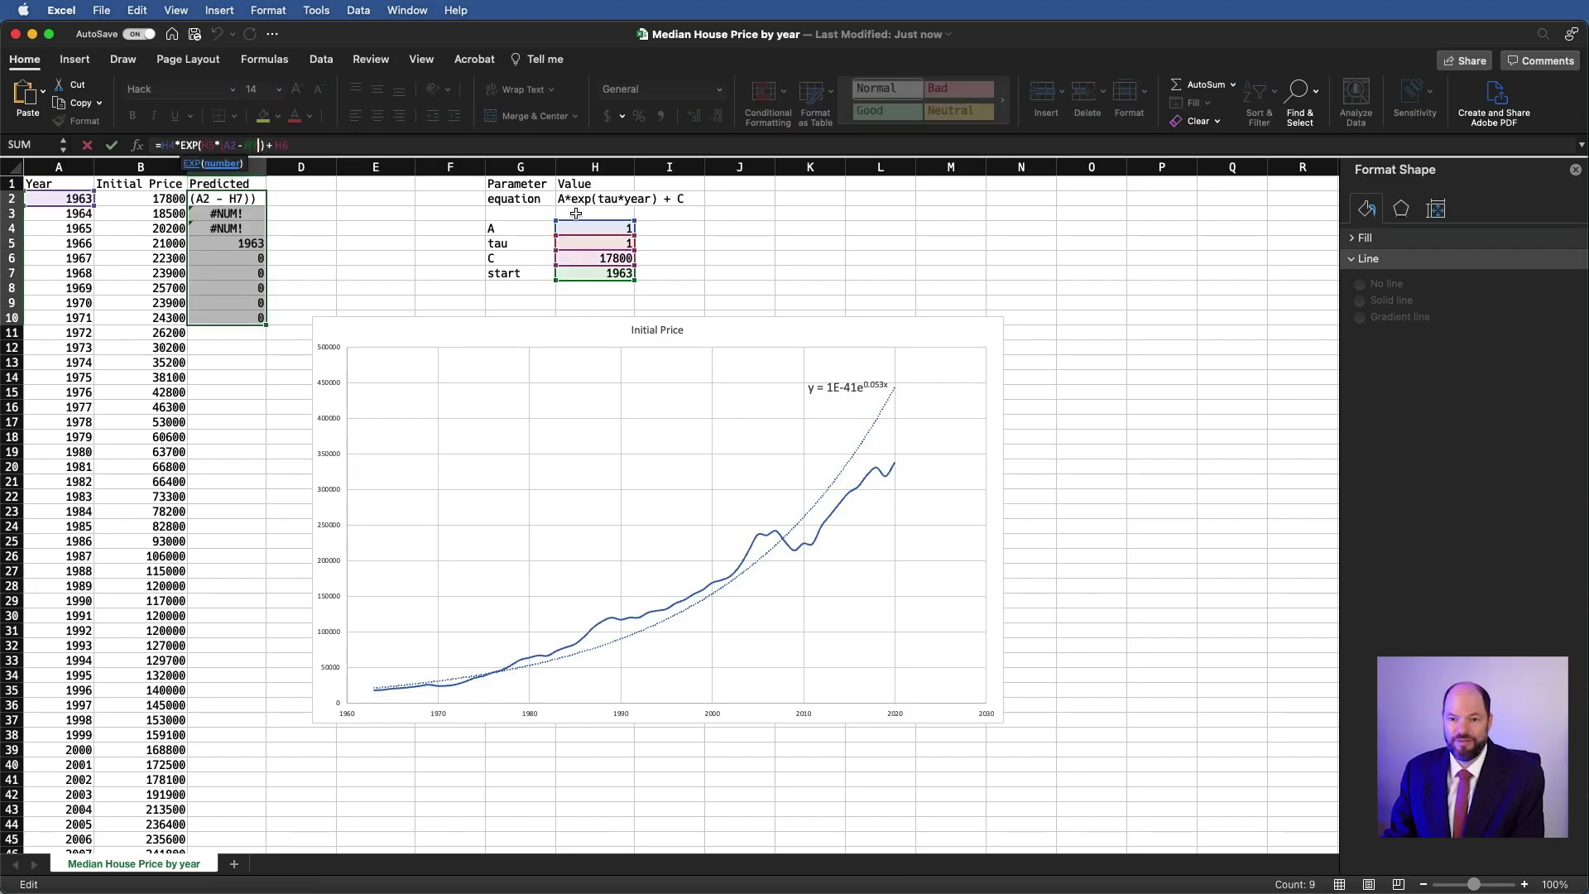
click(318, 275)
click(248, 273)
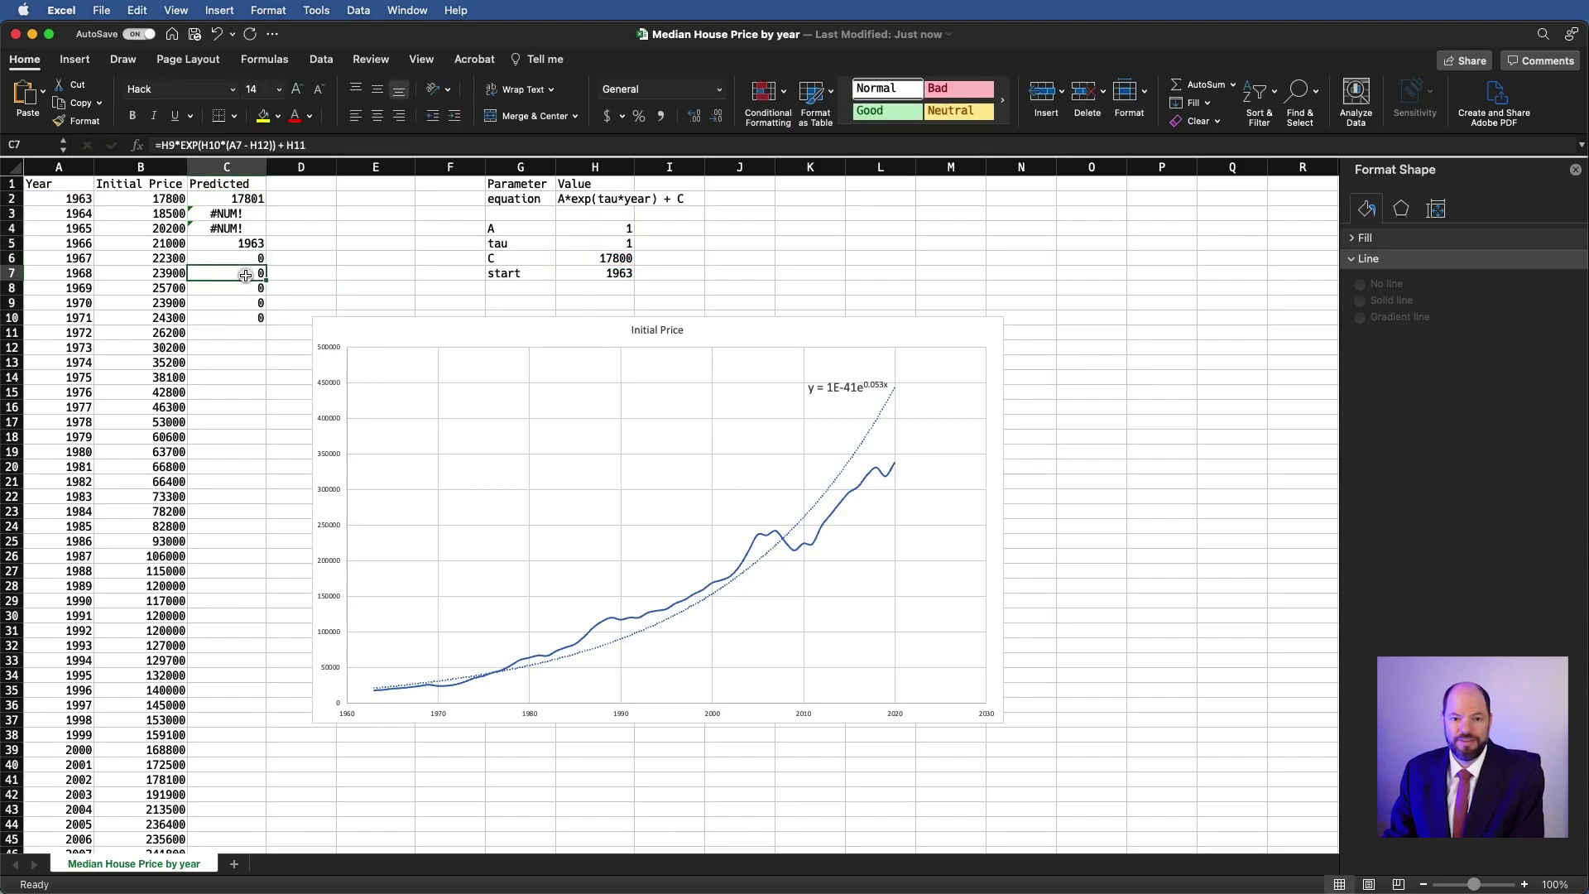
click(258, 145)
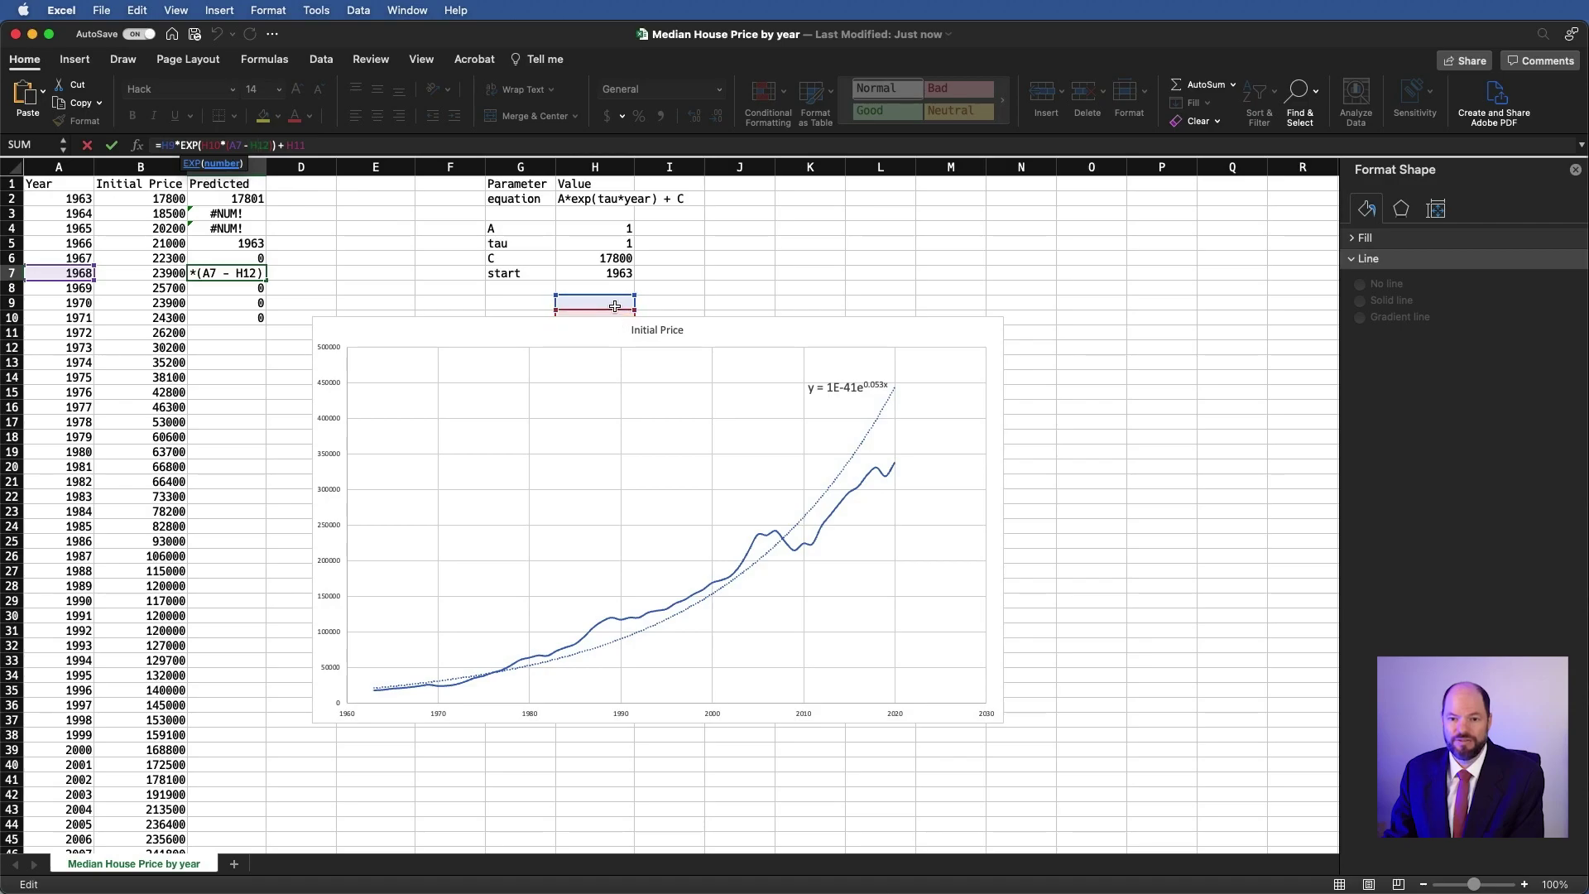
In C2's Predicted formula, lock the row of the reference to parameter A as H$4
click(242, 198)
click(177, 145)
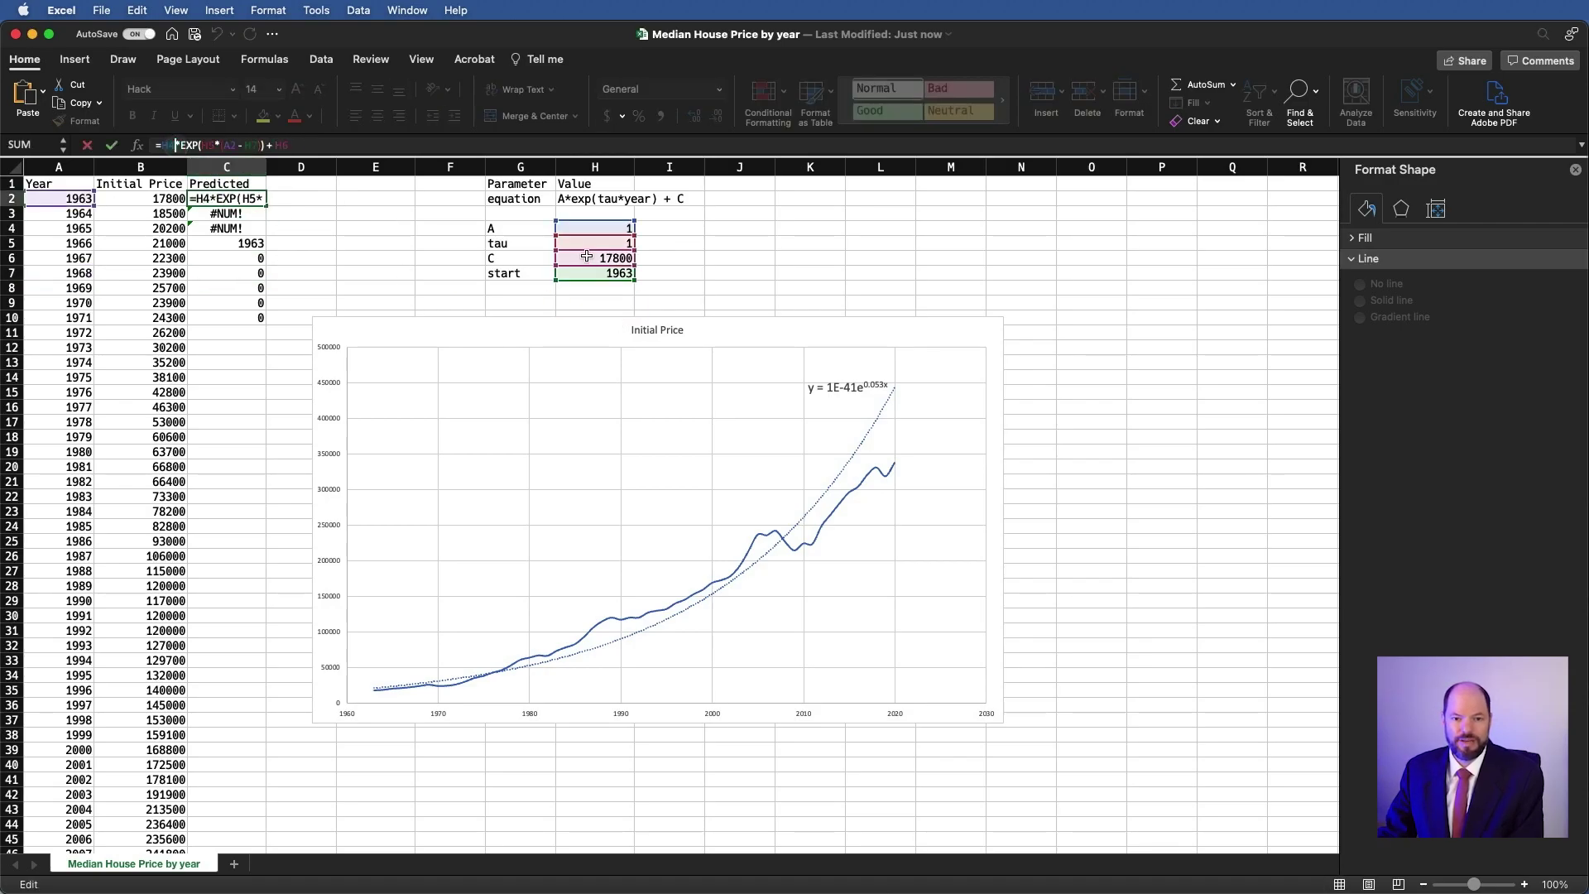
key(Left)
key(Left)
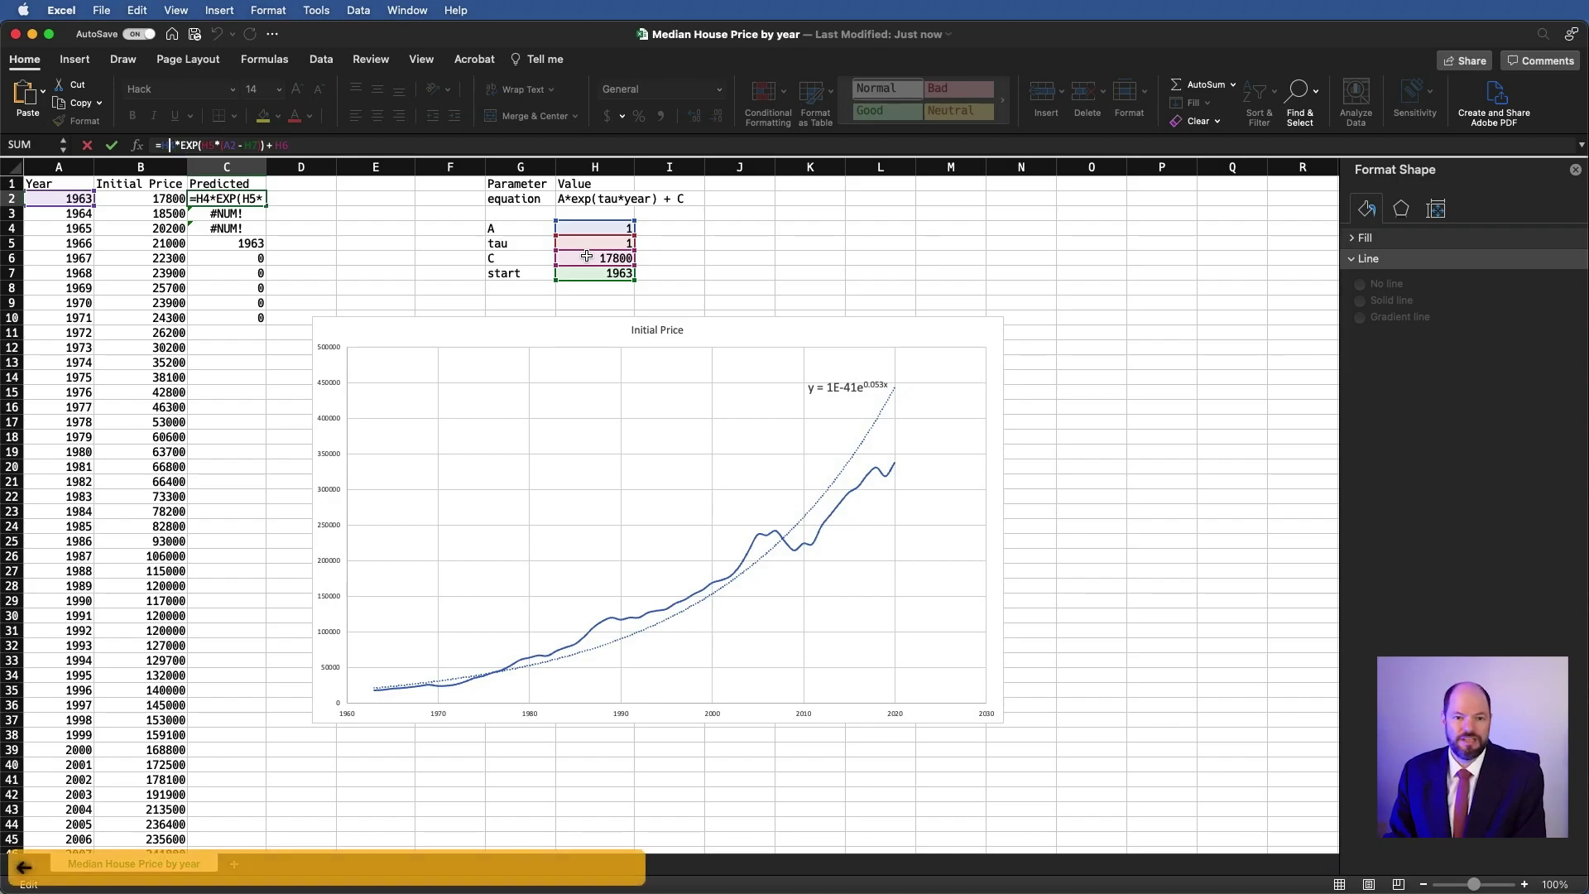
key(Right)
text($)
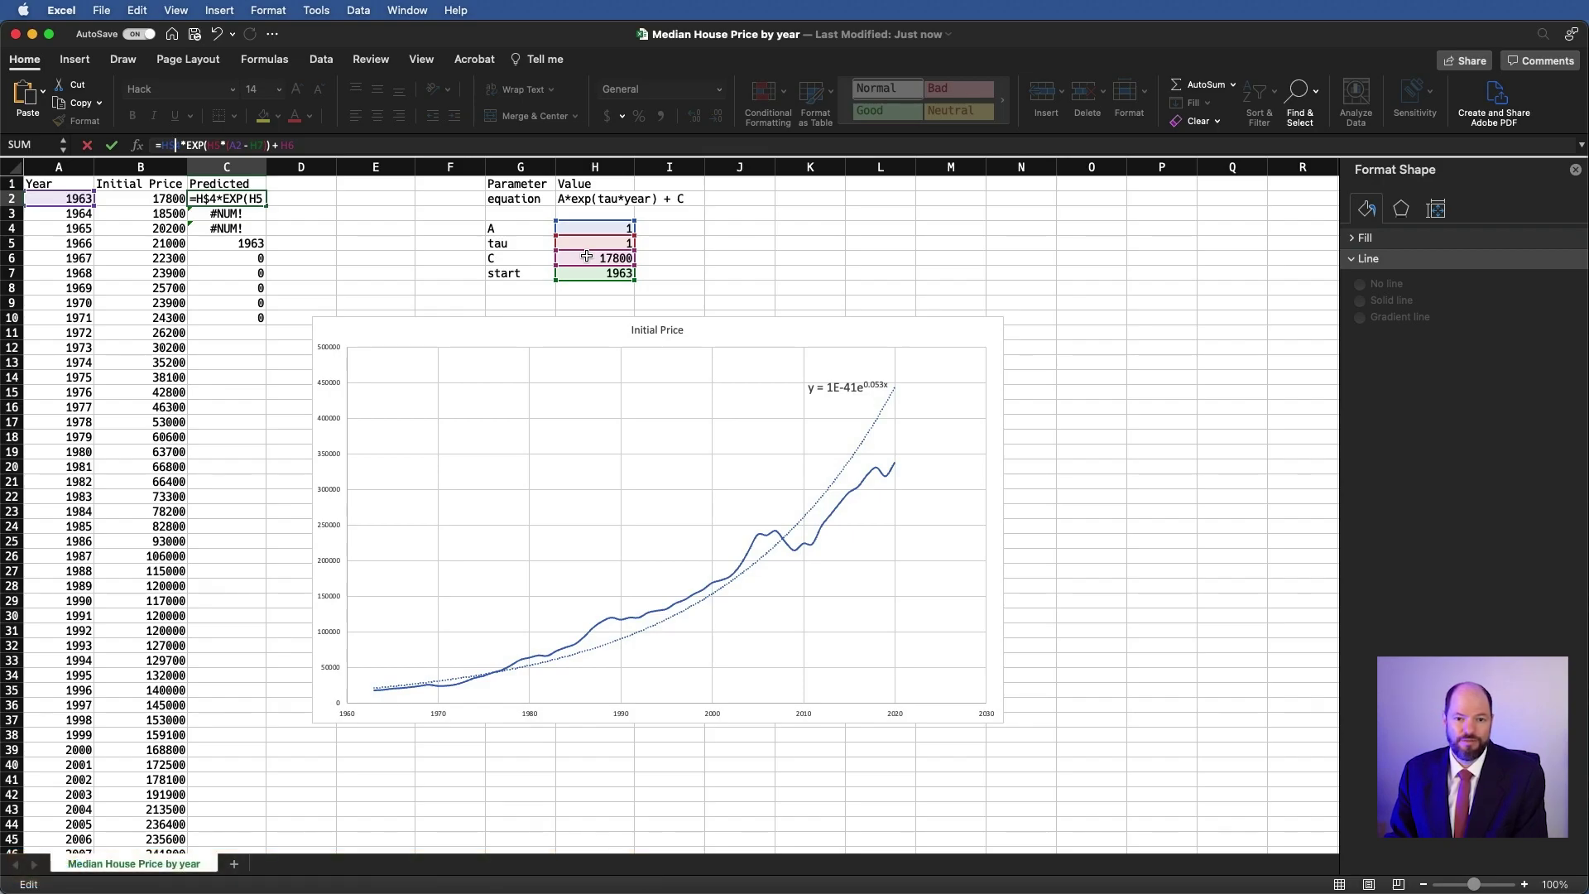
Lock the row of the tau reference inside the EXP term of C2's formula as H$5
key(Right)
key(Right)
key(Right)
key(Right)
key(Right)
key(Right)
key(Right)
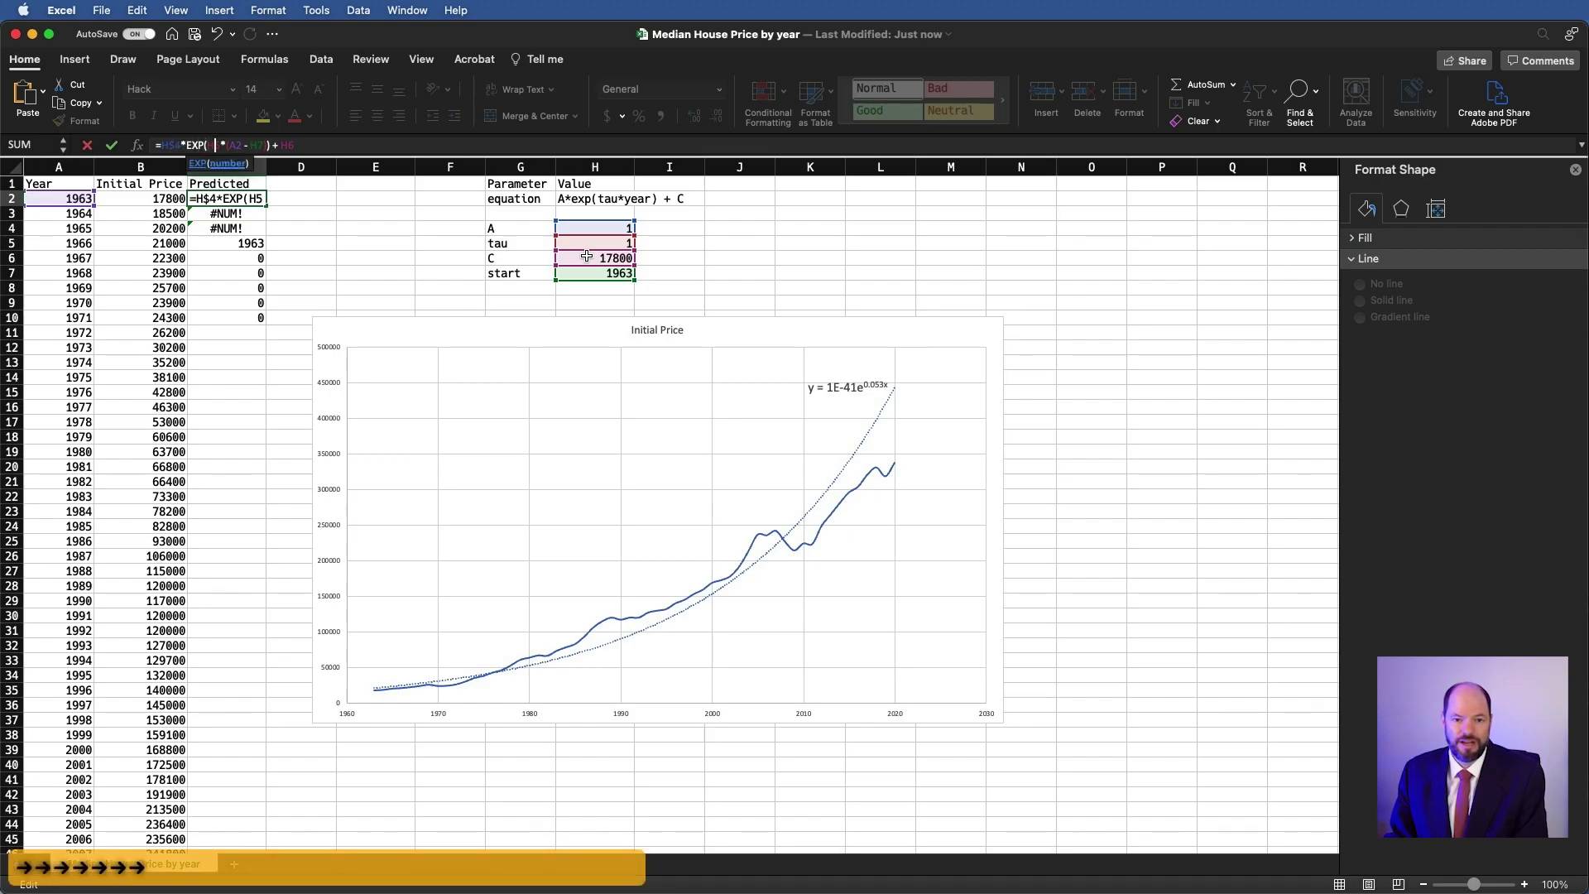
text($)
Lock the row of the start reference in C2's formula as H$7
key(Right)
key(Right)
key(Right)
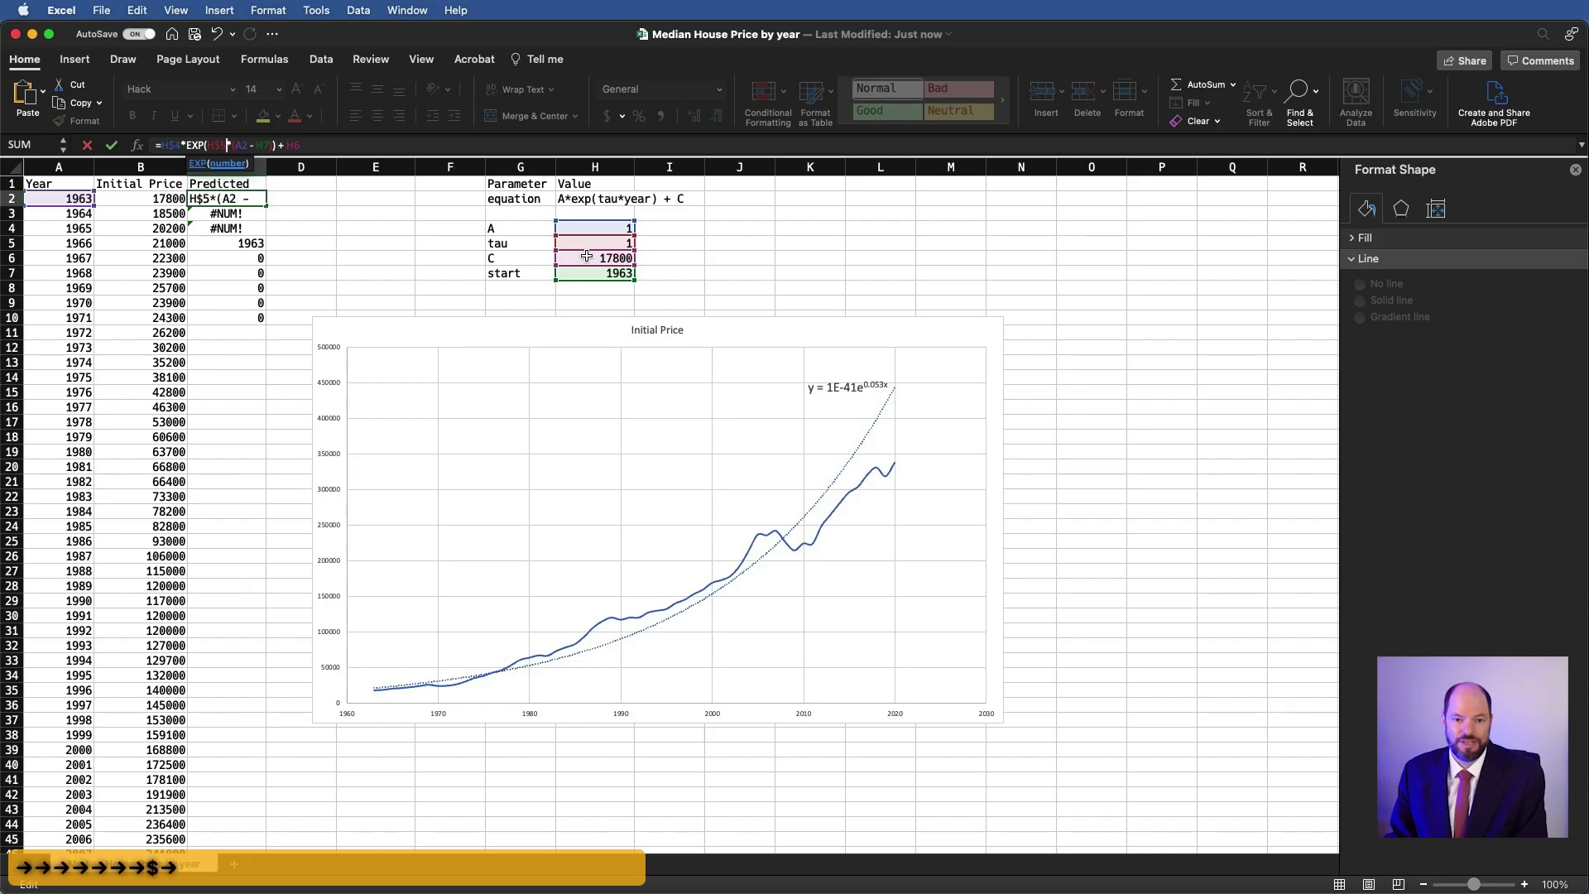
key(Right)
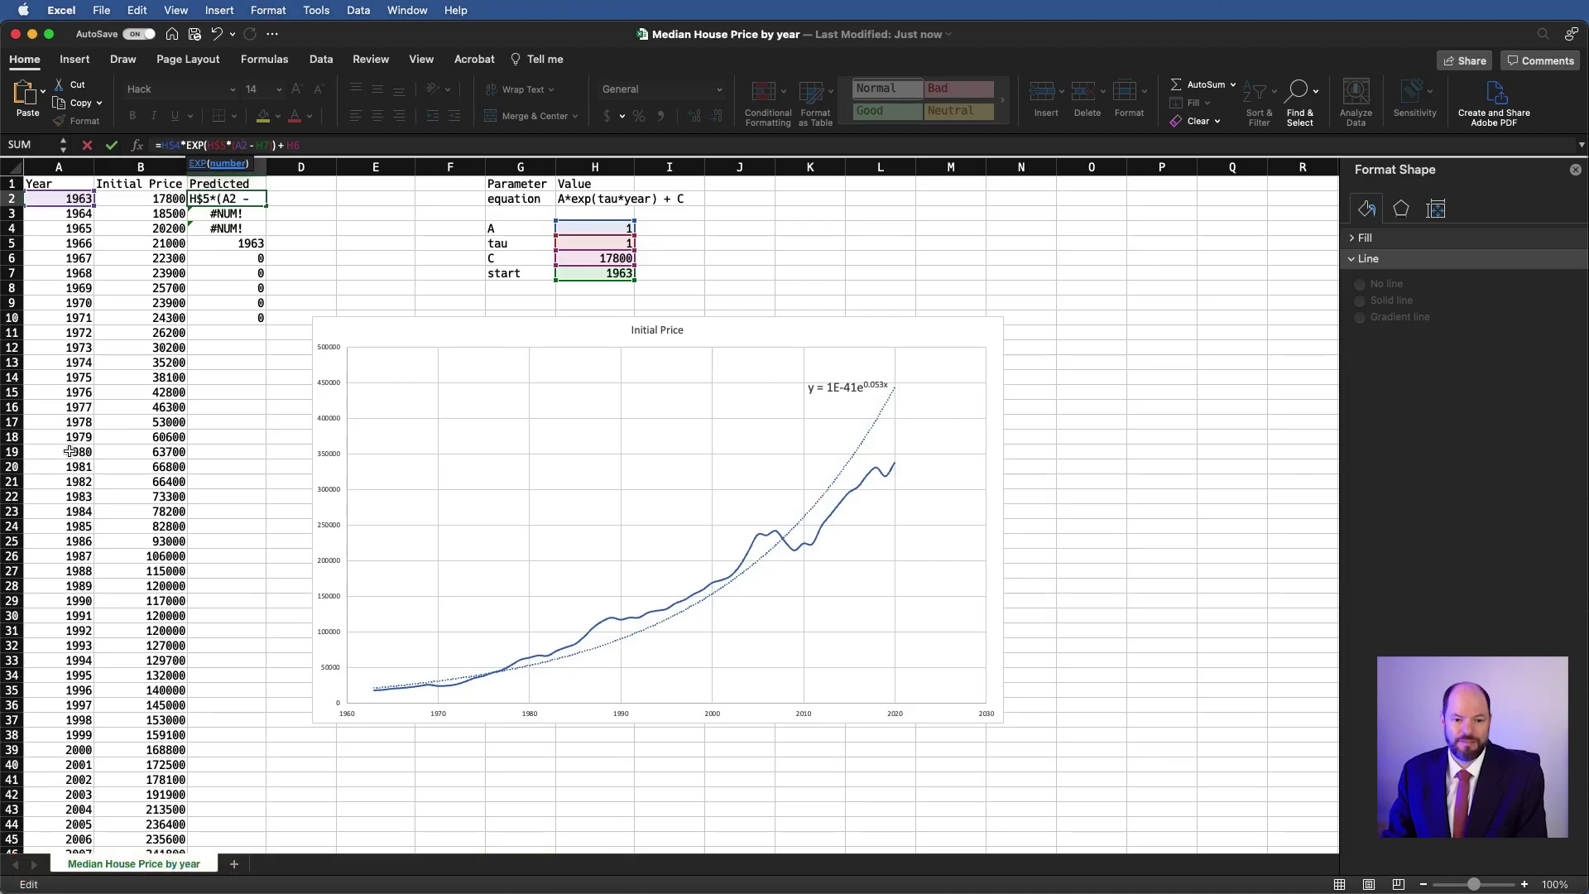
key(Right)
key(Right)
key(Right)
key(Right)
key(Right)
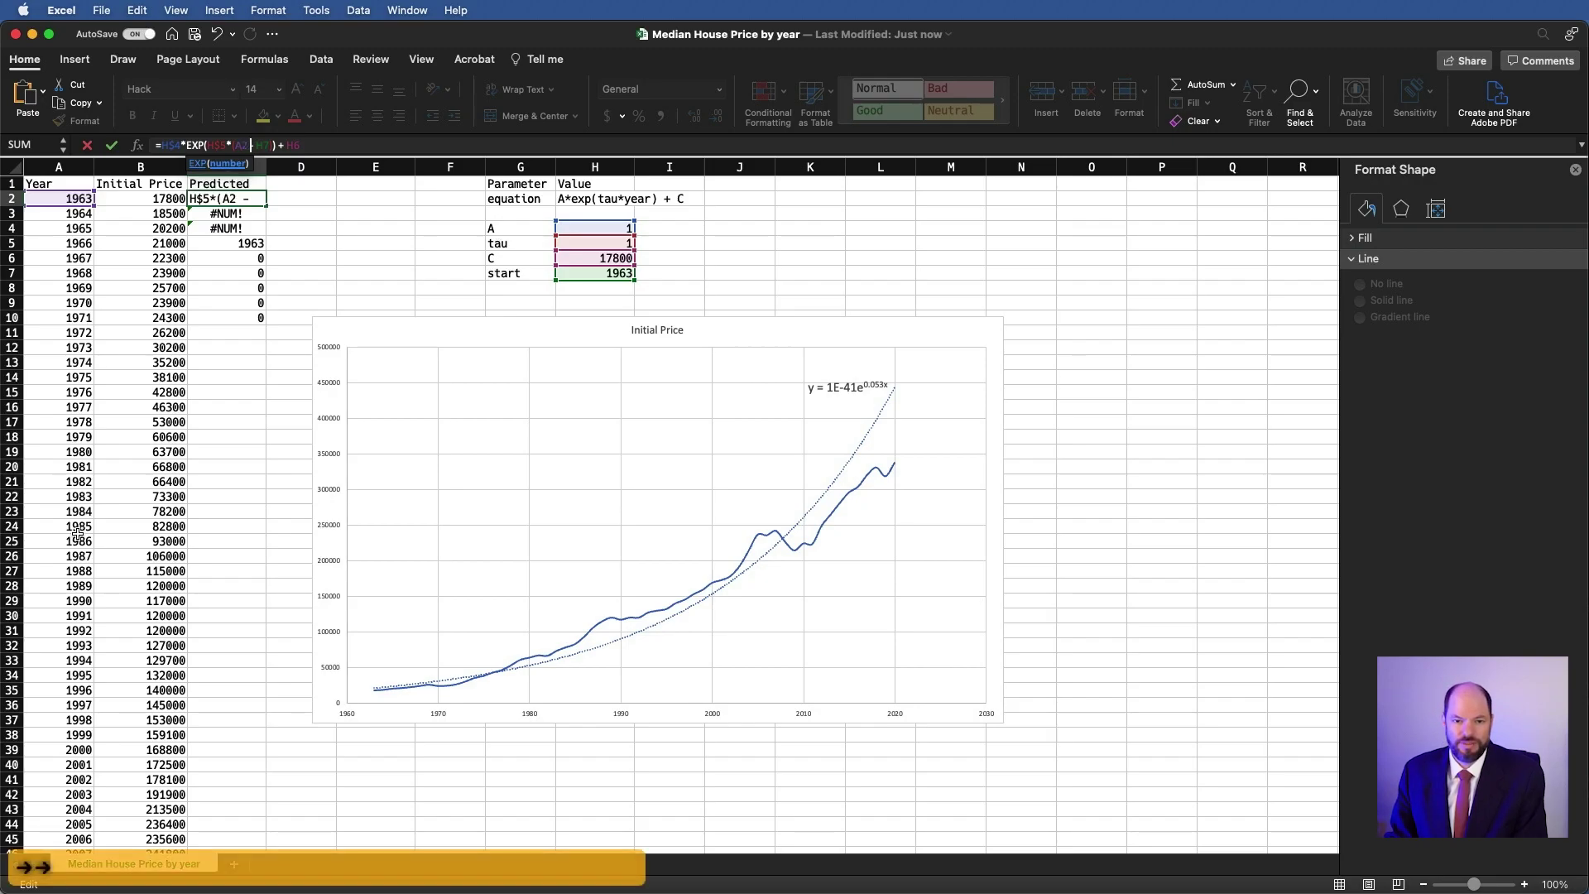
text($)
Lock the row of the C reference at the end of C2's formula as H$6 and enter the formula
key(Right)
key(Right)
key(Right)
key(Right)
key(Right)
key(Right)
key(Right)
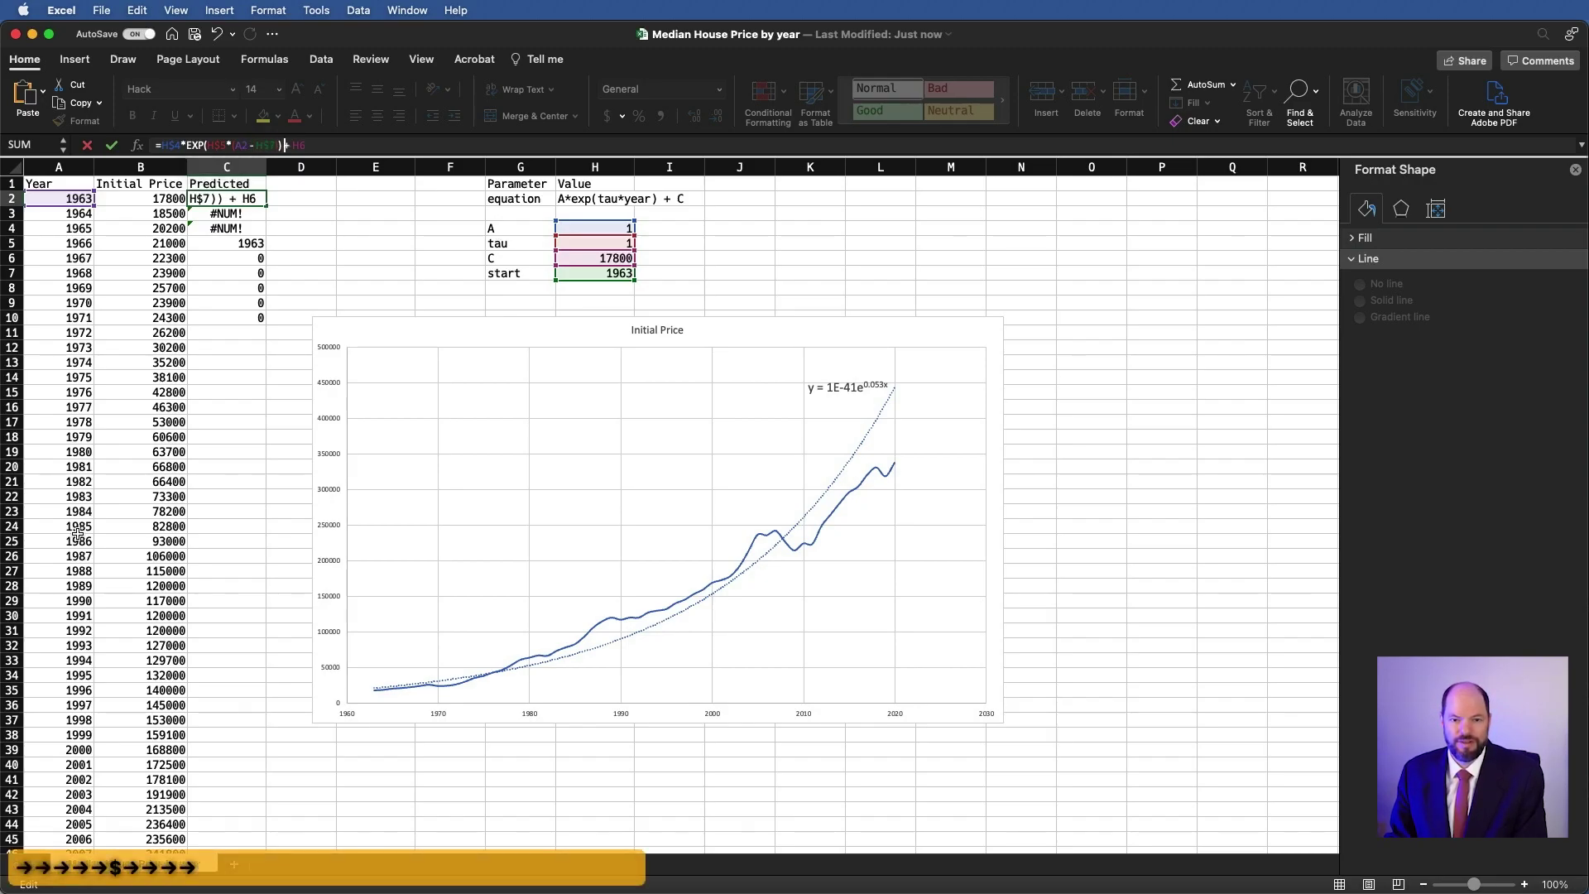
text($)
key(Return)
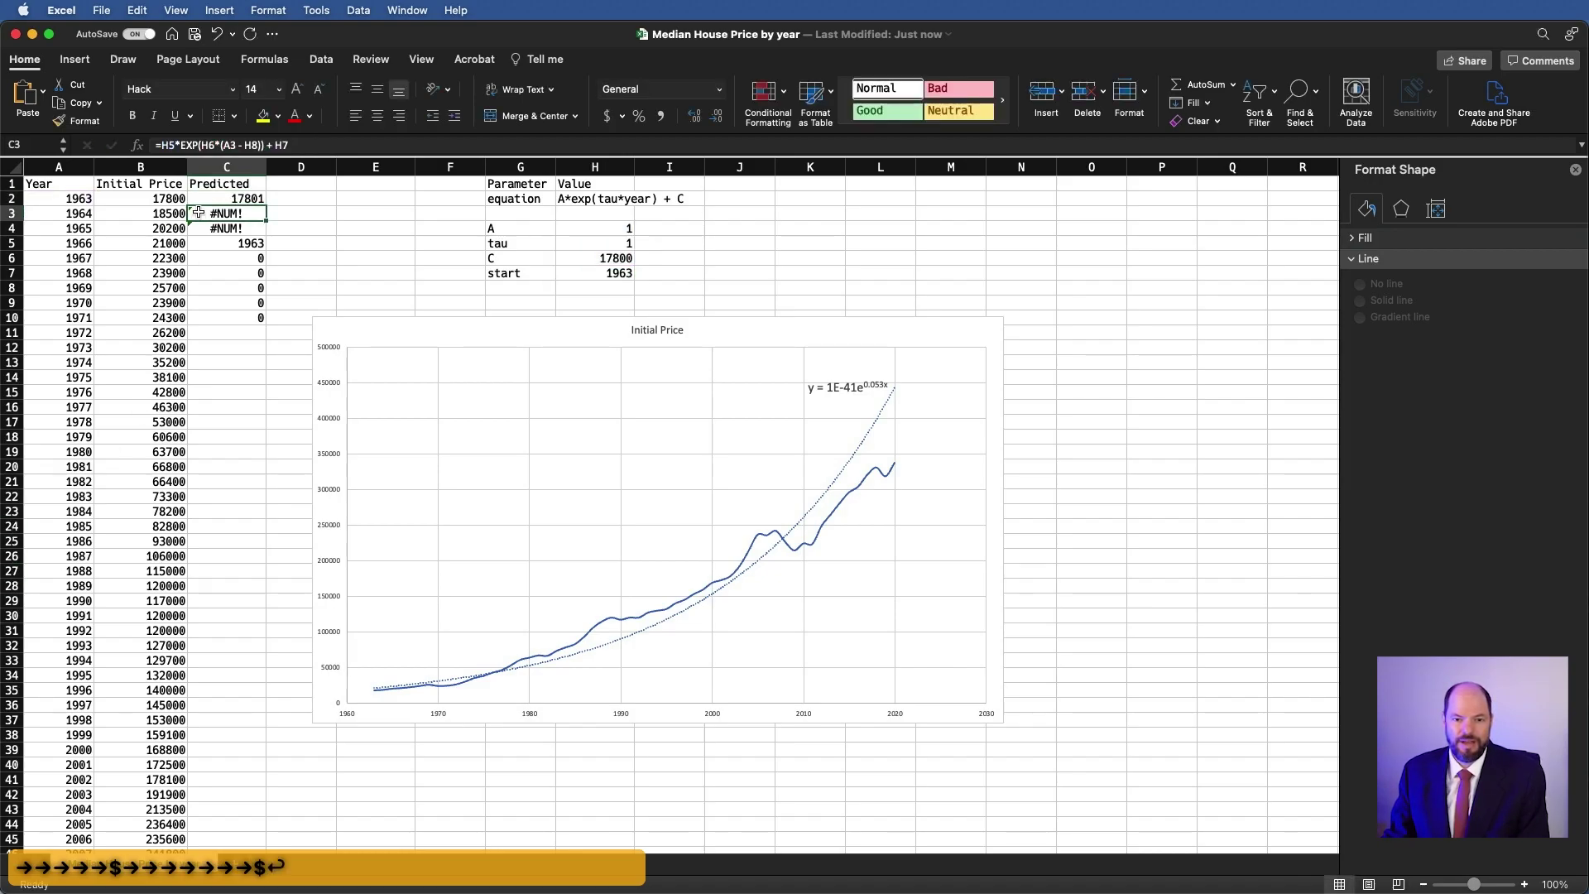
Fill the corrected Predicted formula from C2 down the whole column alongside the year data
click(252, 199)
double_click(265, 205)
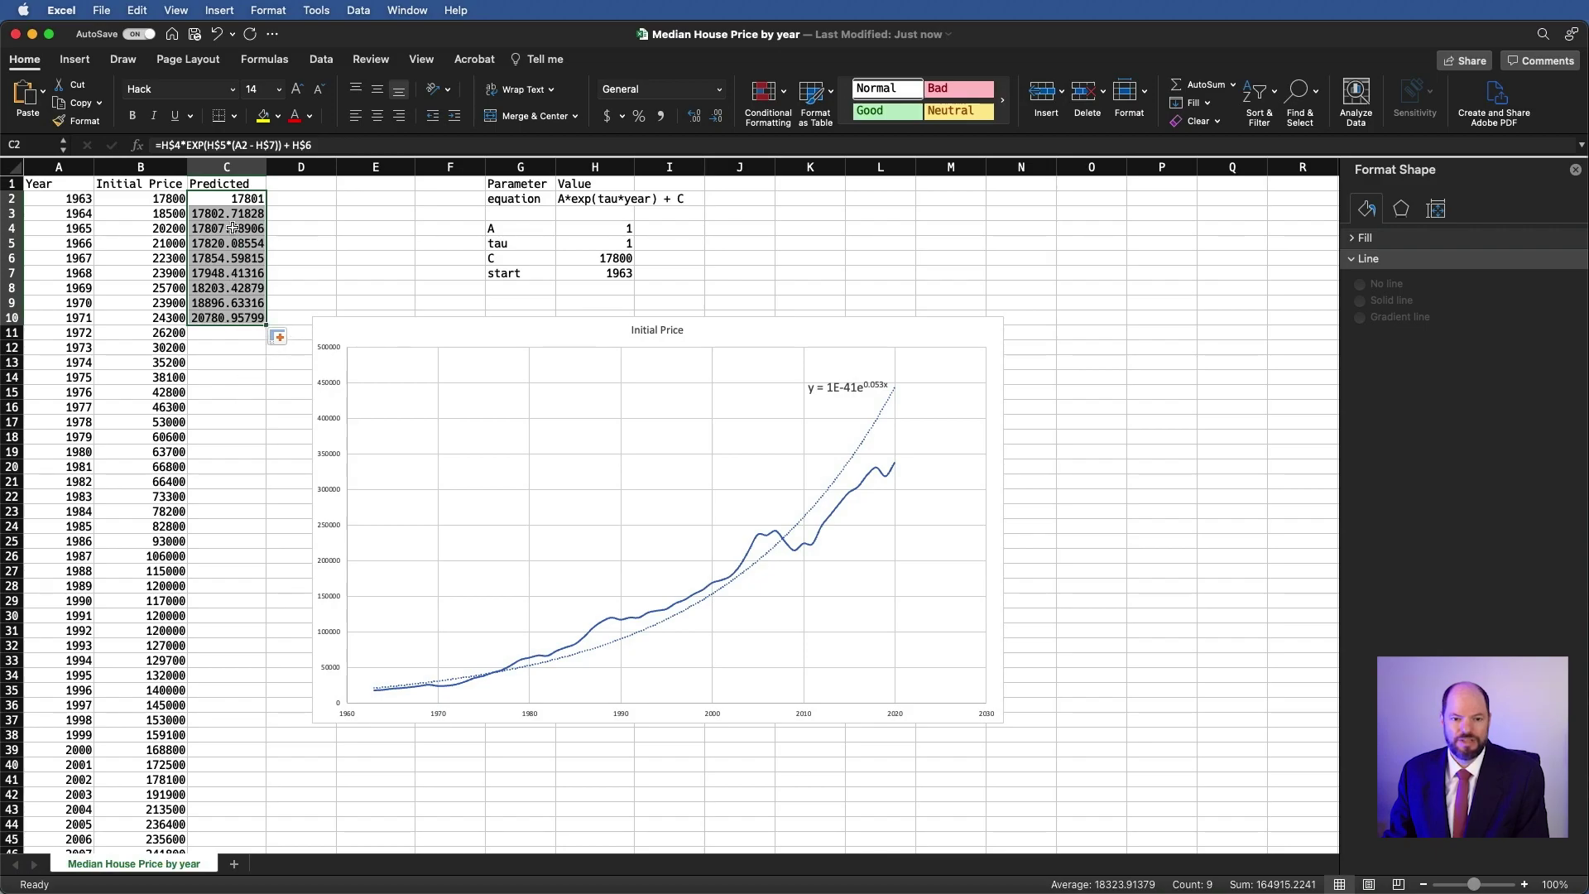
double_click(265, 324)
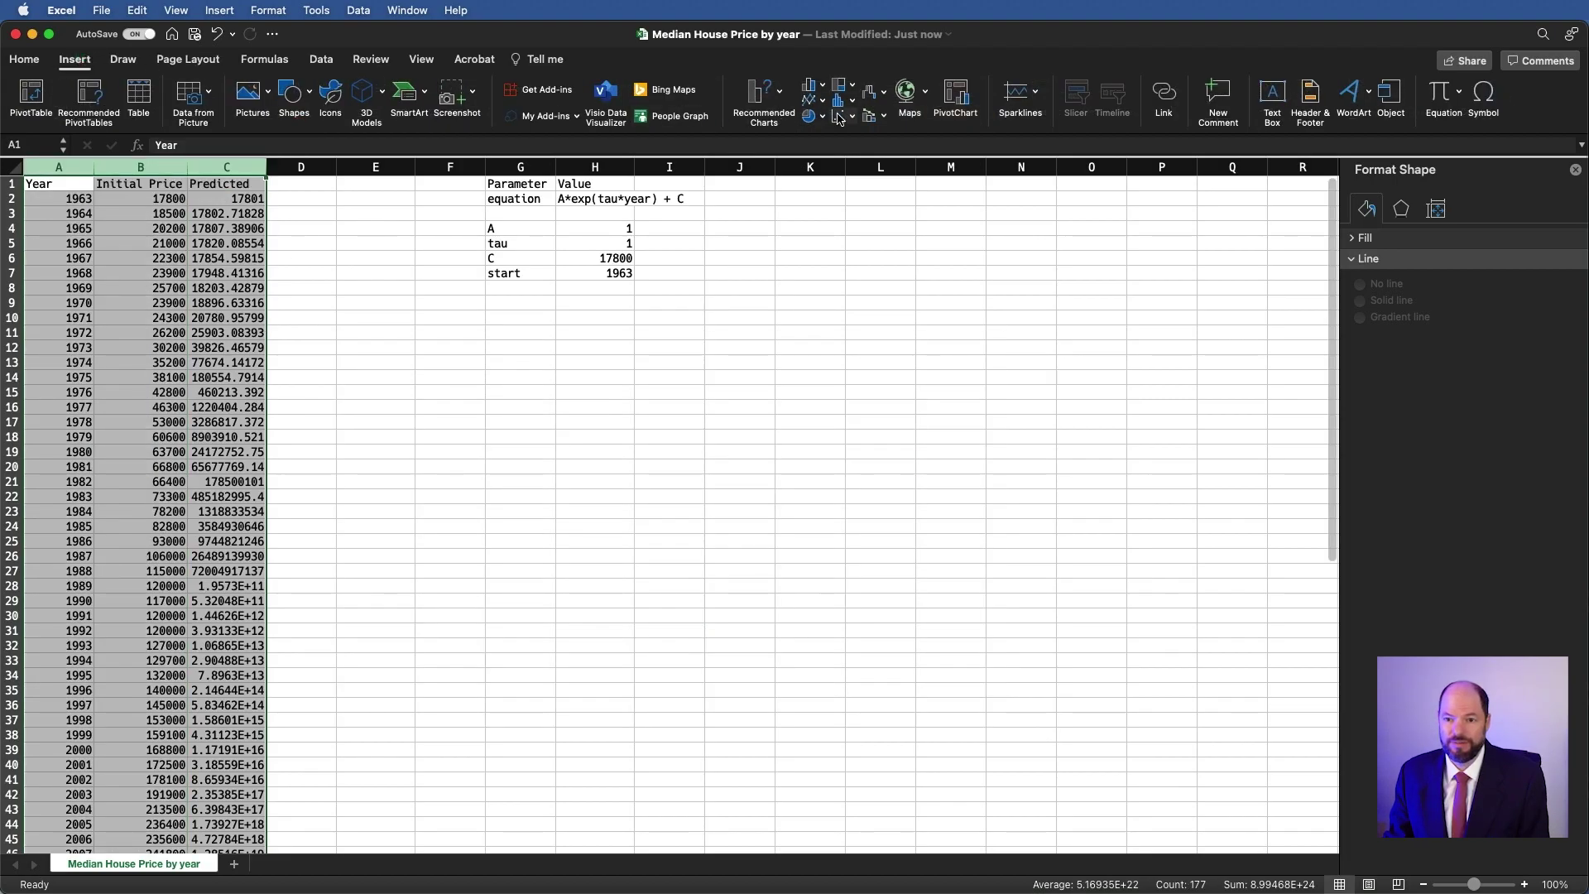
Insert a smooth-line scatter chart of Year, Initial Price and Predicted, then enlarge and place it below the parameter table
click(838, 116)
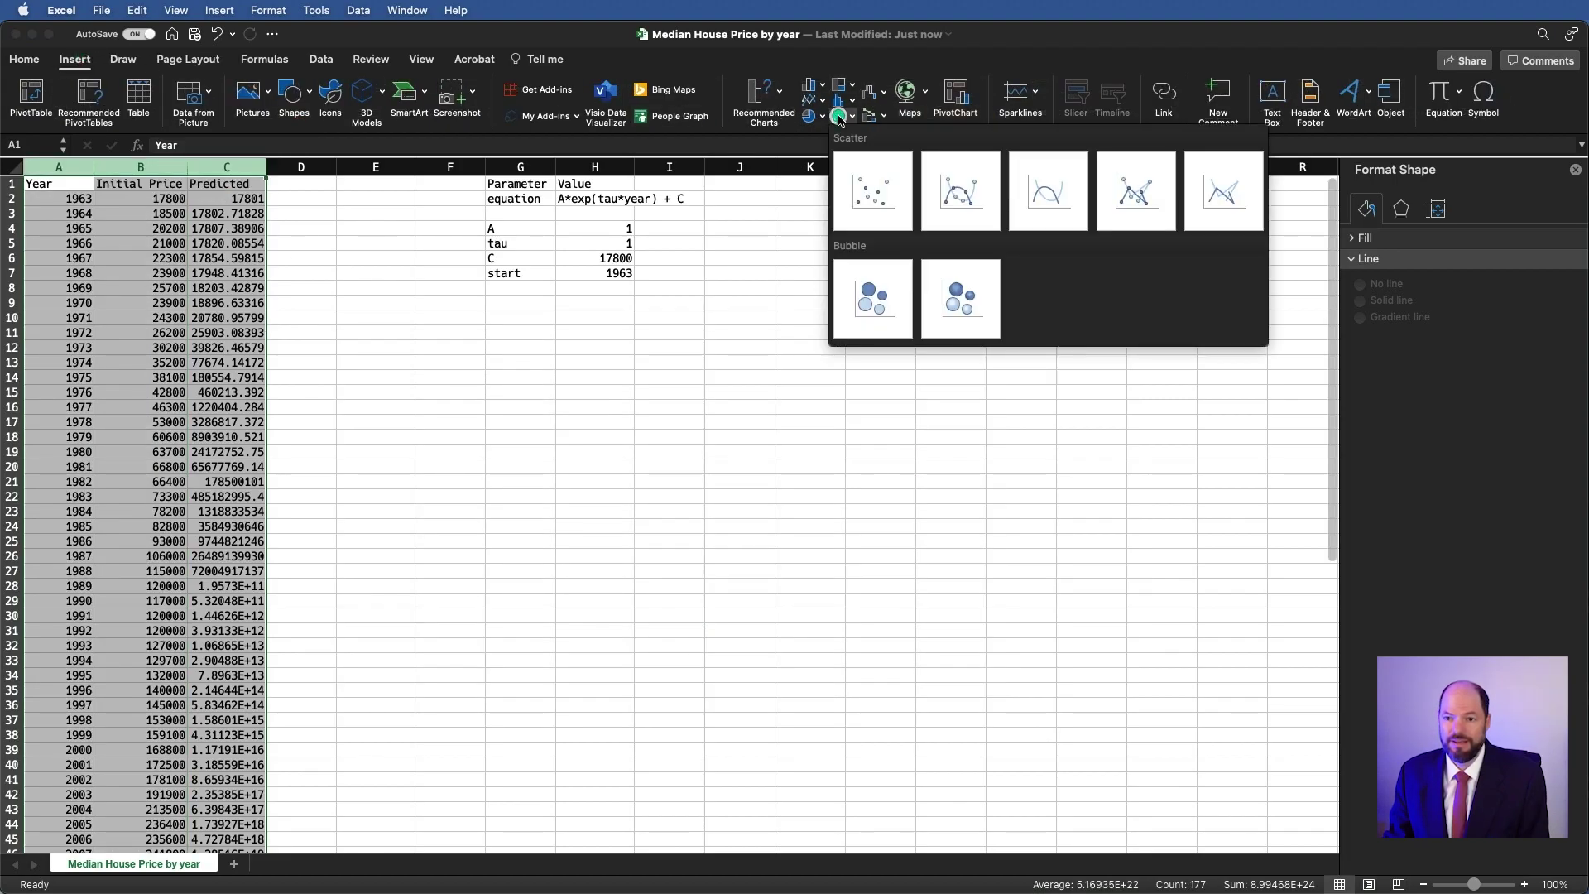
click(1059, 213)
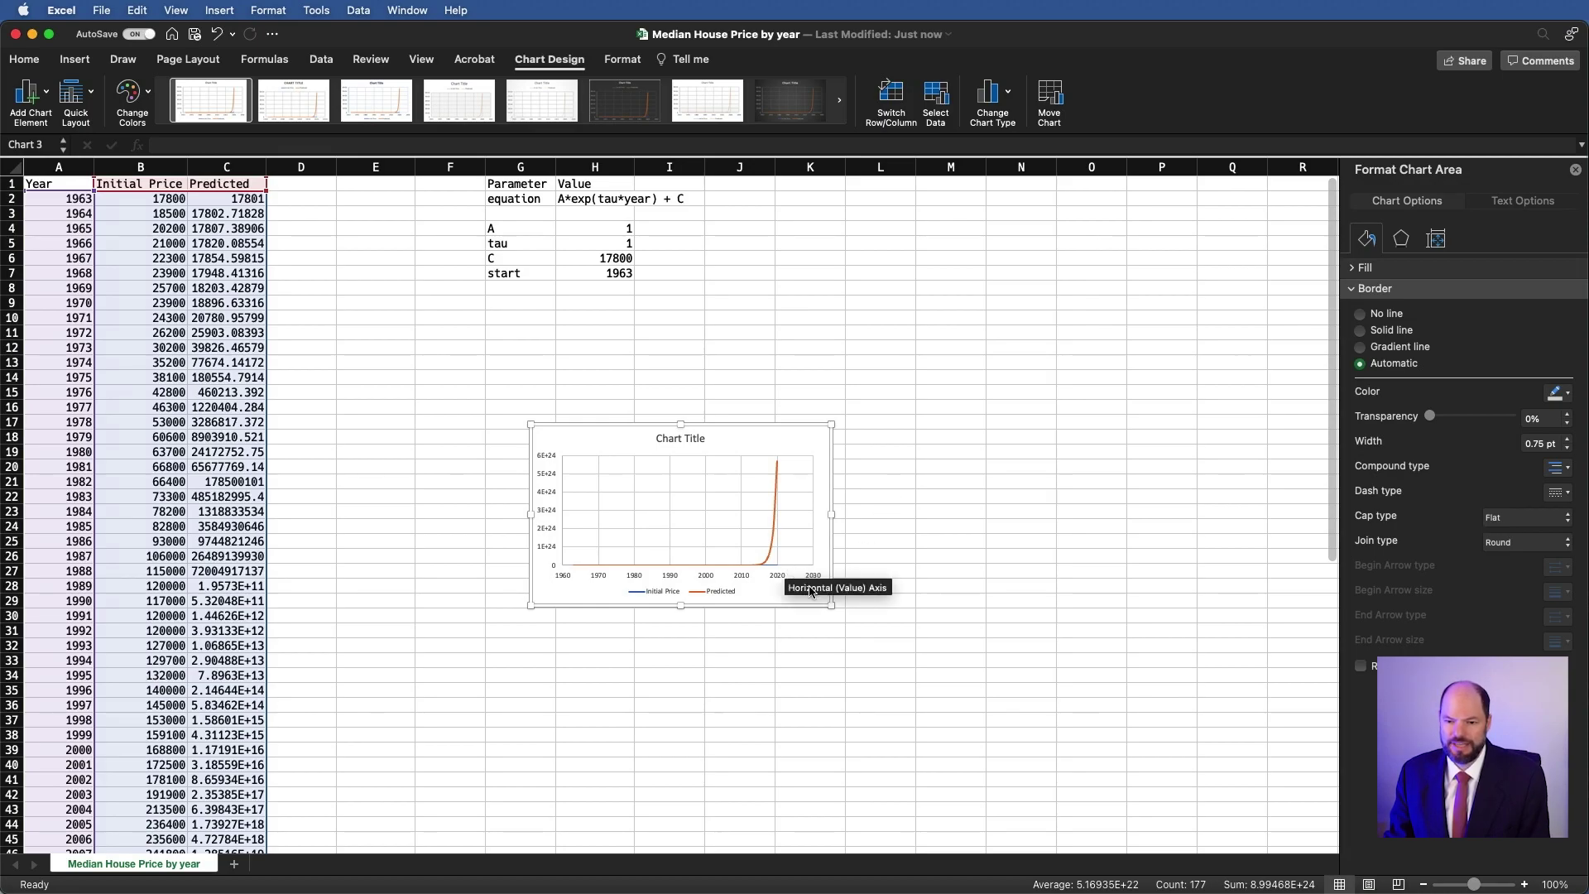
drag(830, 605, 1163, 728)
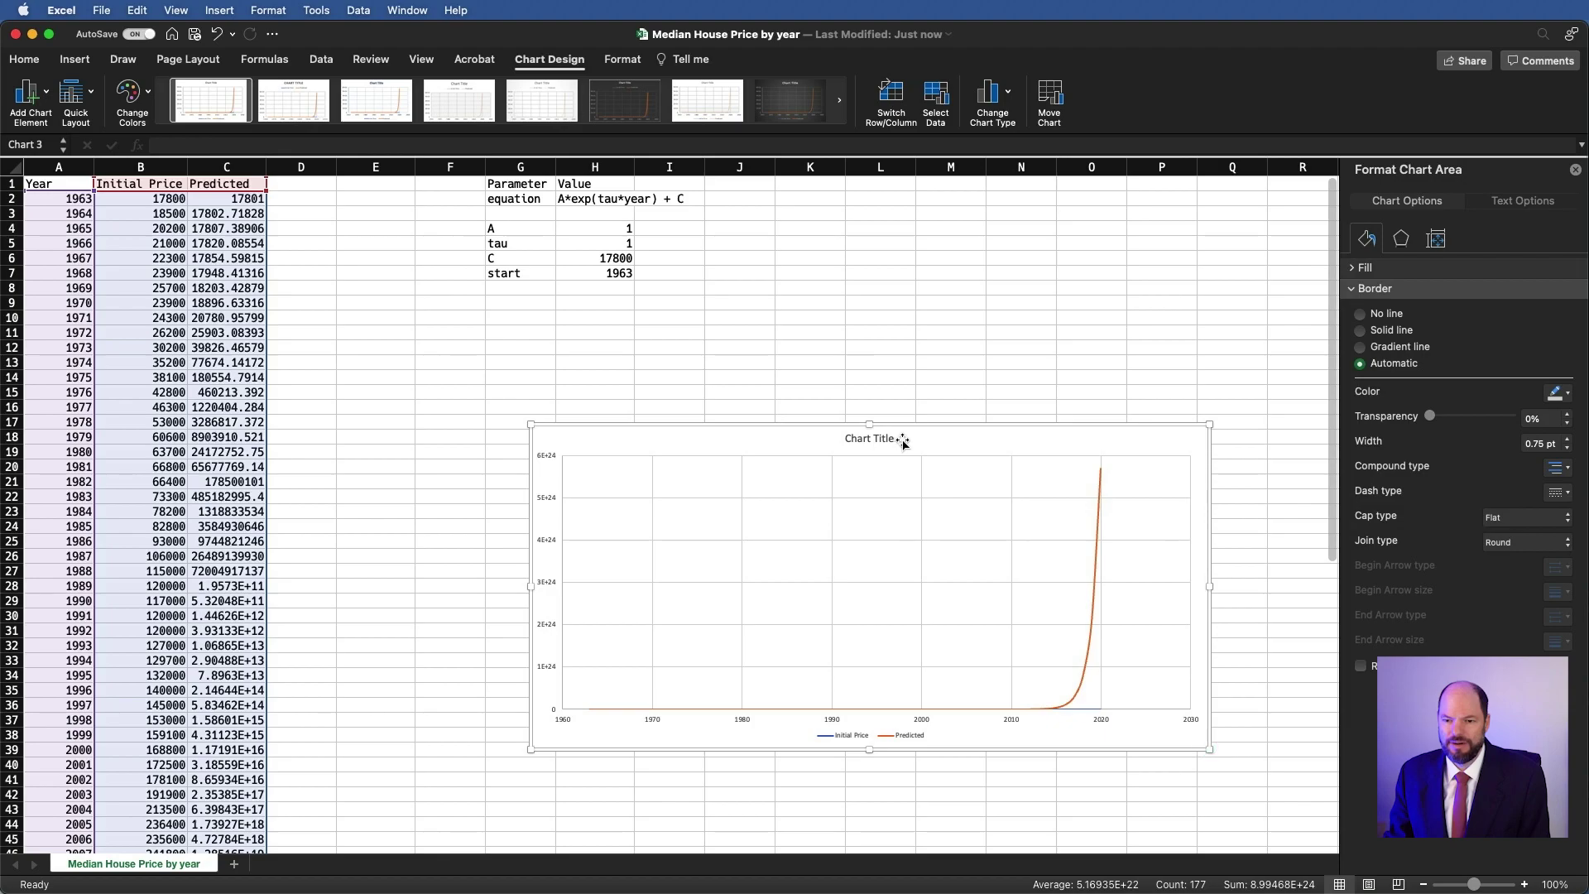
drag(915, 425, 865, 378)
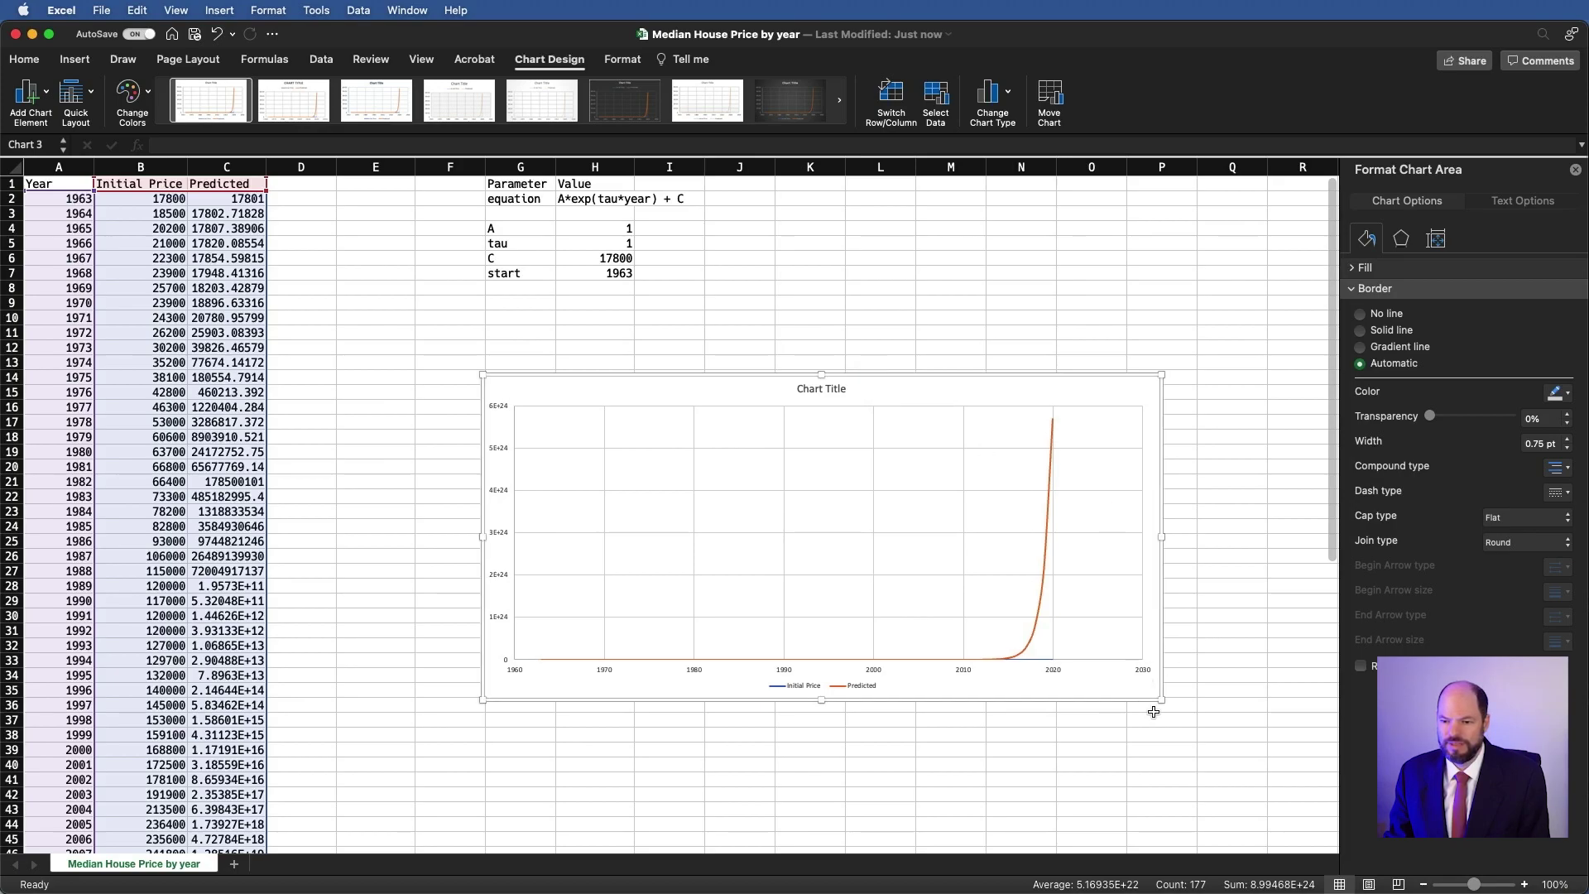
drag(1163, 702, 1164, 797)
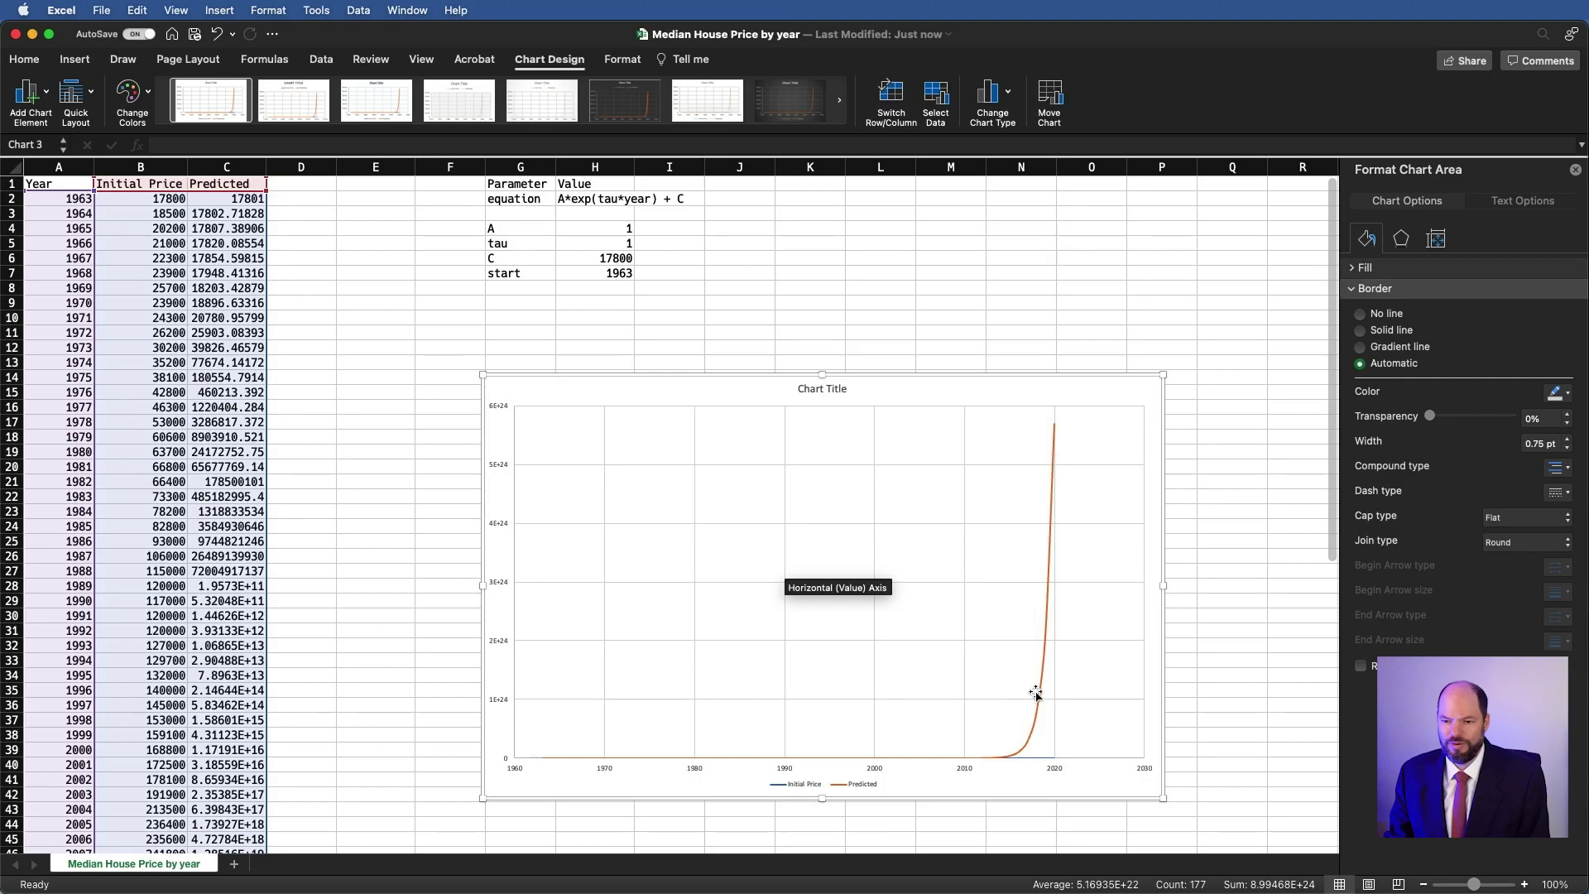
Try a tau value of 0.1 in H5
mouse_move(1040, 695)
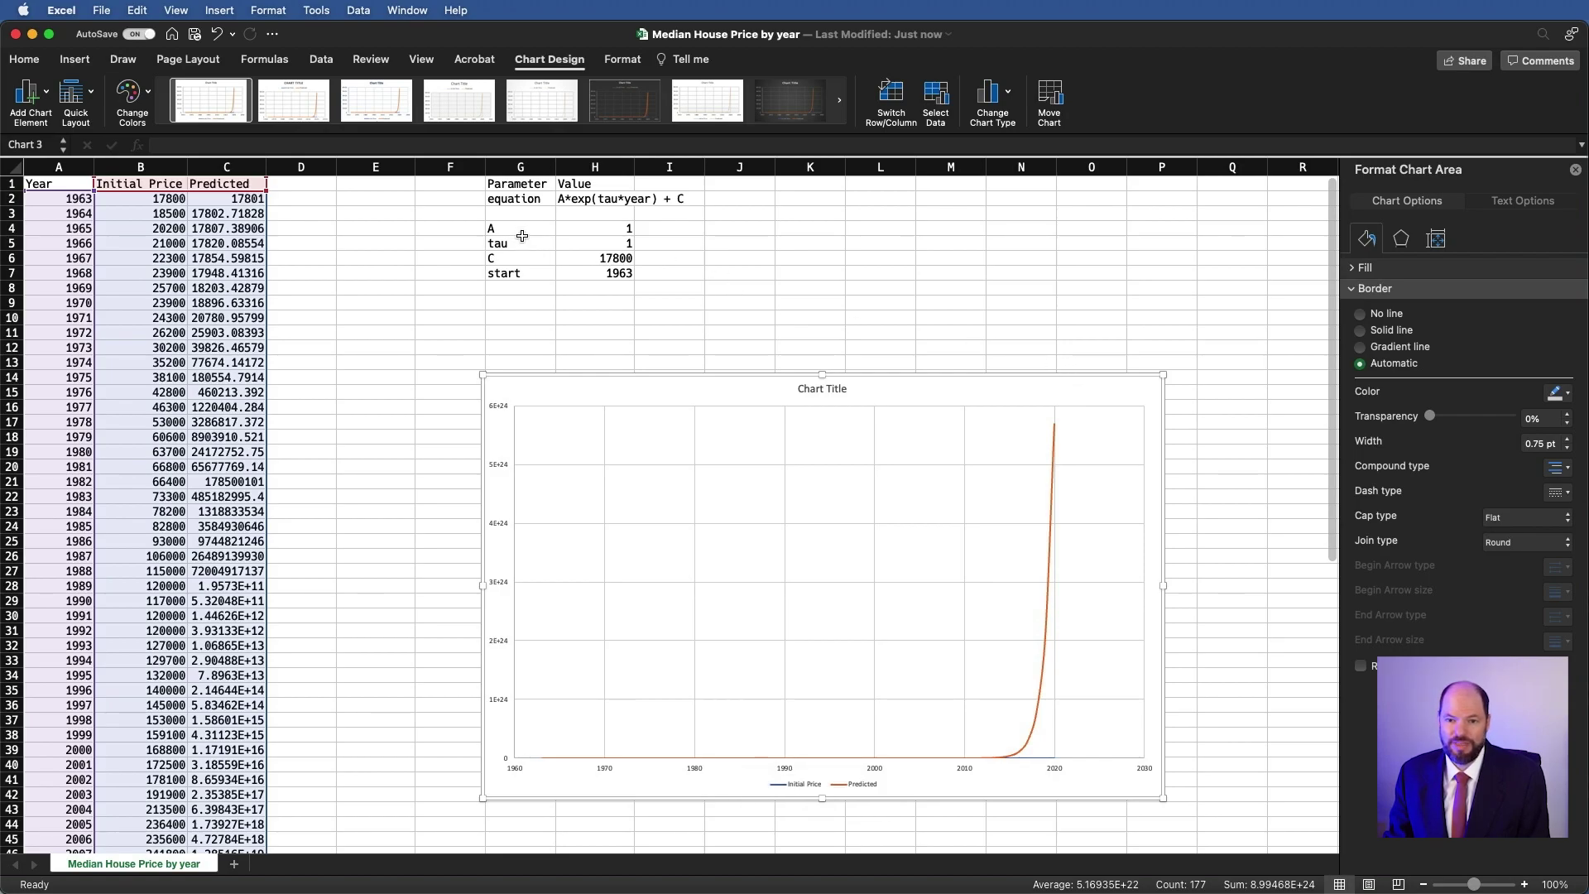
click(606, 248)
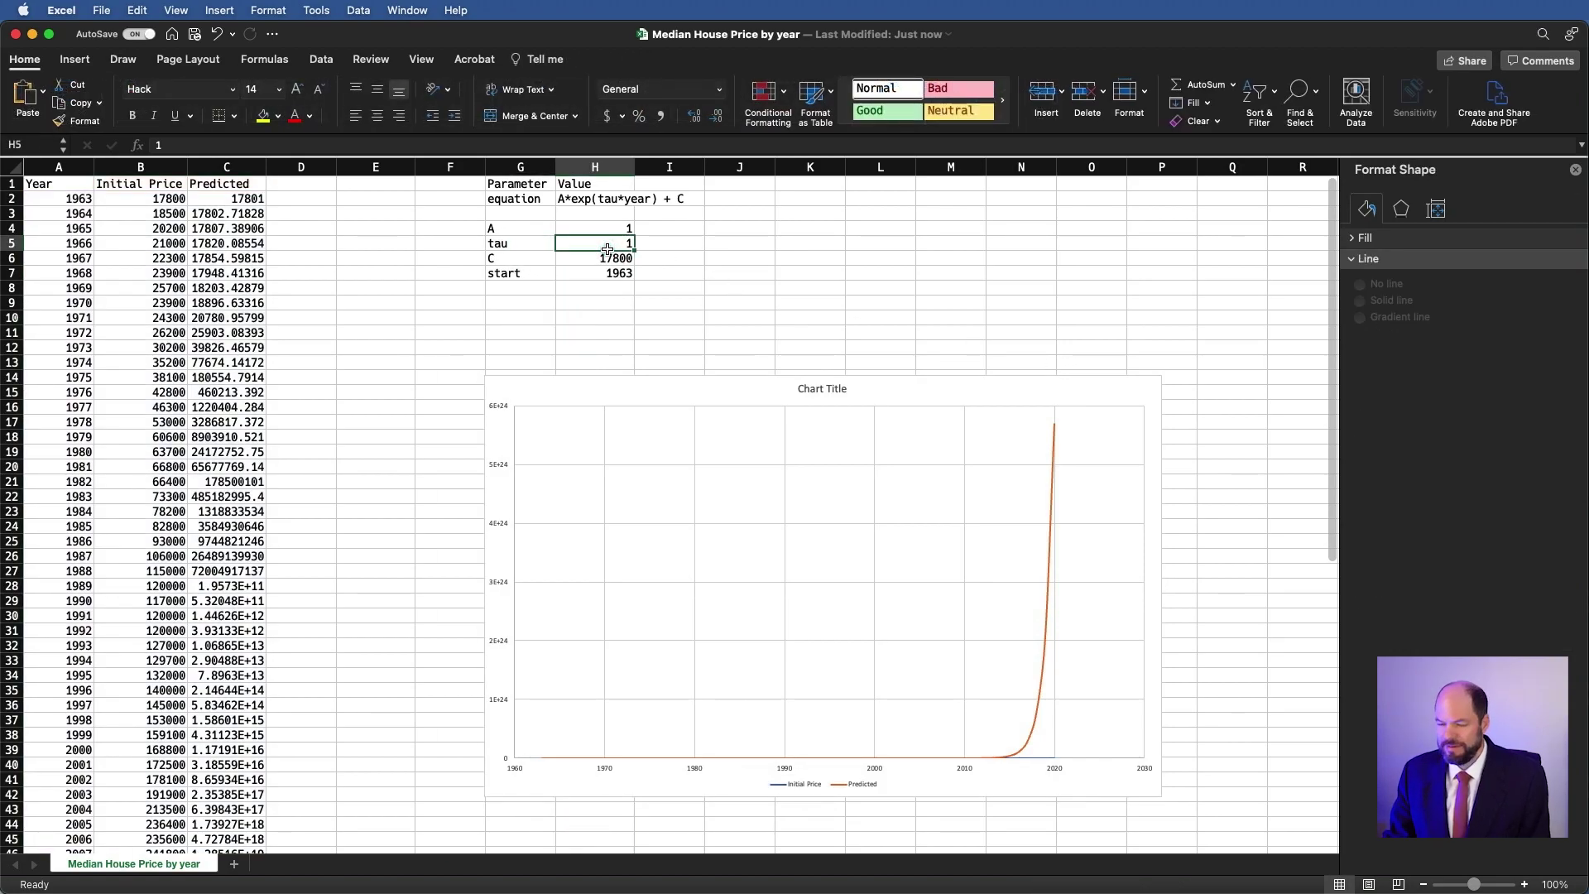
text(.)
key(Return)
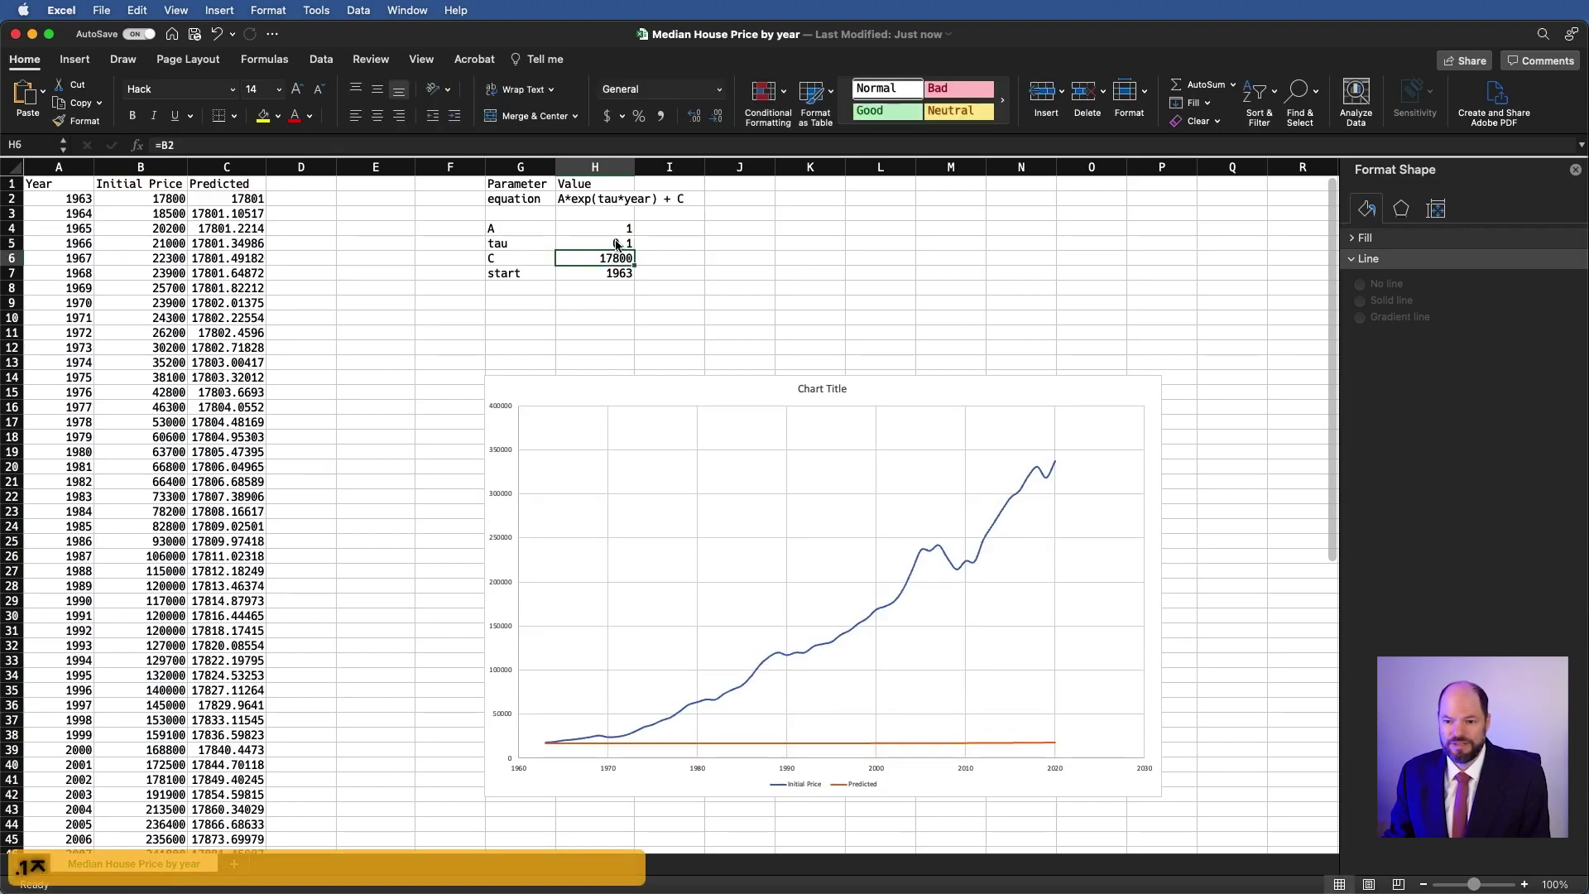
Try a tau value of 0.5 in H5
click(617, 244)
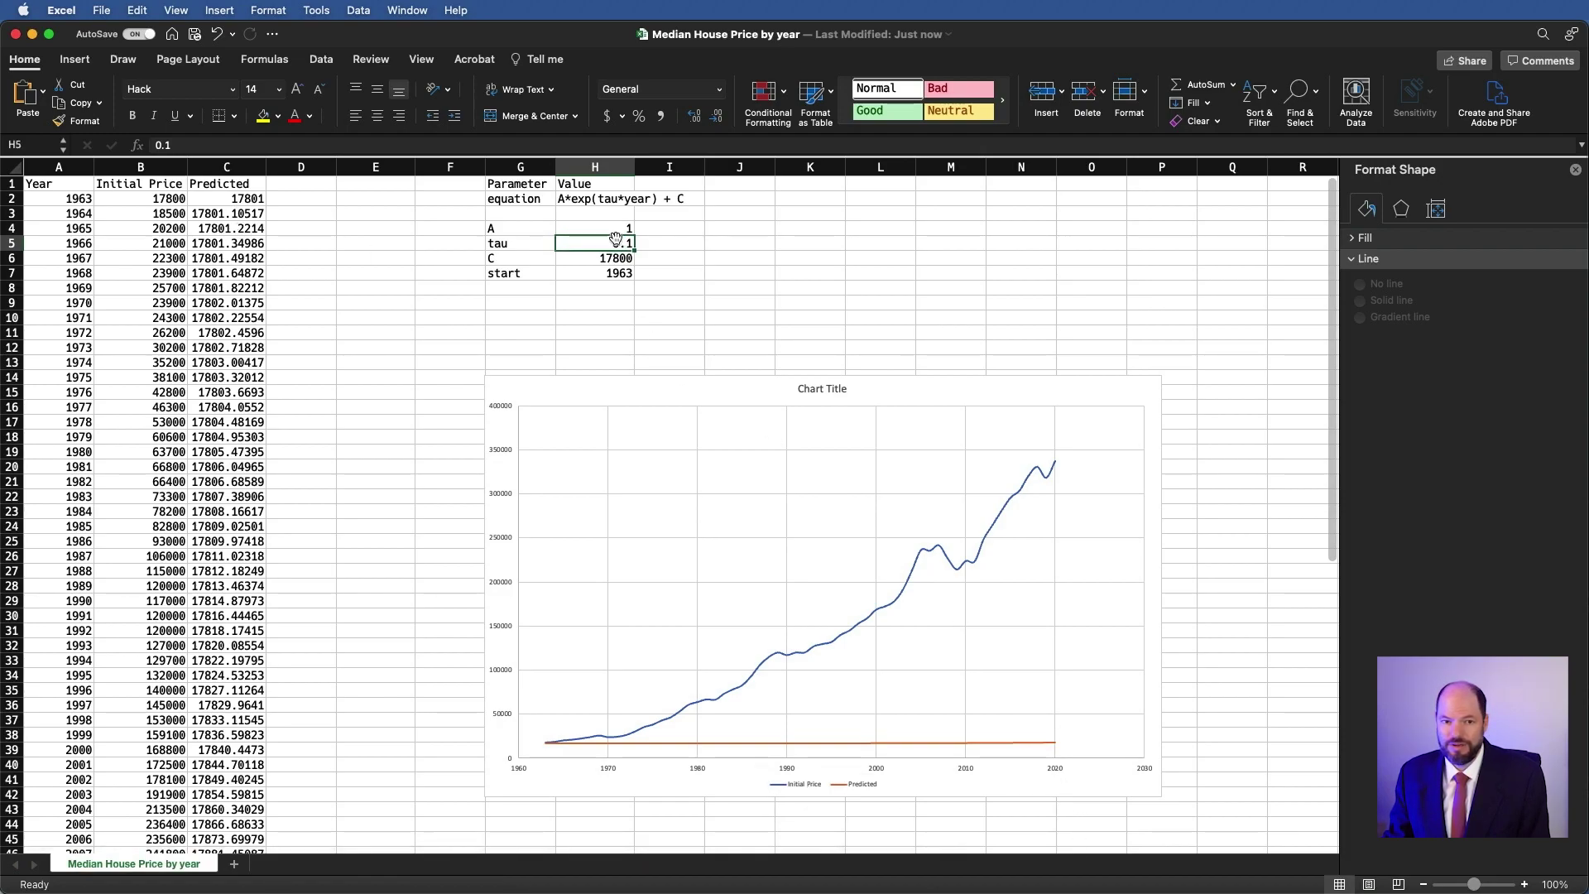
click(177, 145)
key(BackSpace)
text(5)
key(Return)
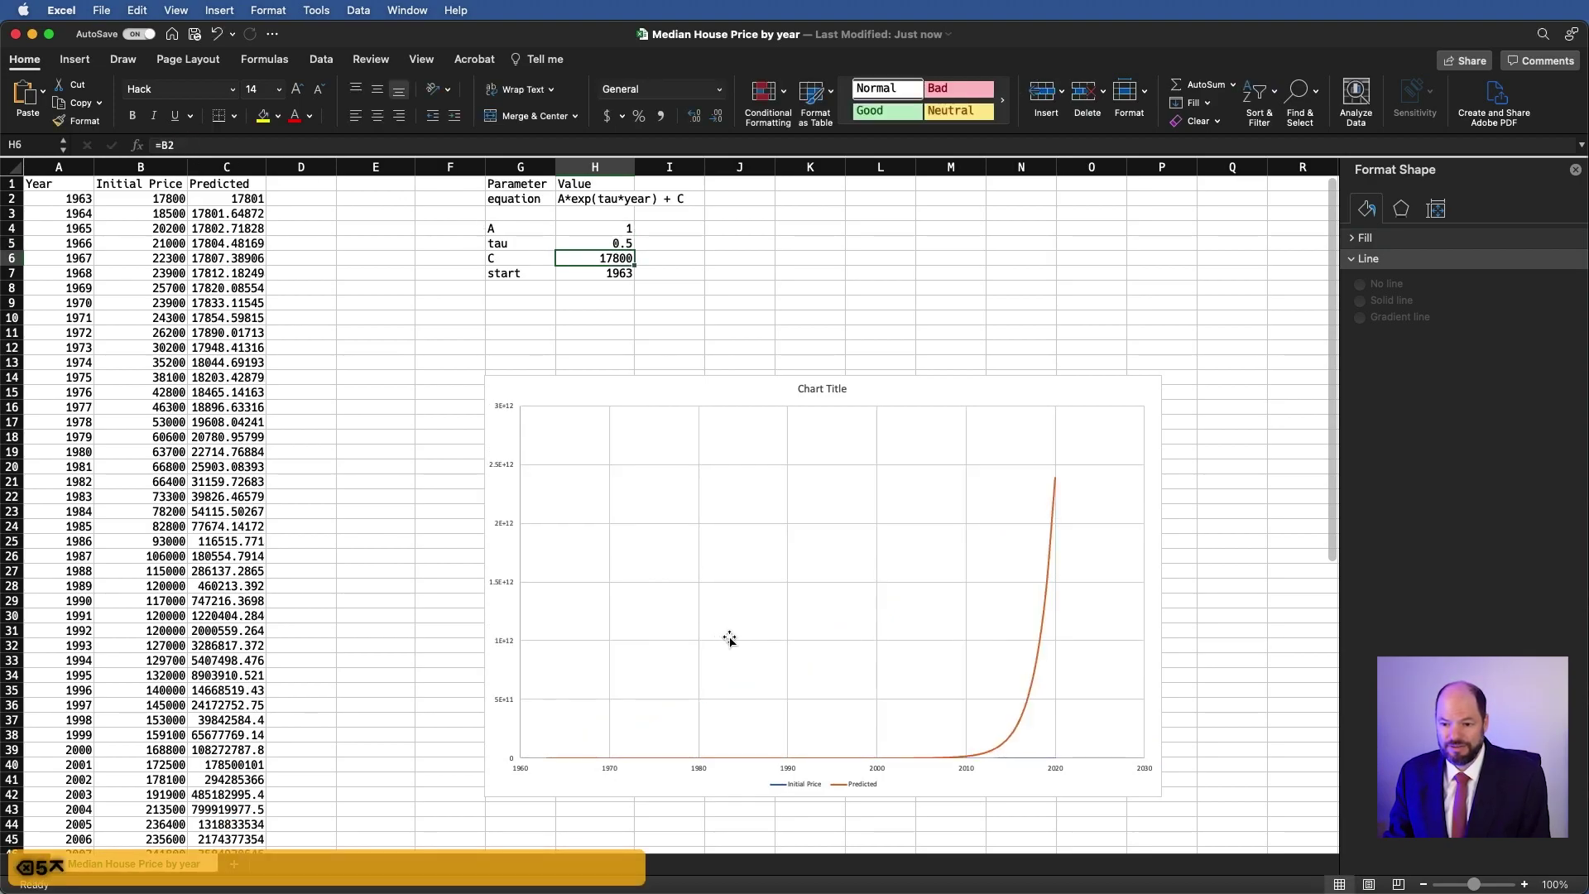
Try a tau value of 0.25 in H5
click(628, 244)
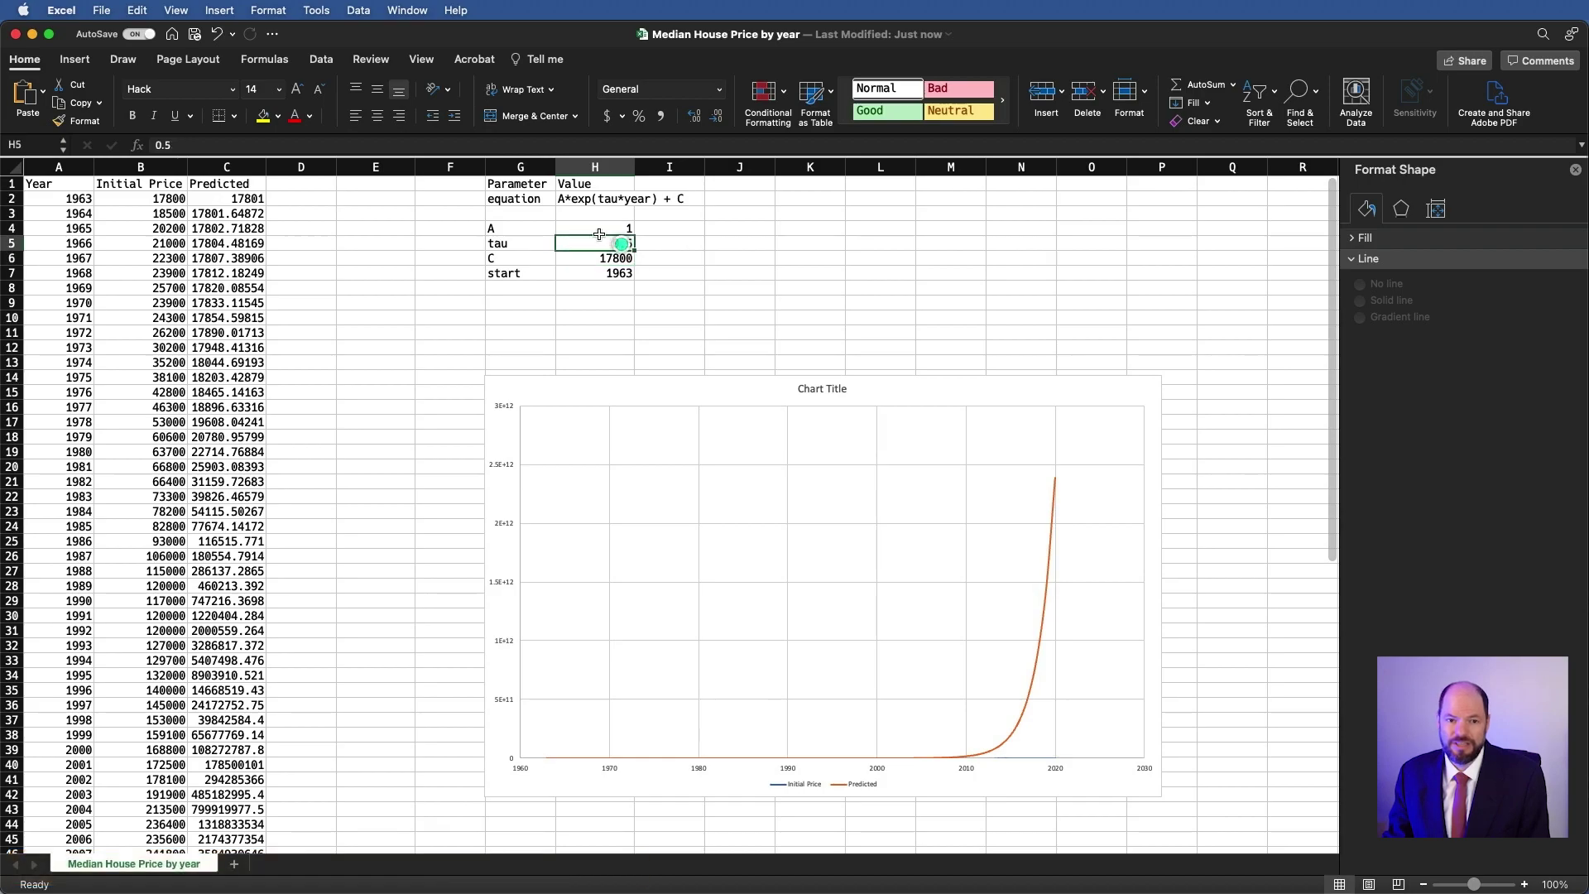
click(222, 146)
key(BackSpace)
text(25)
key(Return)
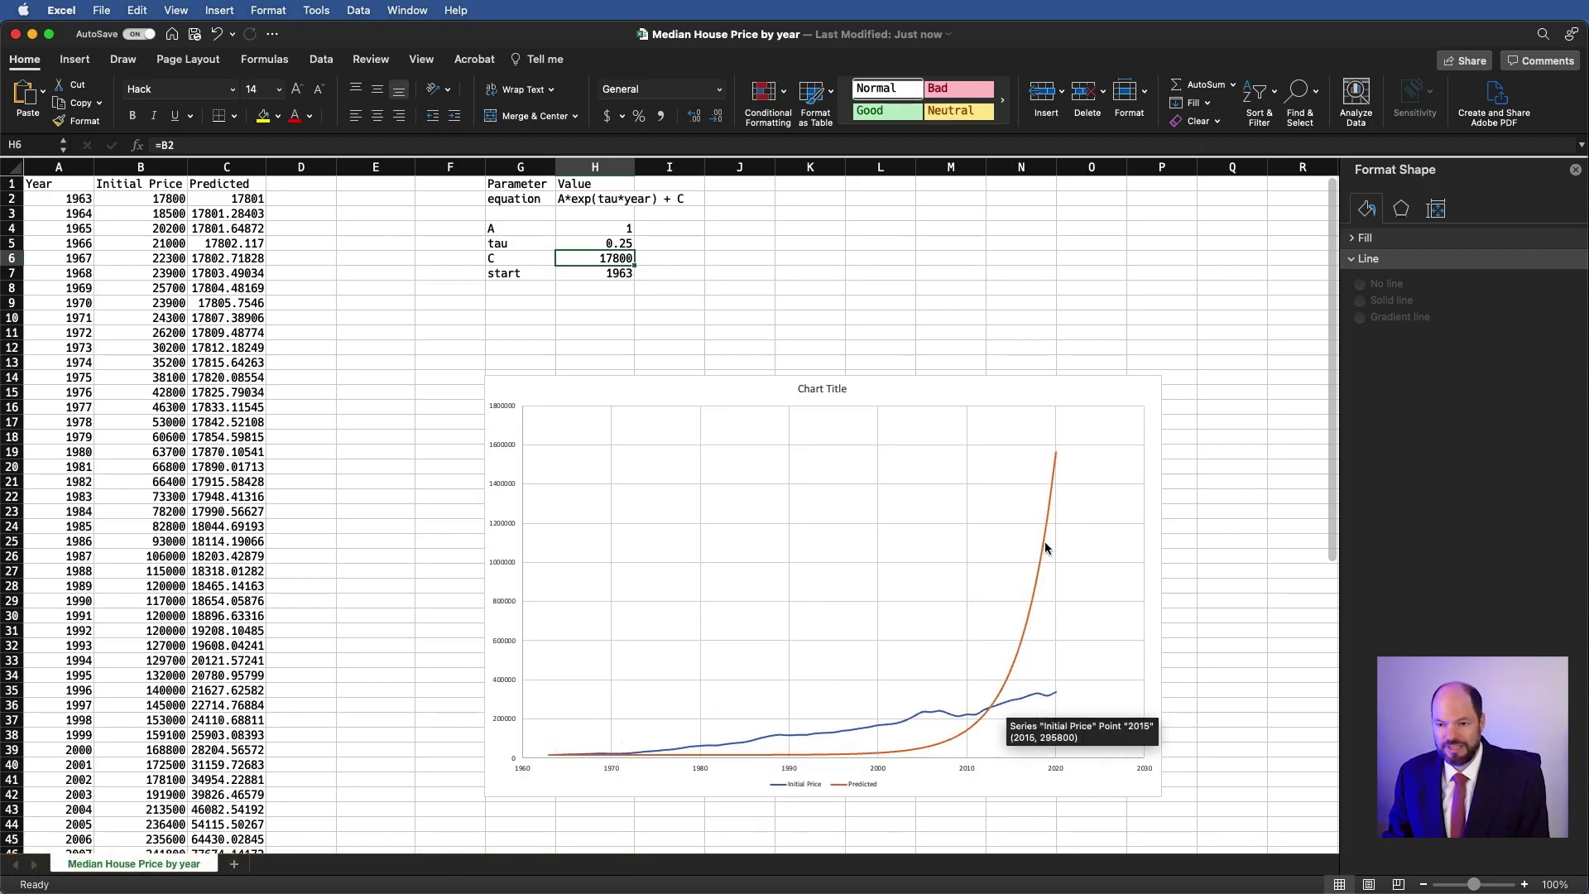
Set tau in H5 to 0.23
click(596, 244)
click(189, 144)
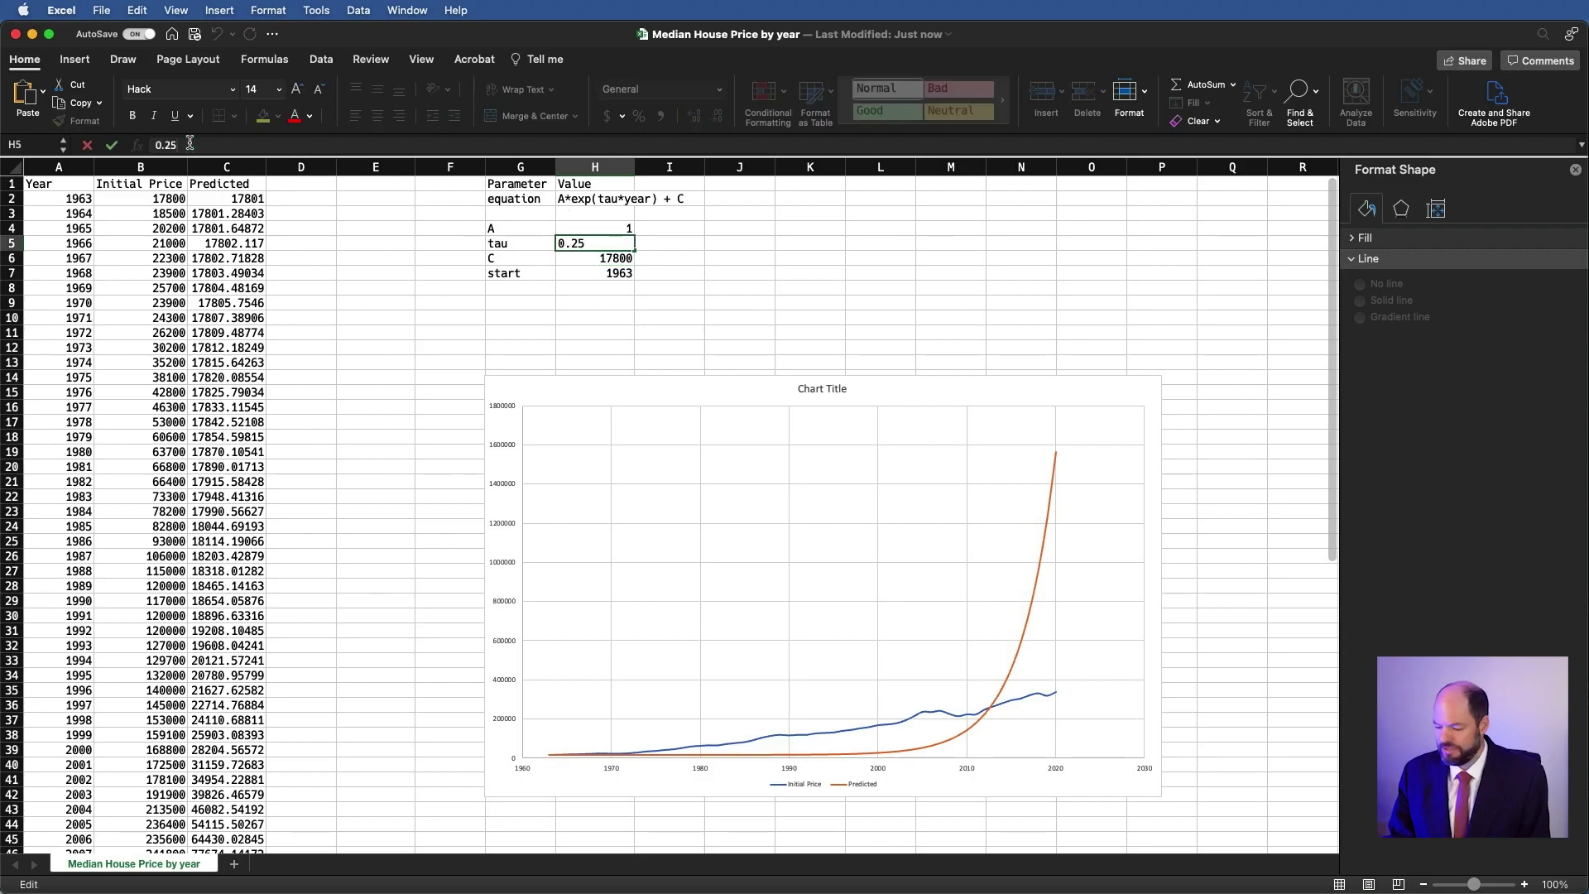
key(BackSpace)
text(3)
key(Return)
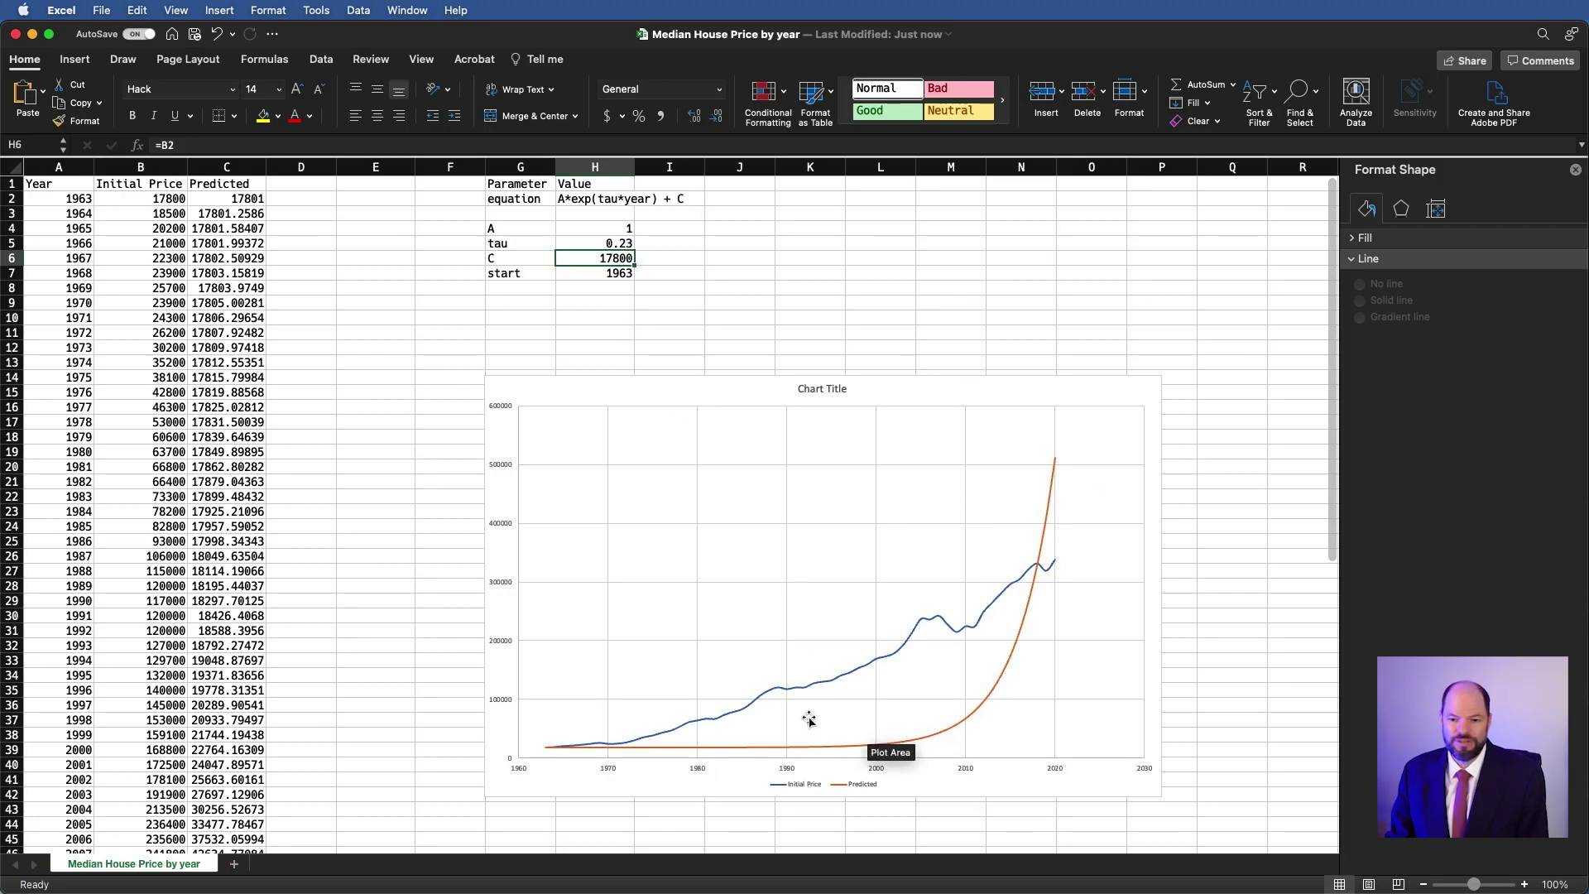
Add an exponential trendline to the Initial Price series and display its equation on the chart
click(836, 678)
right_click(839, 679)
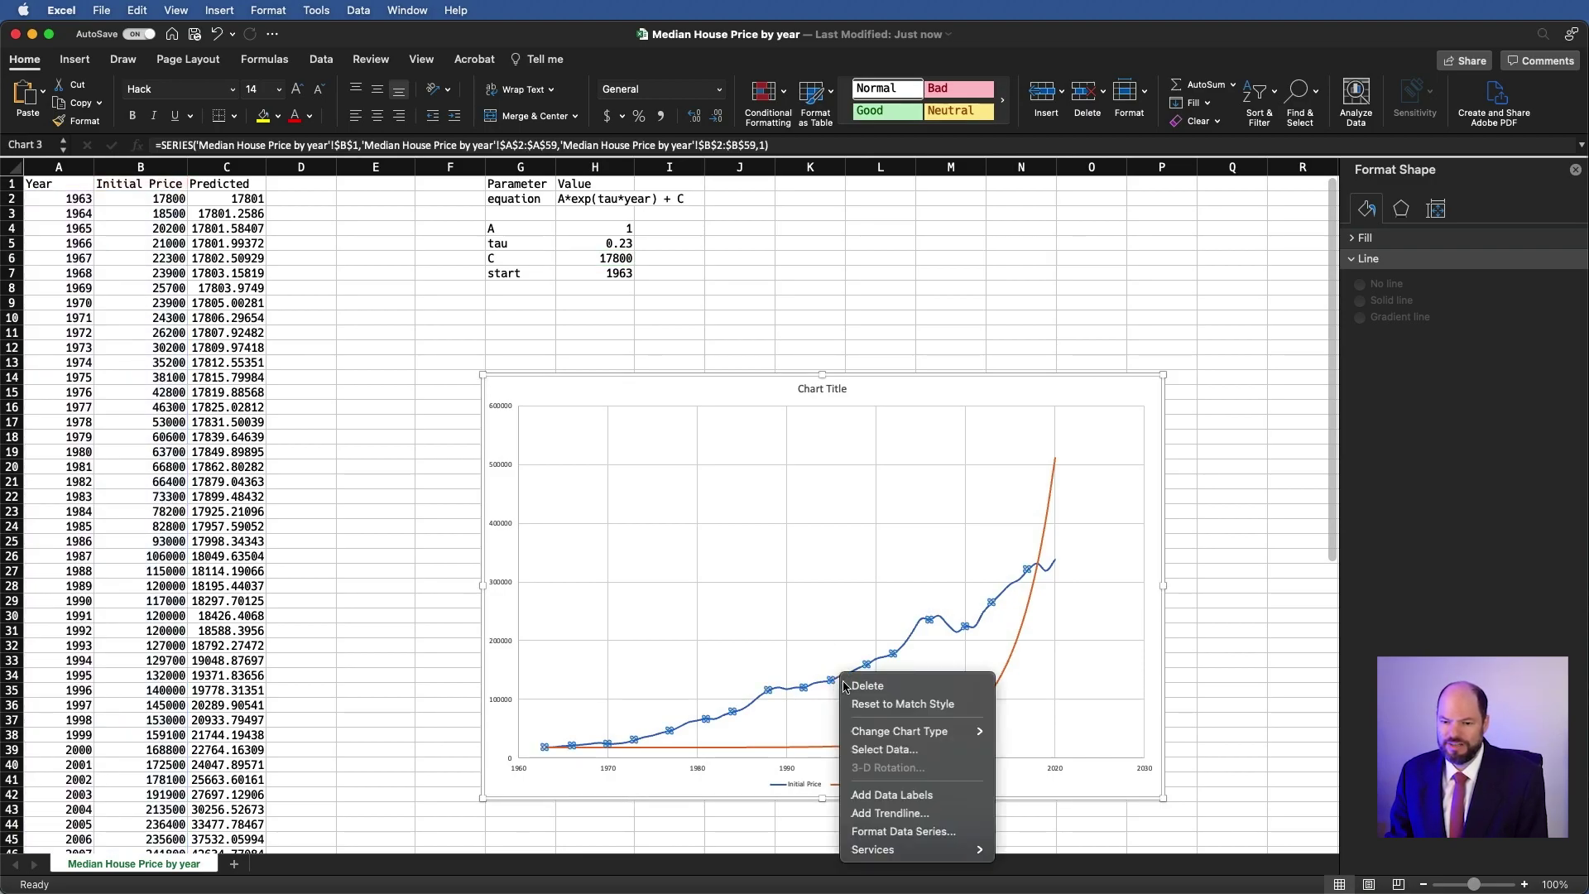
click(910, 812)
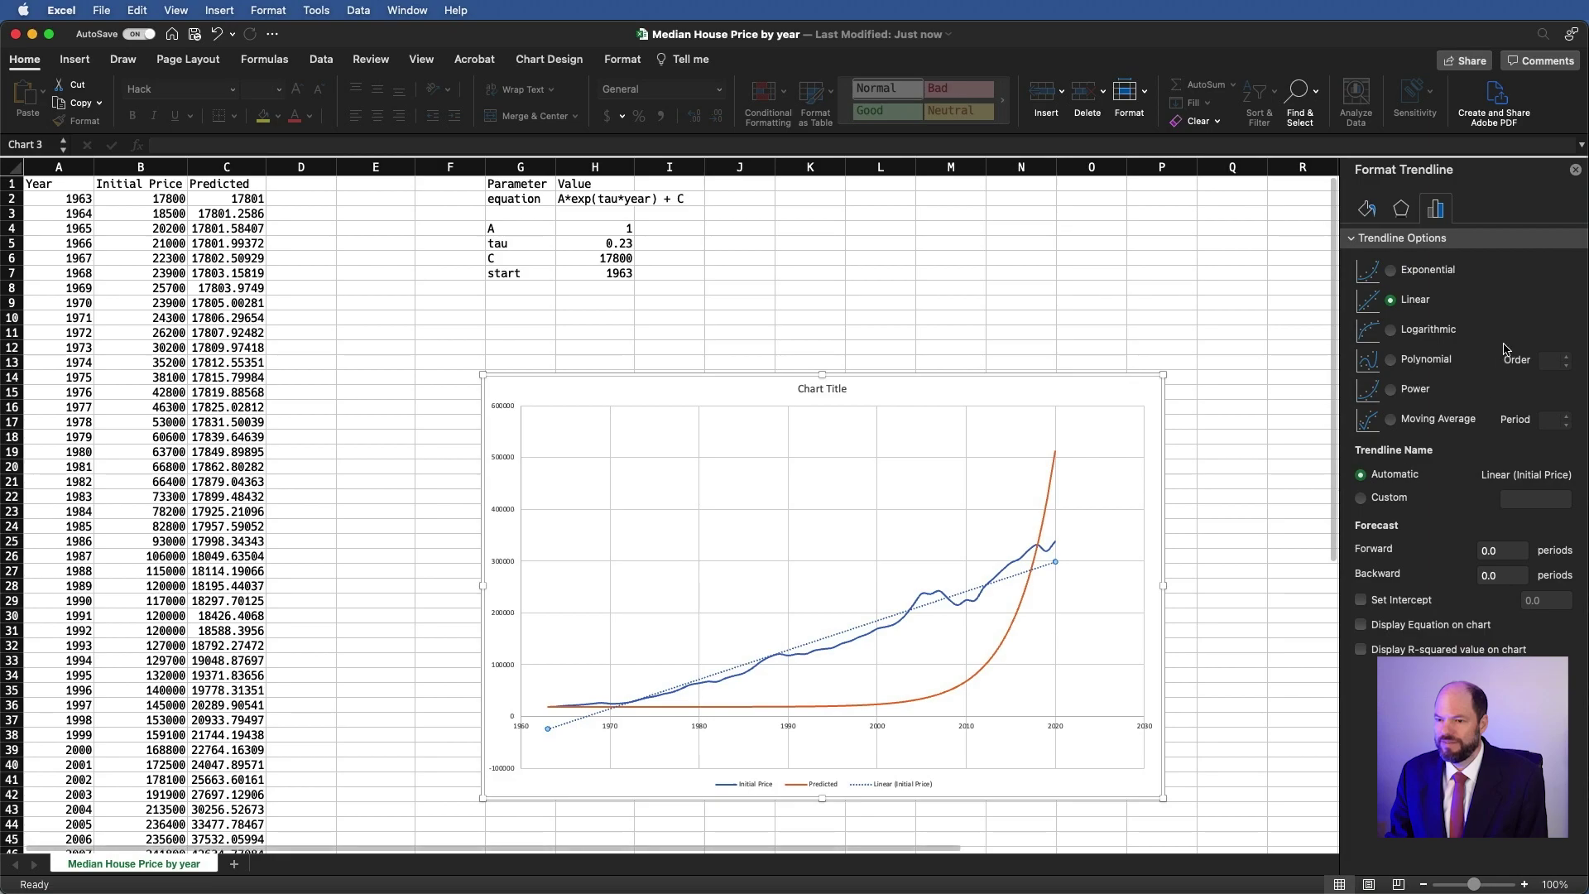
click(1391, 270)
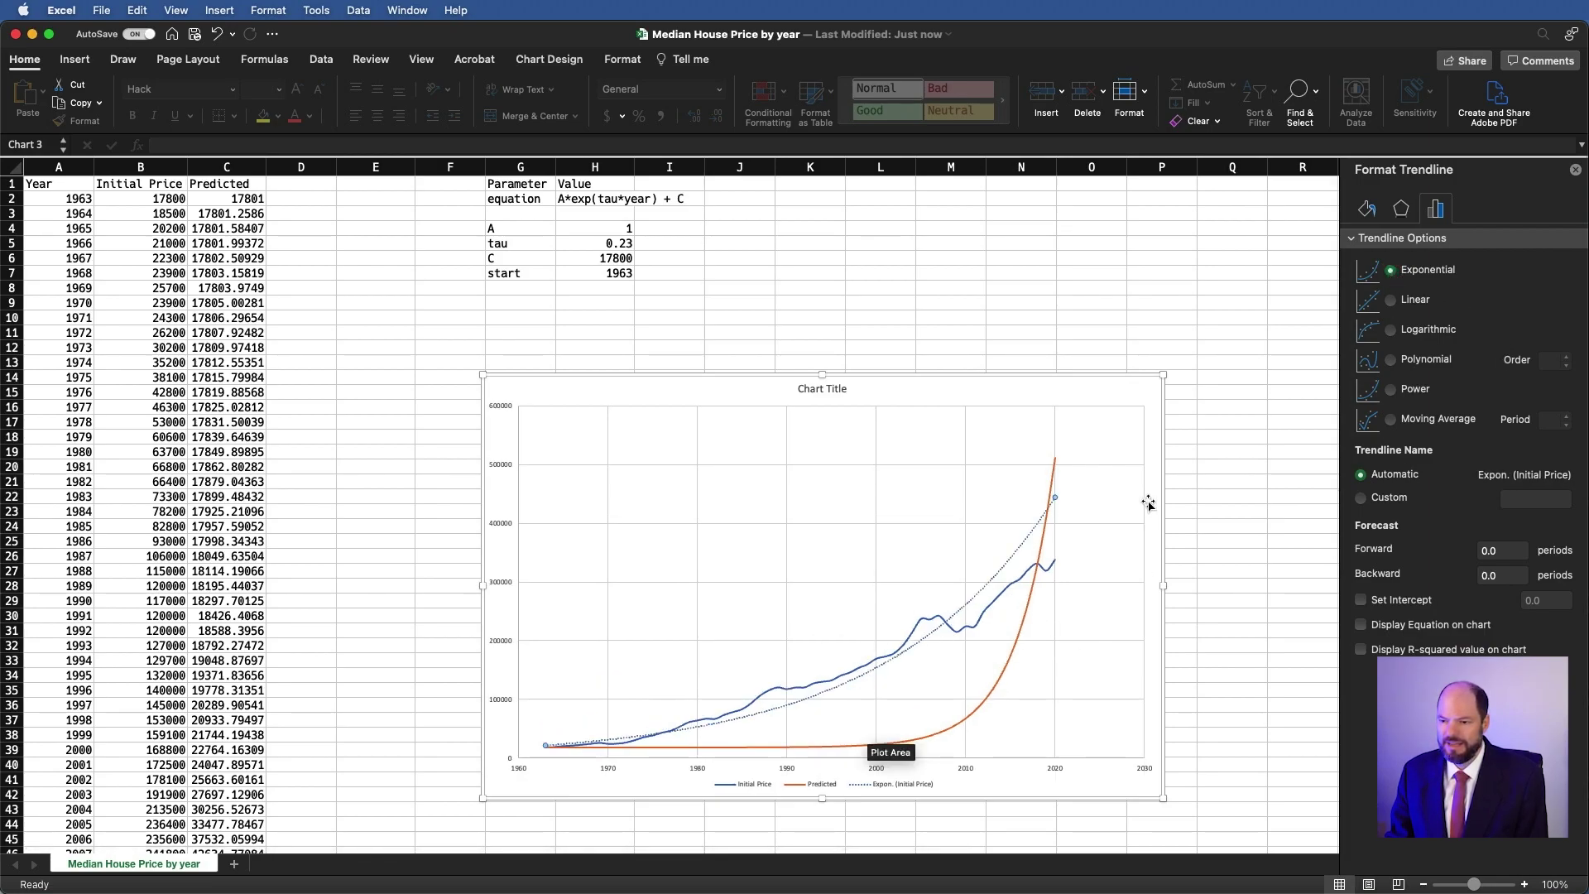
click(1361, 624)
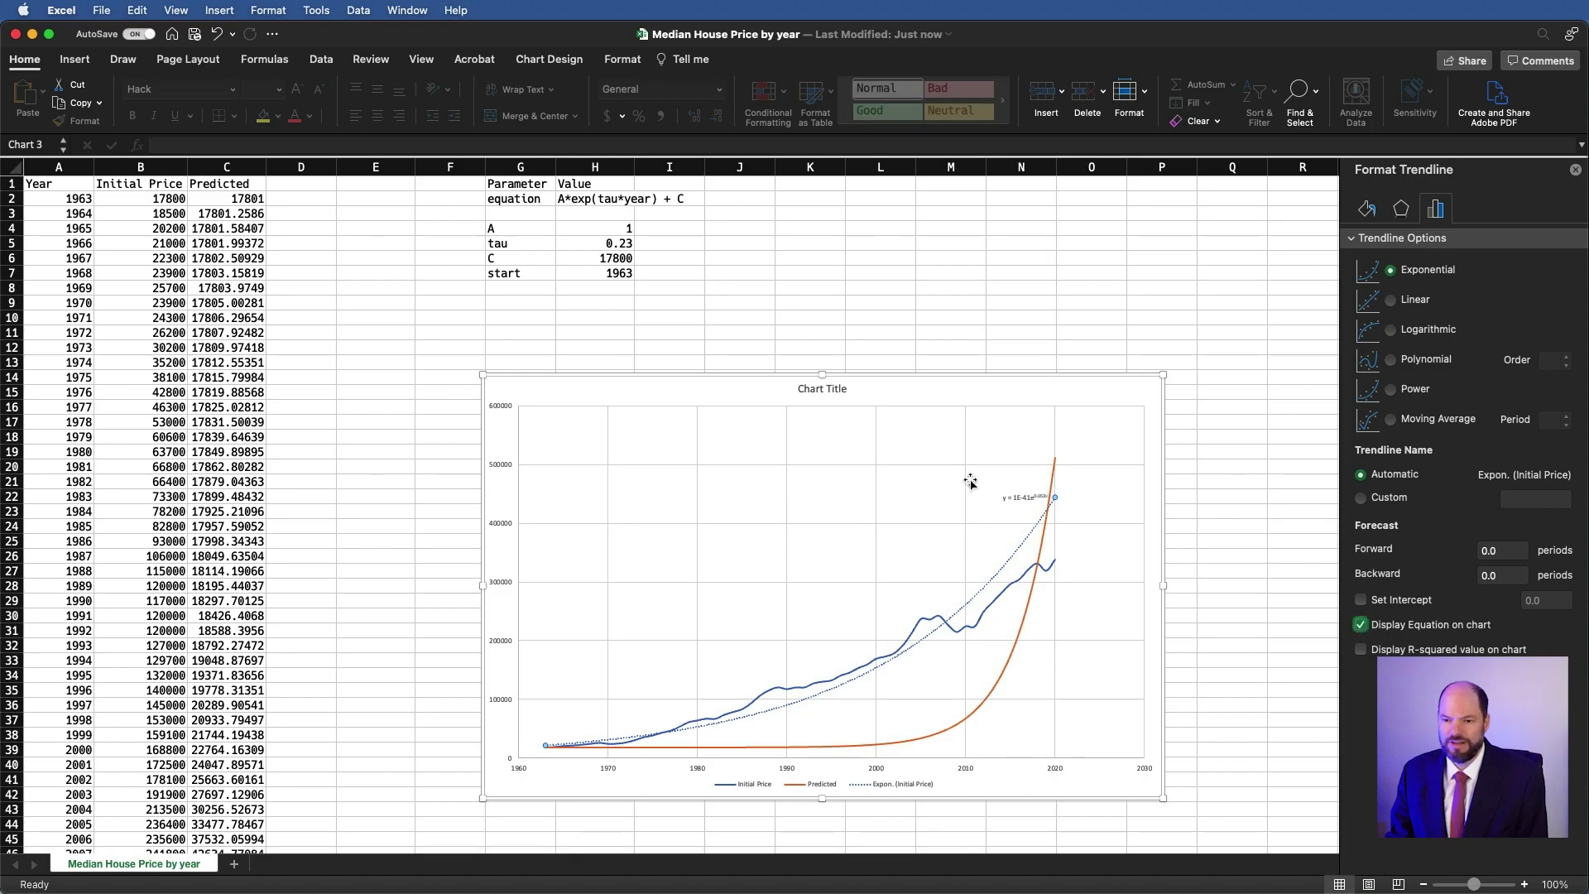
Set the font size of the trendline equation label to 16
click(1026, 496)
click(1023, 497)
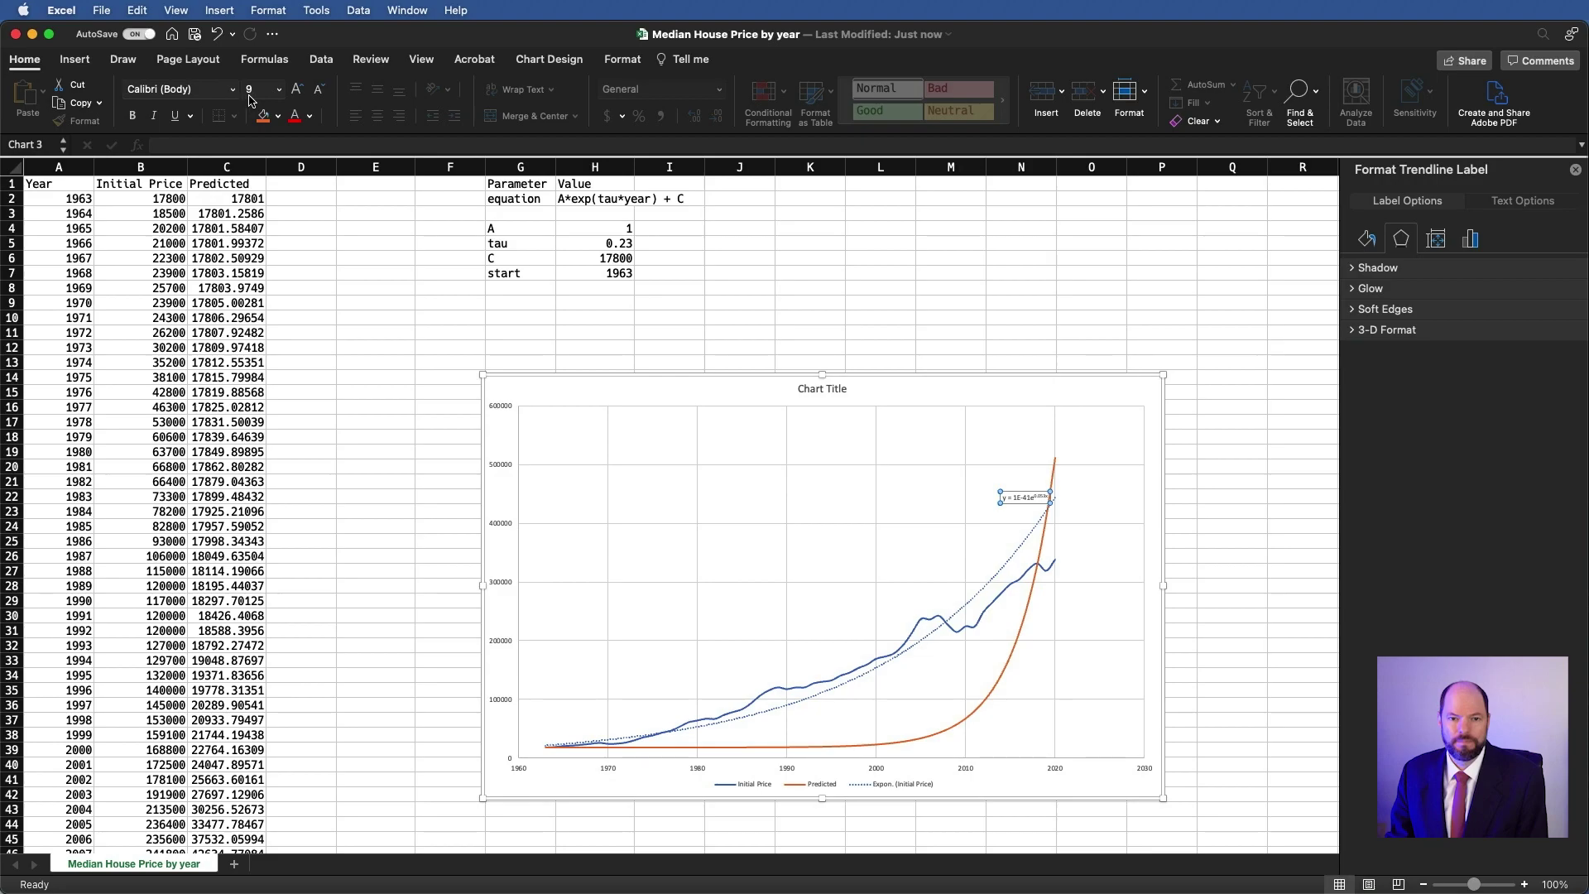
text(16)
key(Return)
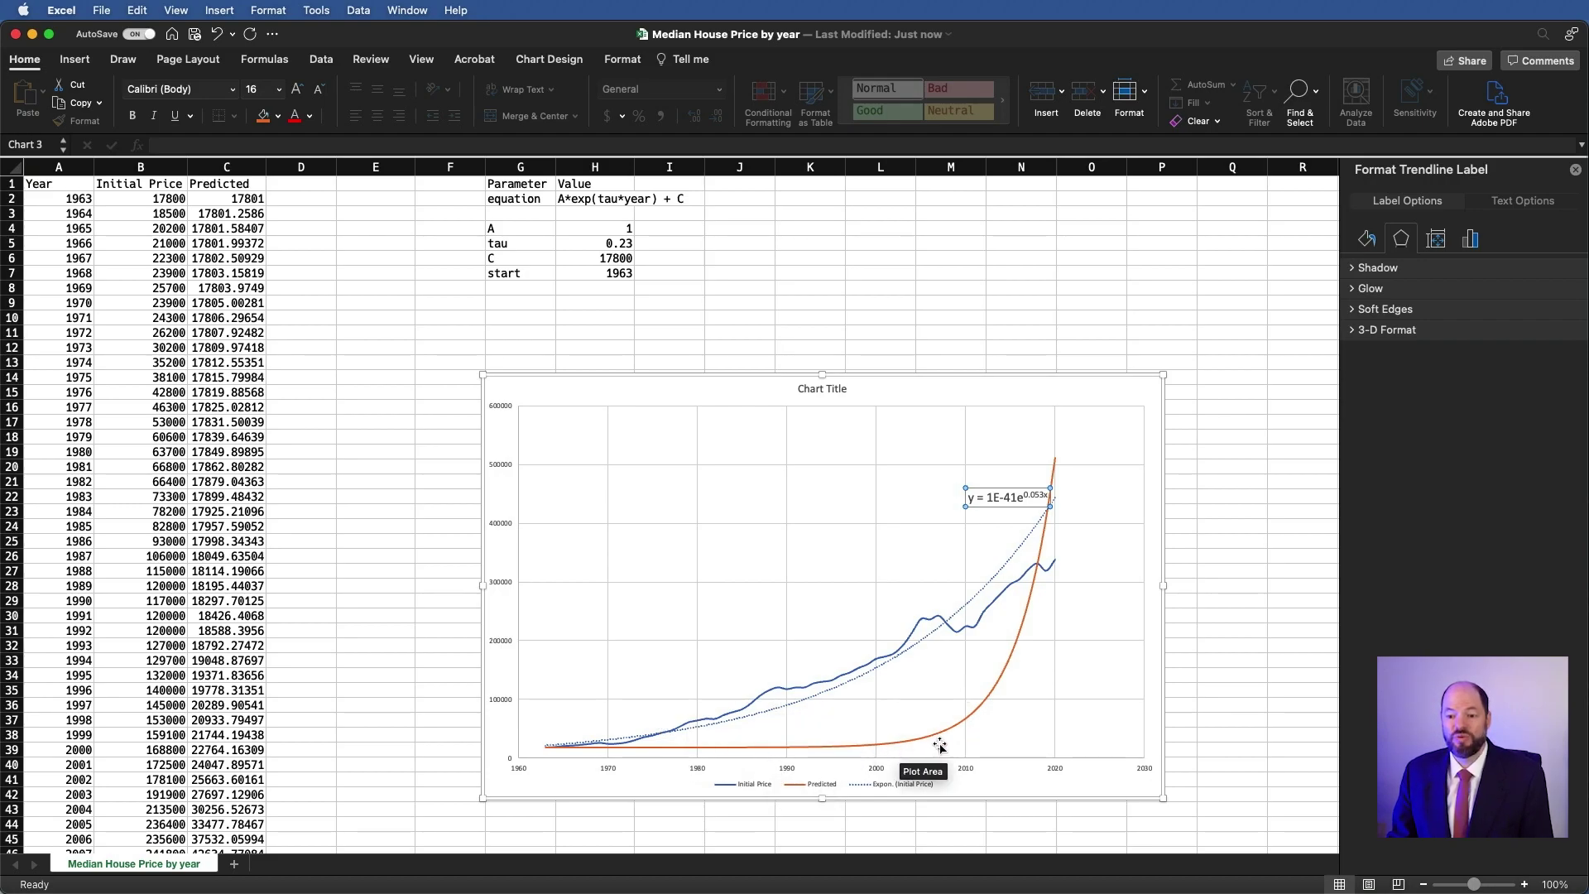
Add the column heading "residuals squared" in D1
click(288, 187)
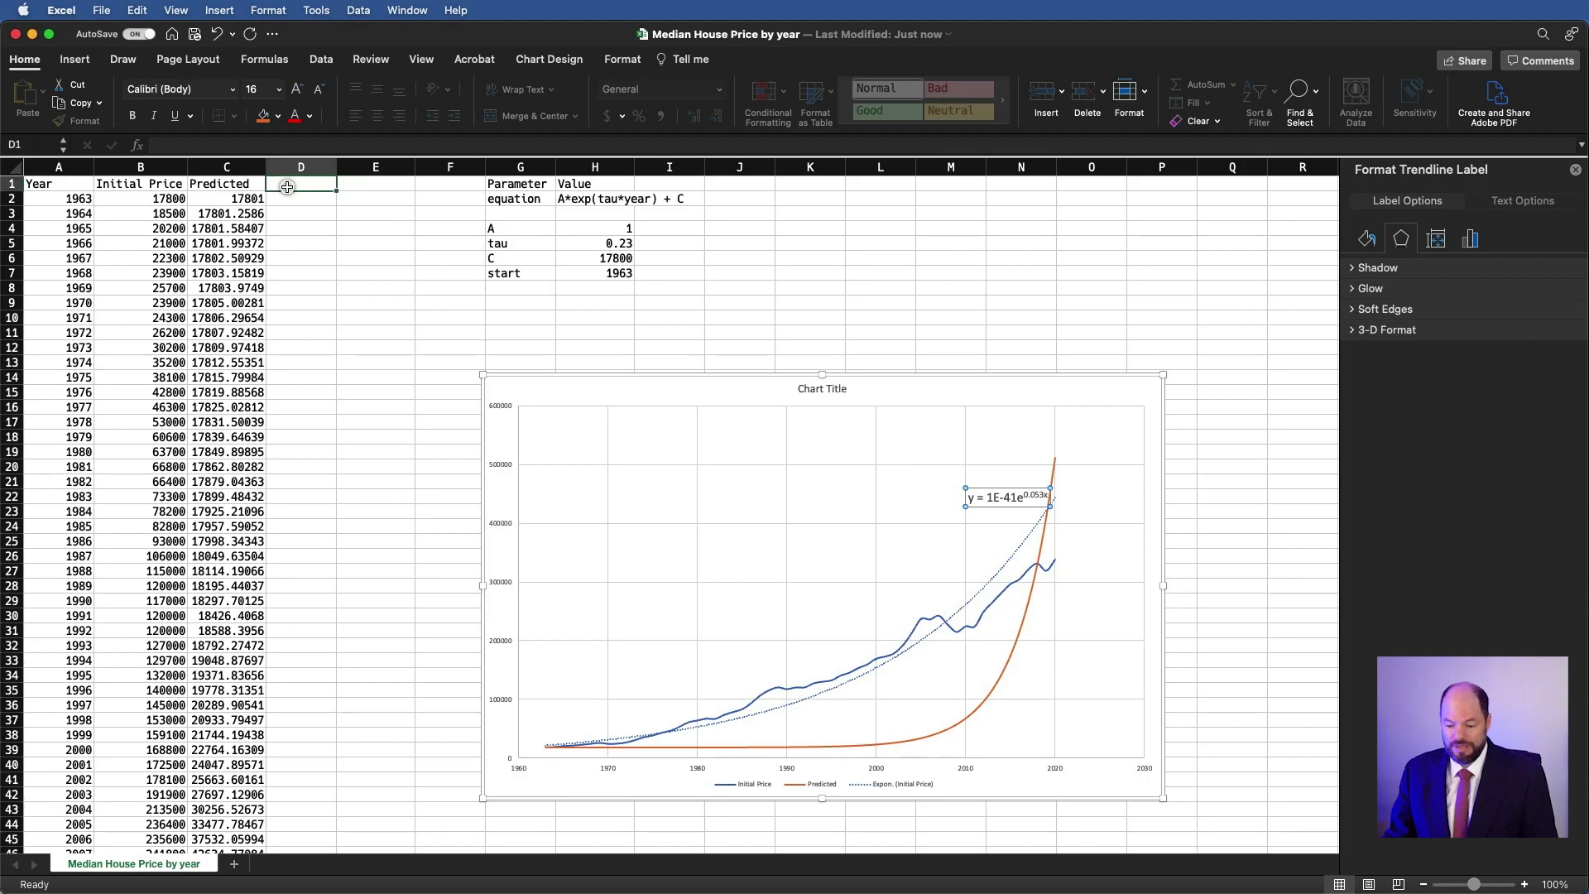
text(residua)
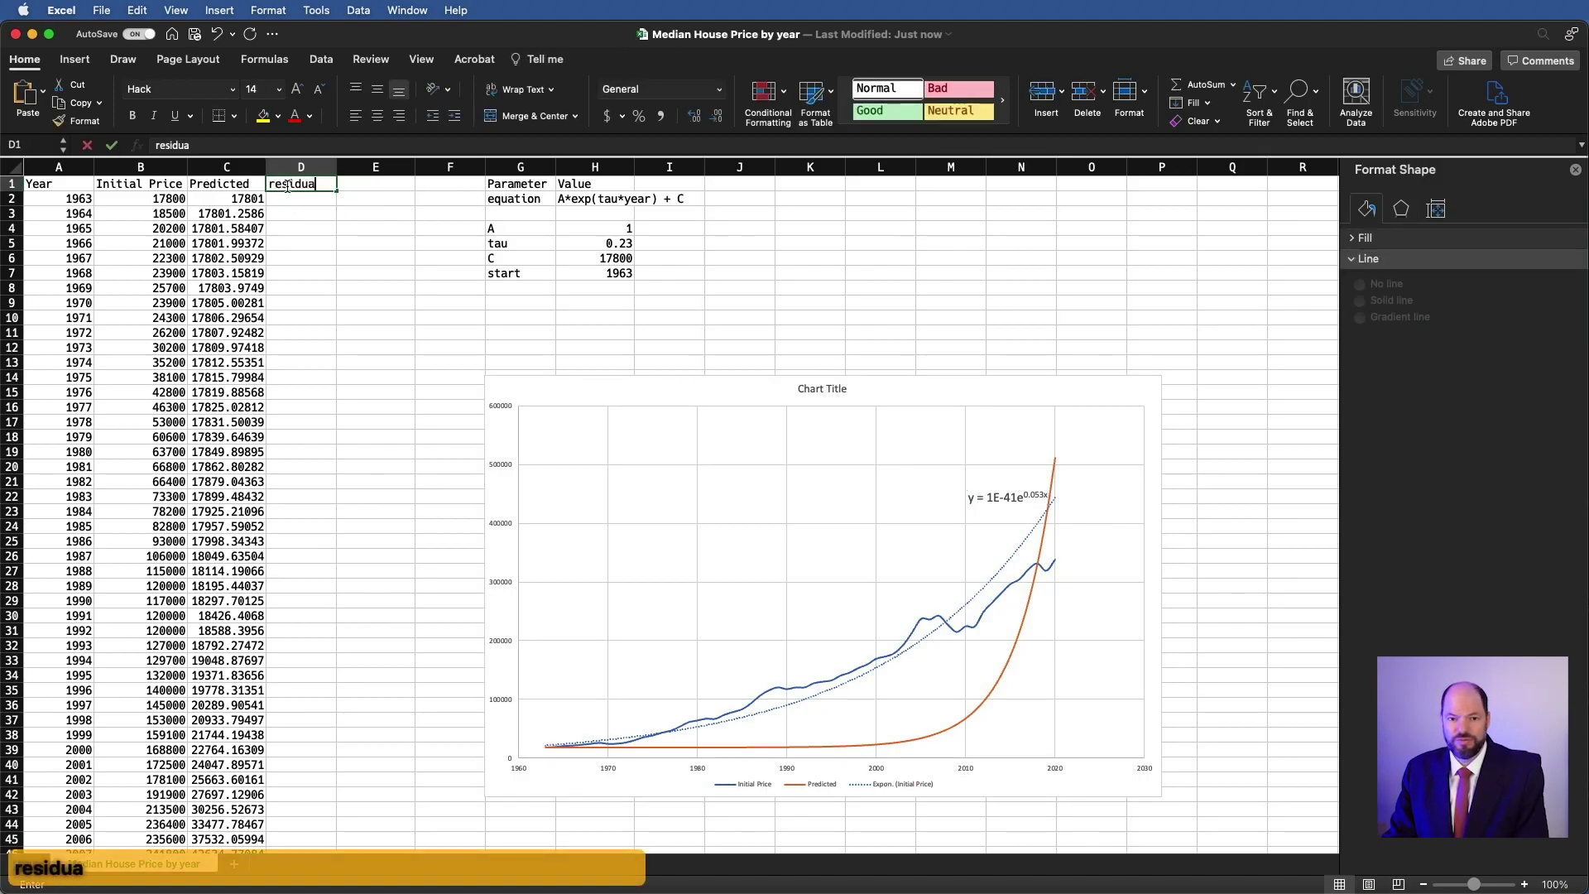
text(ls squared)
key(Return)
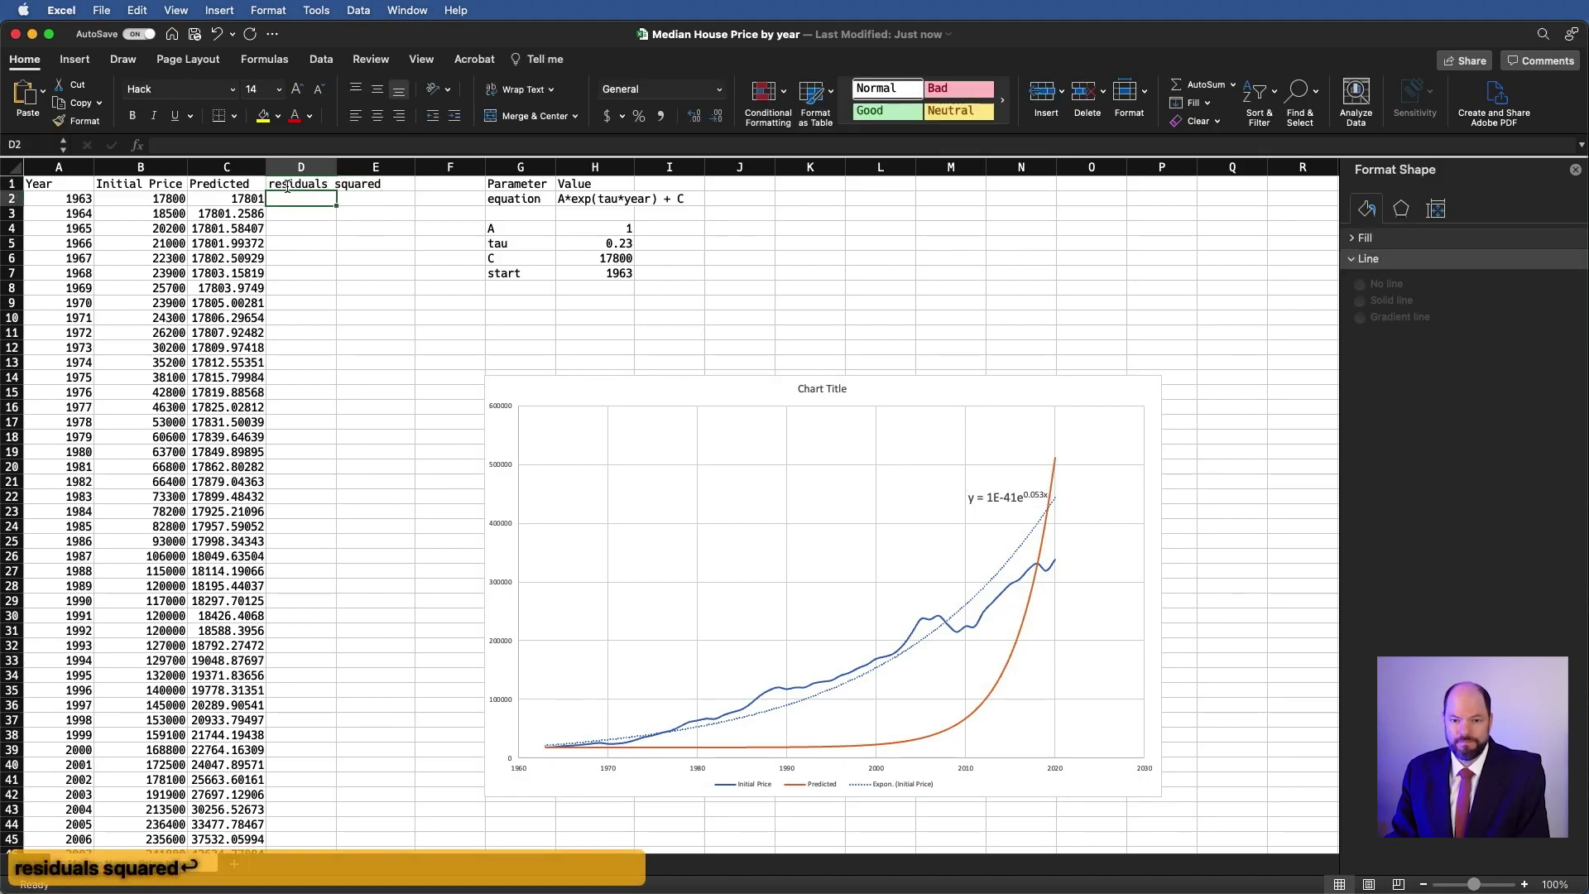
Enter the squared residual formula =(B2-C2)^2 in D2
text(=)
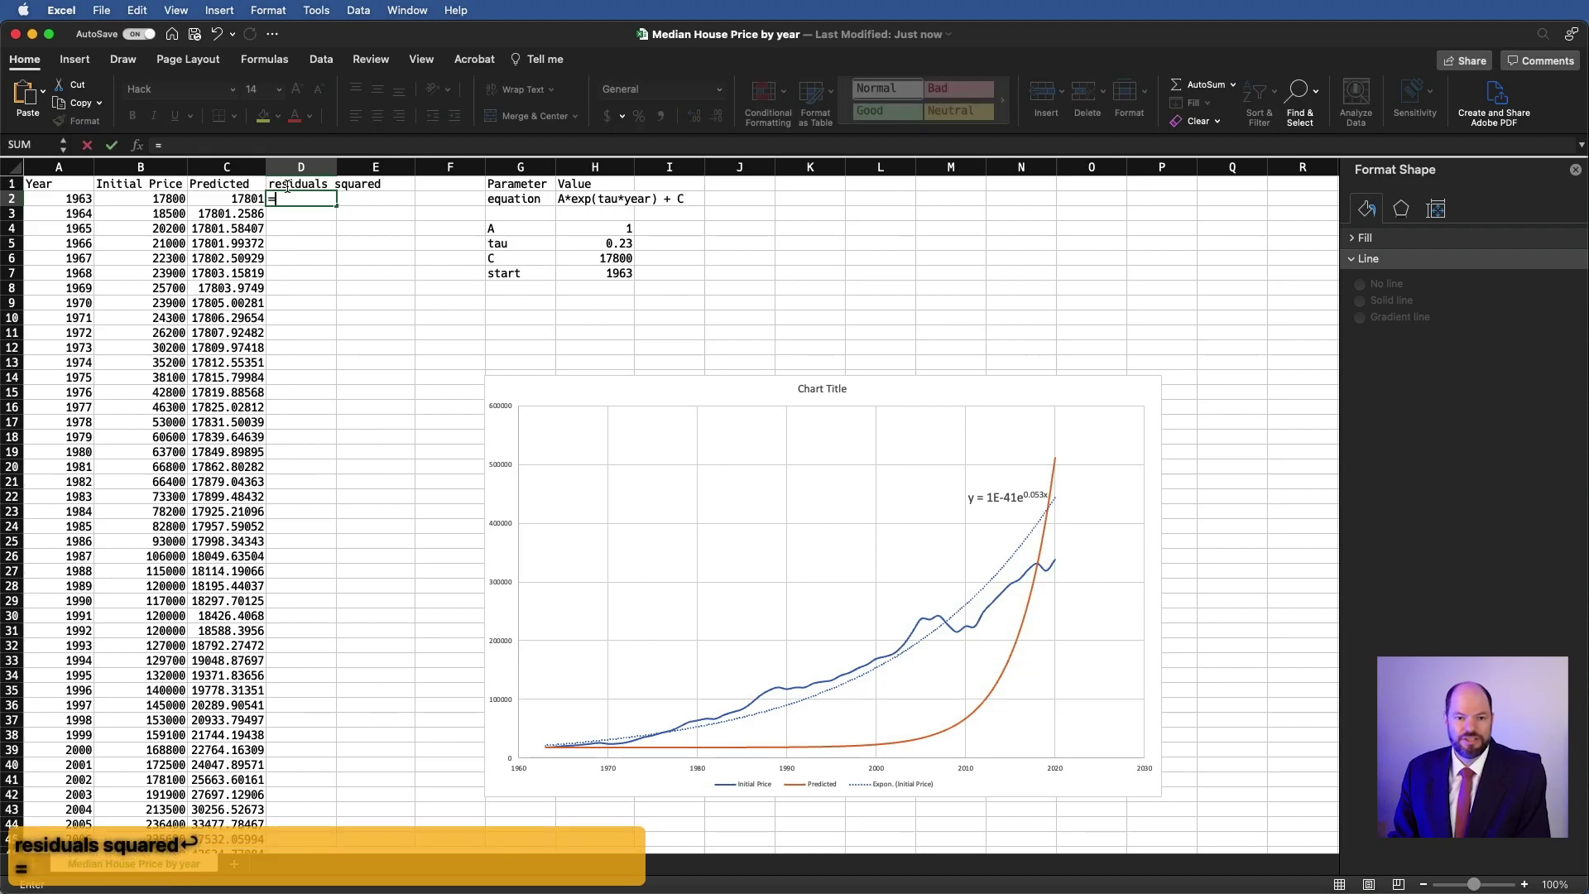
text(()
key(Left)
key(Left)
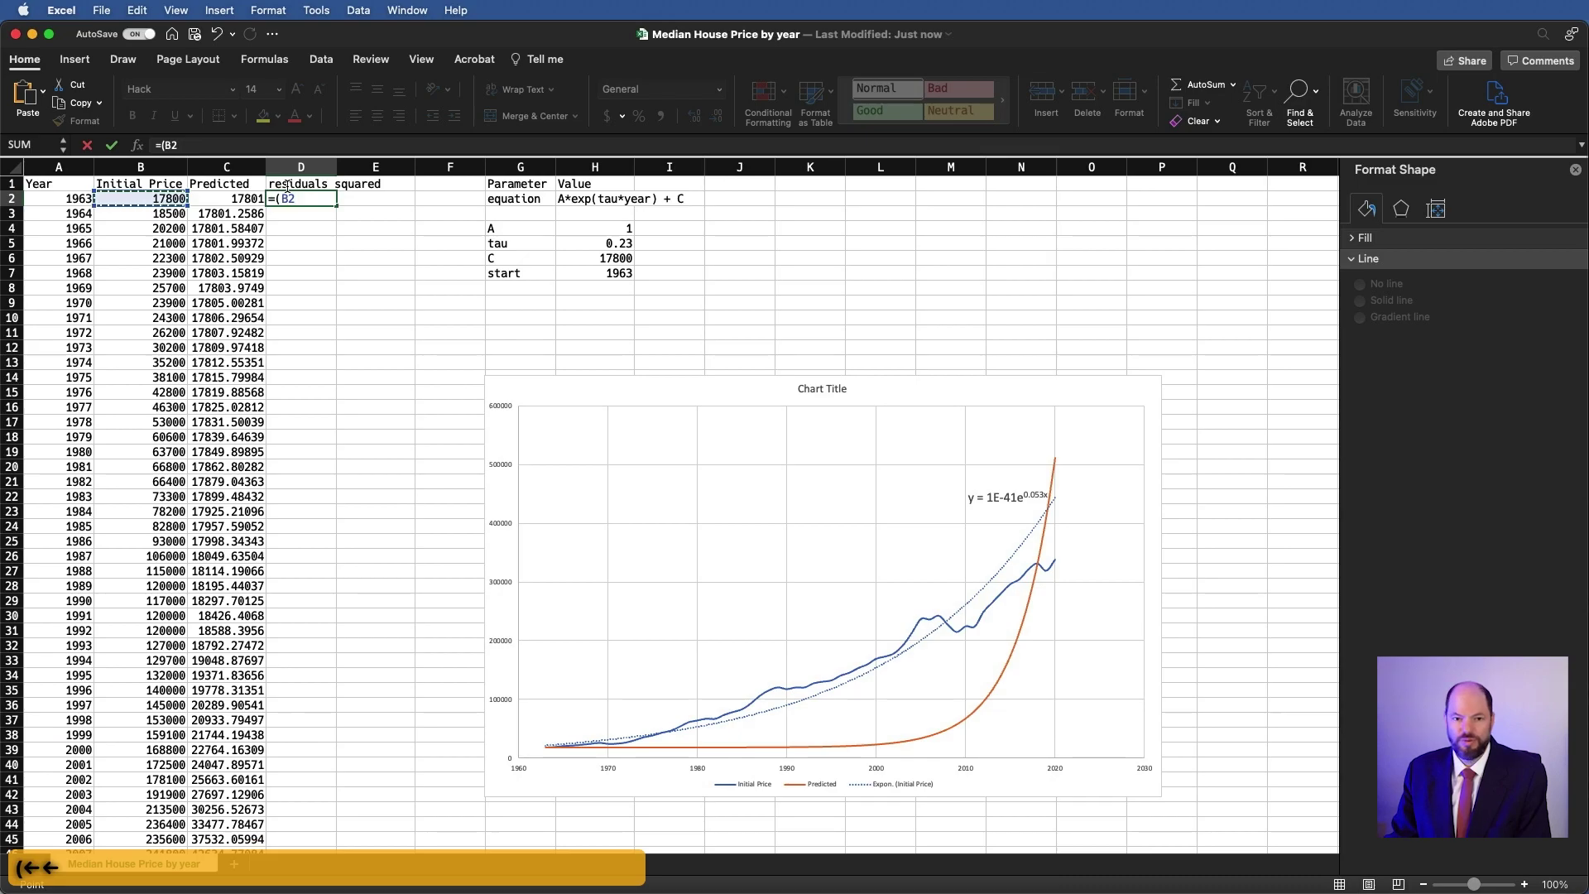
text(-)
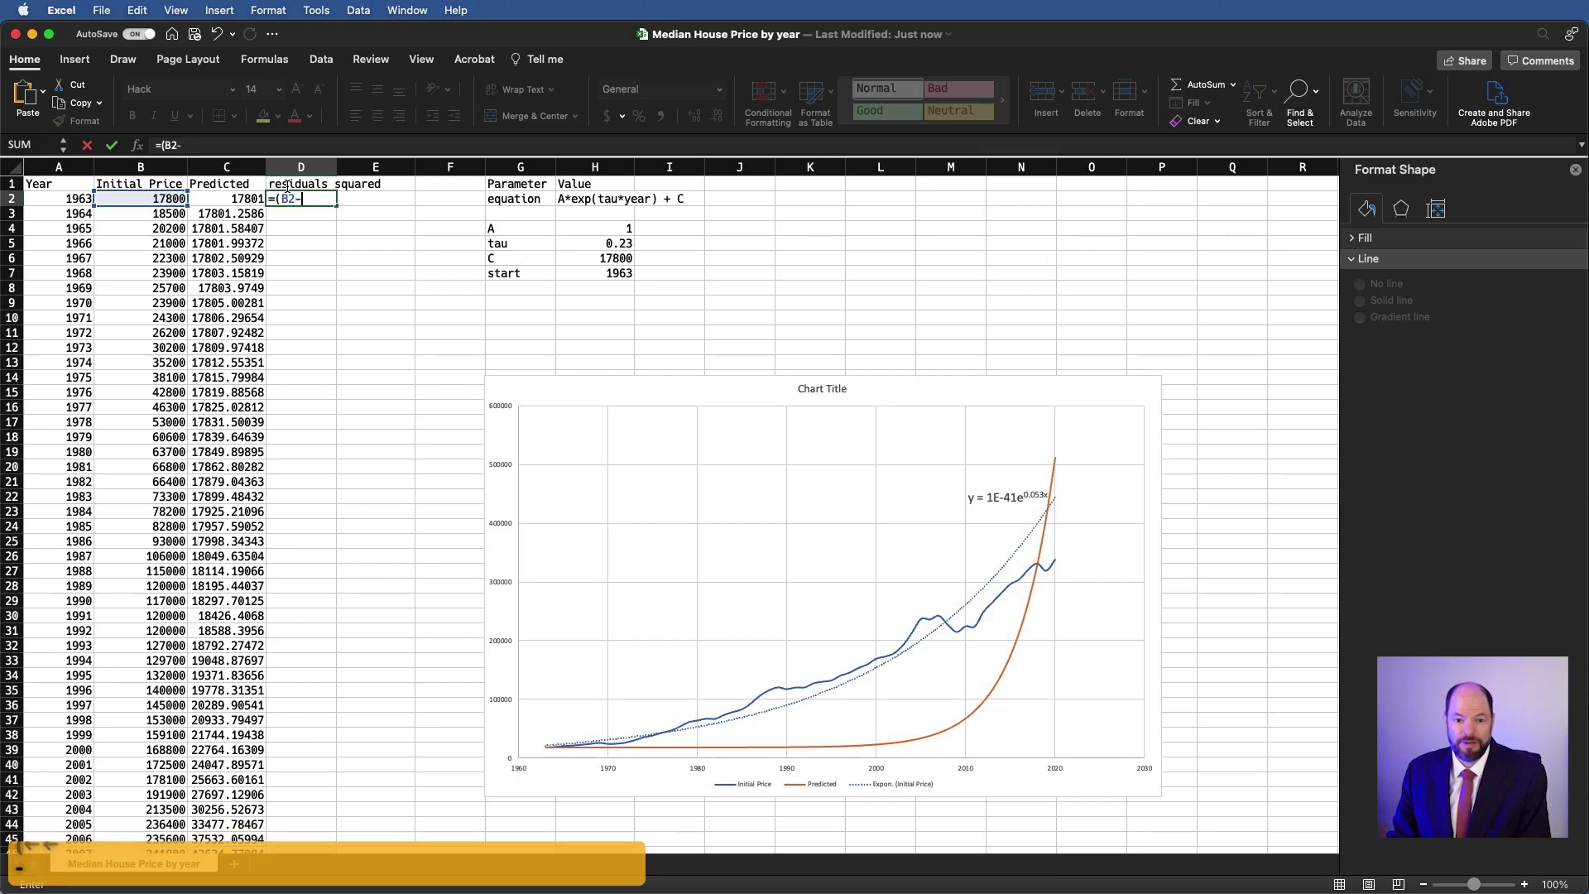
key(Left)
text()^2)
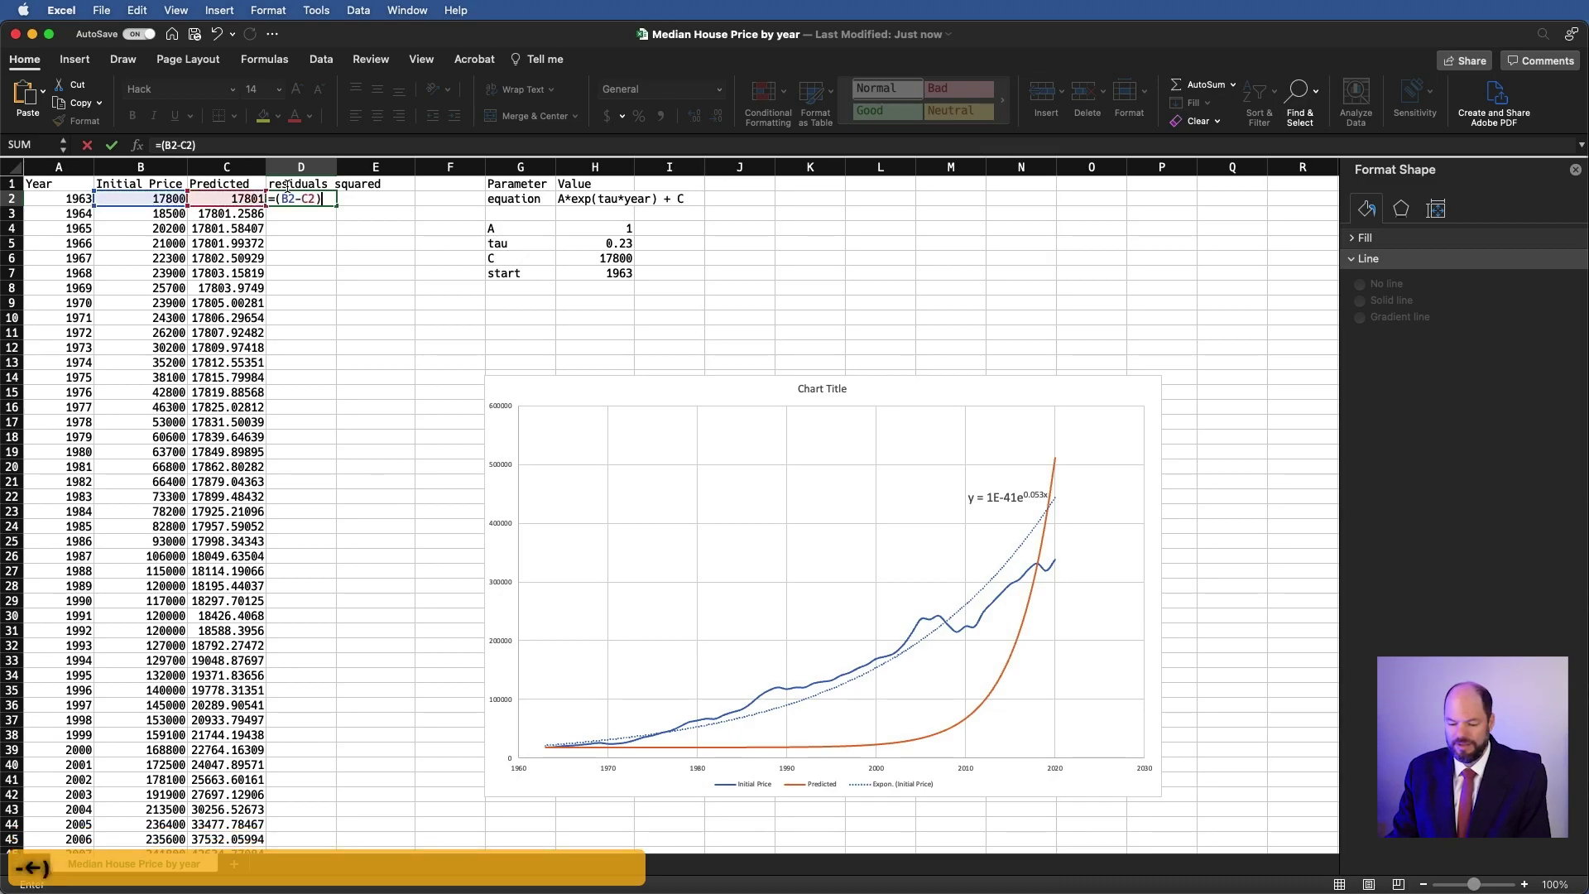
text(3)
key(BackSpace)
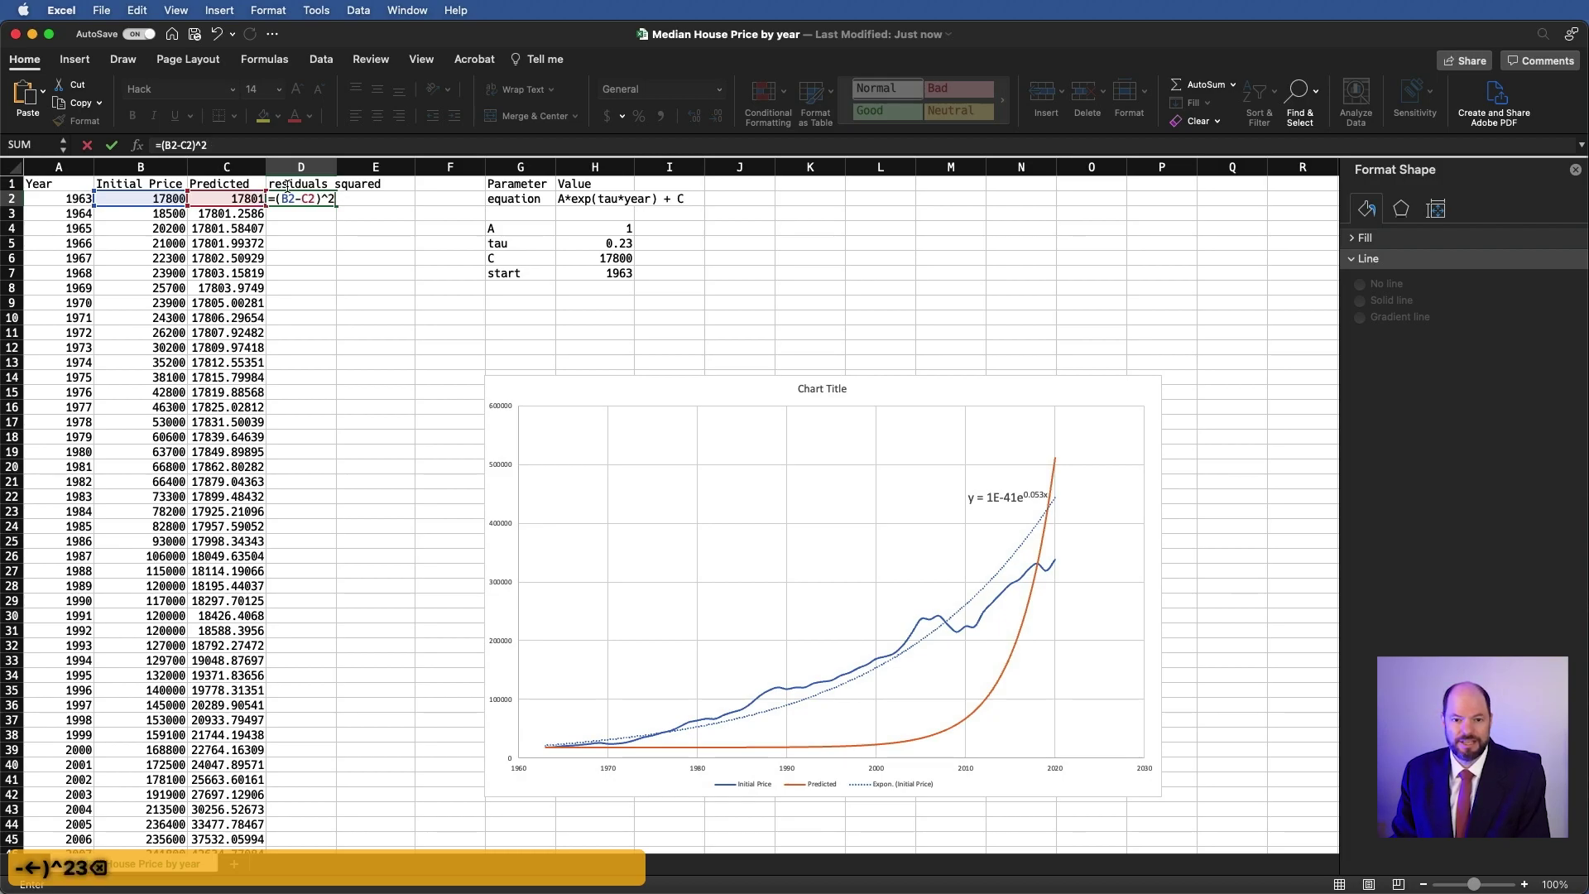
key(Return)
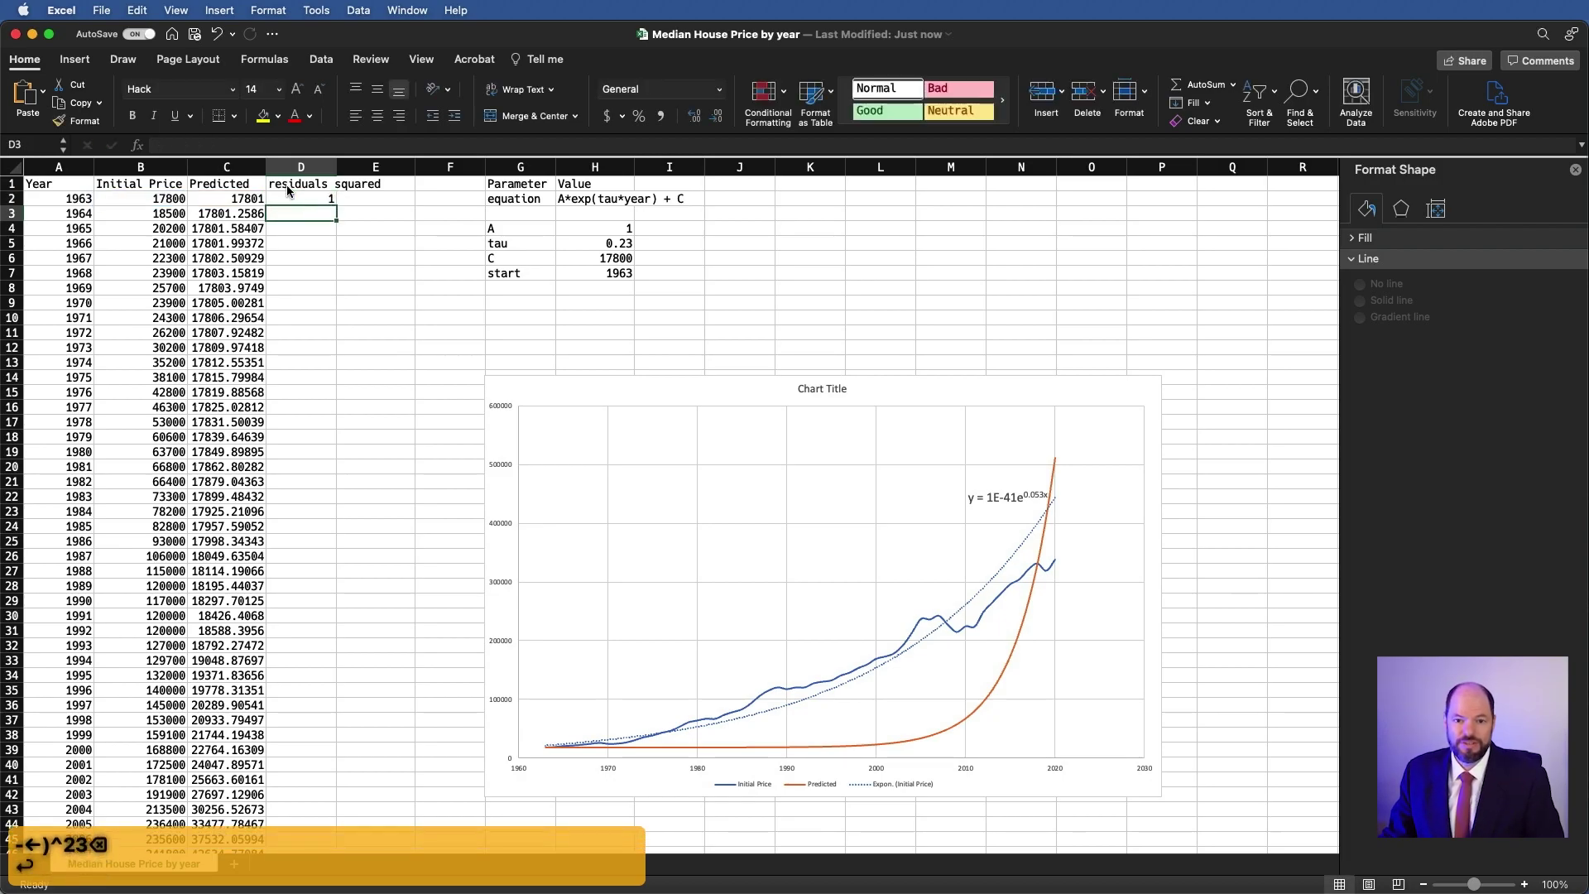
Fill the squared residual formula from D2 down through all the data rows
click(327, 196)
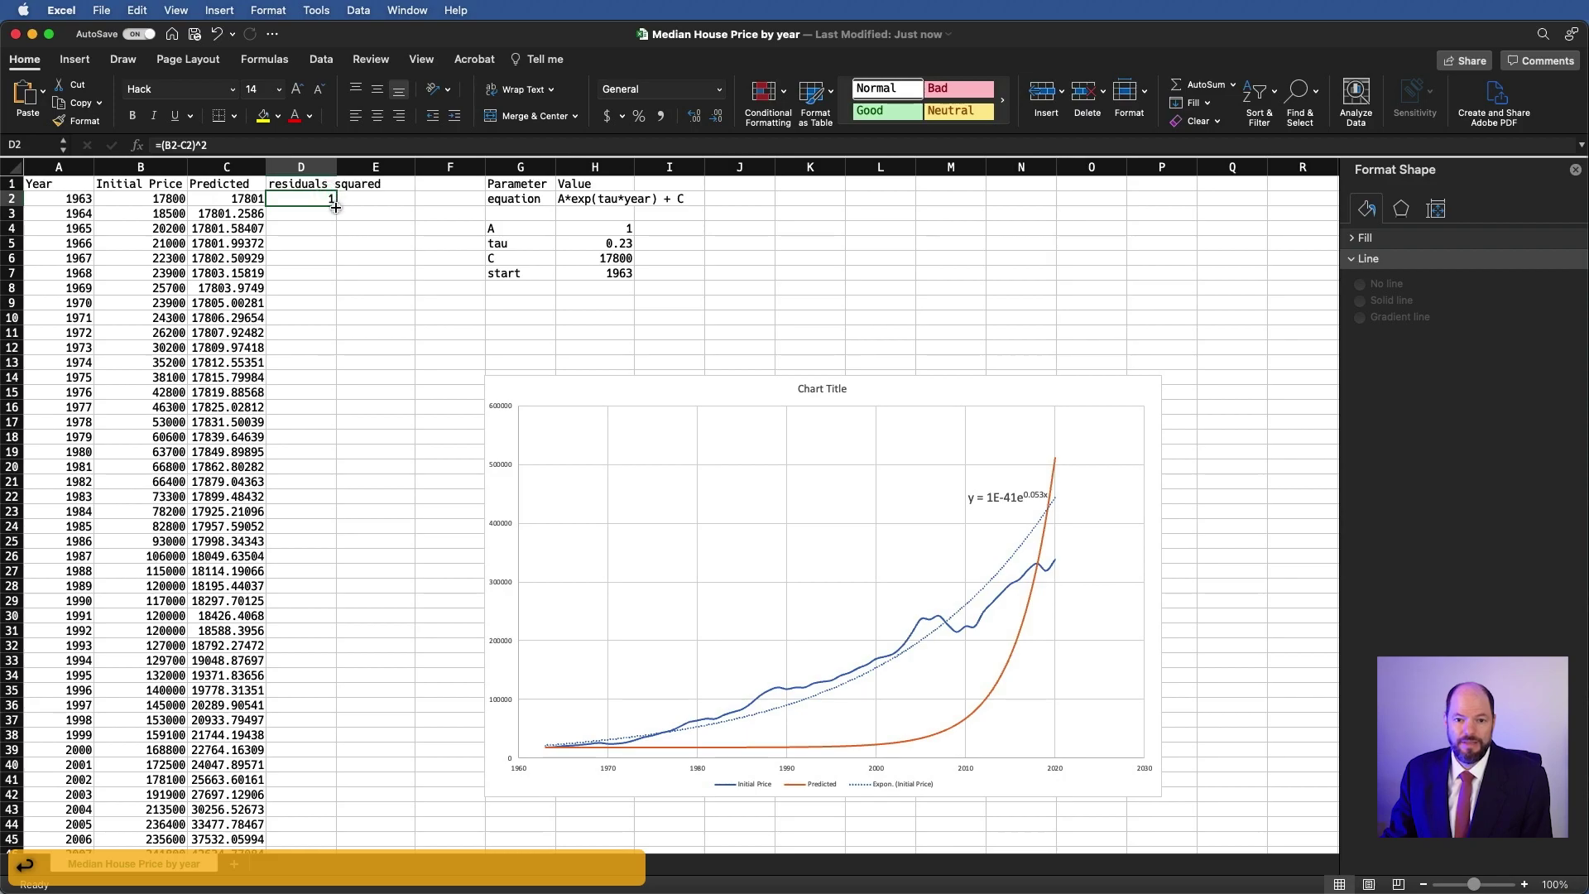
double_click(335, 205)
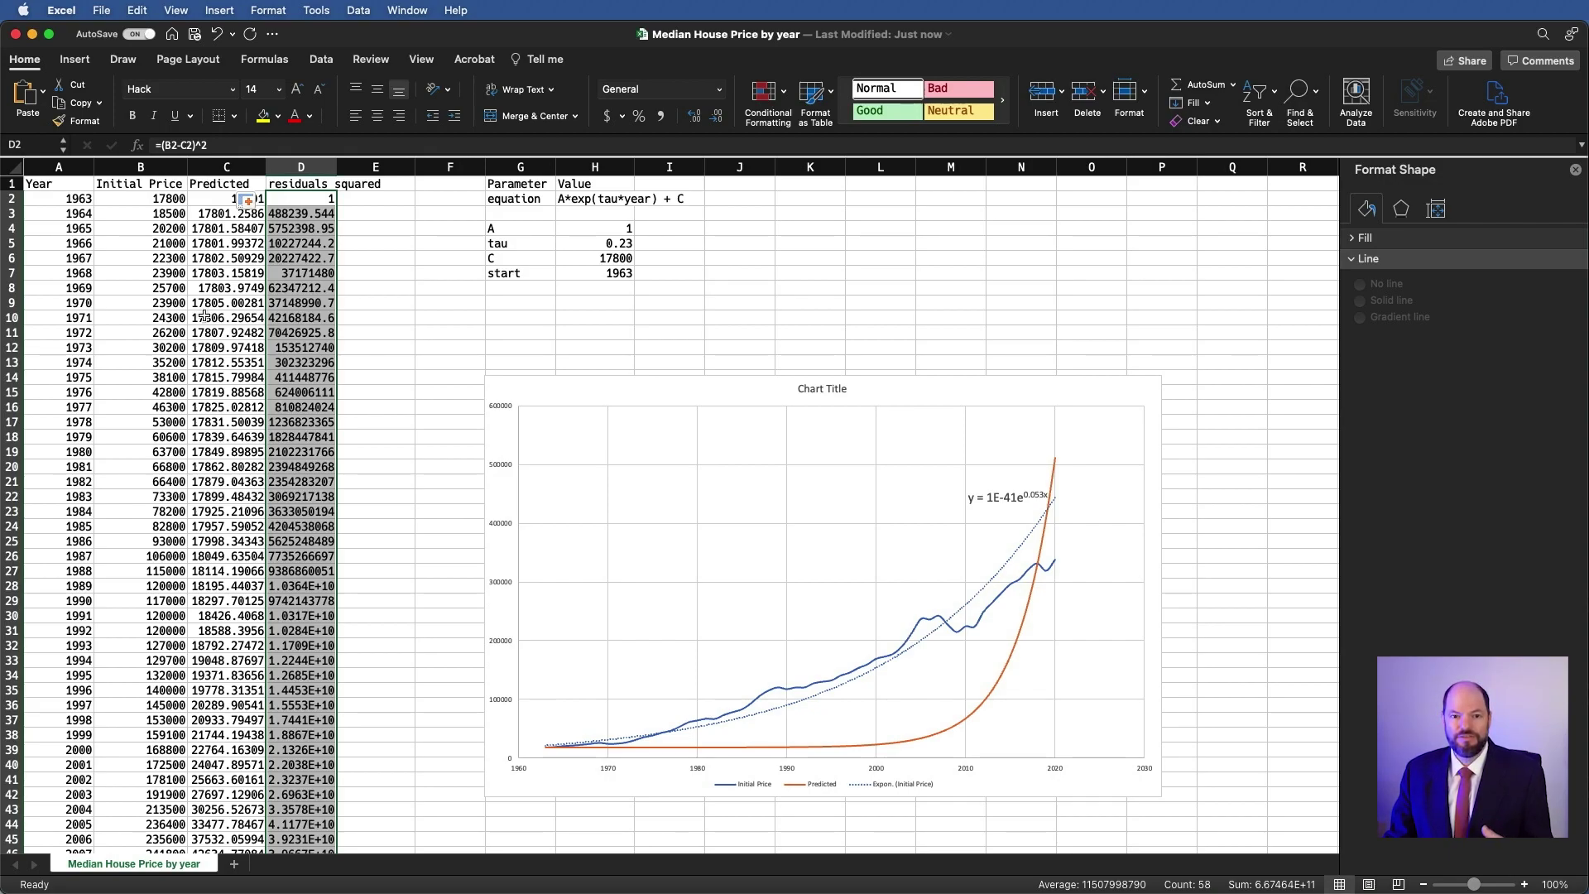
click(320, 200)
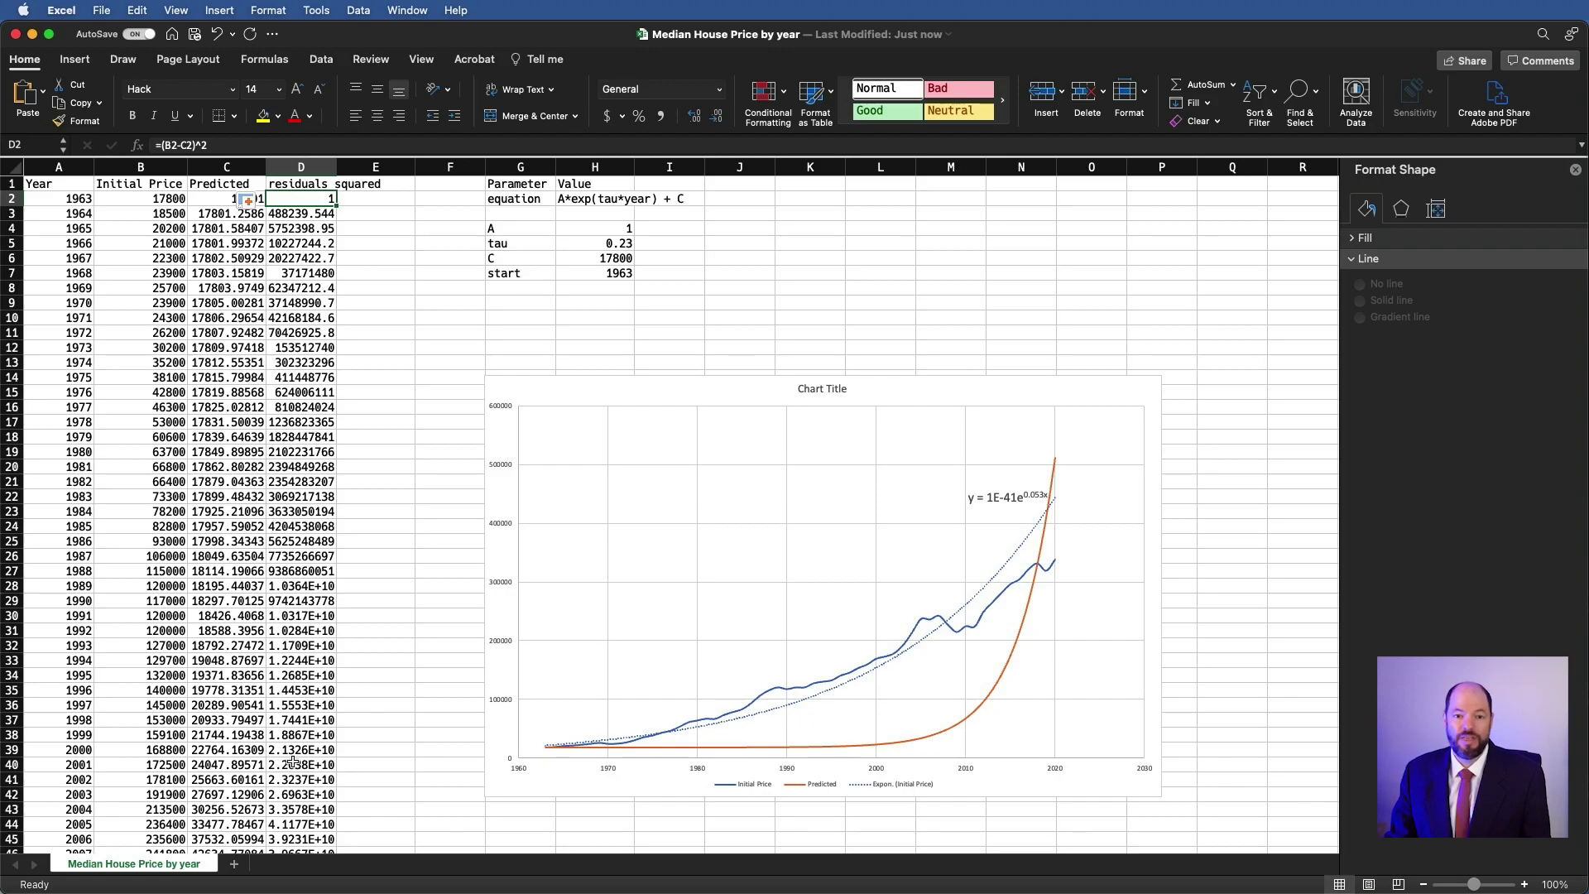
Label G9 "SS_residual" with =sum(D:D) in H9, and fit column G's width to its contents
click(494, 302)
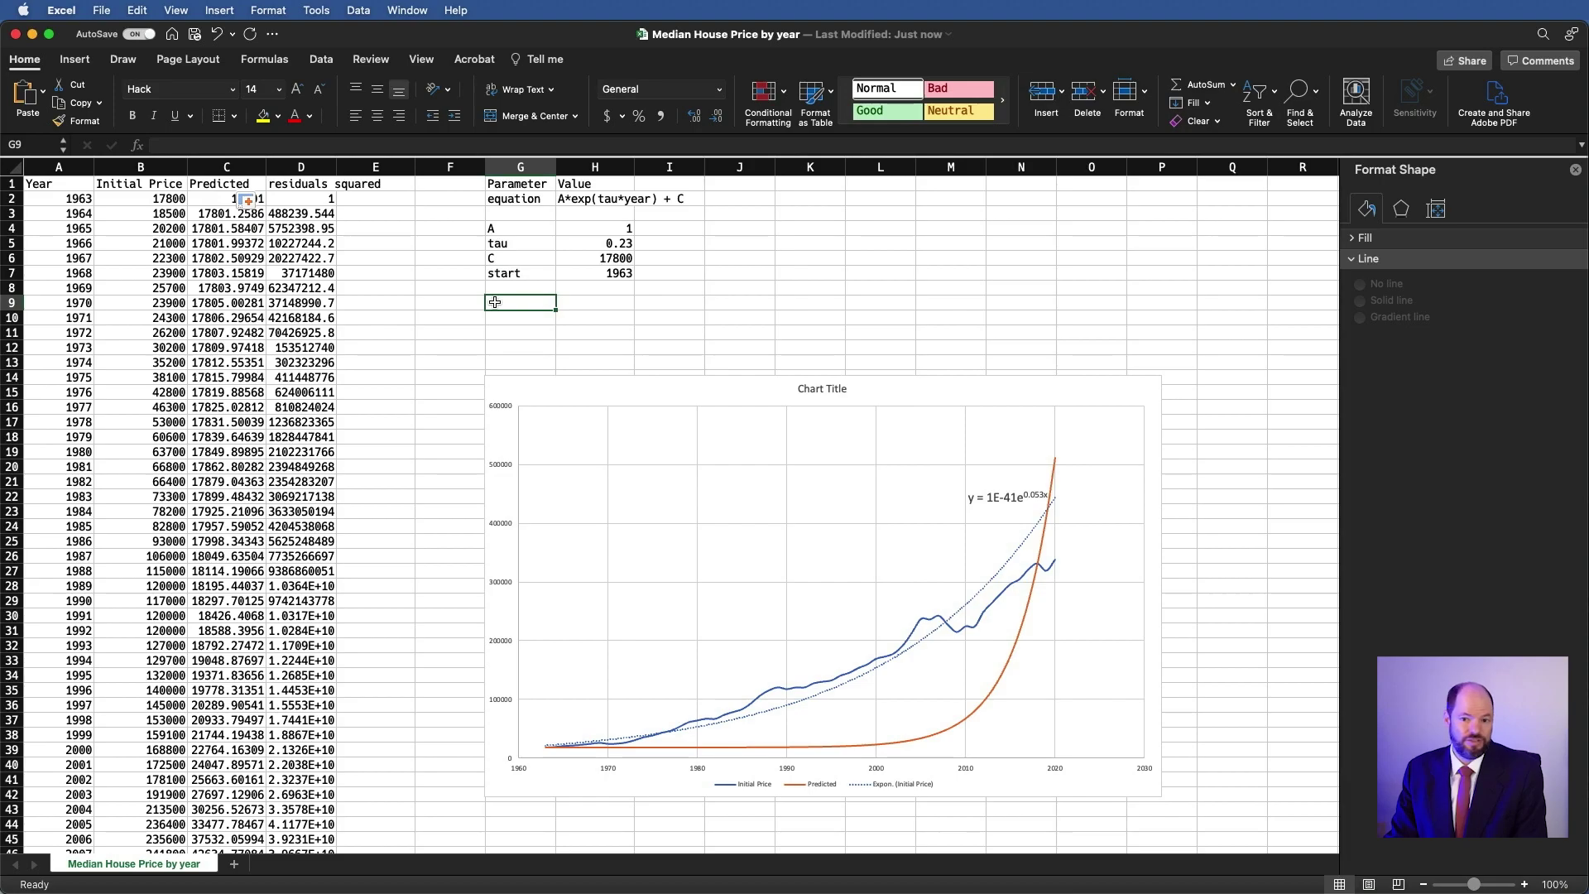
text(S)
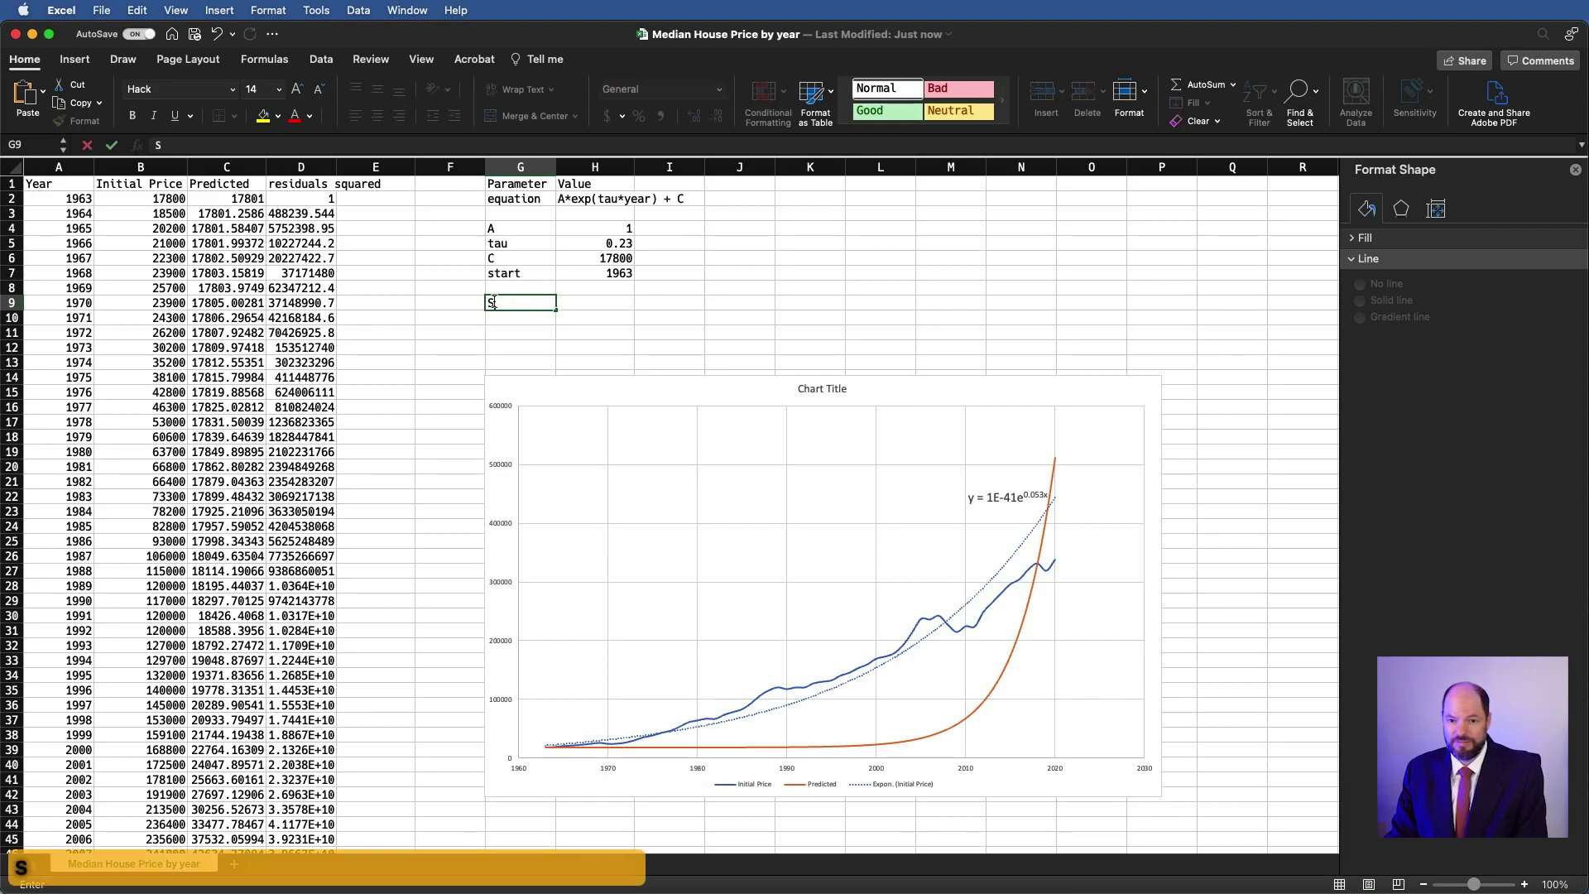
text(S_residual)
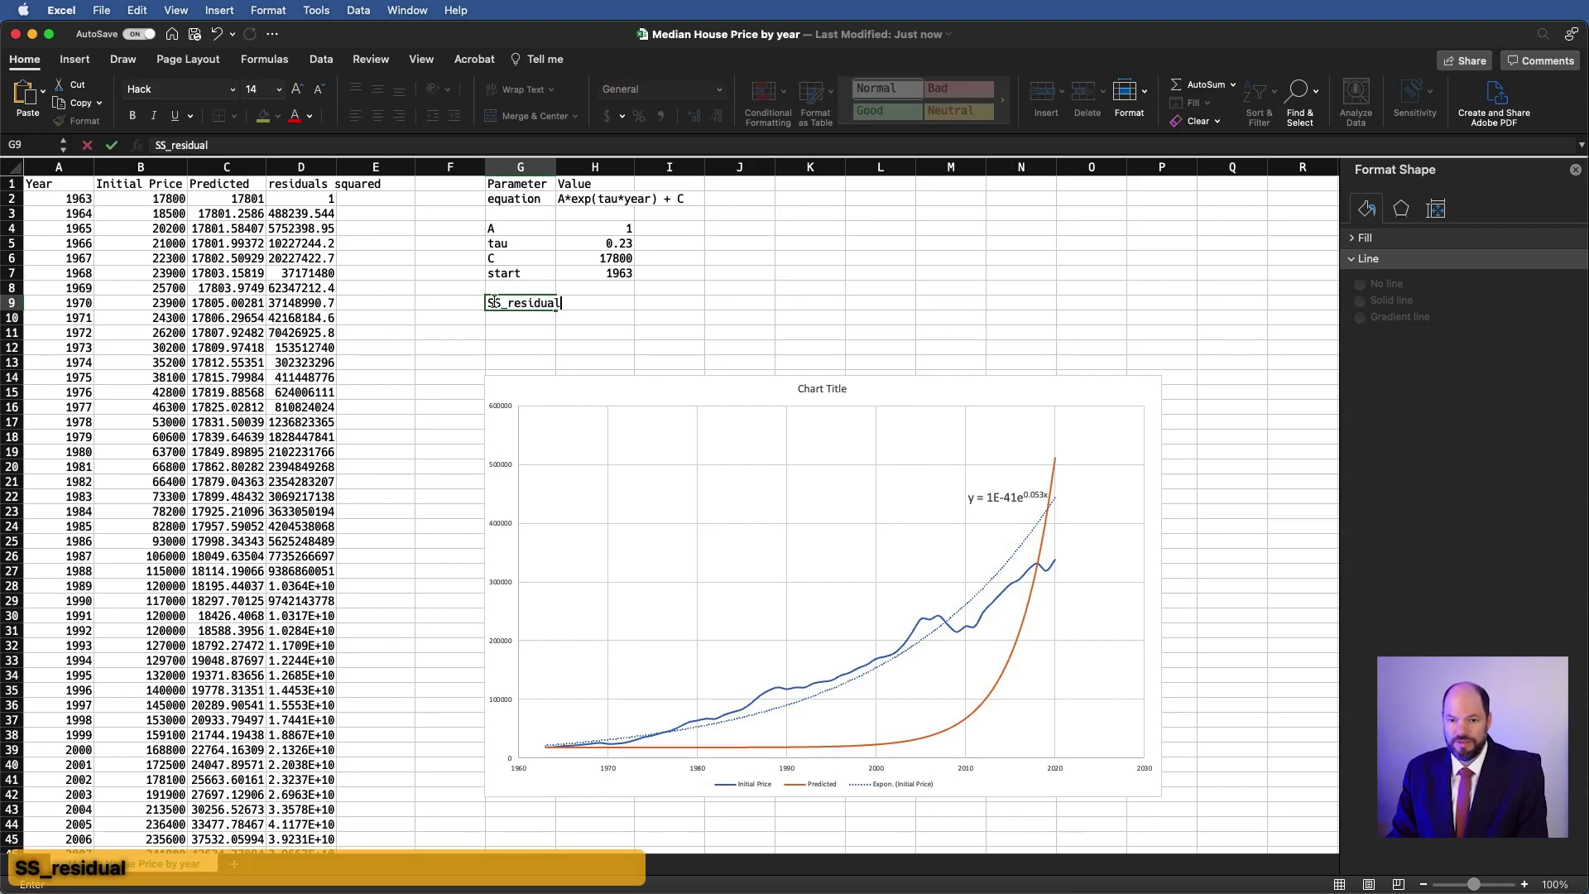
key(Tab)
text(=sum()
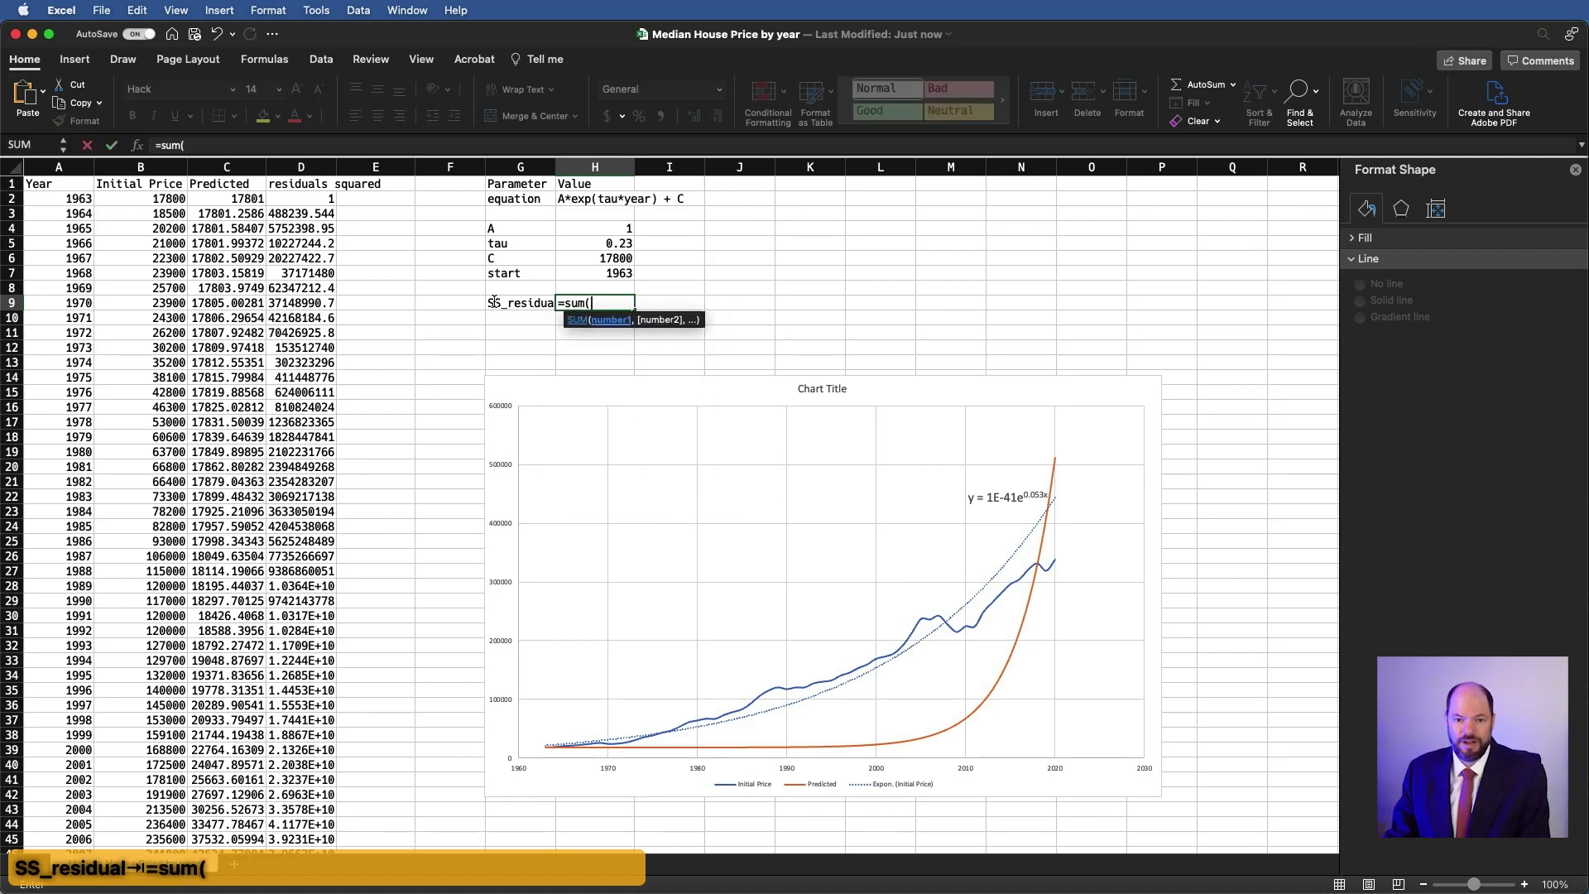
text(D:D)
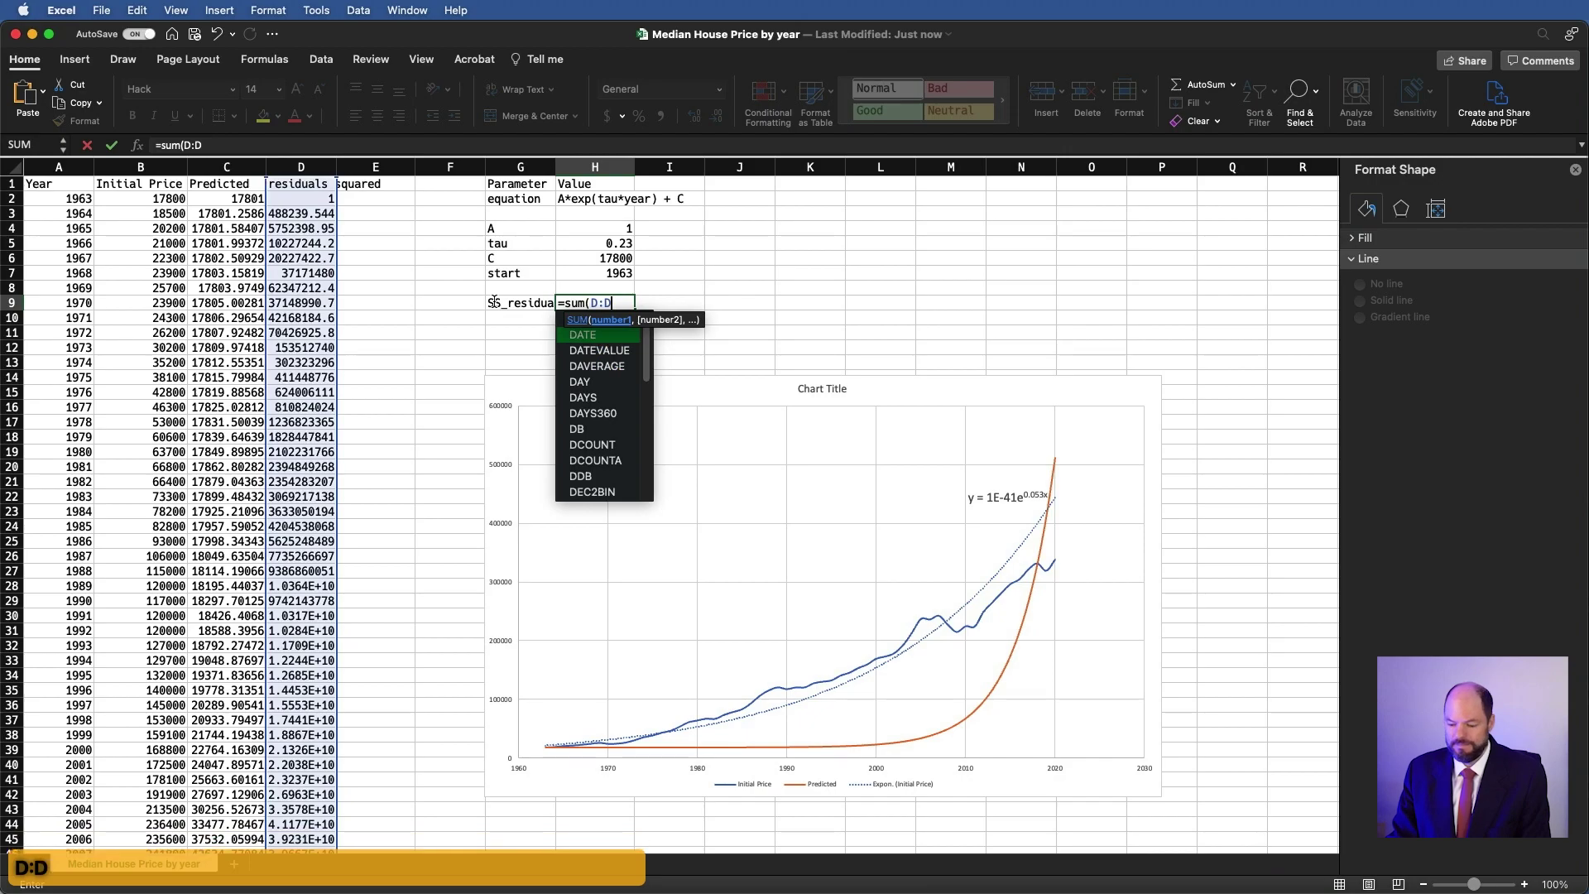
text())
key(Return)
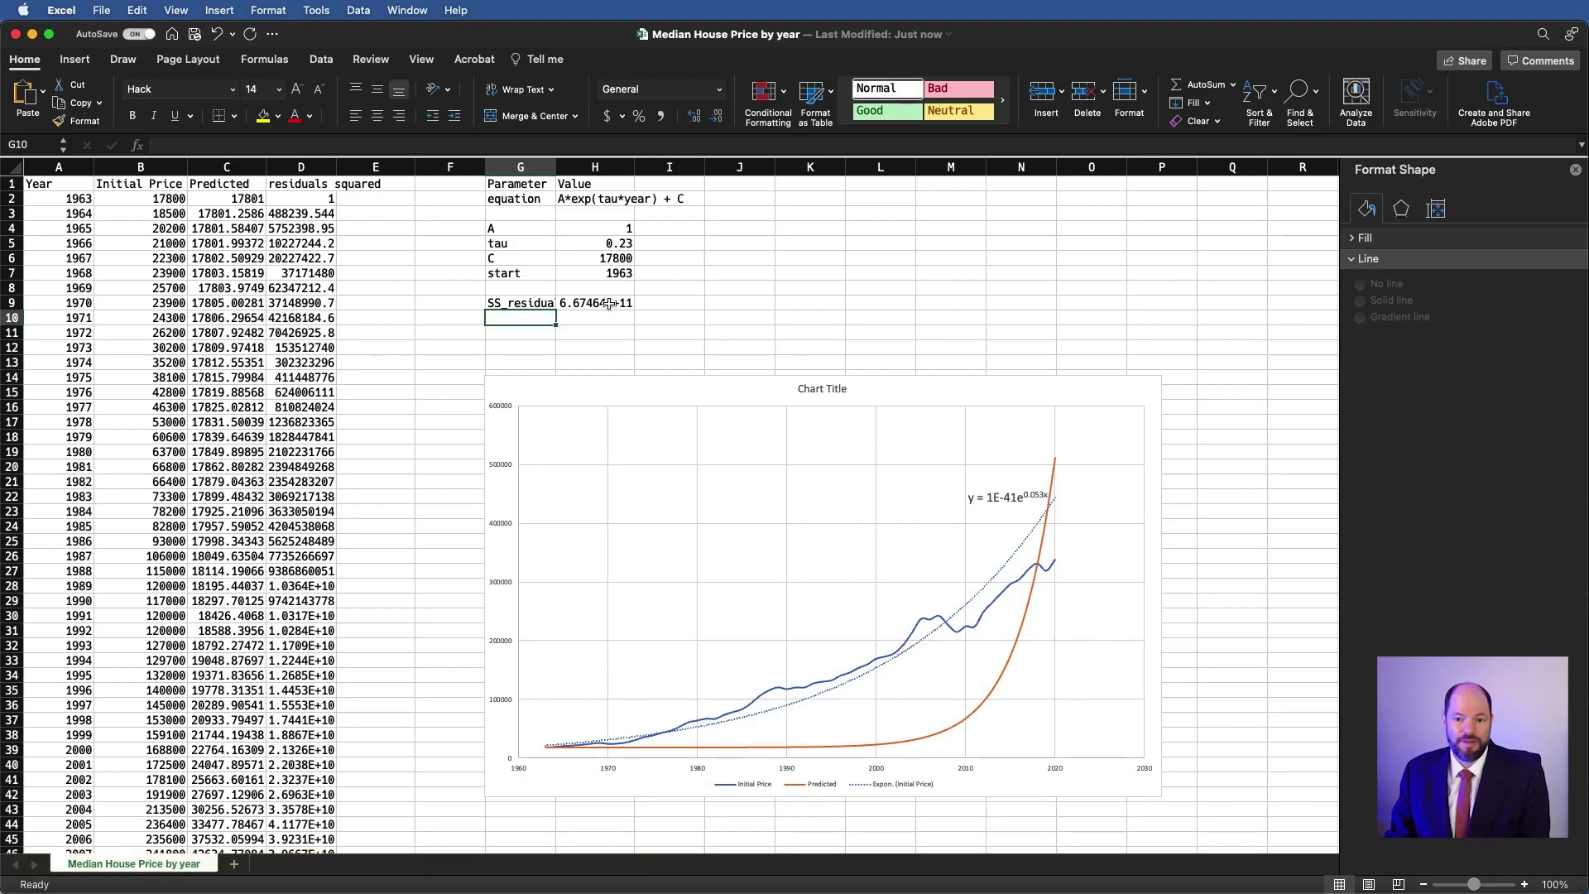
double_click(556, 164)
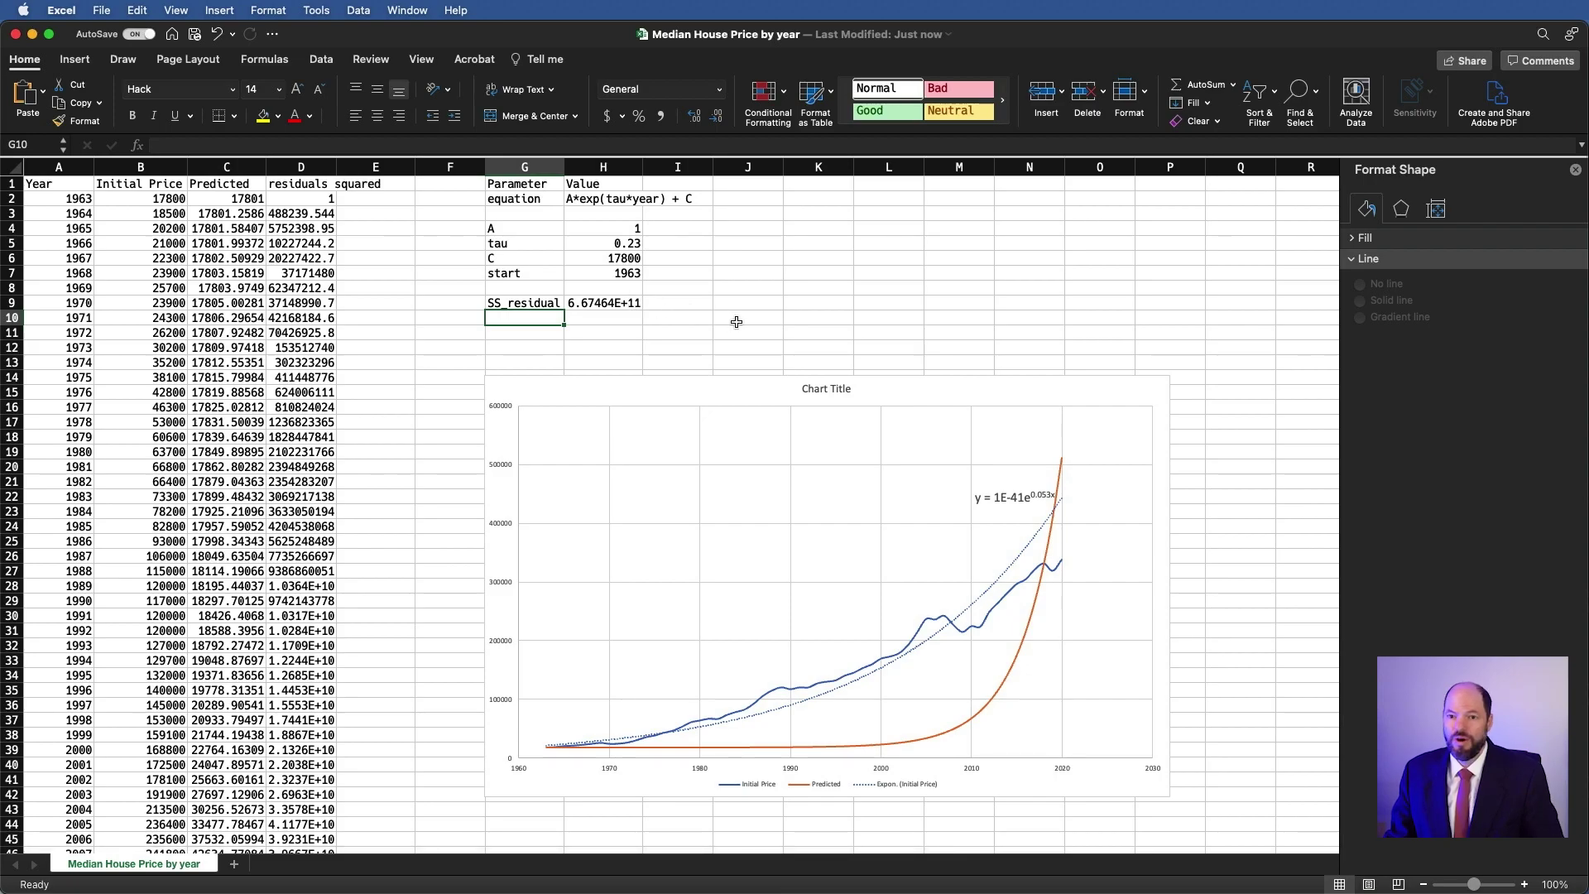
Check in the list of available add-ins that the Solver Add-In is enabled
click(322, 59)
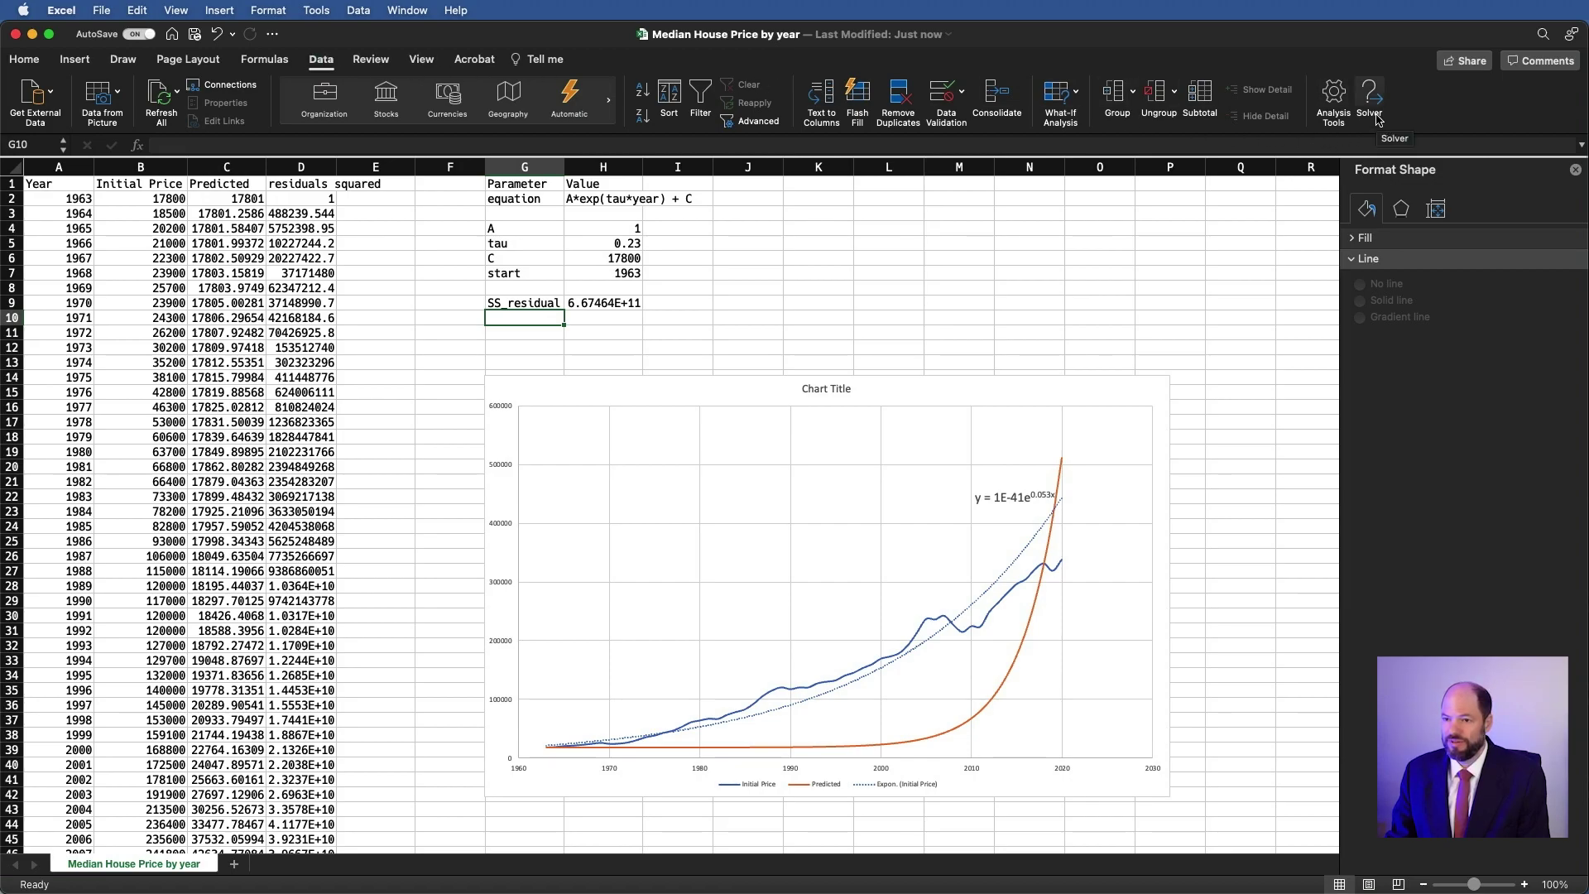
click(1337, 105)
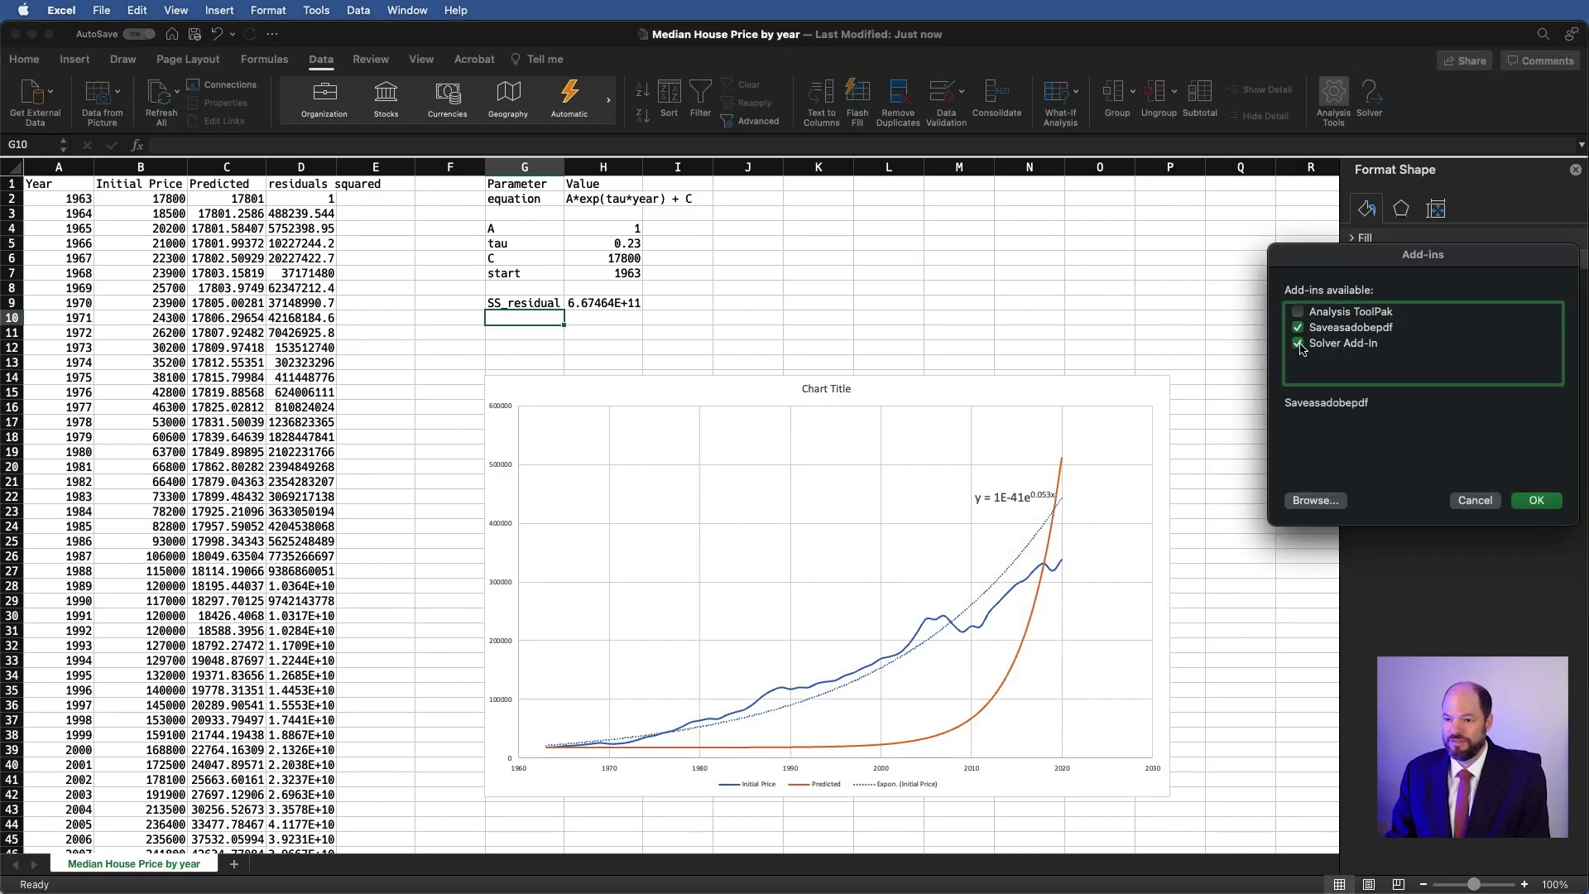
click(1544, 506)
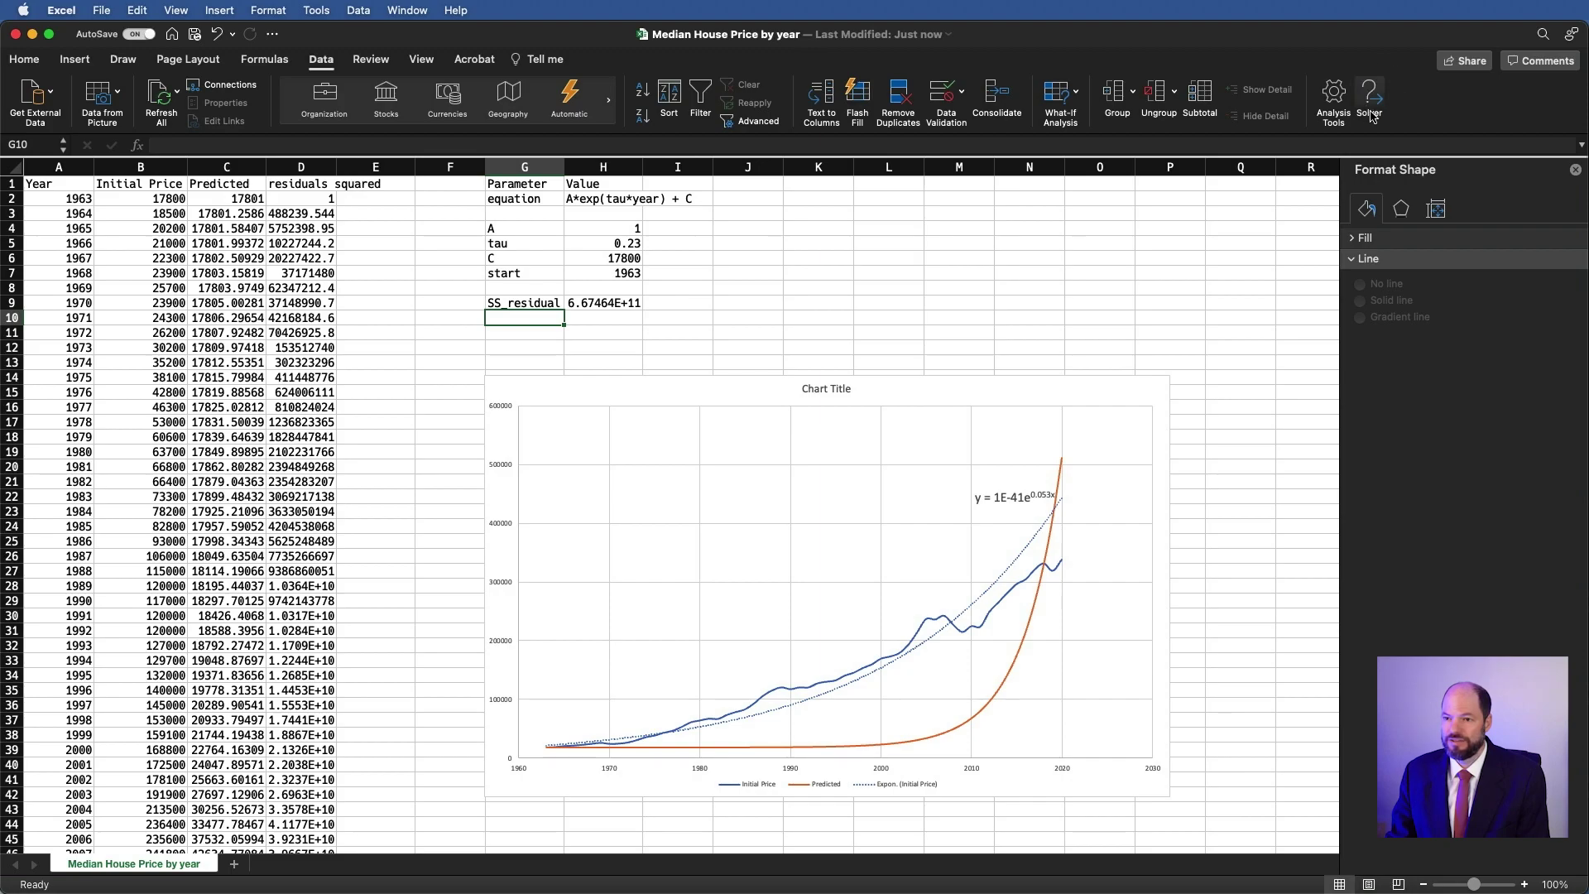
Set the Solver objective to the SS_residual cell H9, with Min as the target
click(1378, 90)
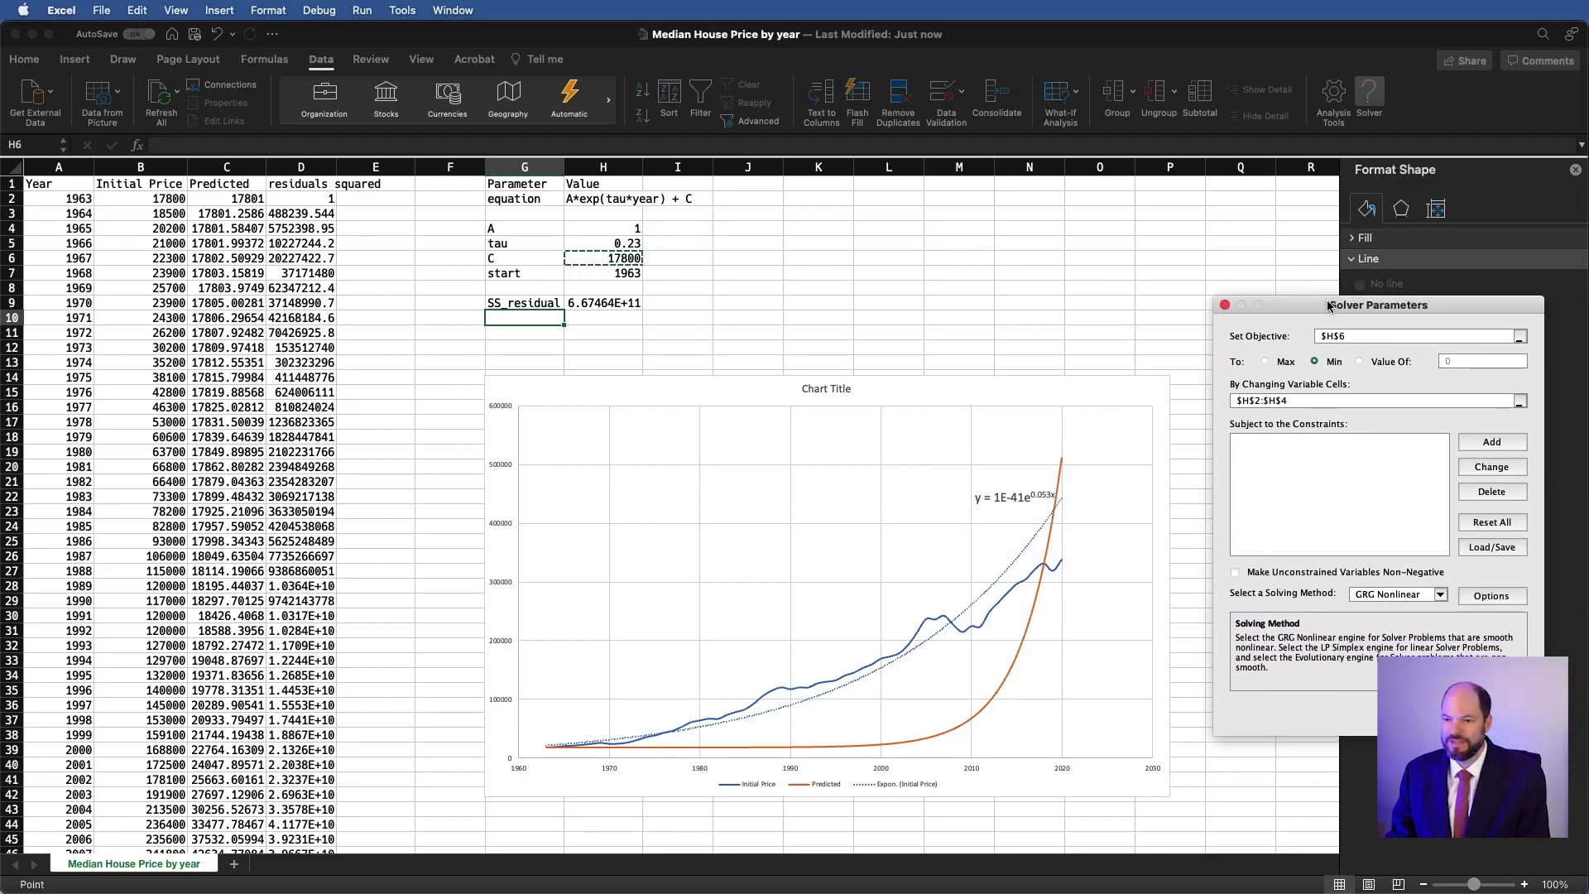
click(1369, 338)
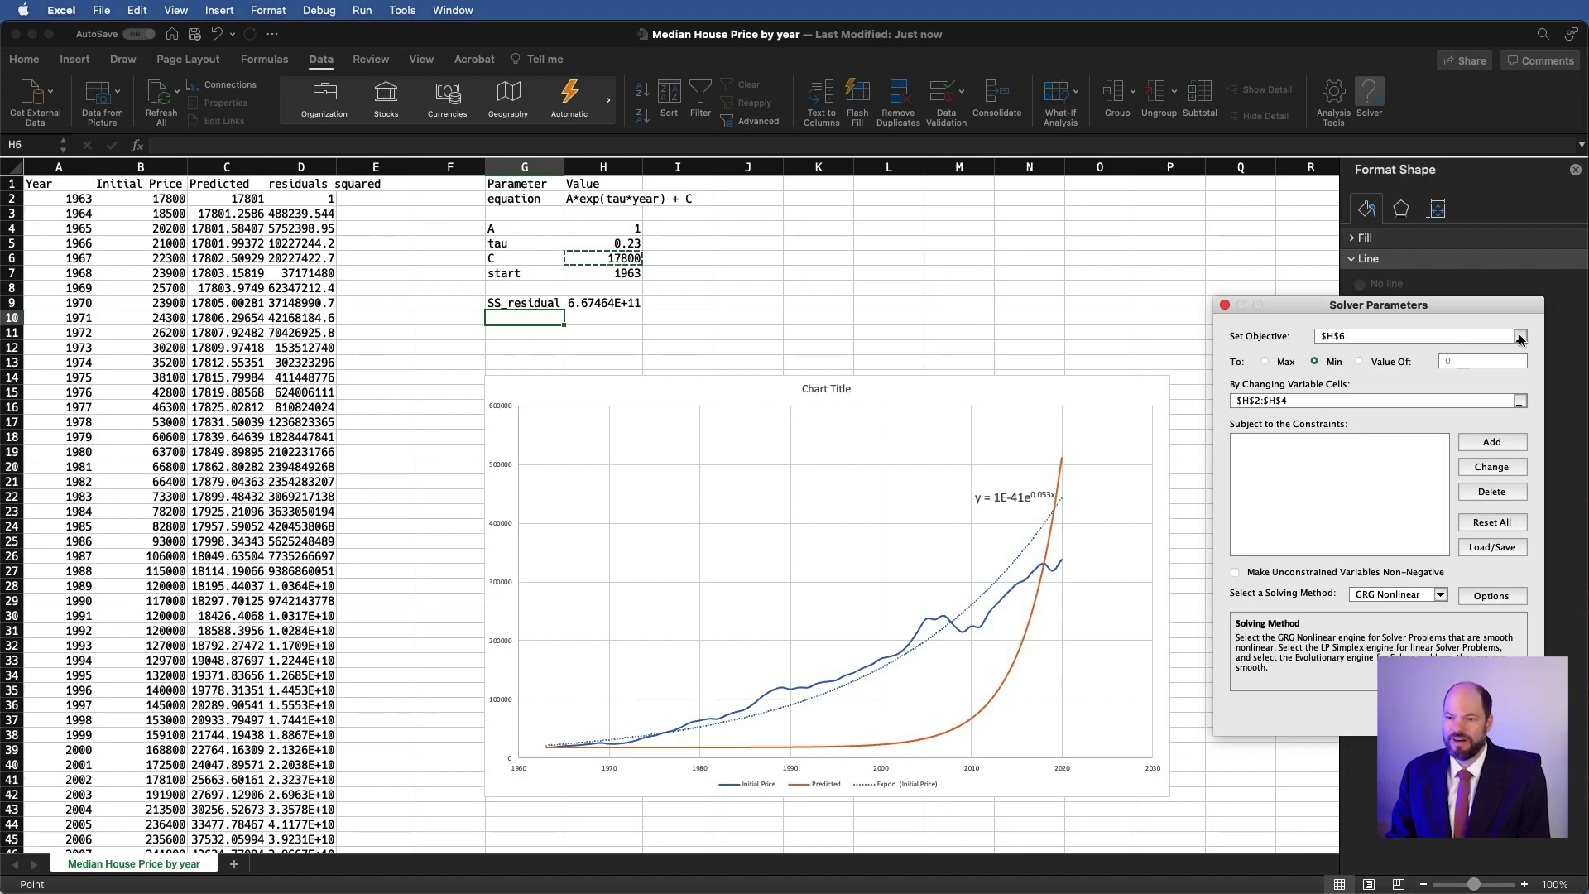
click(1521, 338)
click(619, 305)
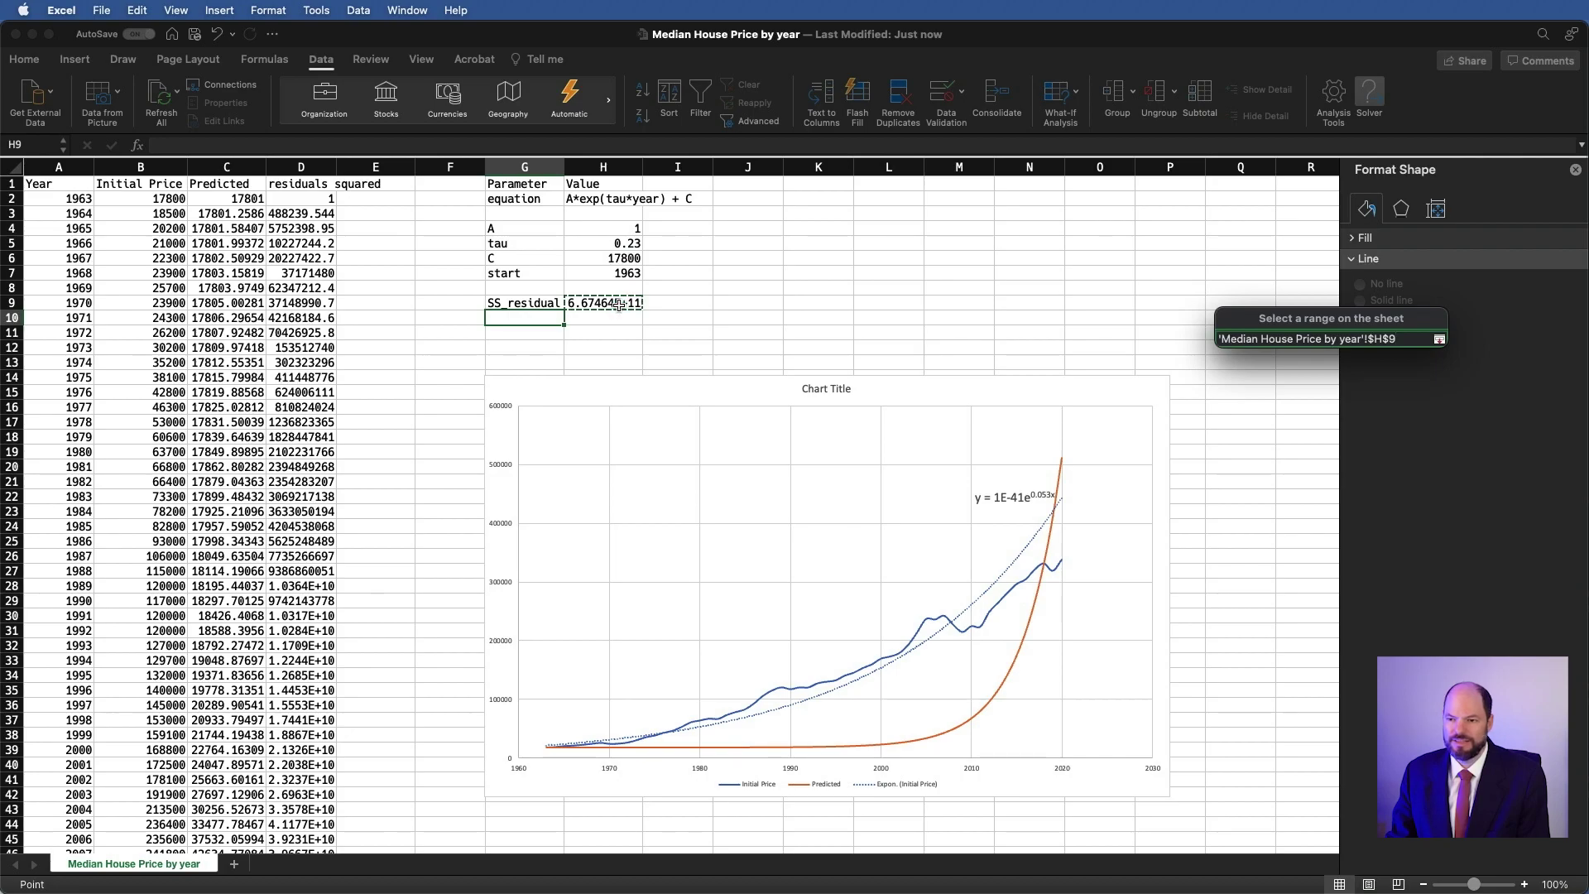
click(1438, 340)
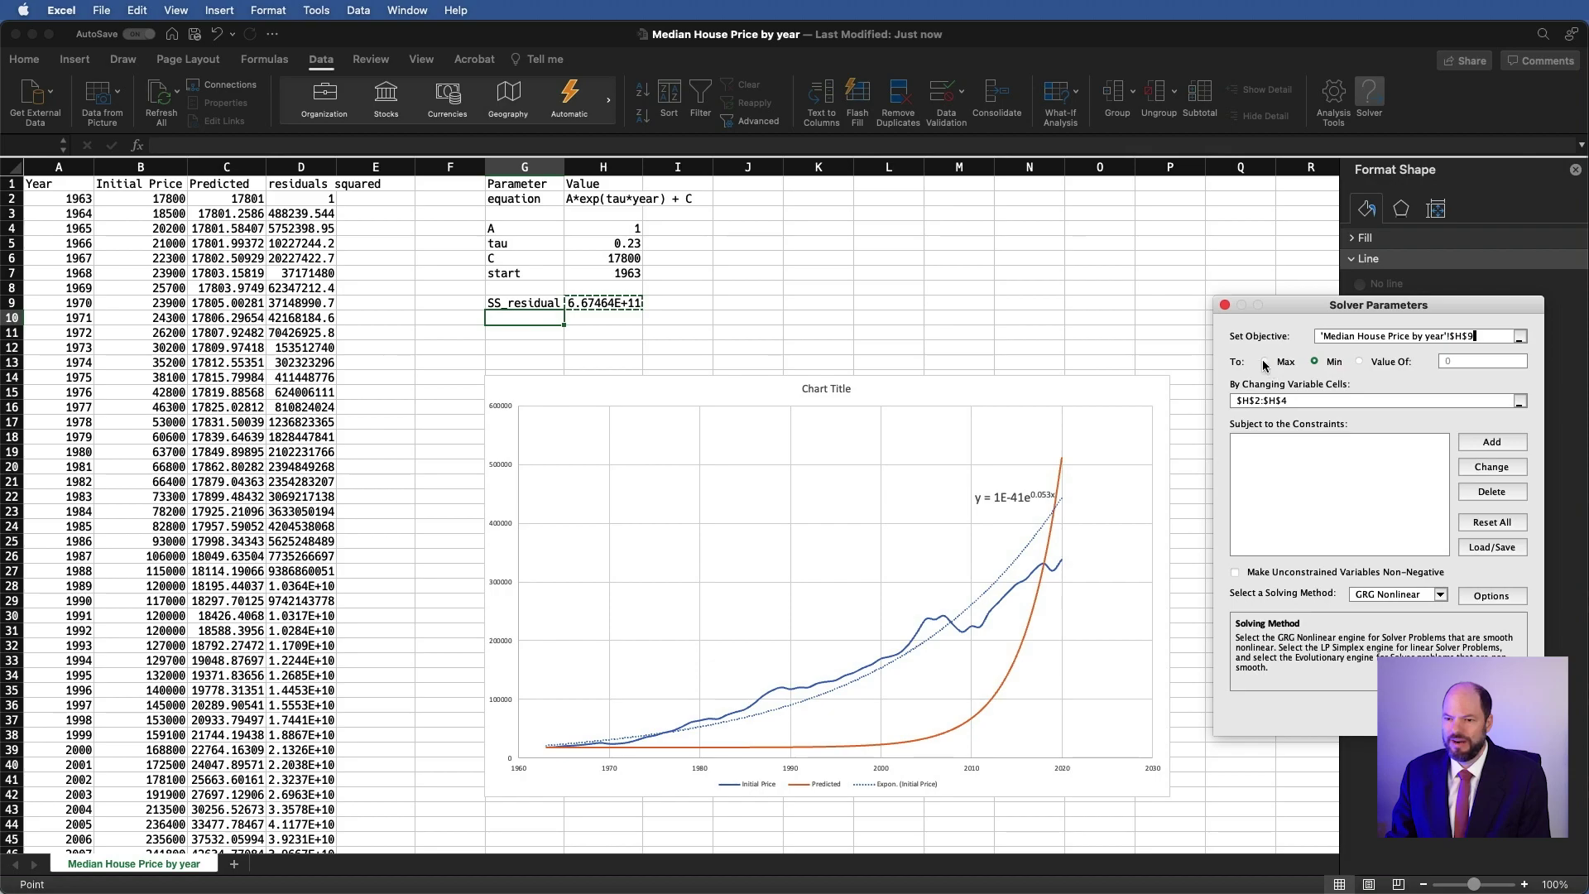
click(1314, 363)
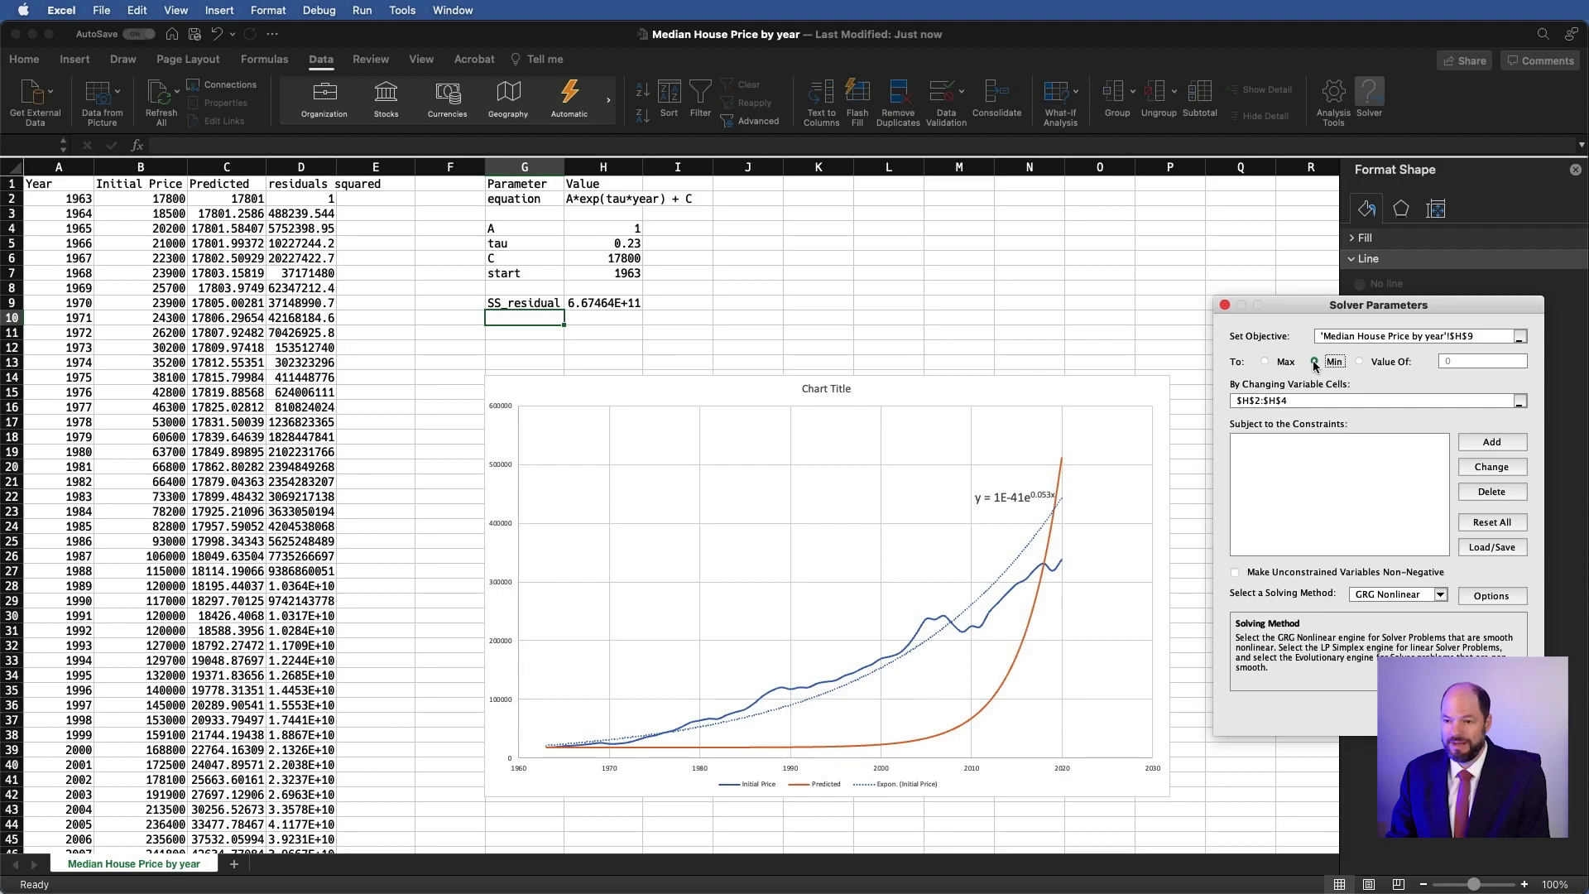
Set Solver's changing variable cells to the A, tau and C values in H4:H6
click(1521, 403)
drag(633, 231, 629, 273)
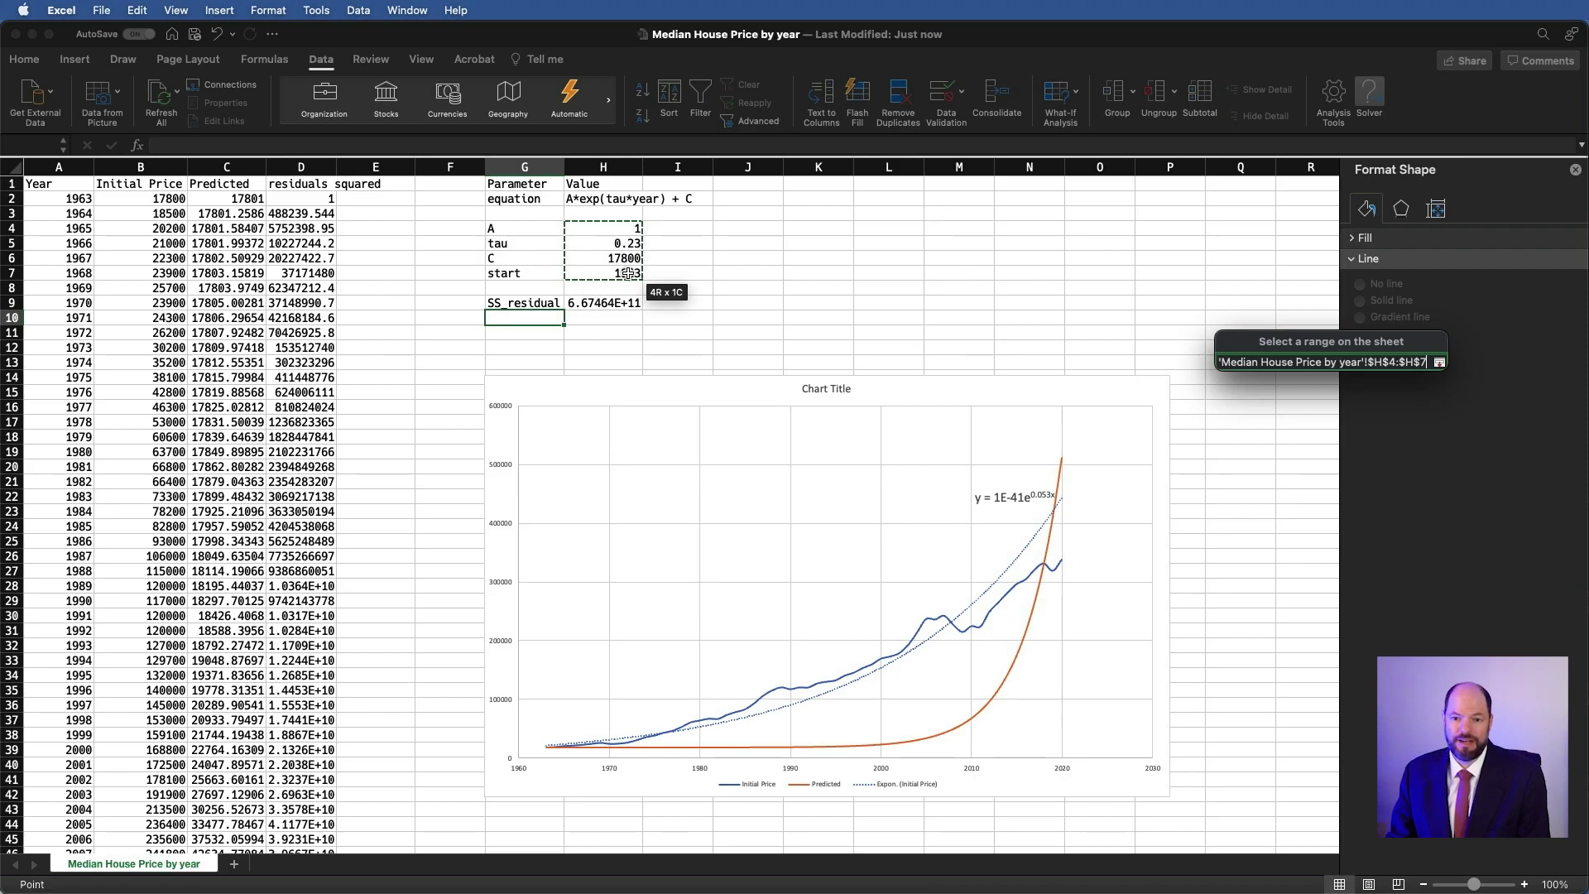
drag(629, 260, 630, 265)
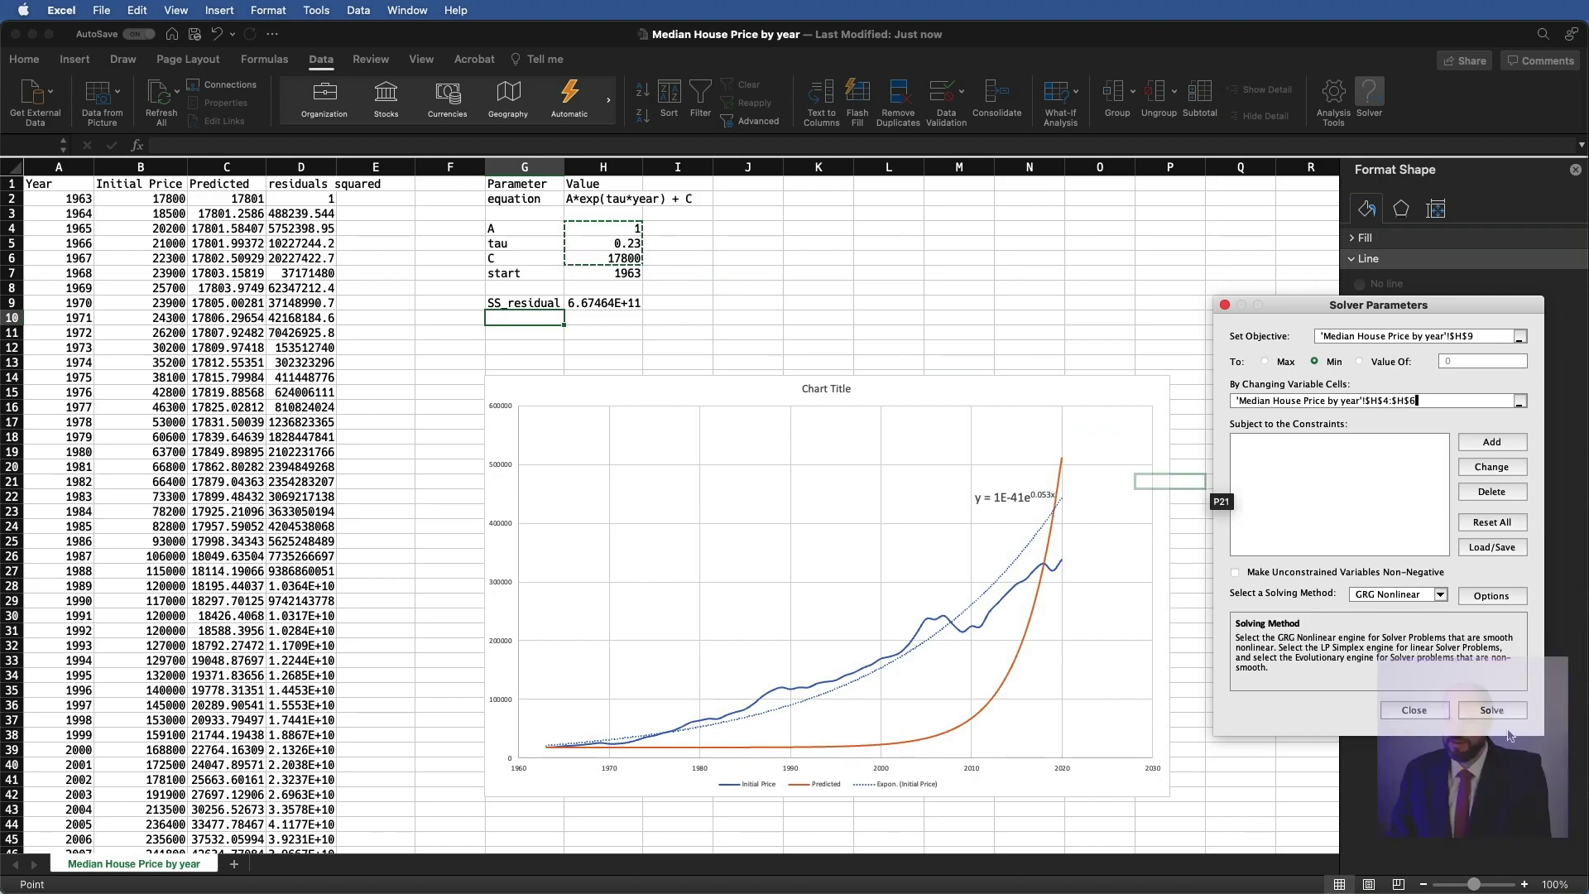
Solve for the parameters and keep the Solver solution
click(1500, 712)
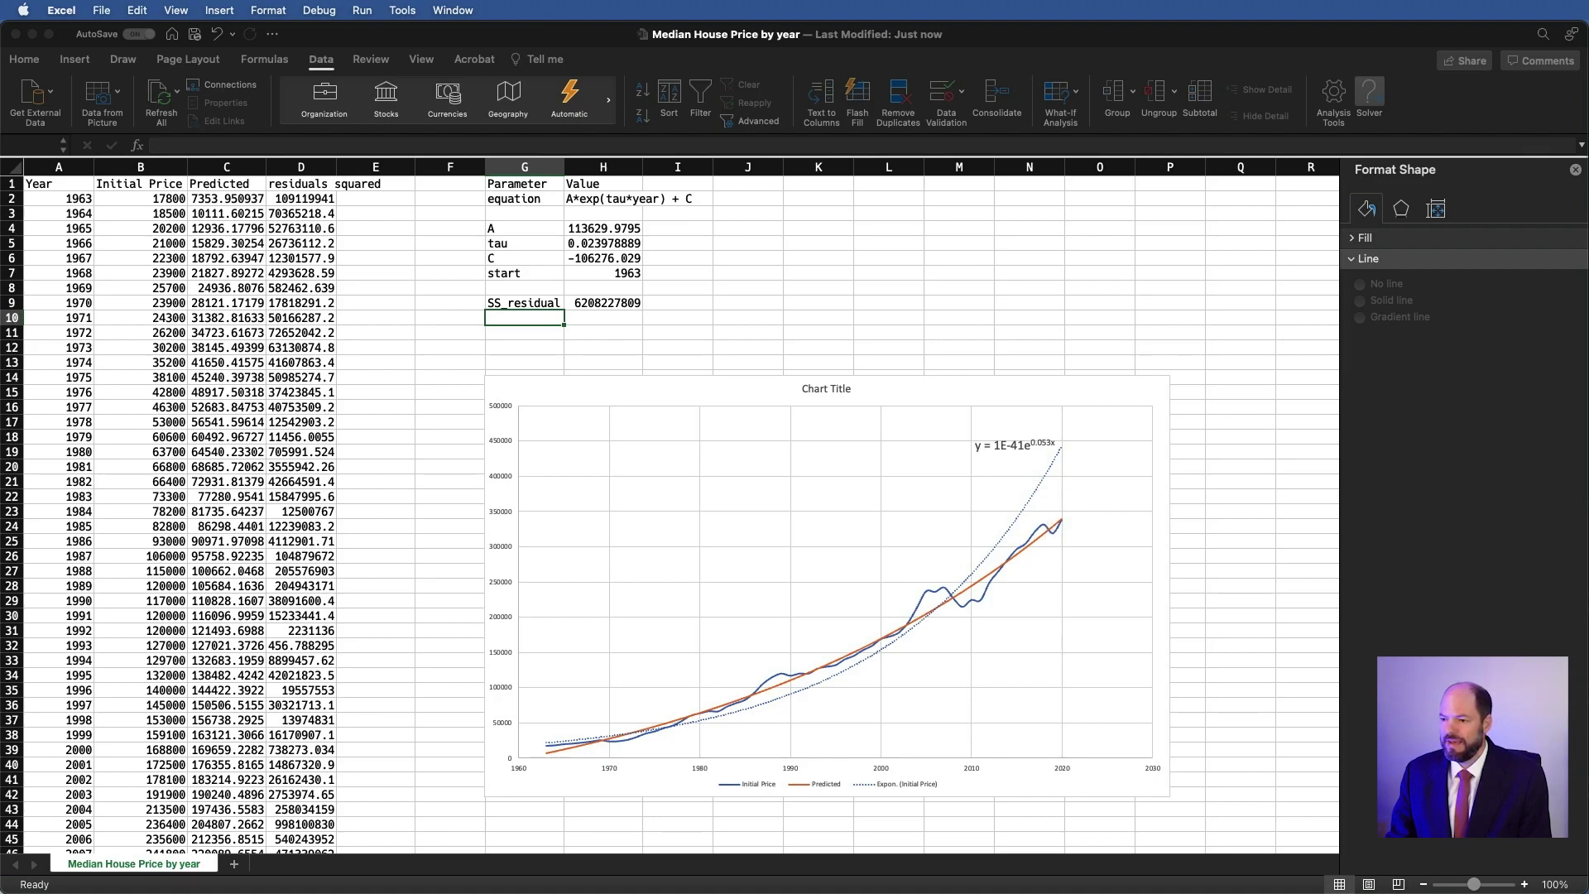
drag(1181, 340, 1067, 204)
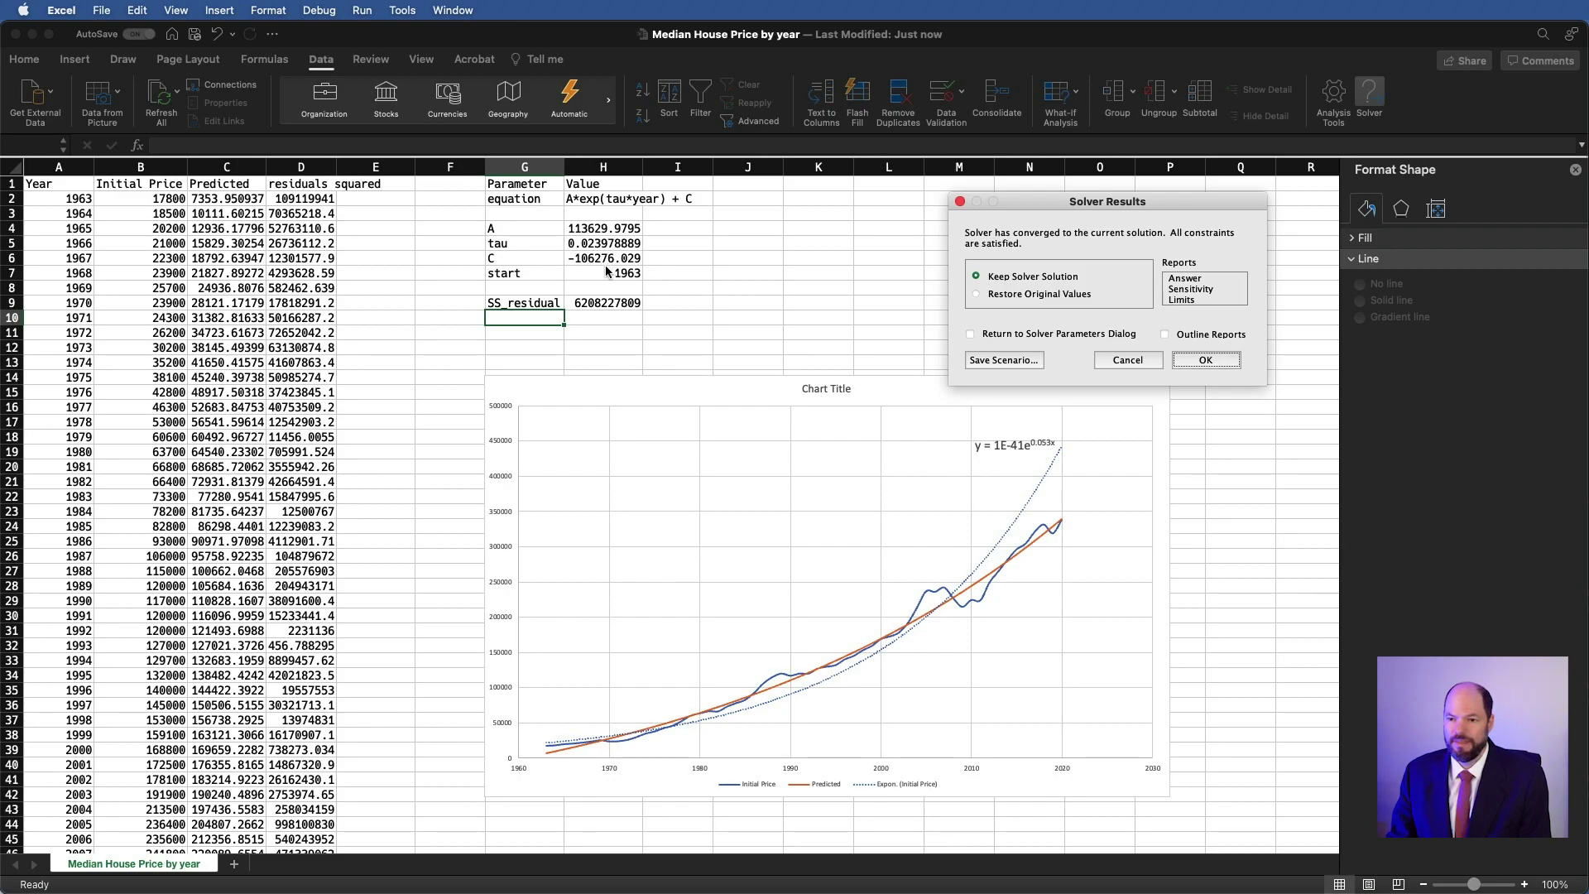
click(1215, 362)
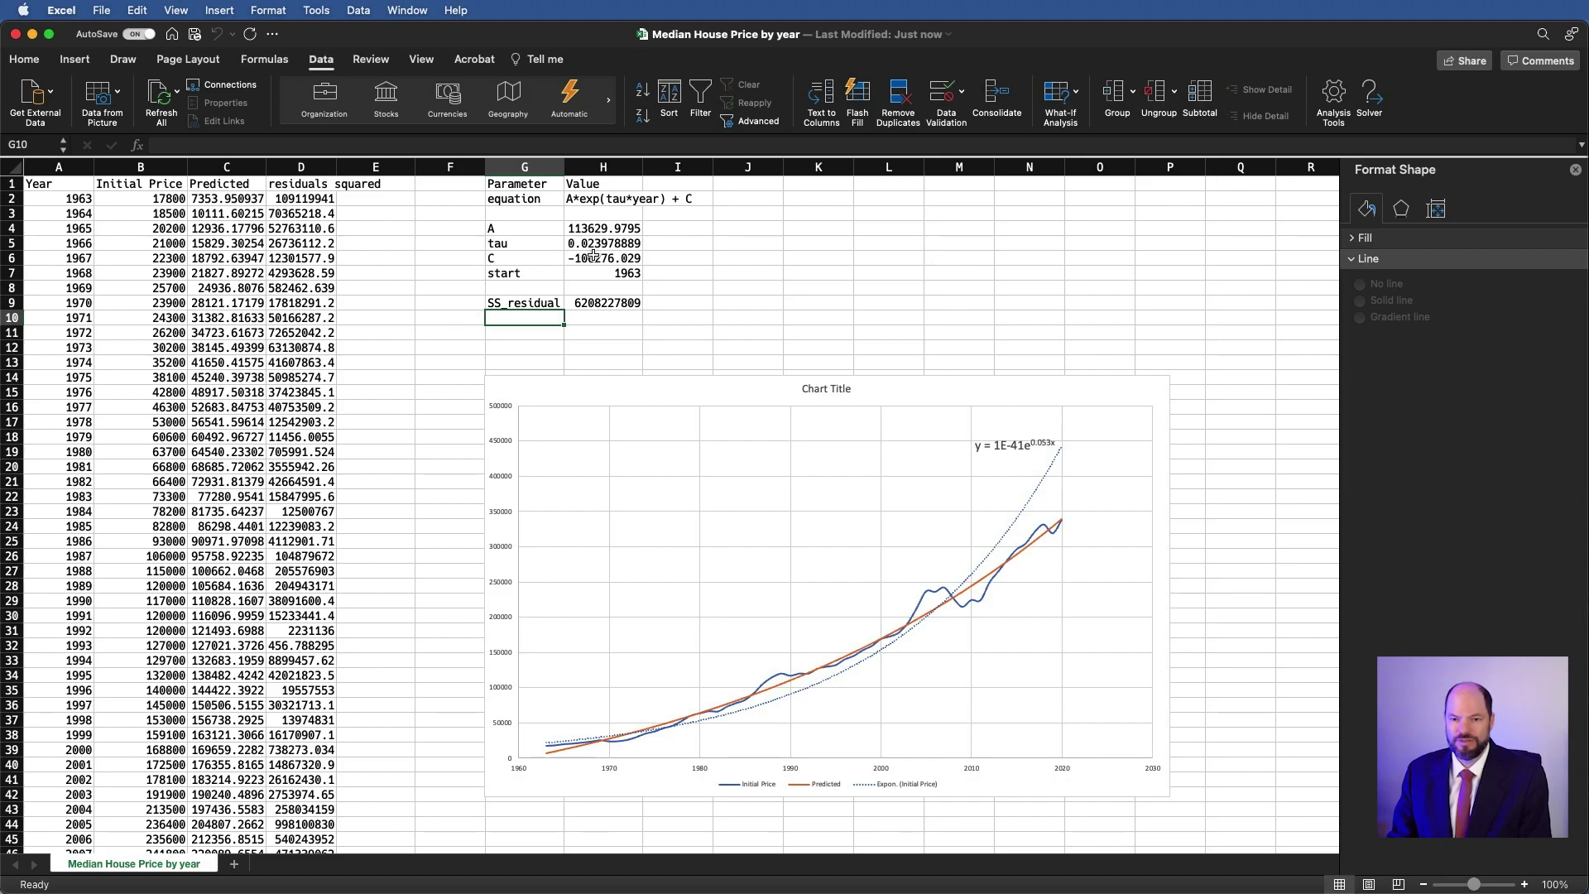
Inspect the Predicted formula in C2 and the SS_residual formula in H9
click(233, 200)
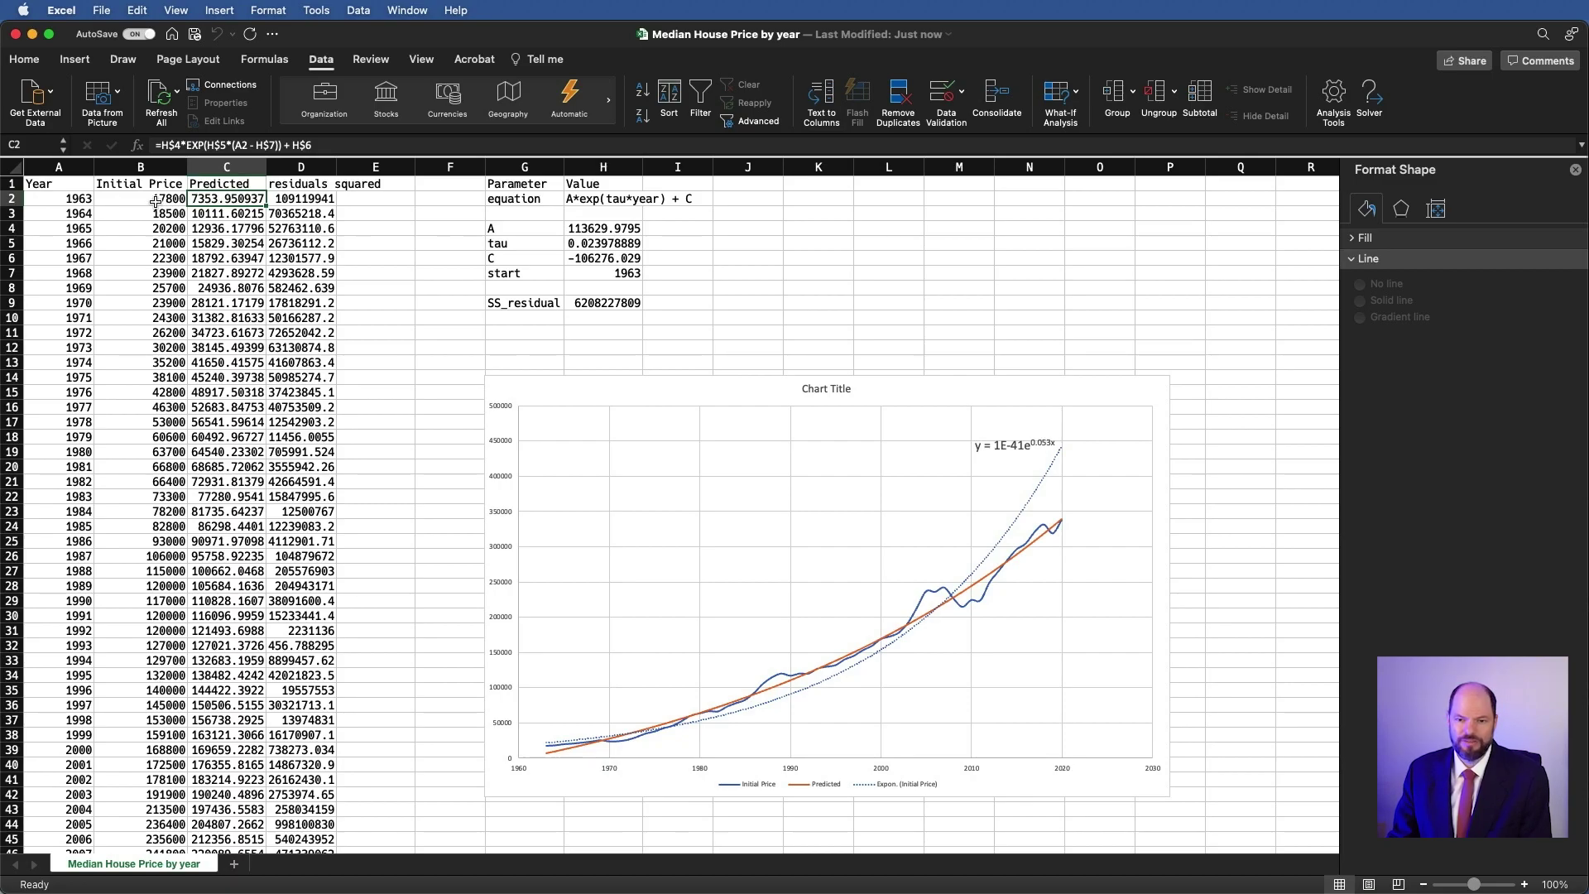
click(594, 303)
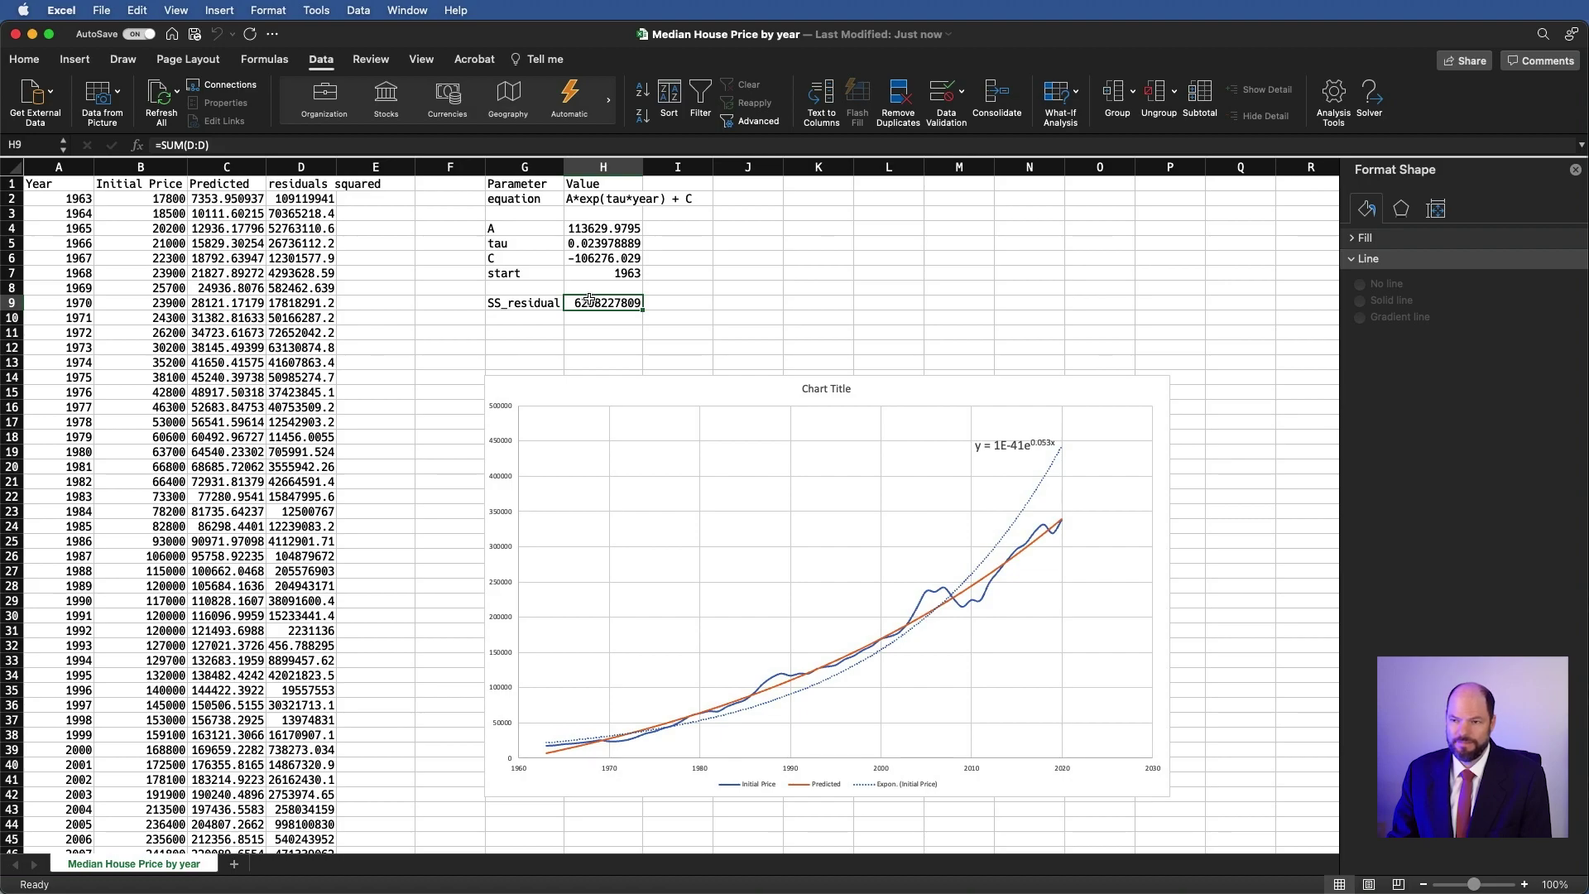
Reopen Solver and enable Make Unconstrained Variables Non-Negative, leaving the solving method at GRG Nonlinear
click(1371, 93)
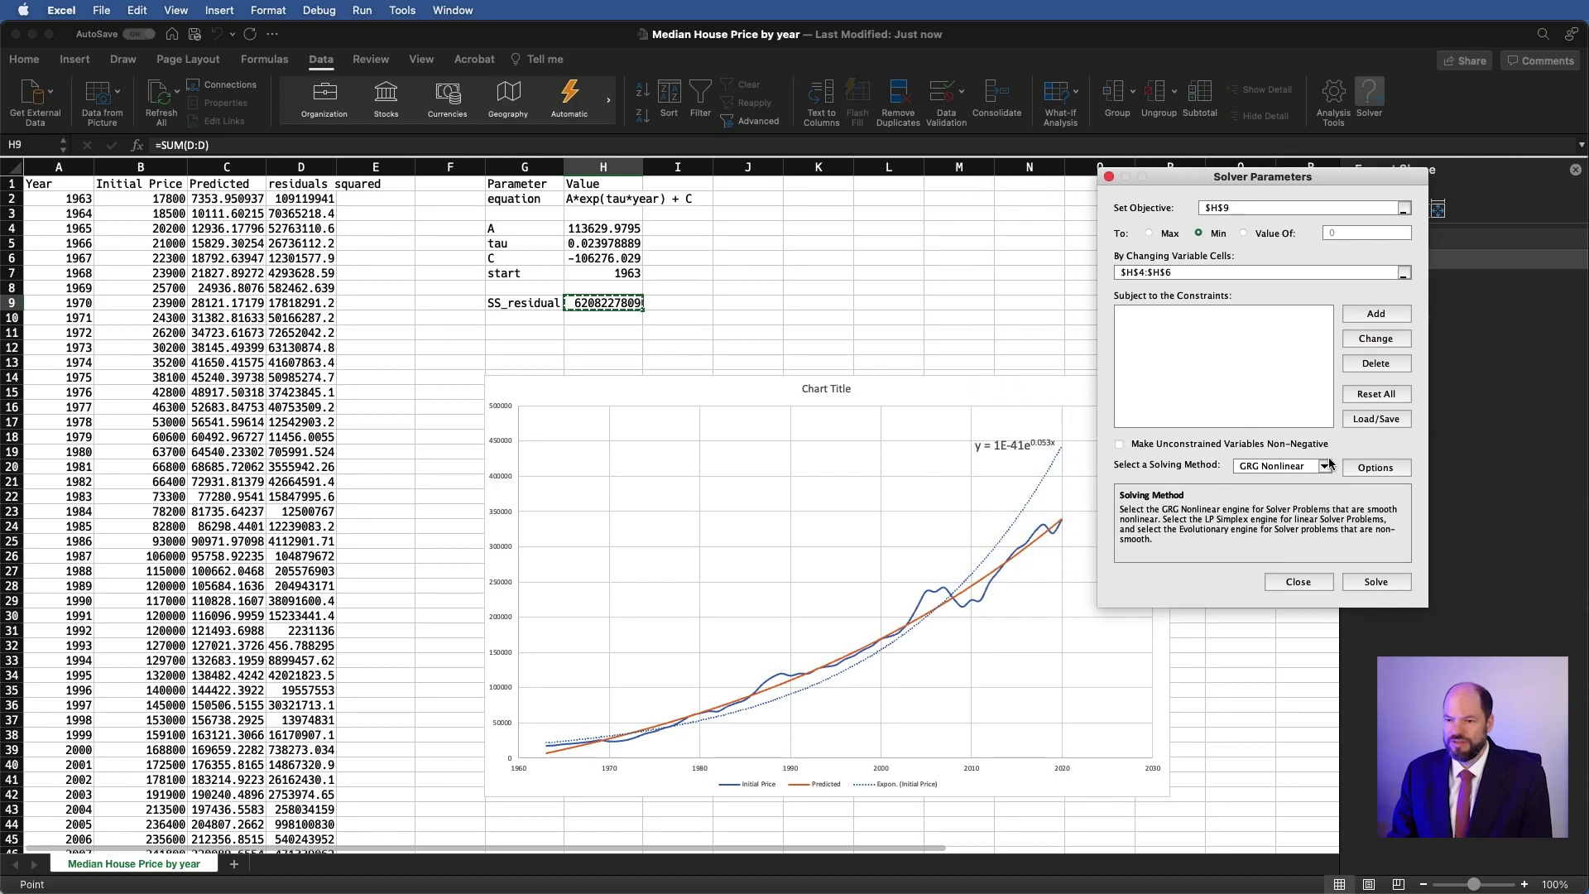
click(1324, 466)
click(1325, 469)
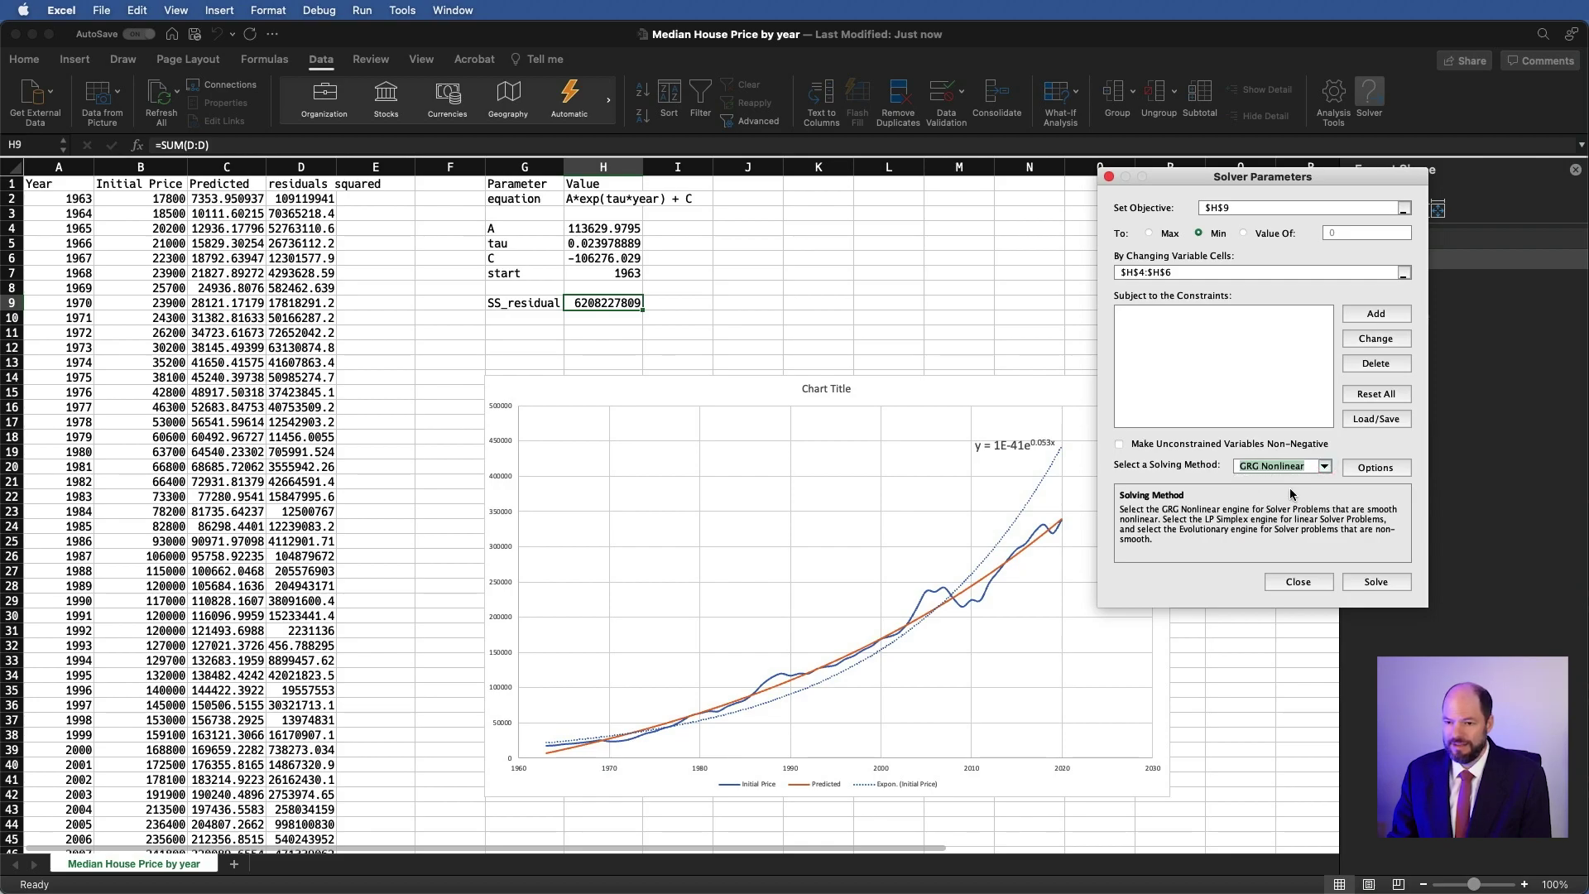
click(1121, 446)
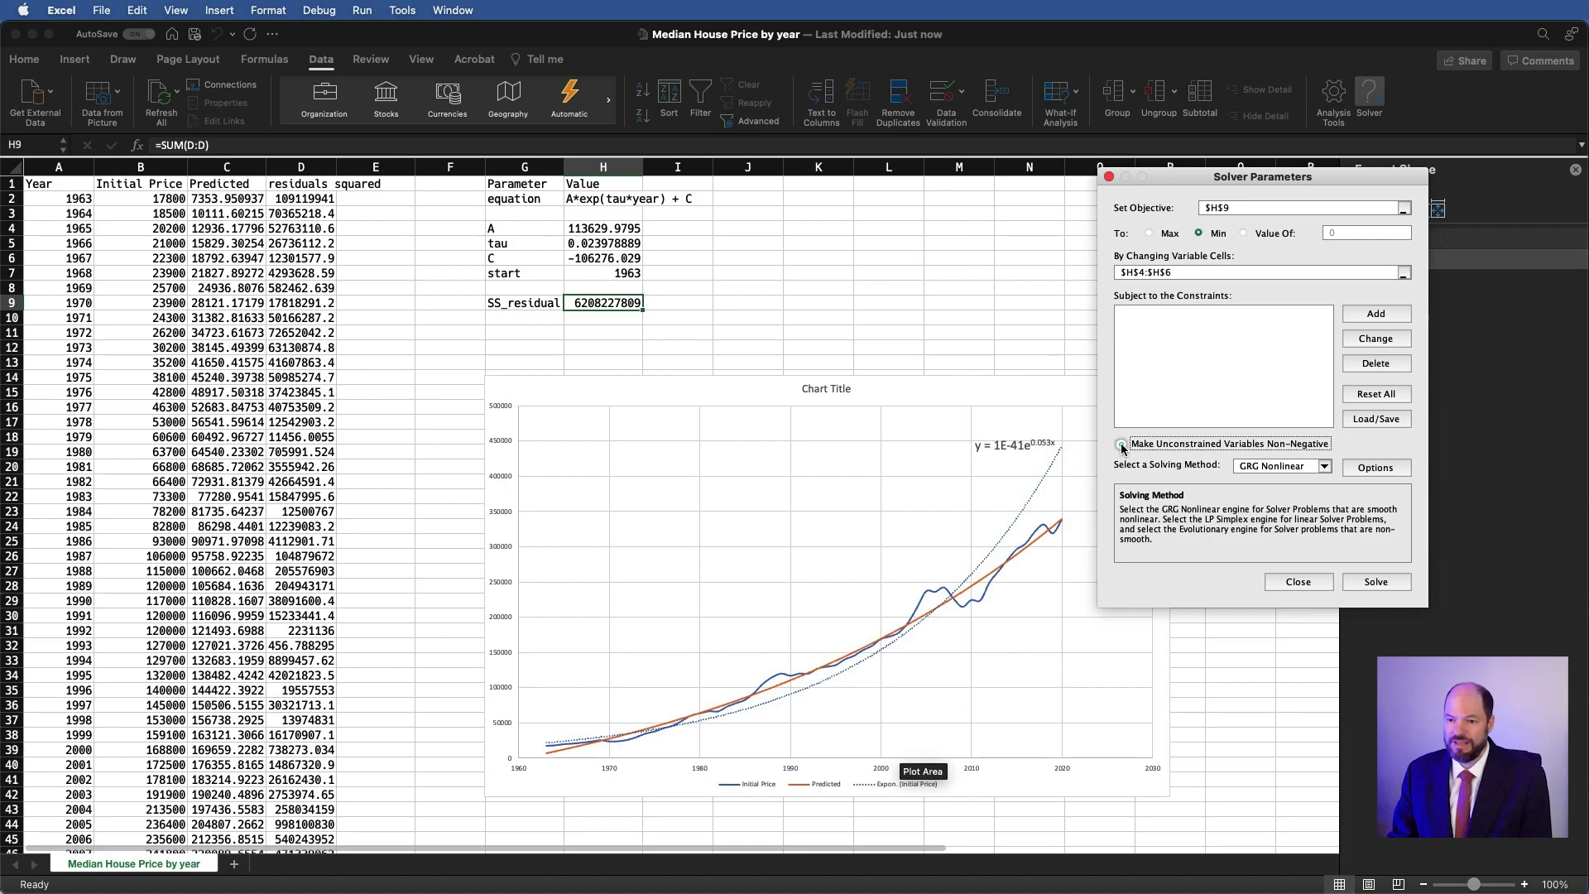
click(1121, 446)
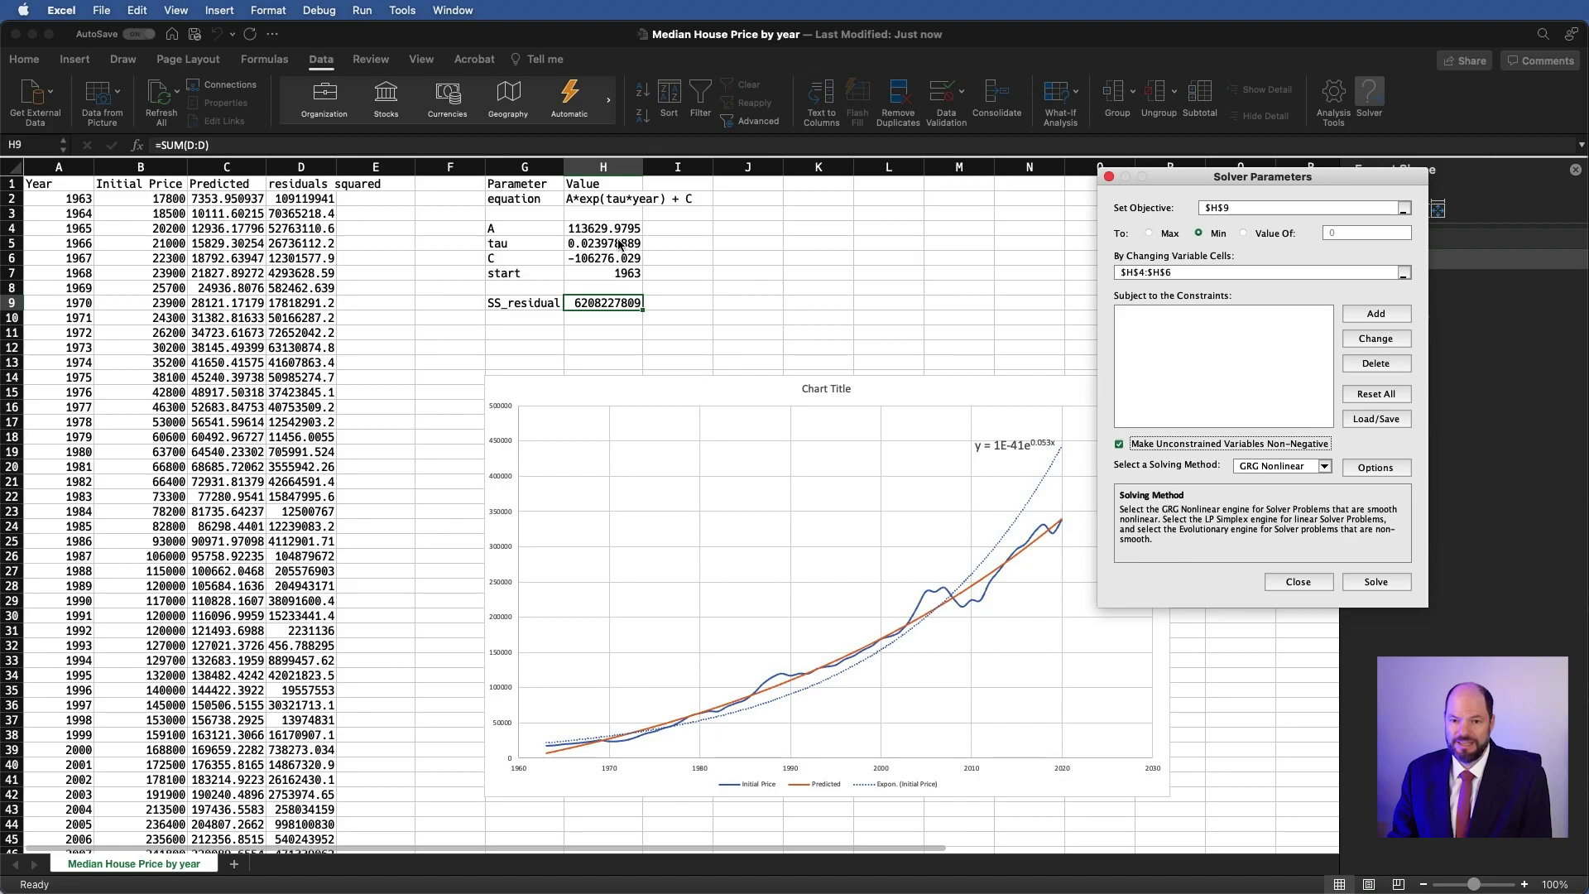
Close Solver and set the C value in H6 to 0
click(593, 260)
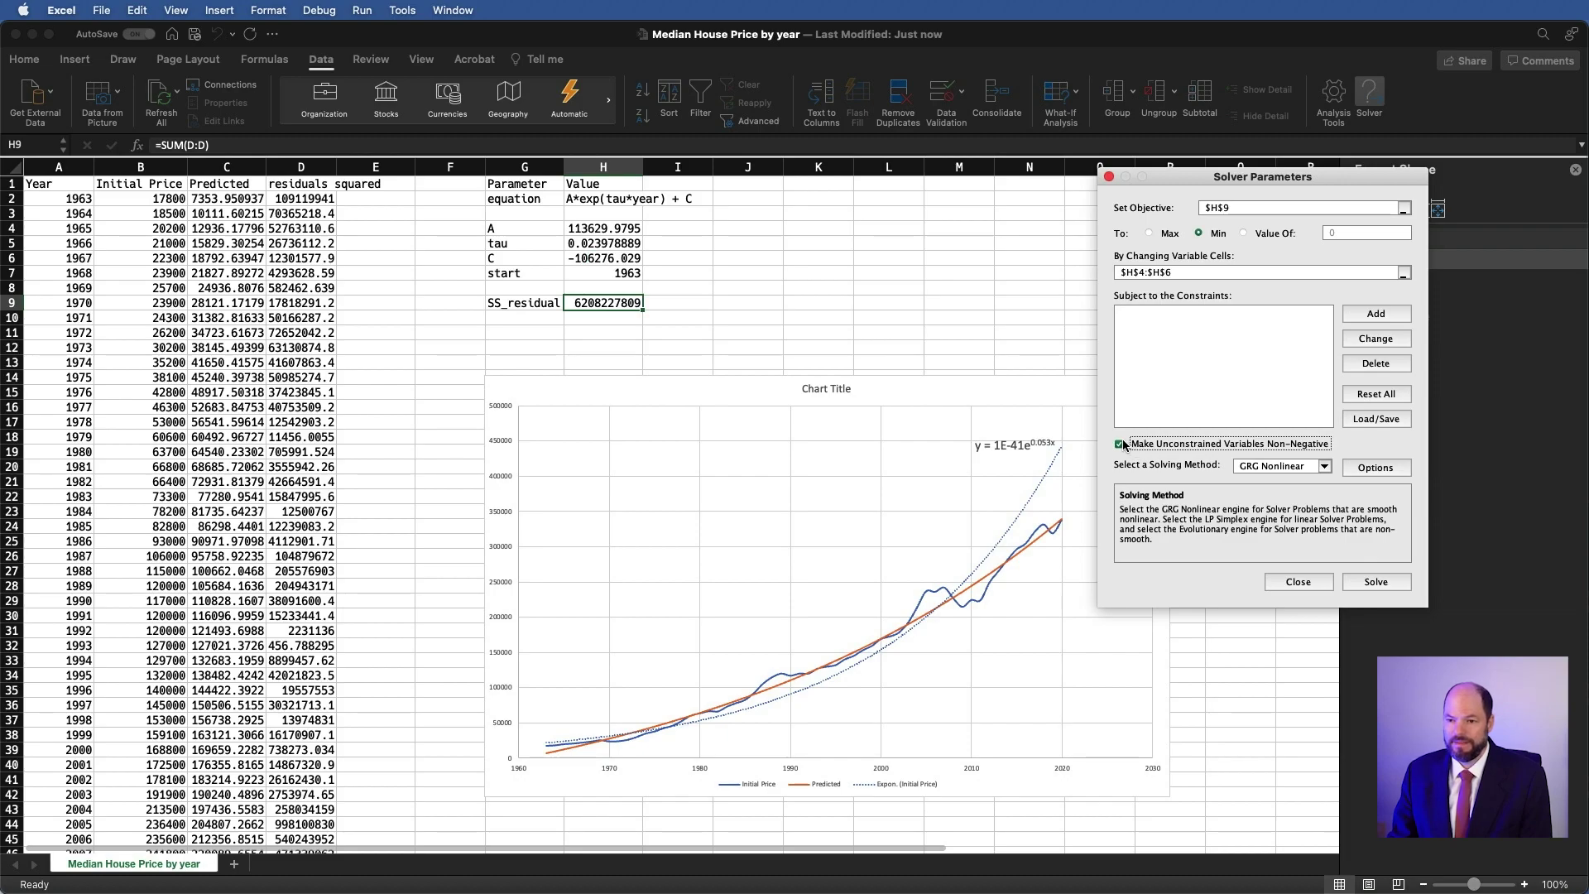
click(1278, 582)
click(614, 261)
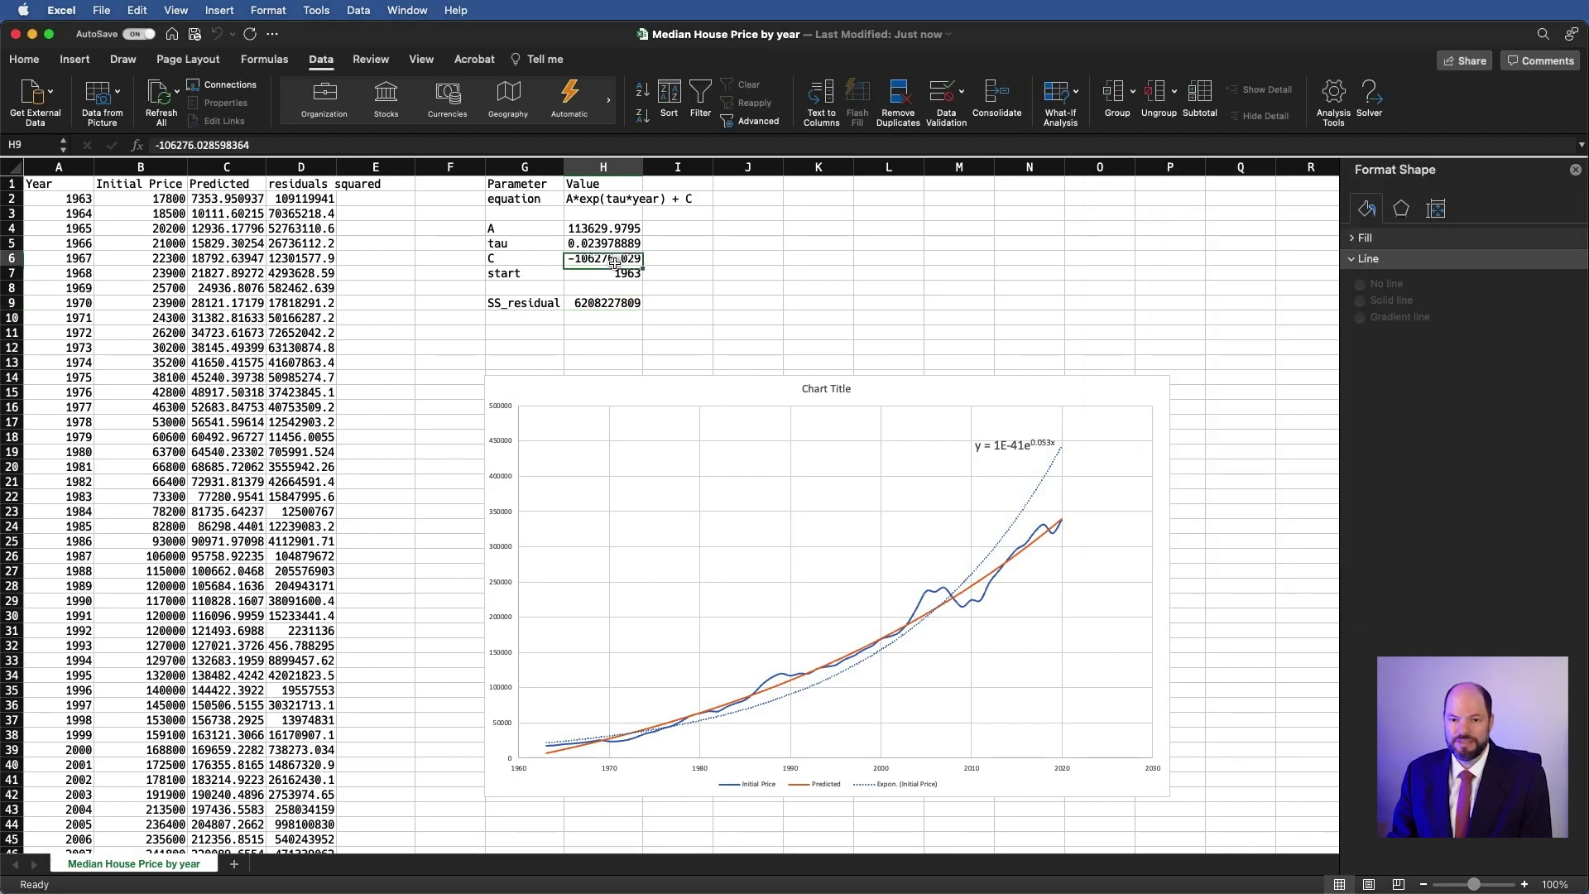
text(0)
key(Return)
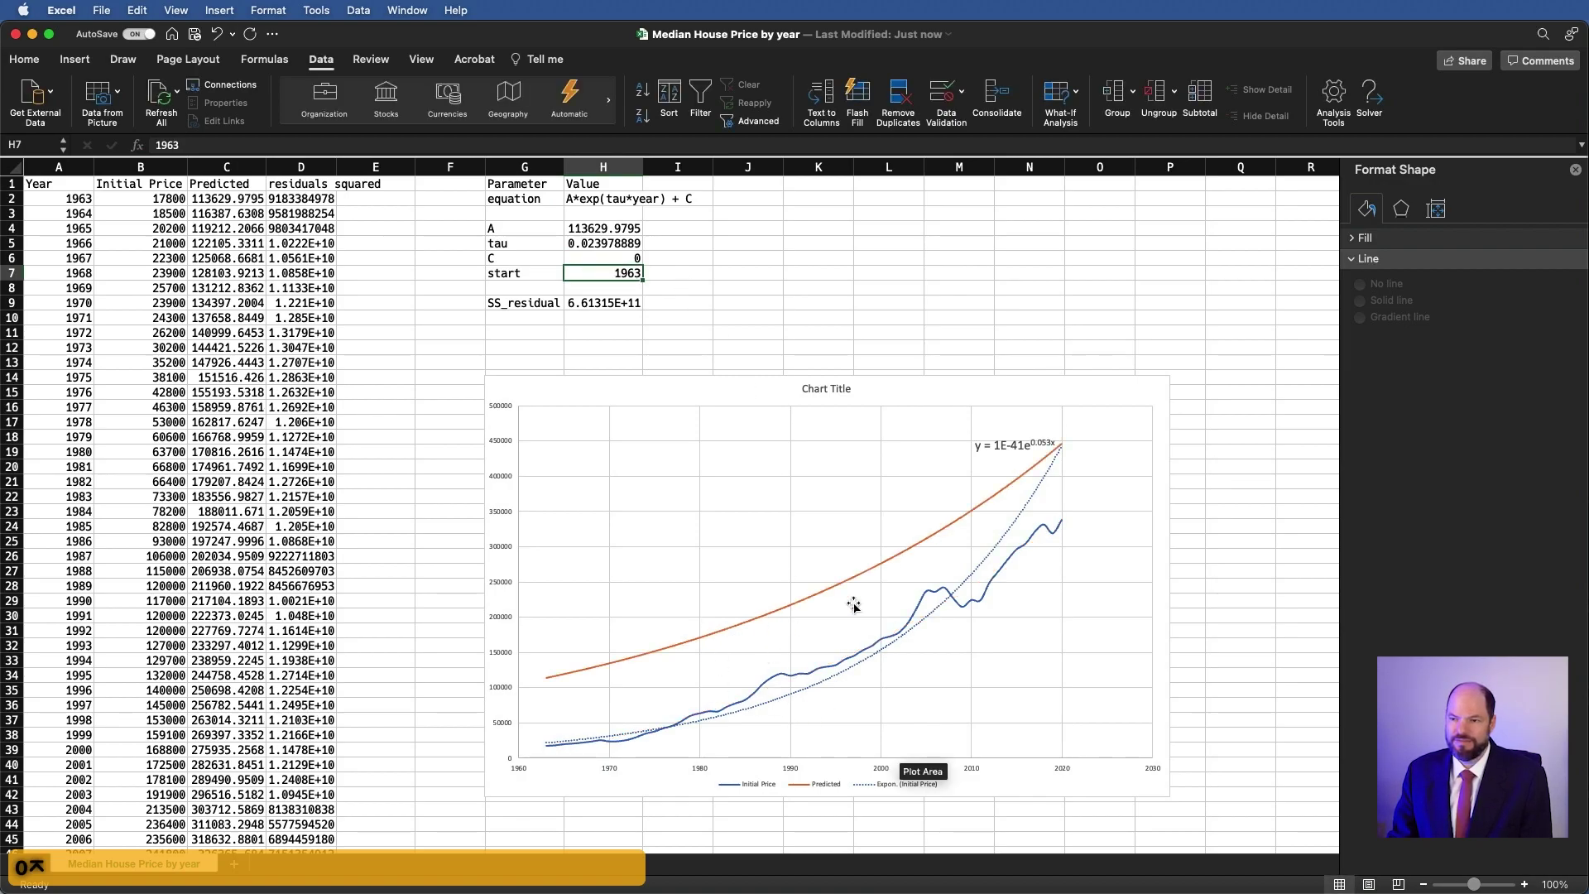
Run Solver on H4:H6 to minimise H9 with unconstrained variables kept non-negative, and keep the Solver solution
click(1365, 95)
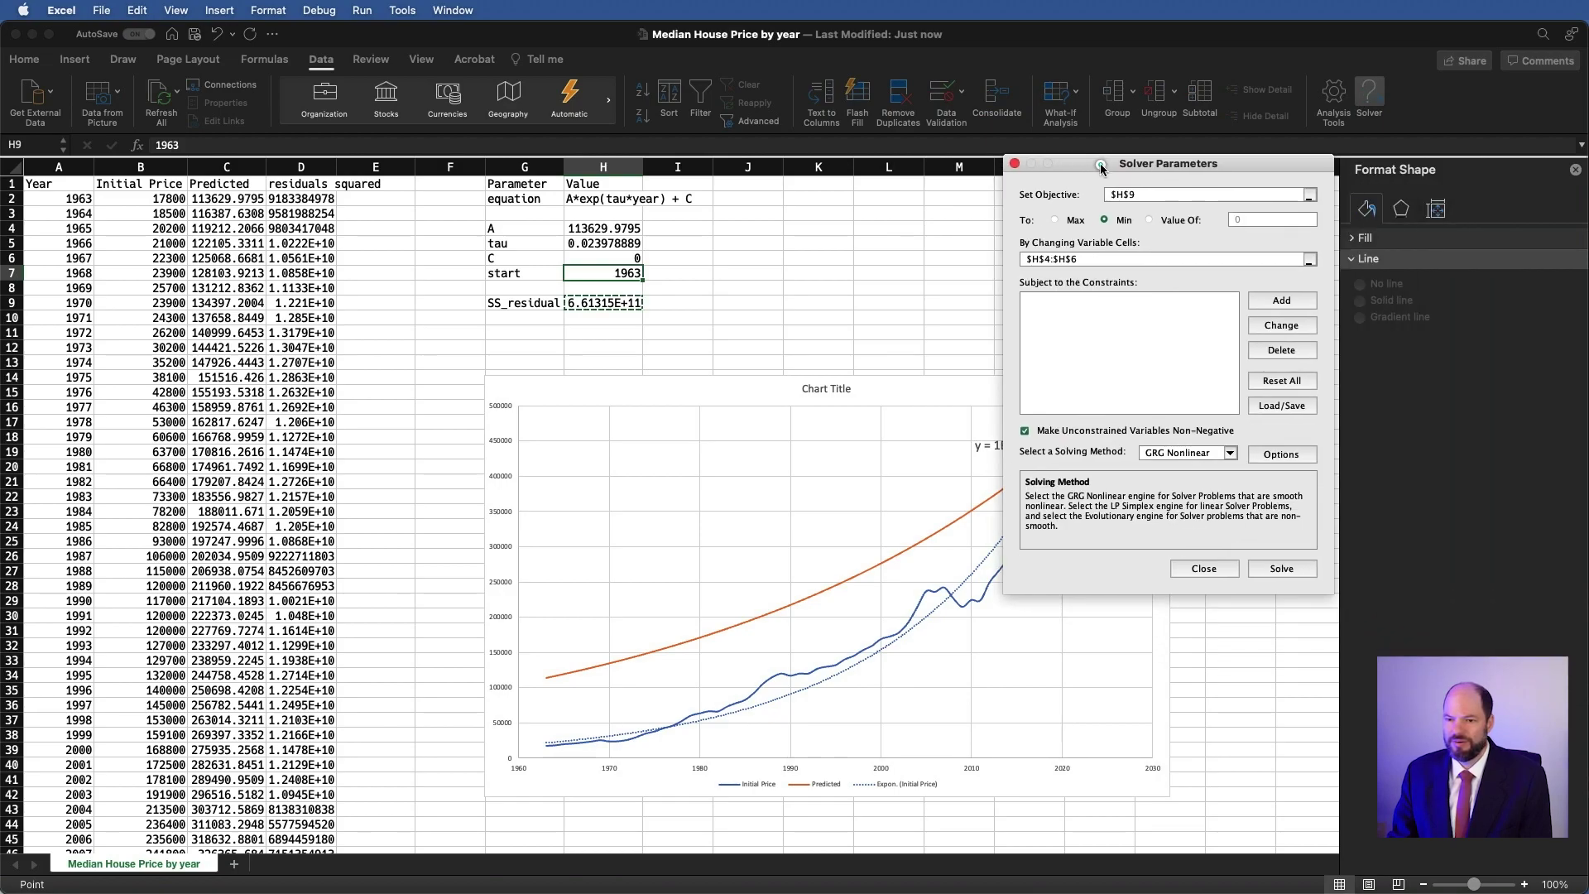
click(1119, 258)
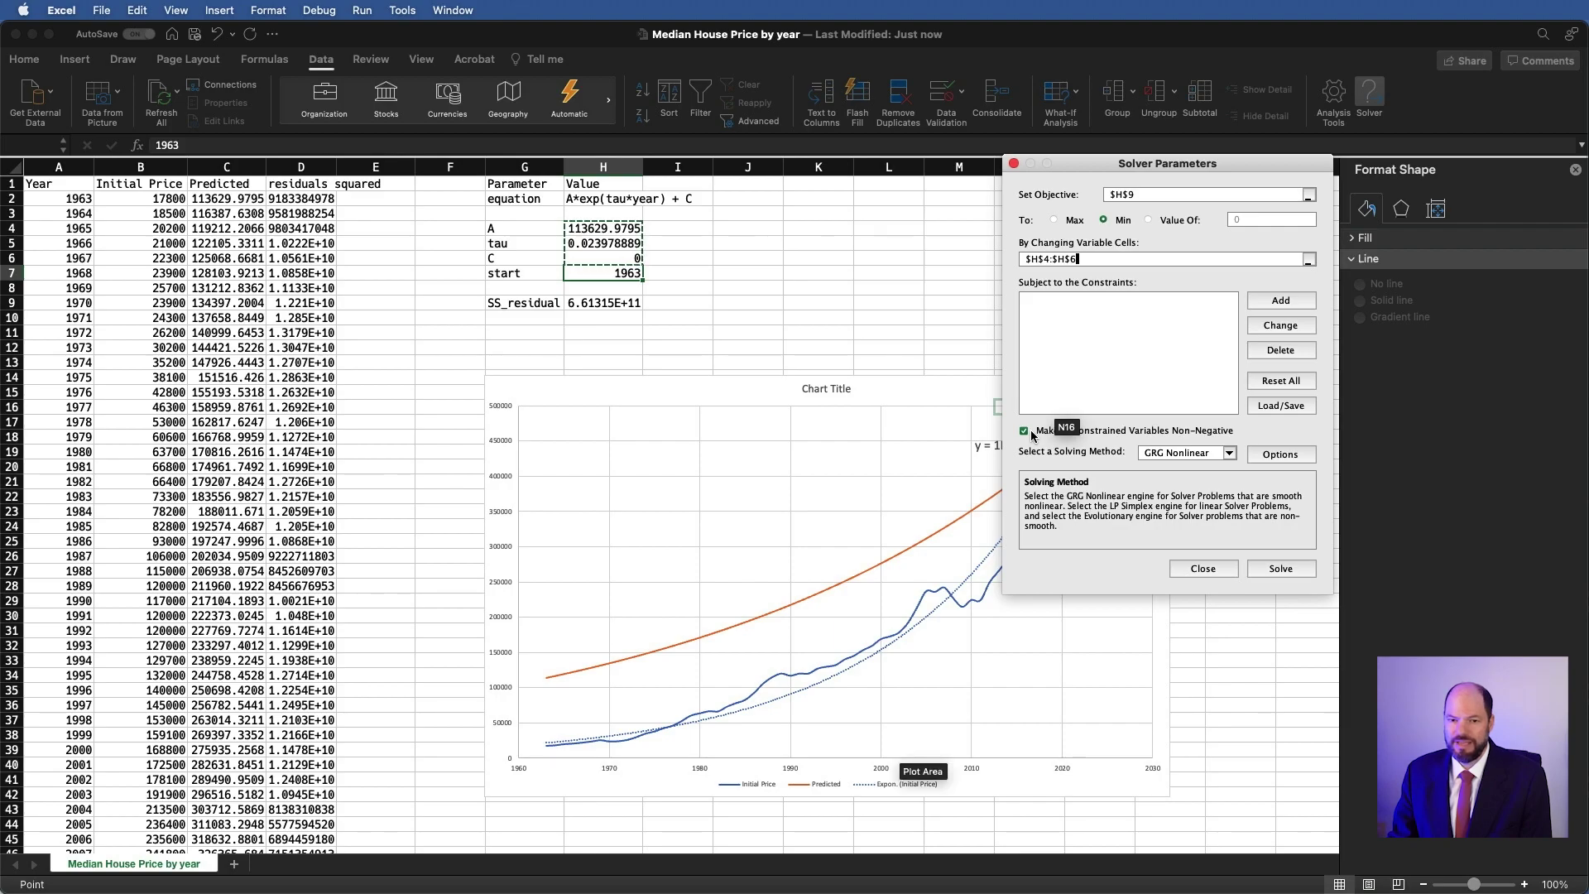
click(1299, 566)
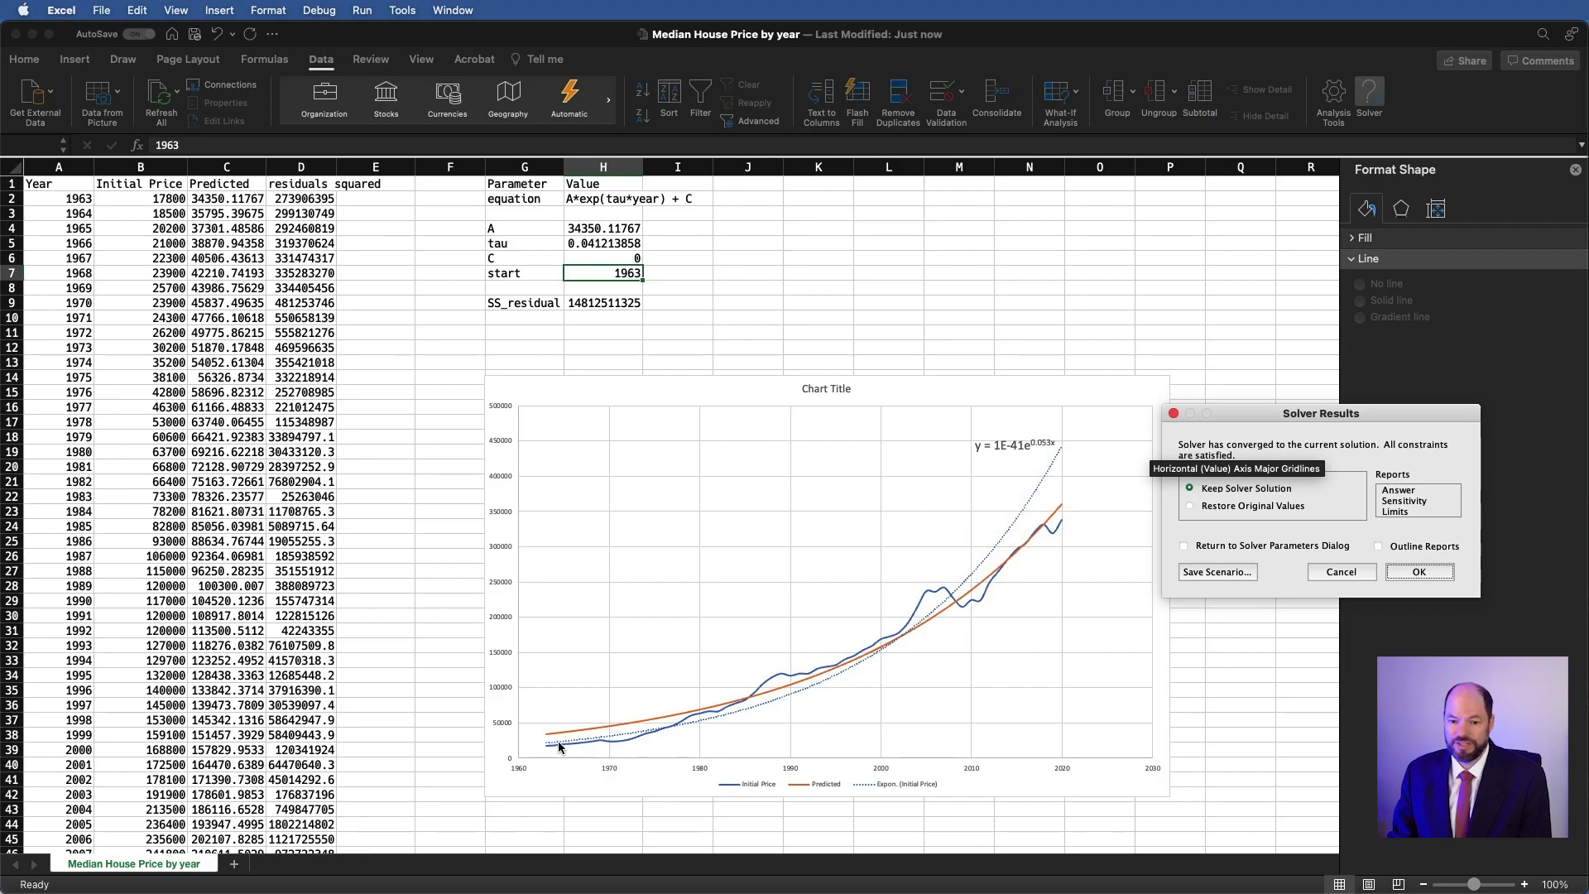
click(1418, 571)
Disable Make Unconstrained Variables Non-Negative in Solver and set the starting C value in H6 to -10000
click(1369, 95)
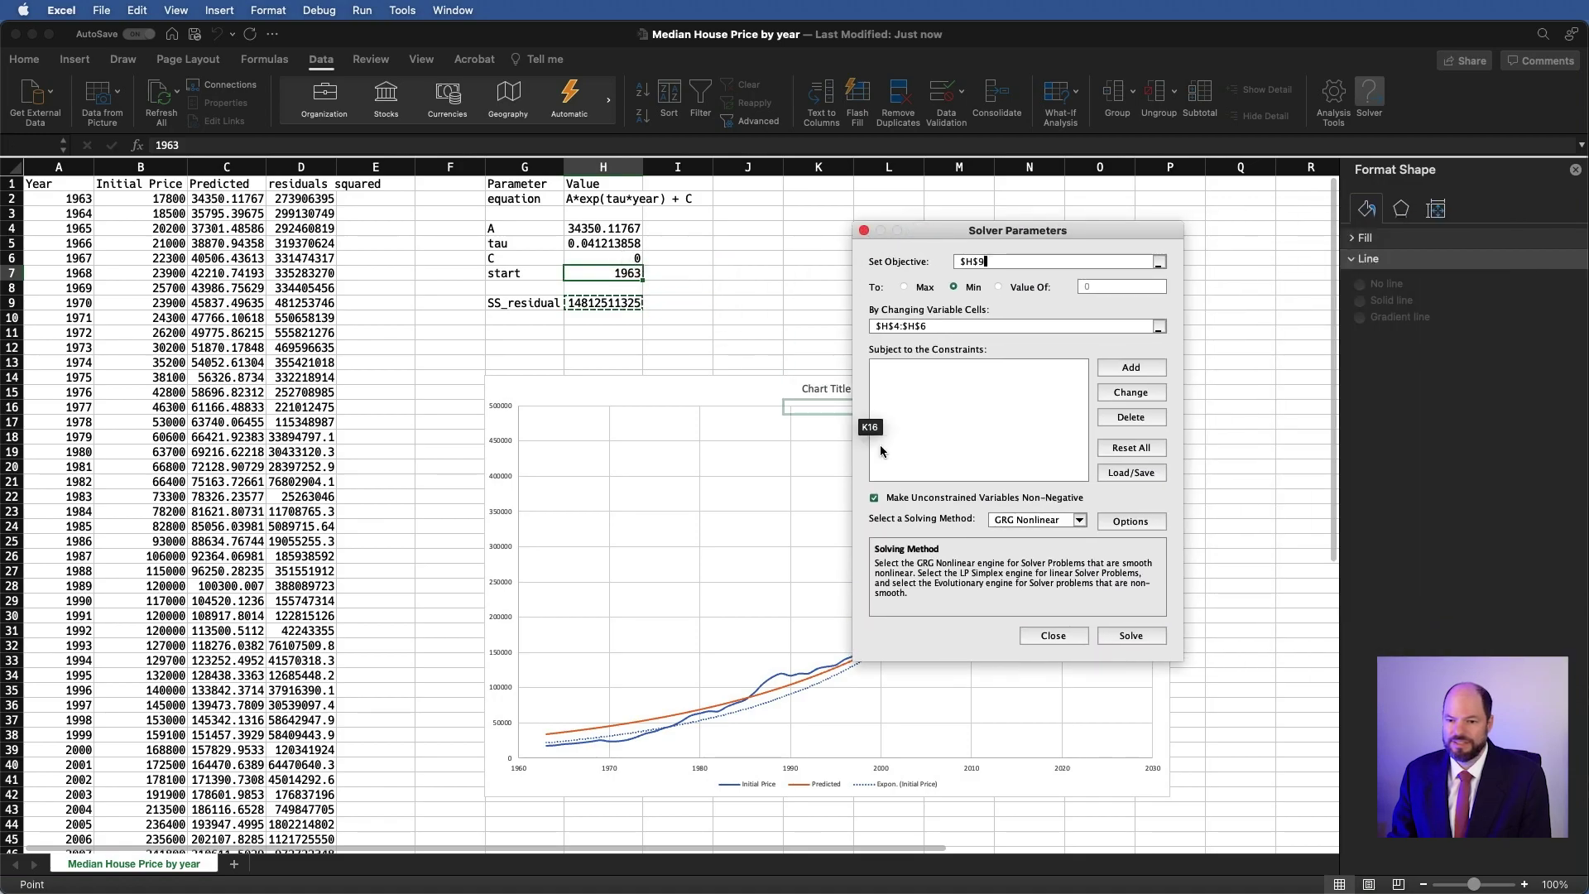
click(1131, 635)
click(601, 257)
text(-1000)
key(Return)
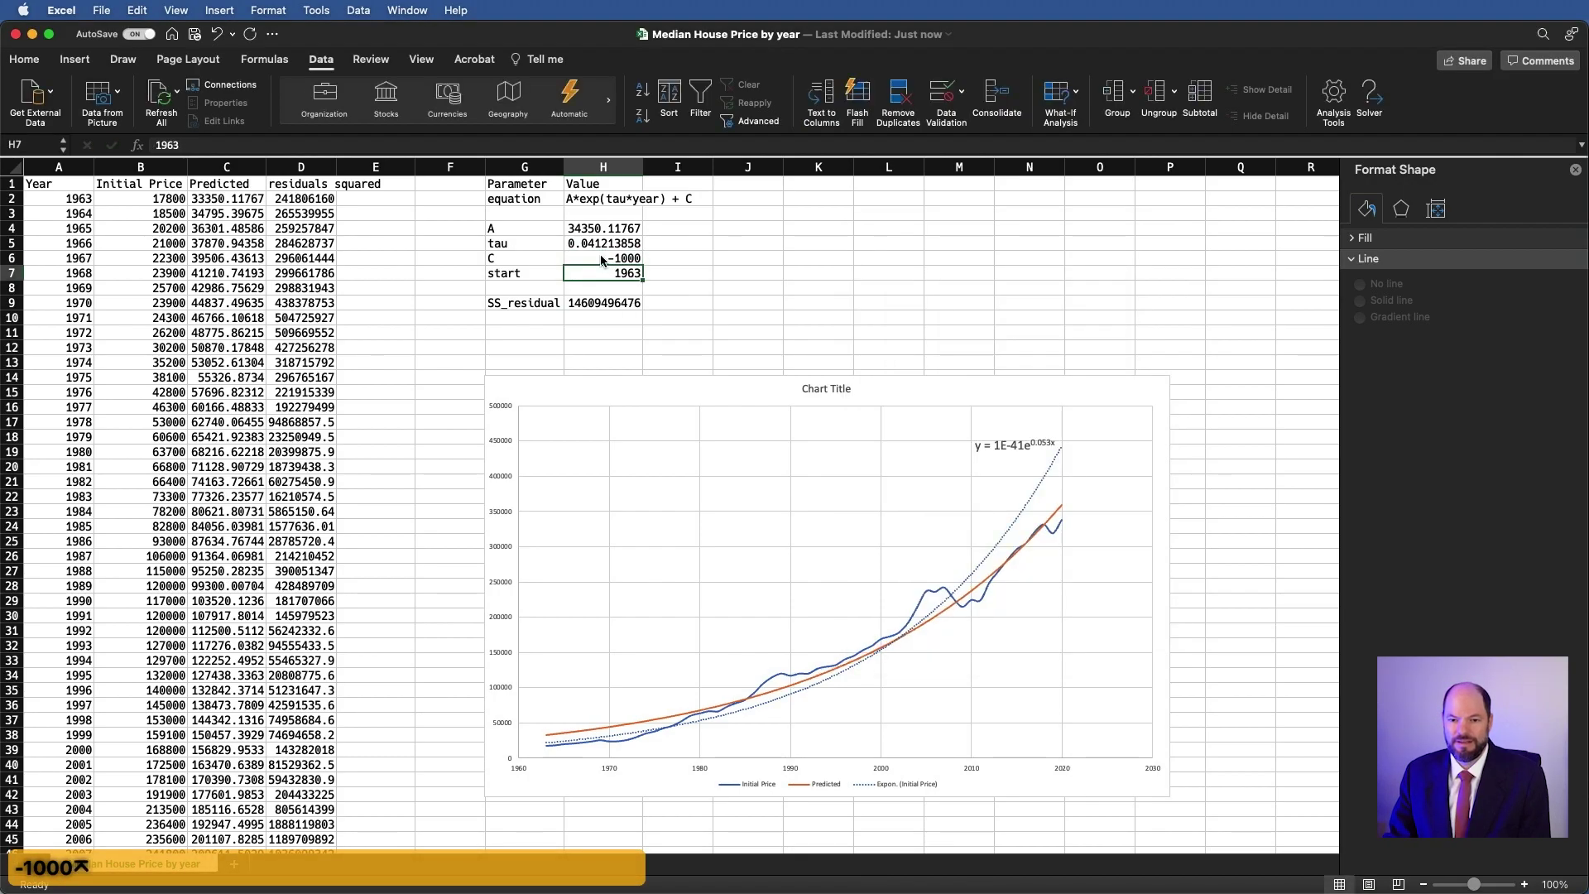
click(603, 260)
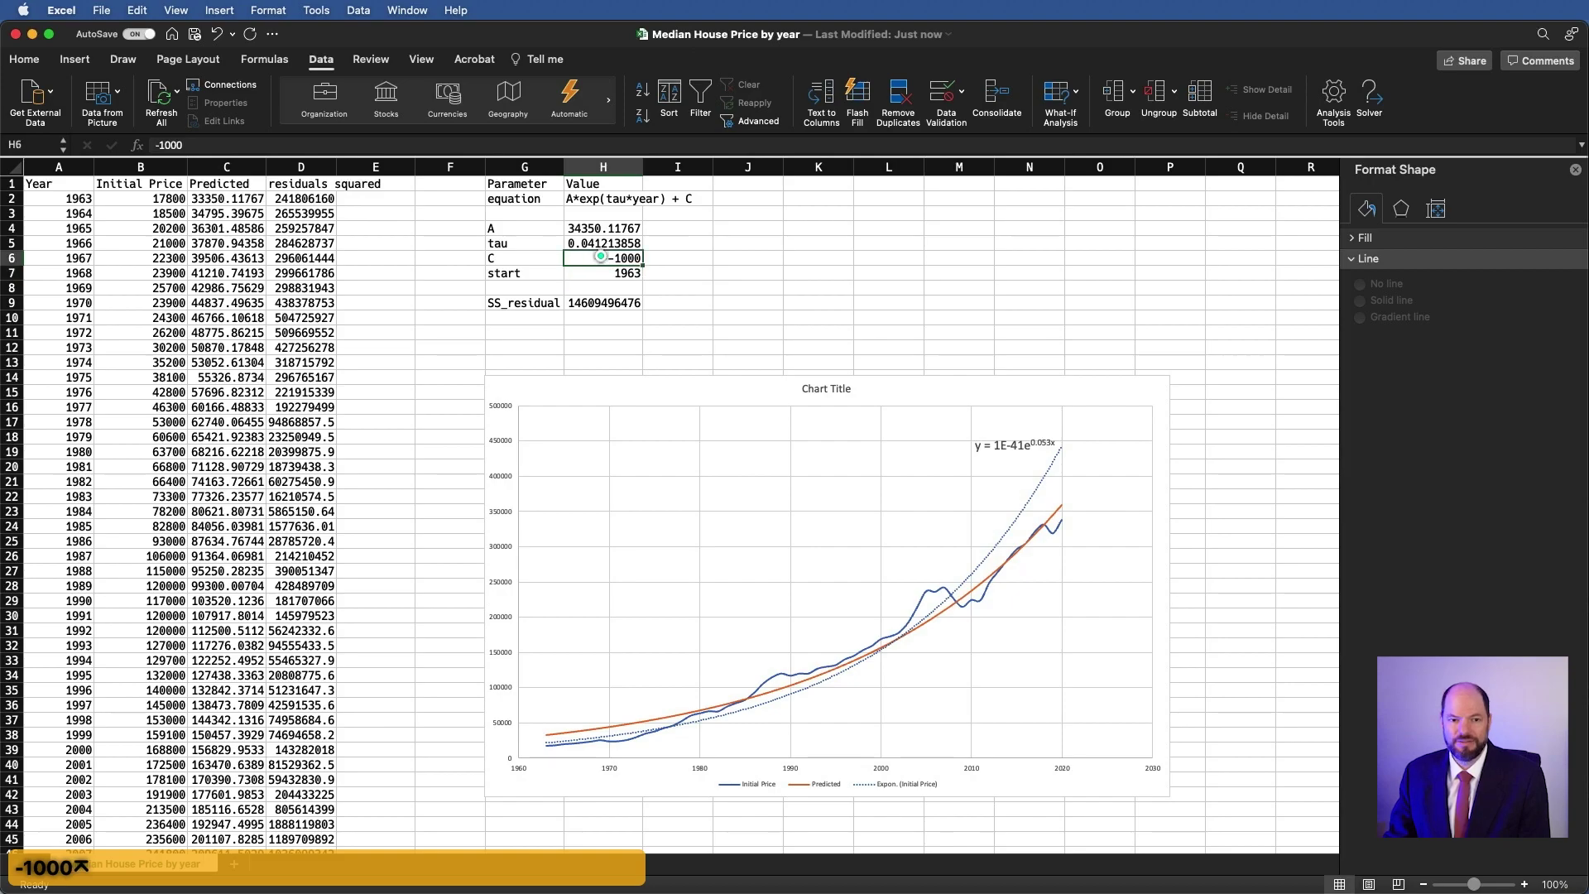
click(285, 151)
text(0)
key(Return)
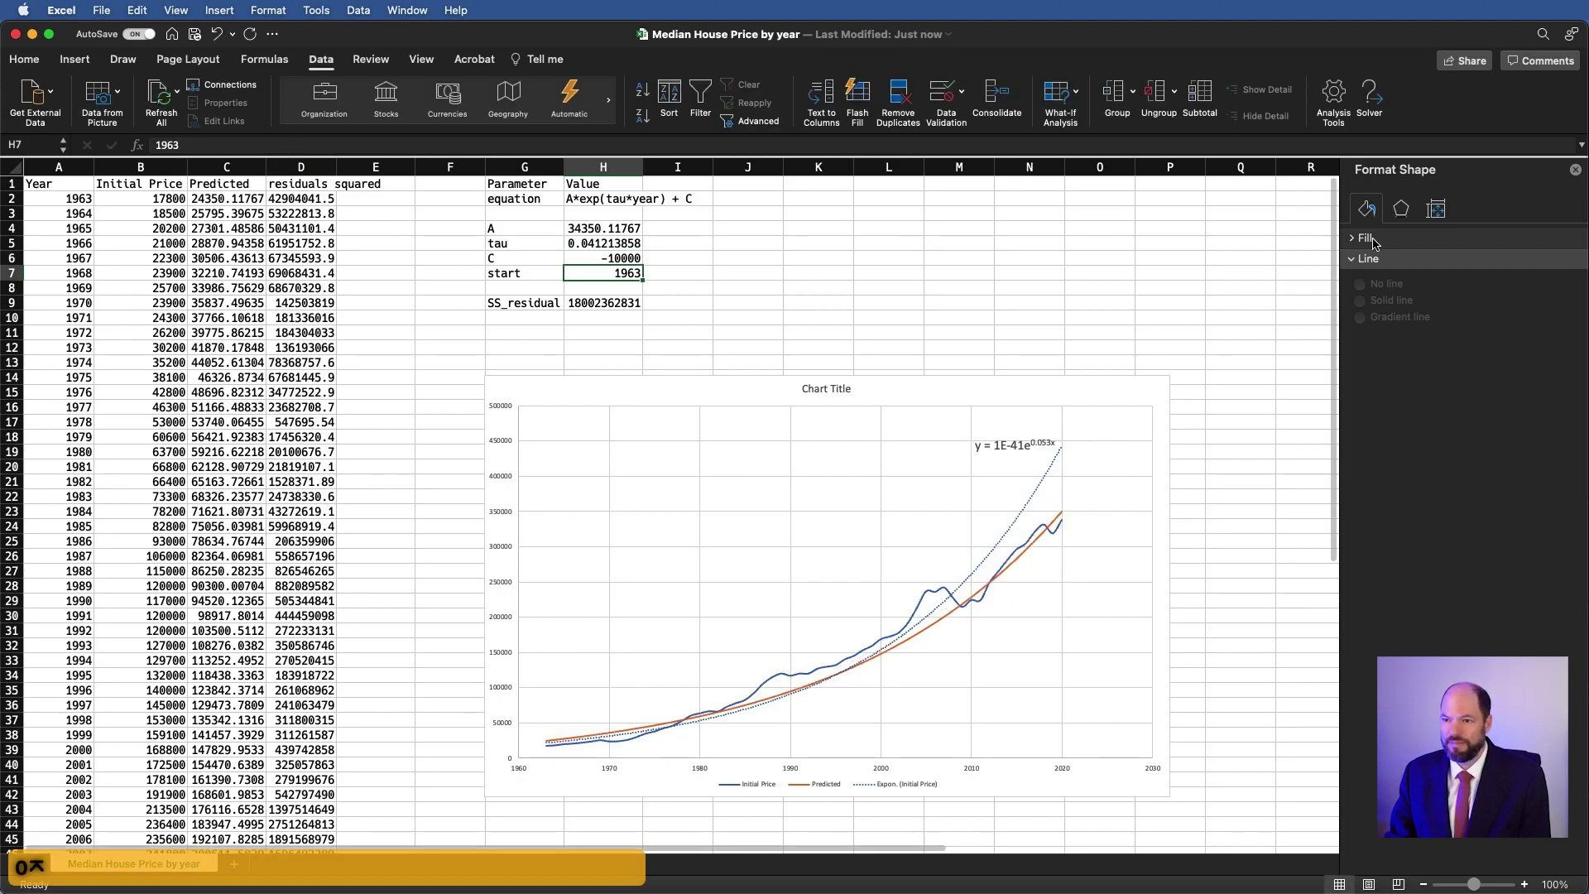
Run Solver again to minimise H9 by changing H4:H6 with negative values allowed, and keep the solution
click(1369, 98)
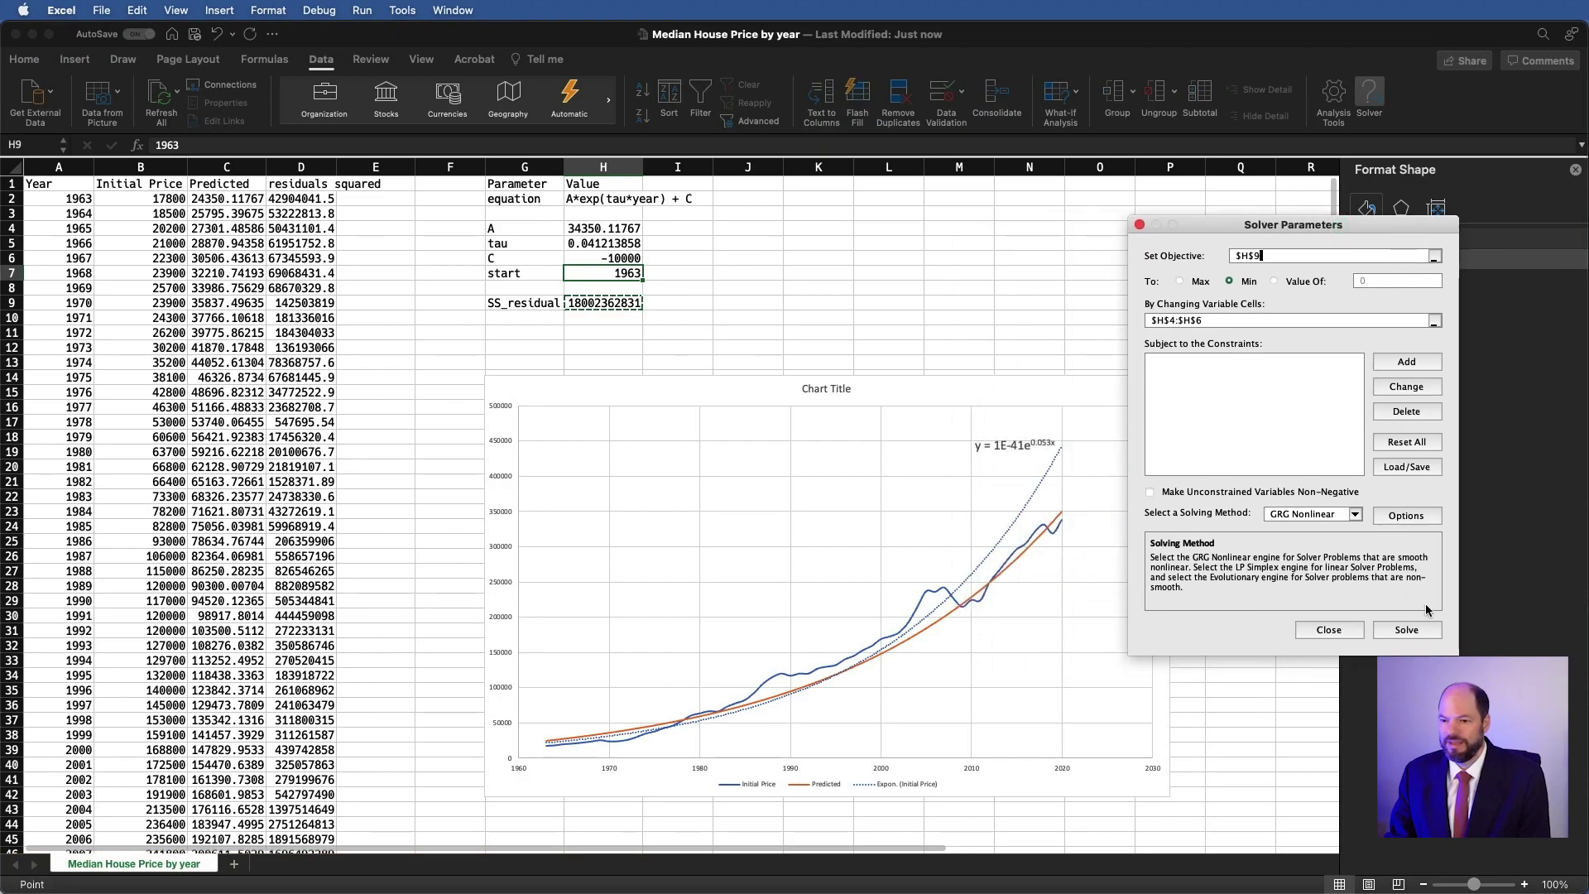
click(1411, 632)
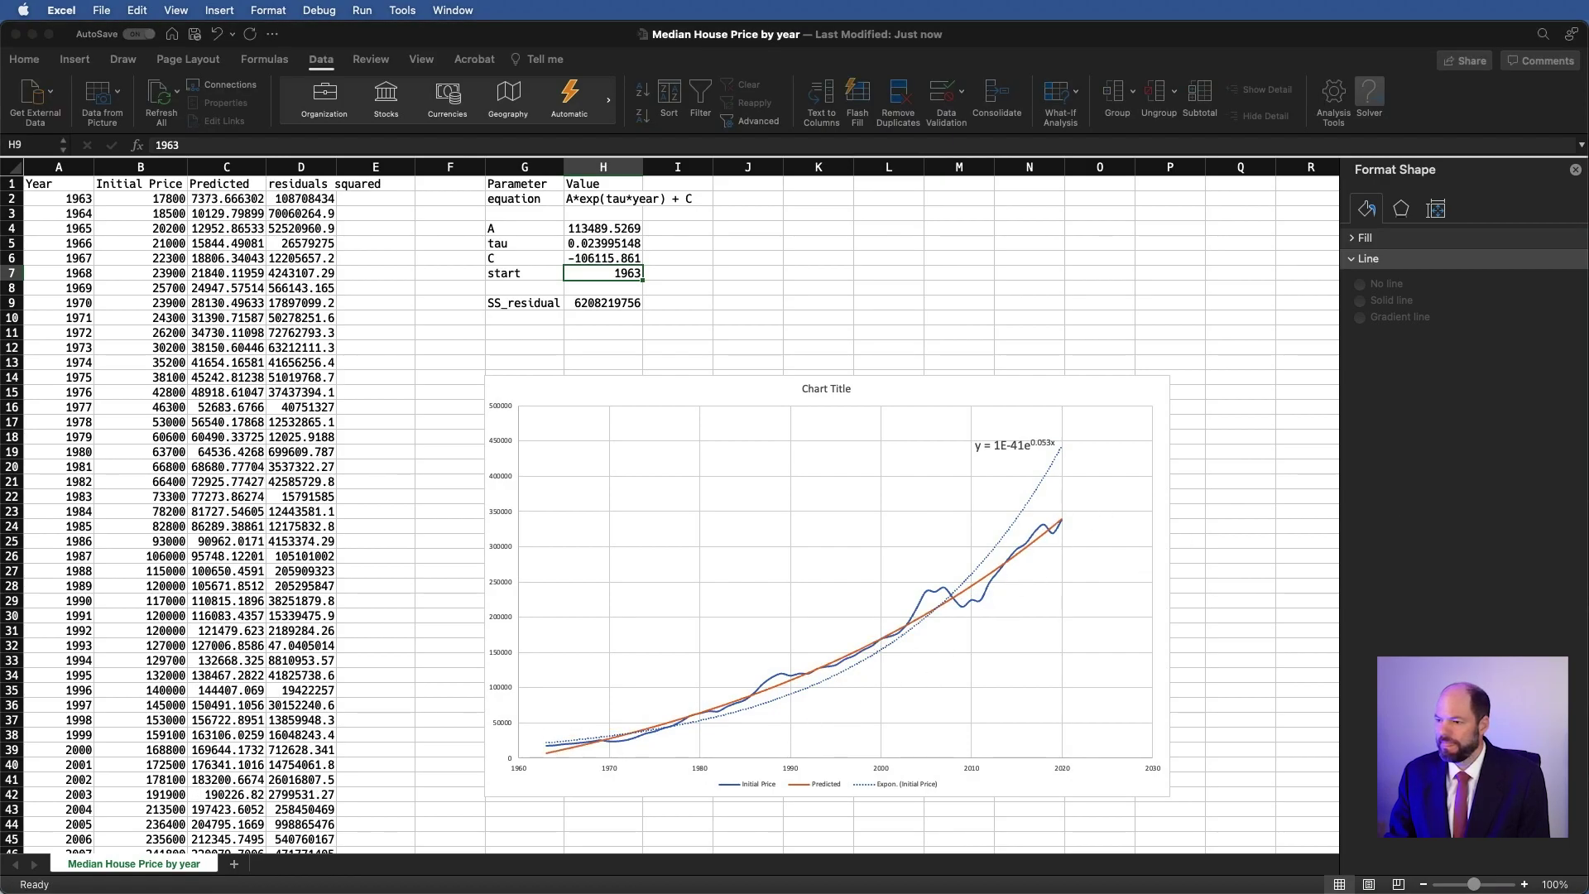
key(Return)
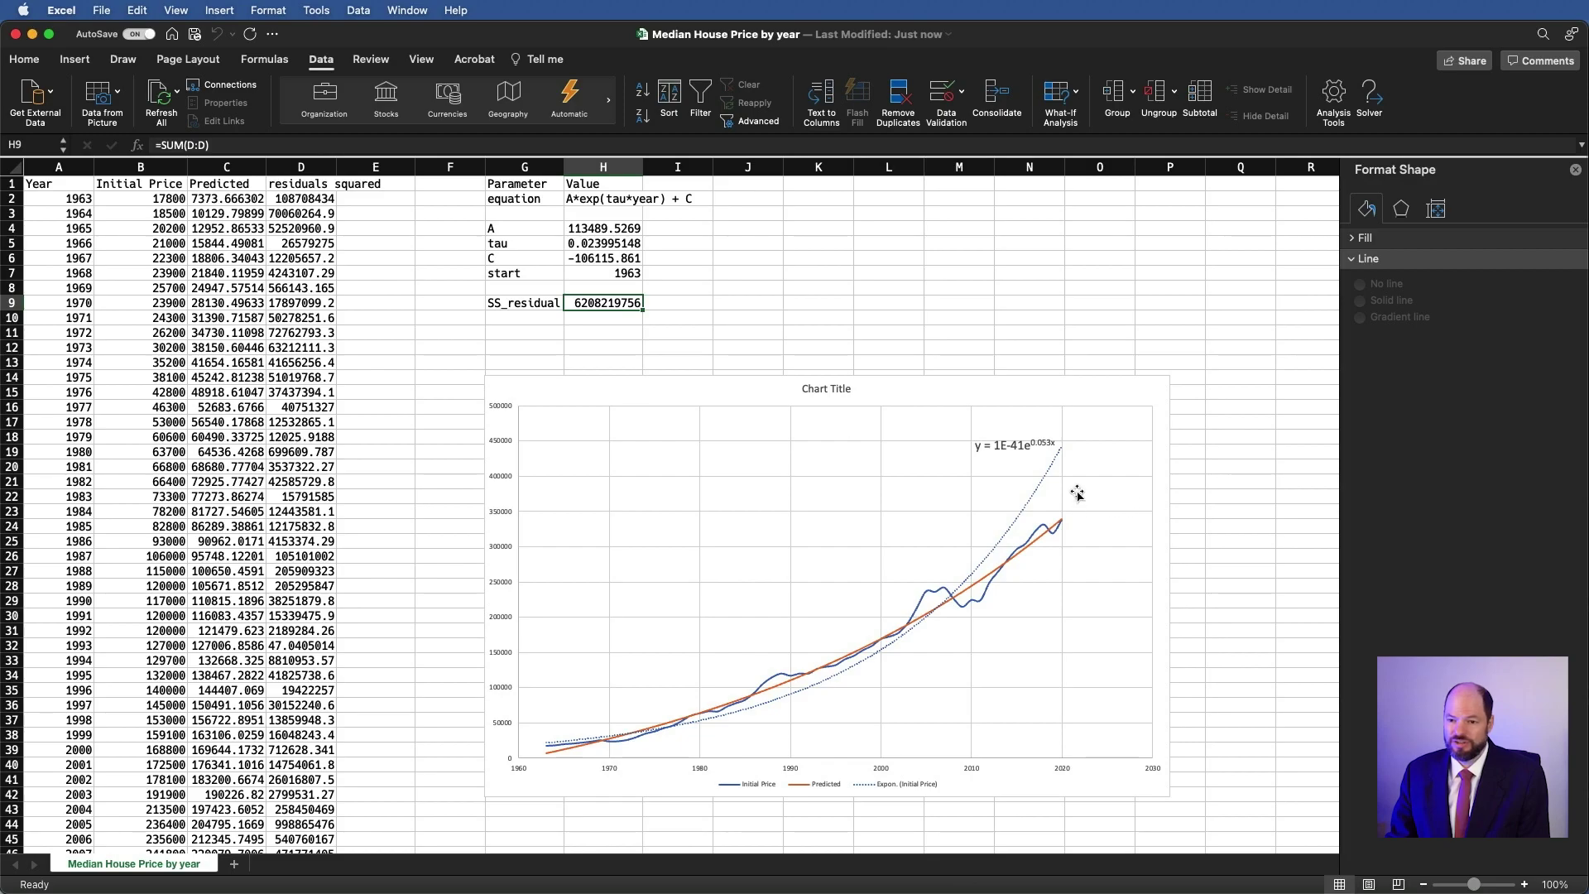
Display the R-squared value of the exponential trendline on the chart and select the Predicted series
click(1051, 471)
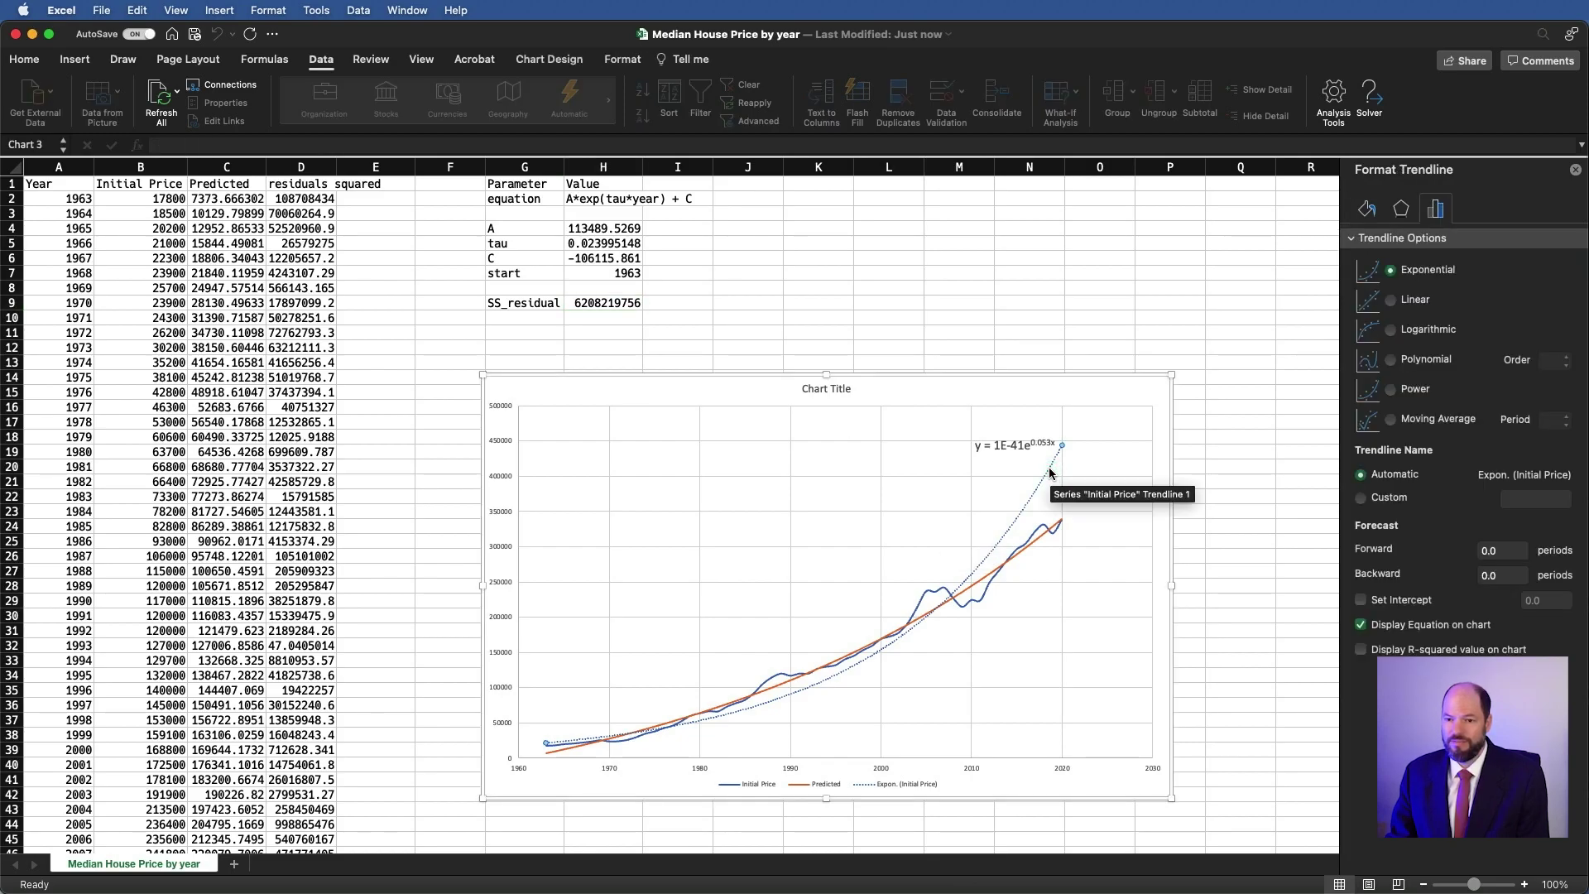
click(1361, 650)
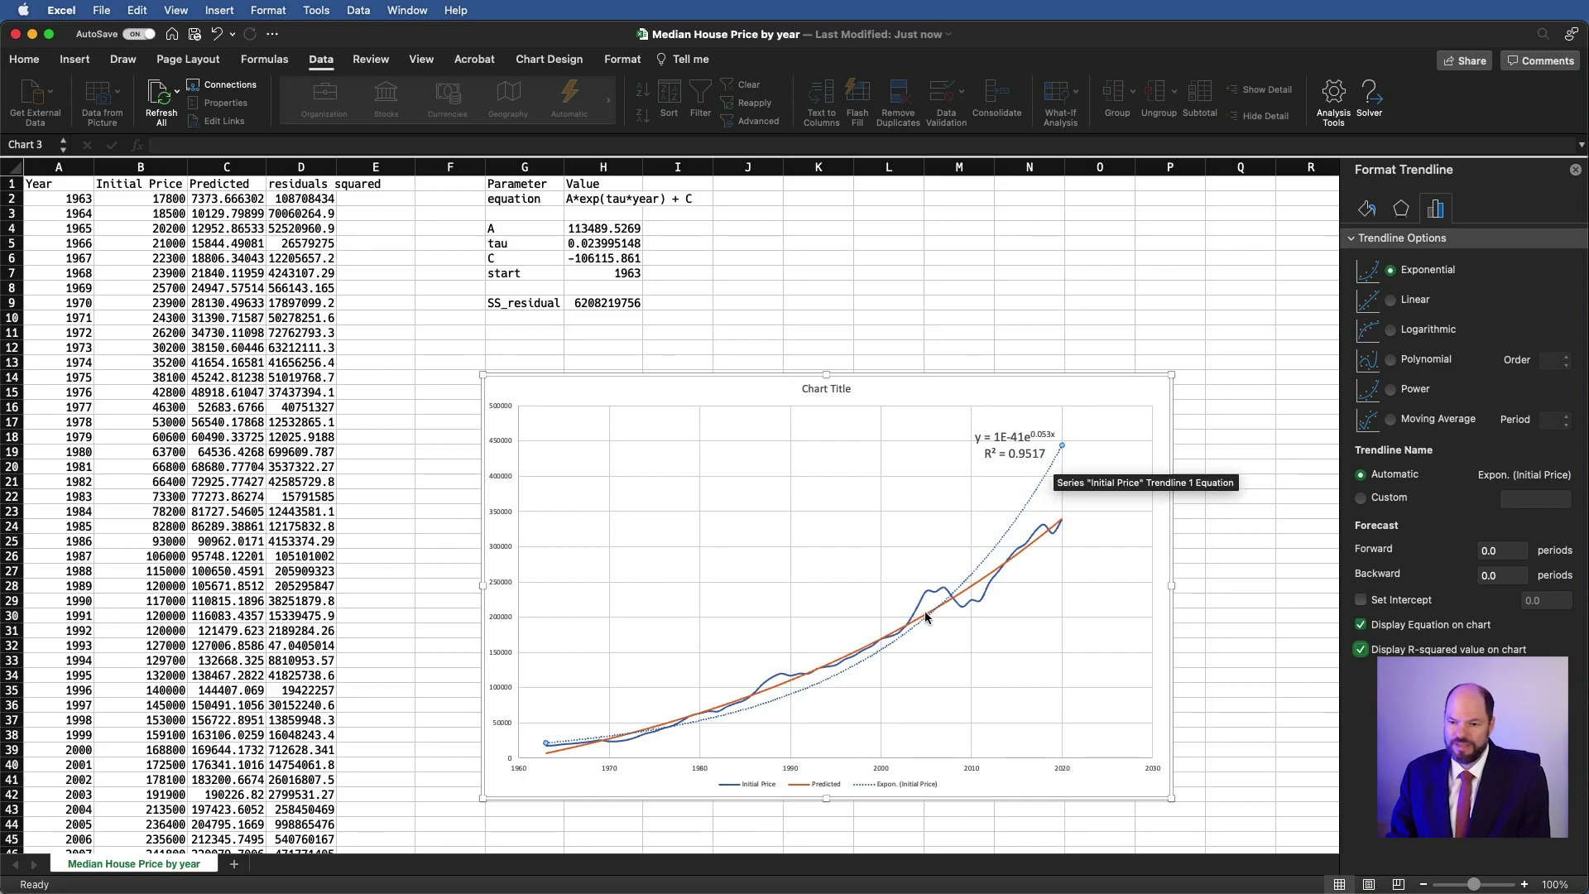
click(975, 587)
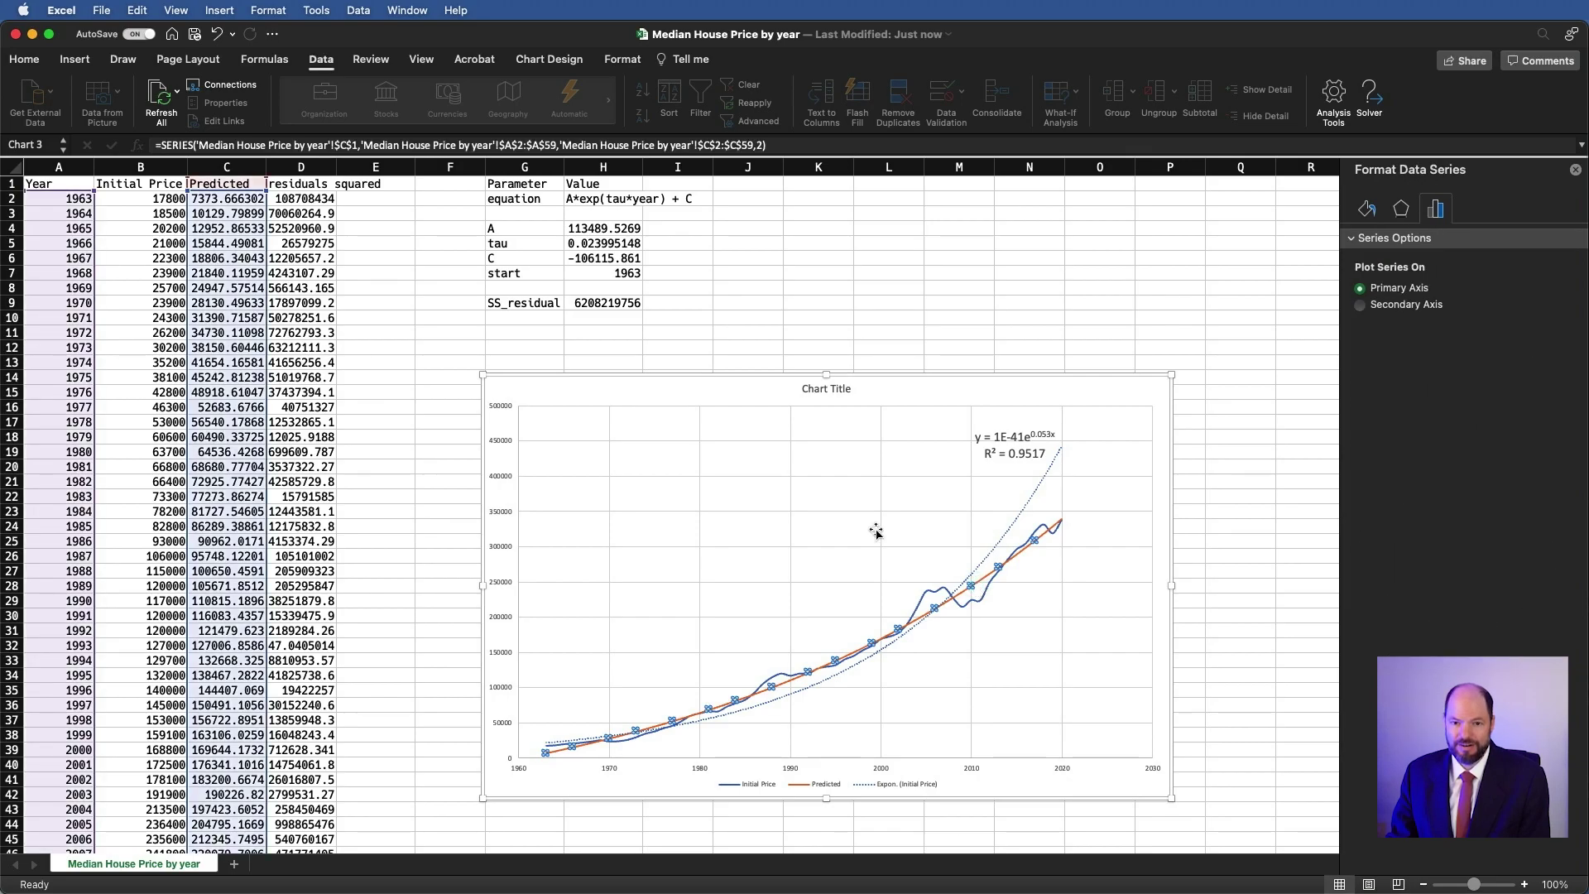
Label cell G10 below SS_residual as R-square
click(535, 324)
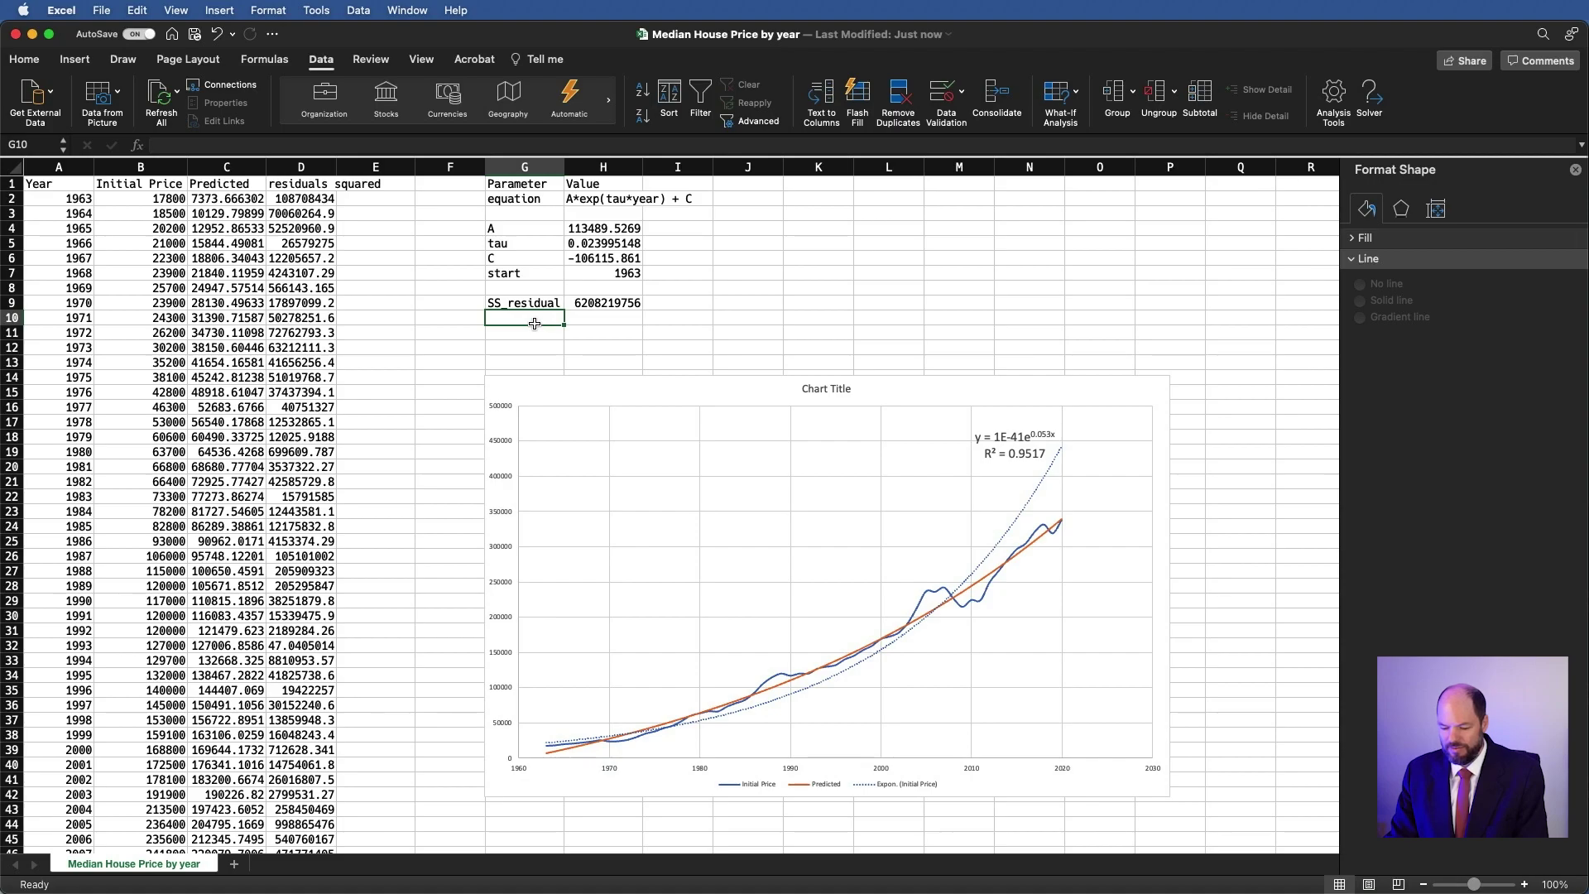
text(R-square)
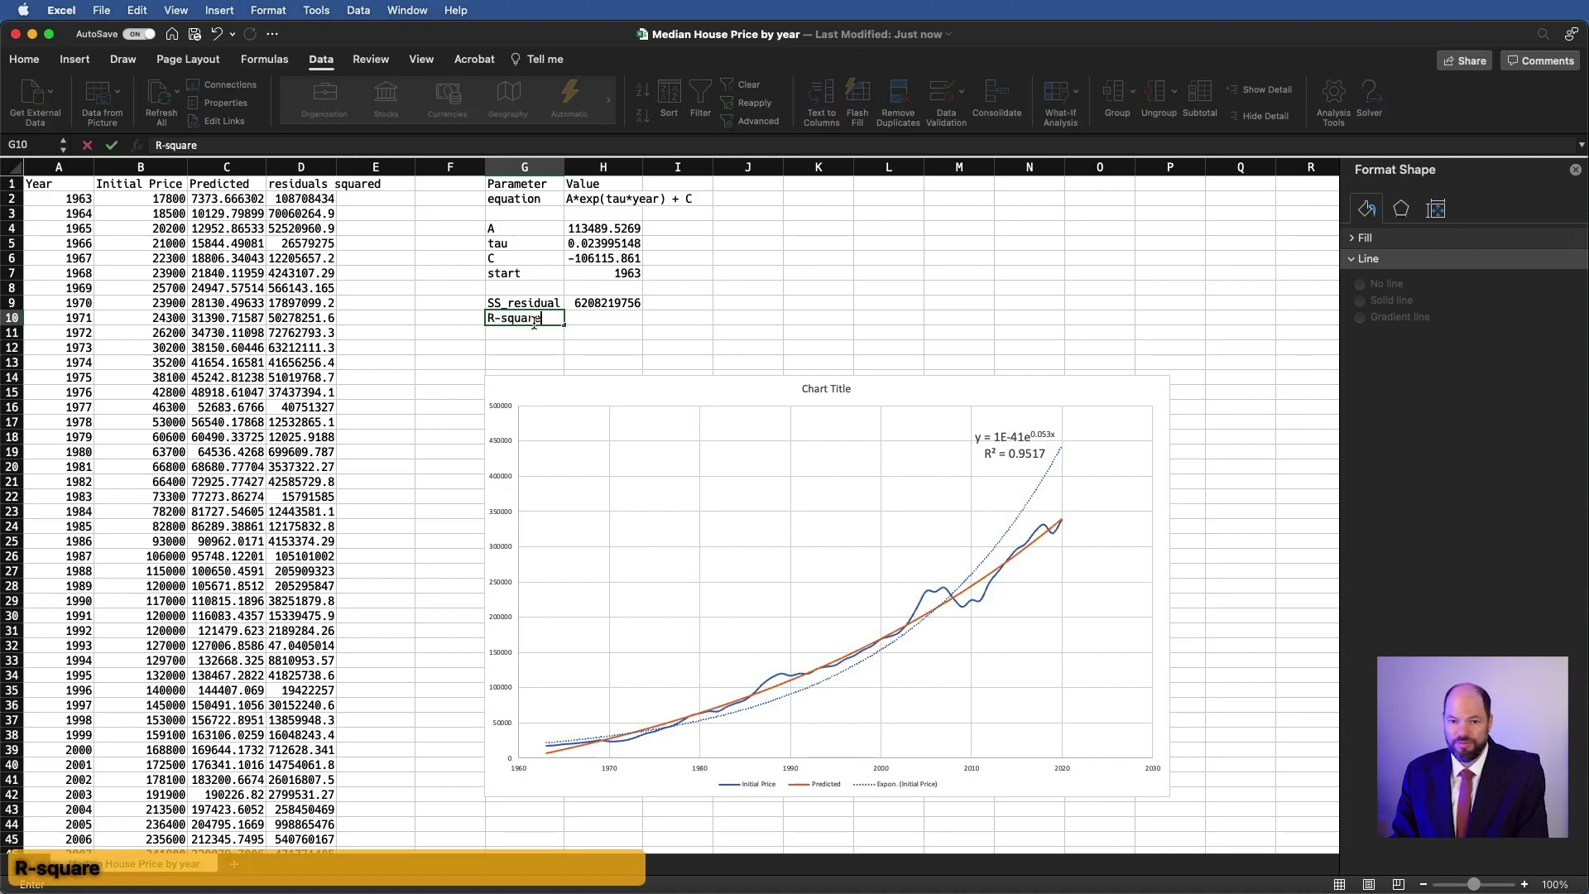
key(Right)
Write the R-square formula note 1-SS_residual/SS_total as text in I10
key(Right)
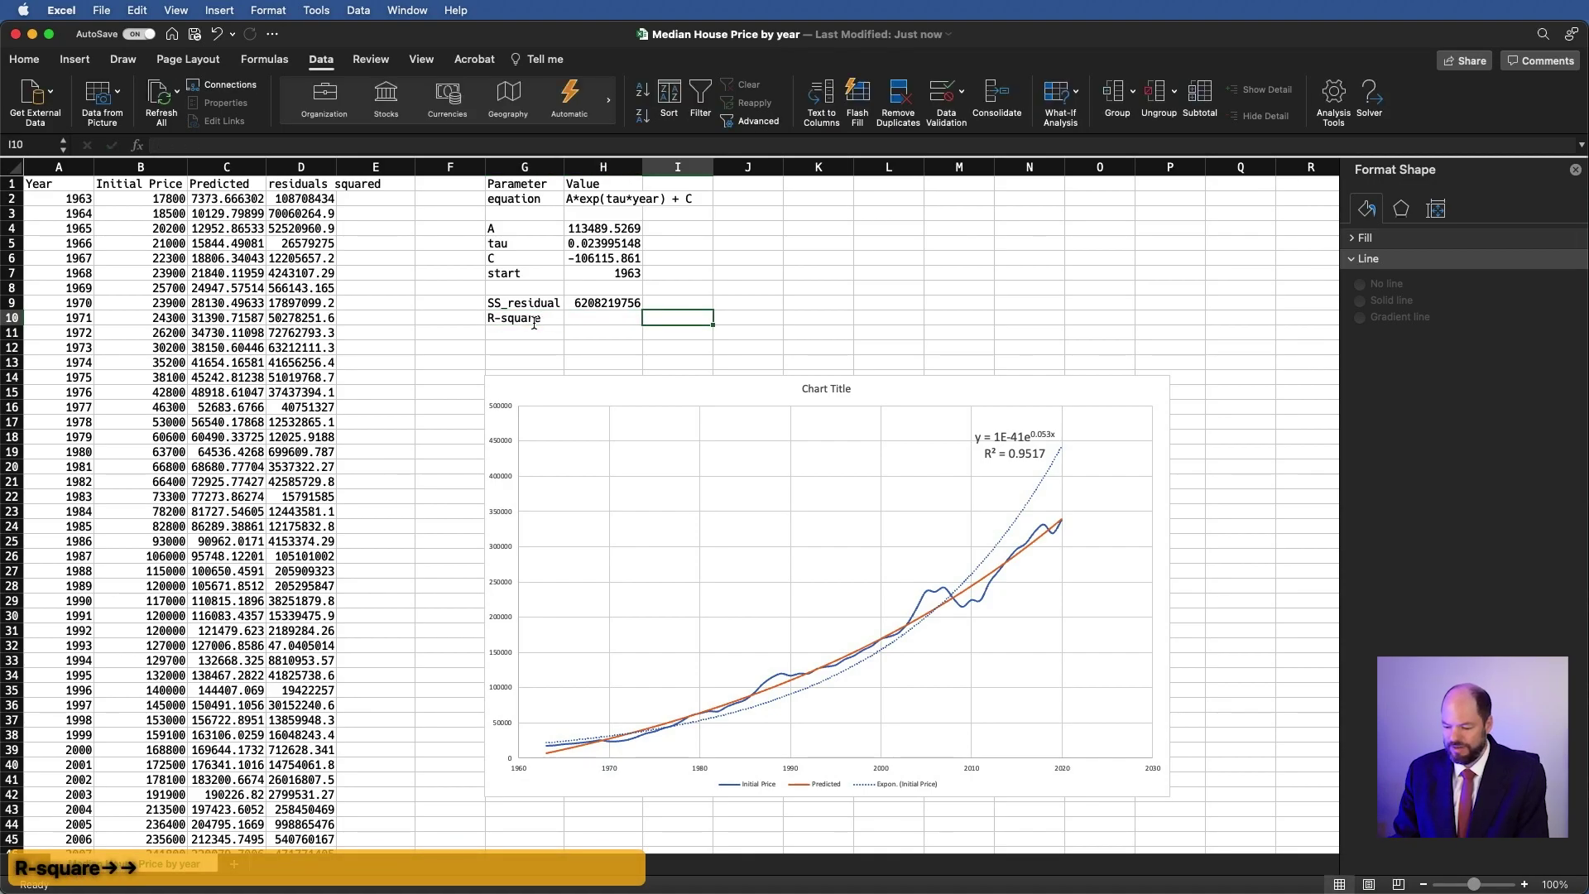
text(1-)
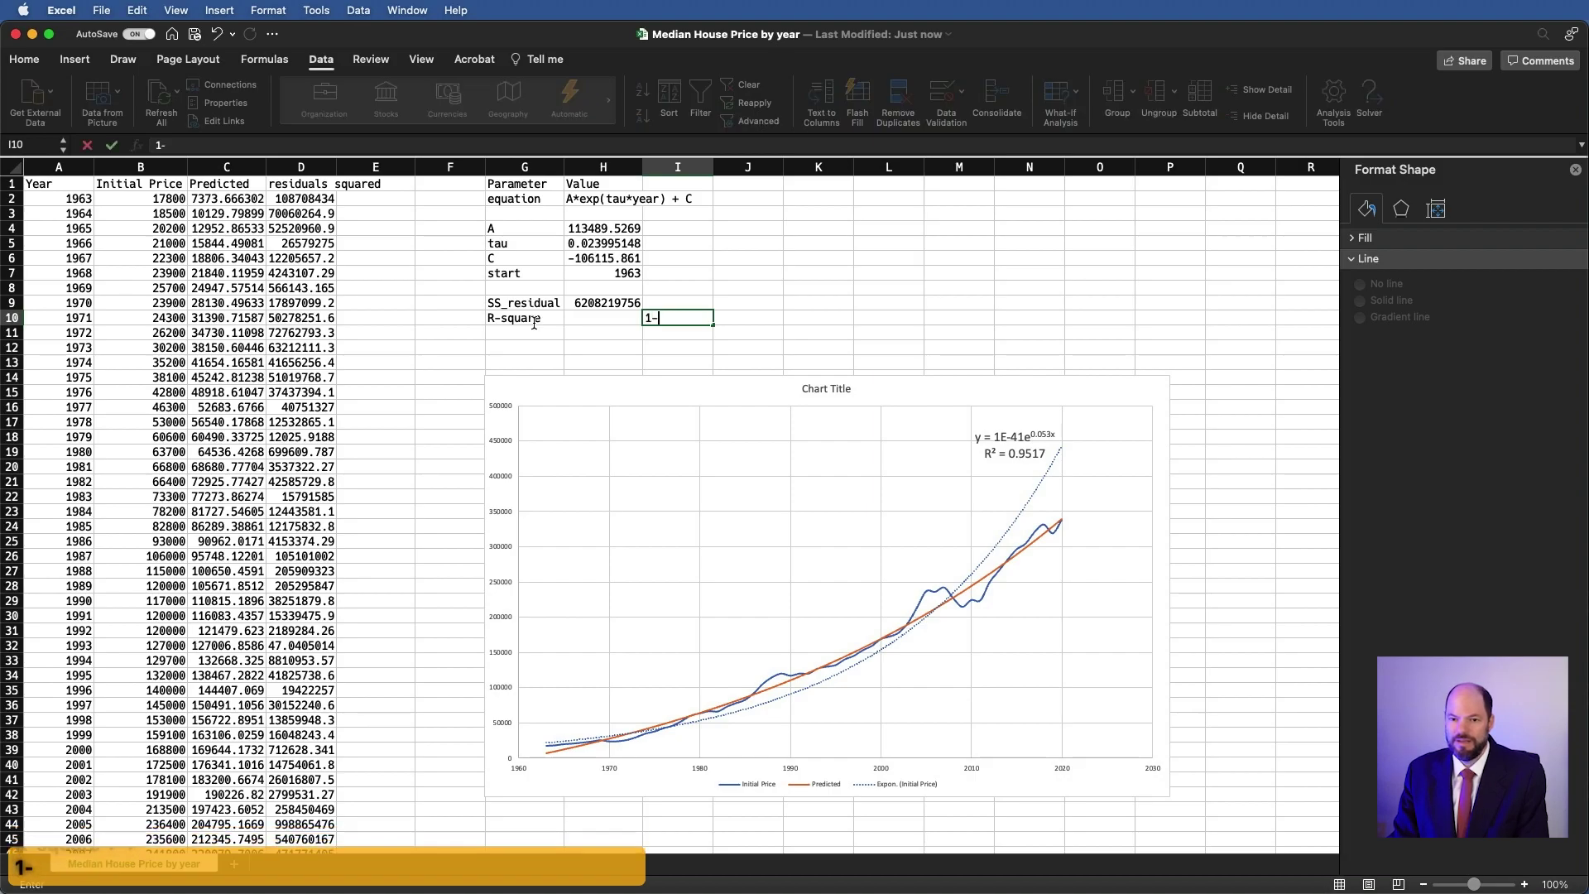
text(SS)
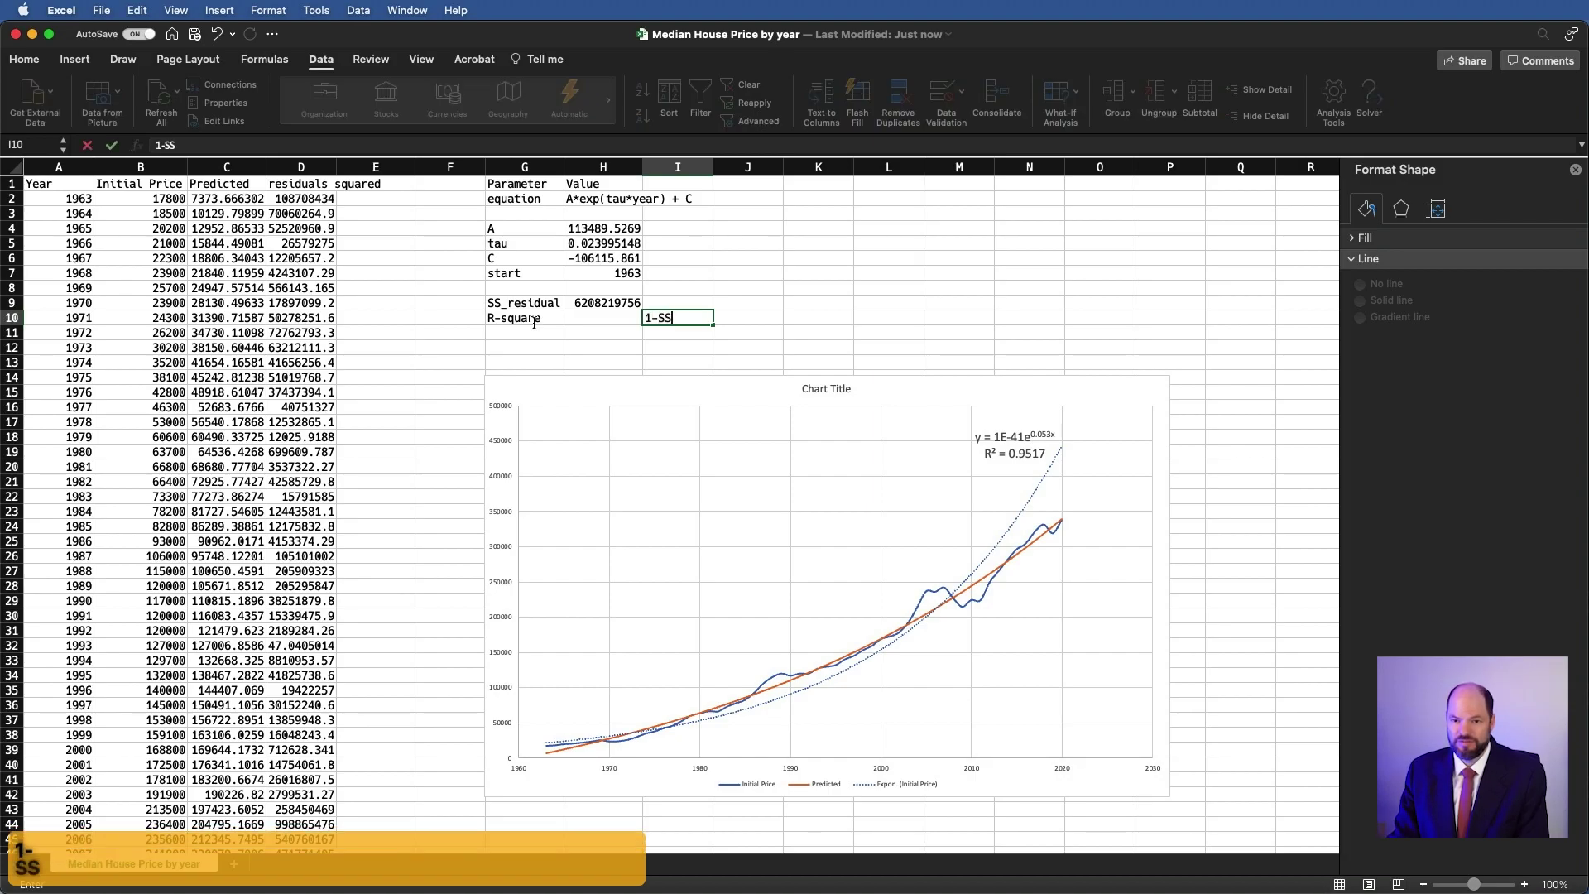
text(_residuaql)
key(BackSpace)
key(BackSpace)
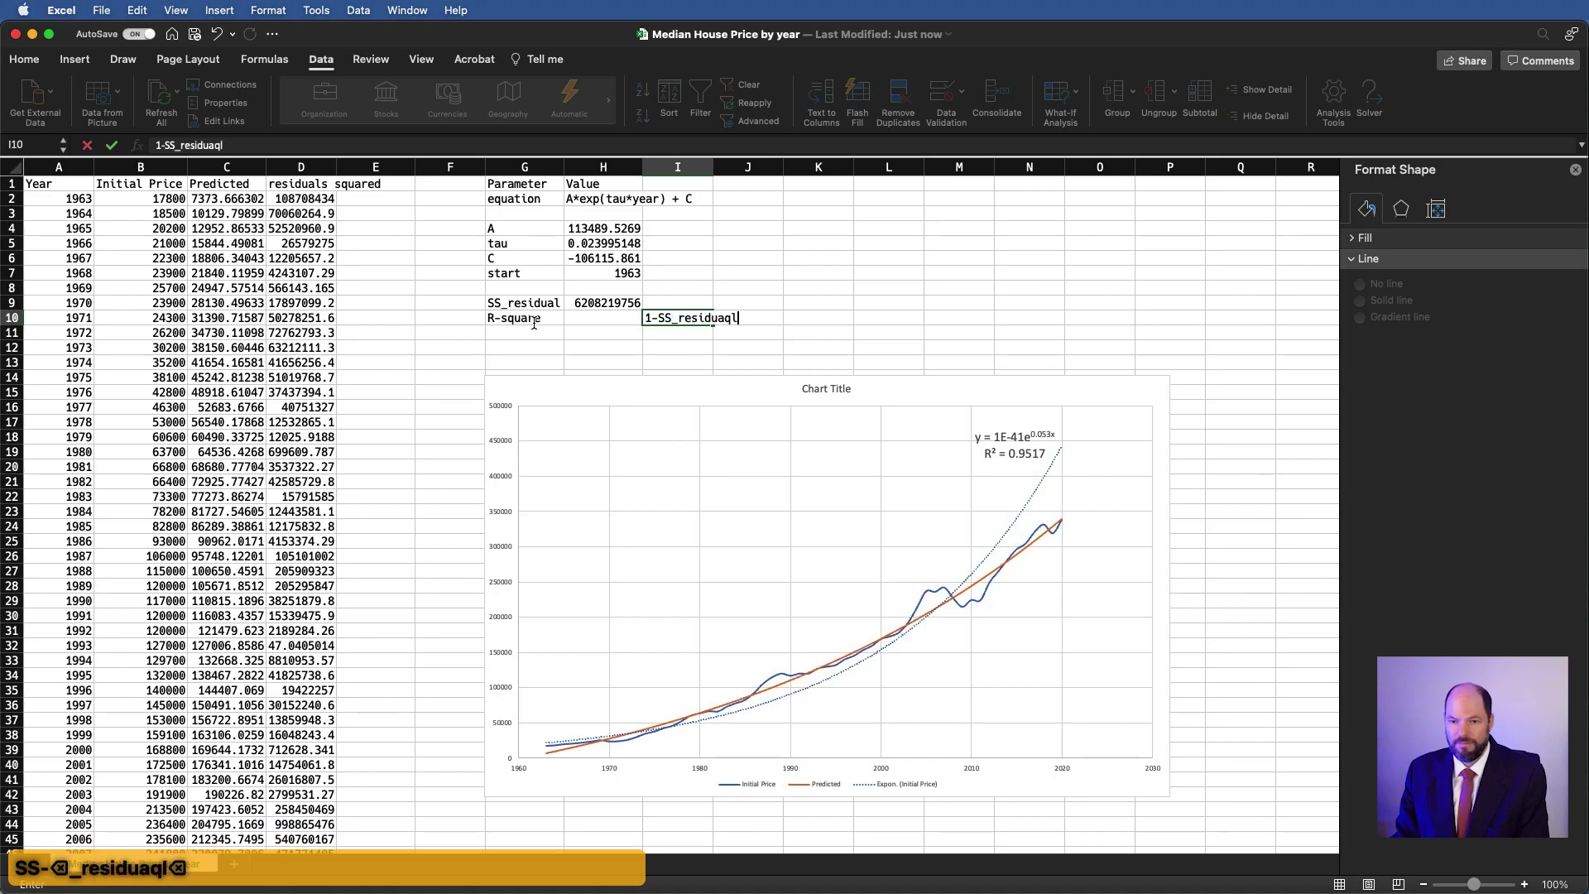
text(l;)
key(BackSpace)
text(/)
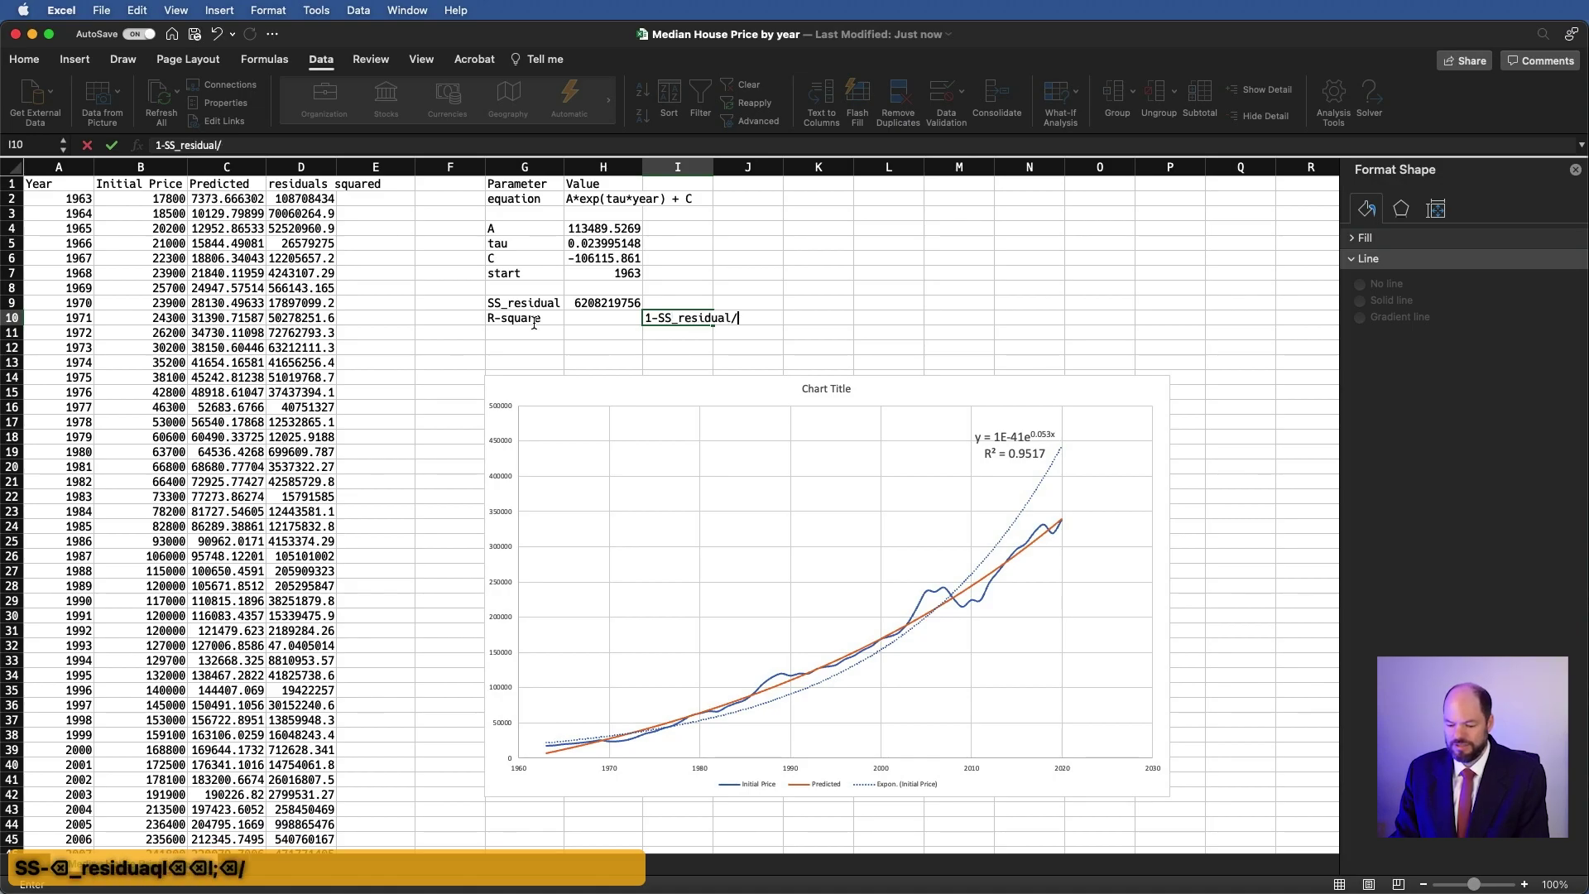
text(SS_total)
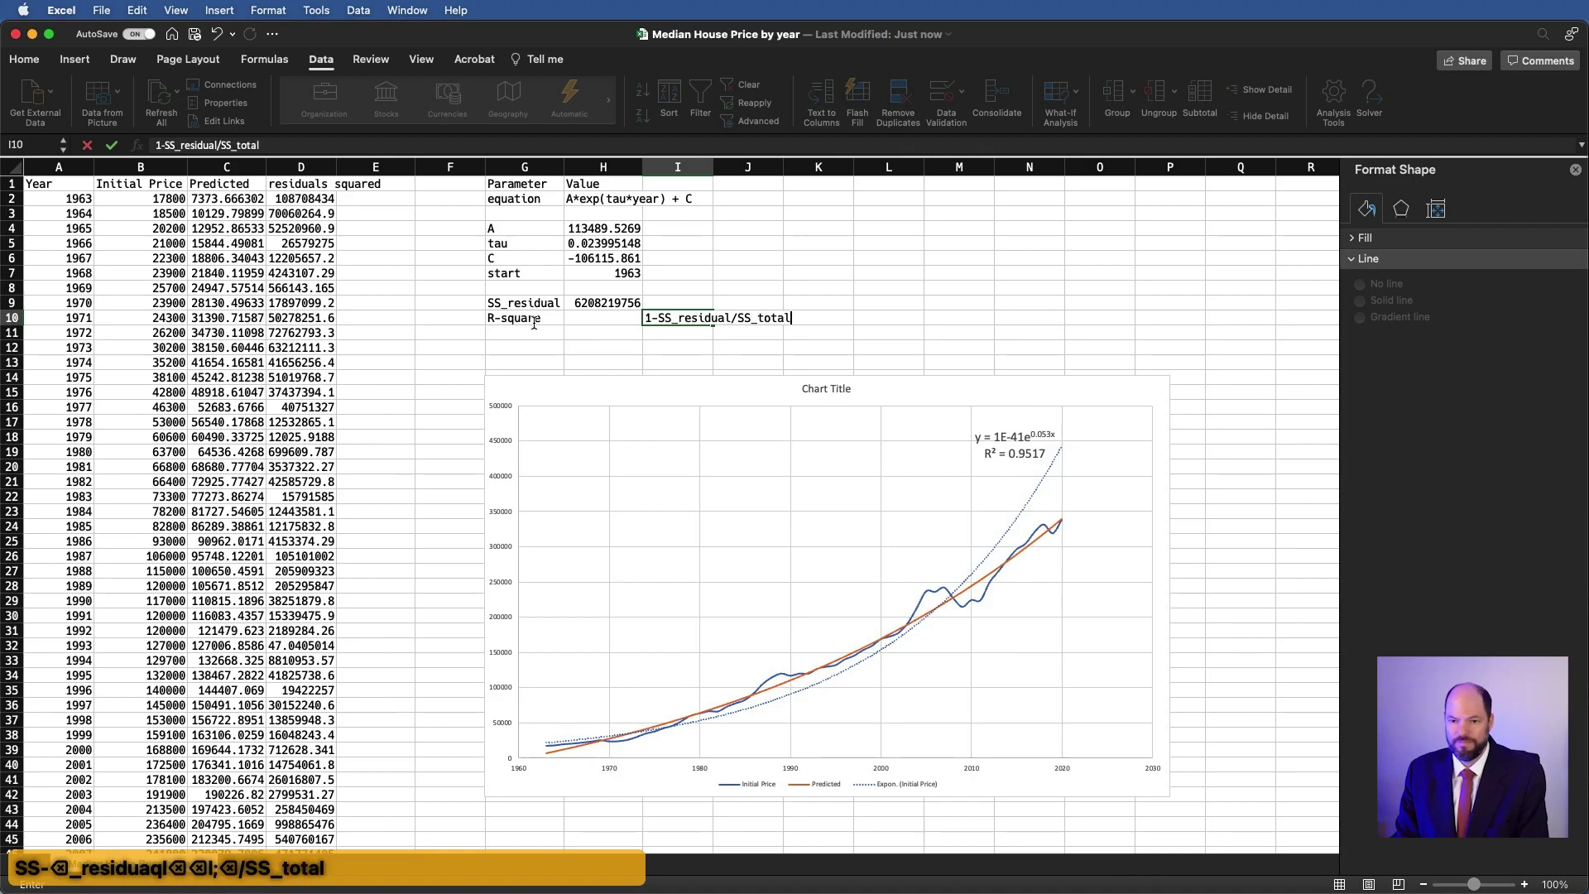
key(Return)
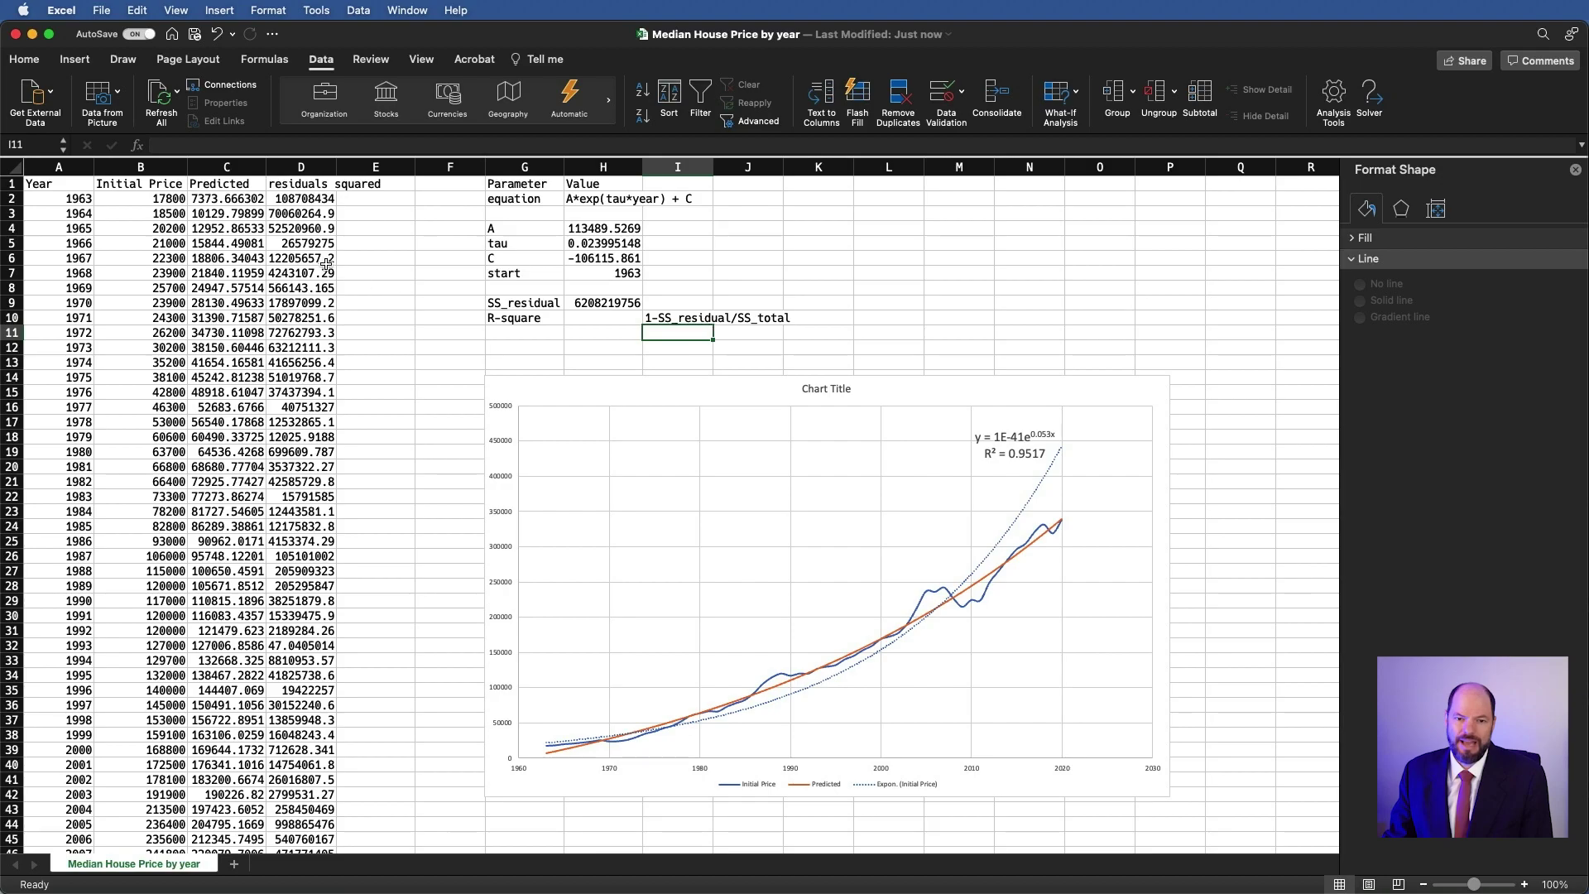
Add the header total_squared in E1 and fit the widths of columns D and E to their contents
click(304, 187)
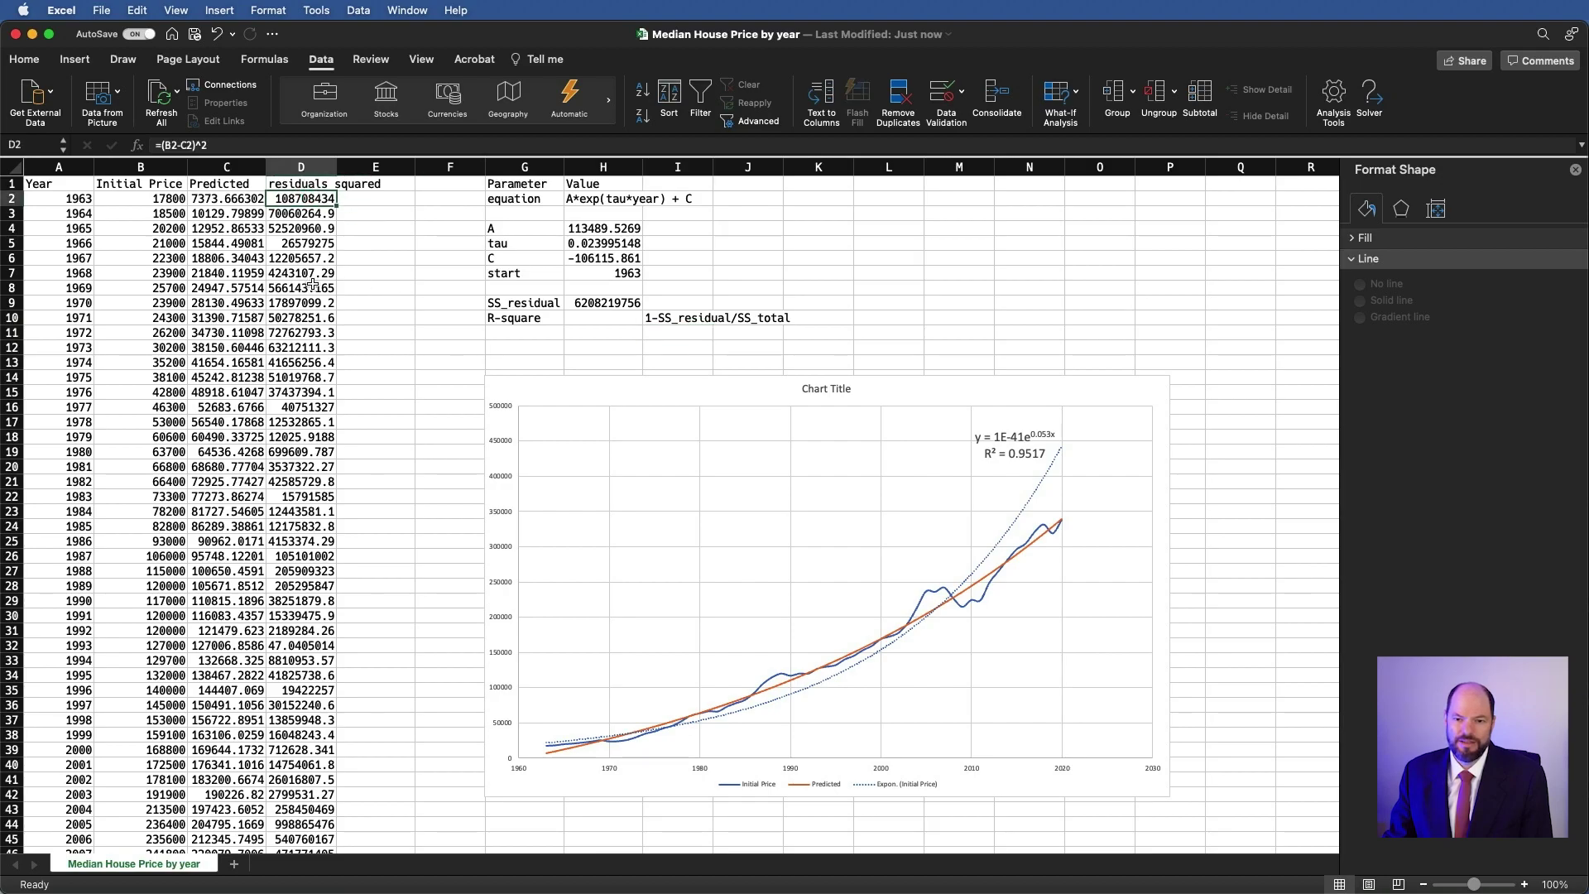
click(384, 183)
text(total_squa)
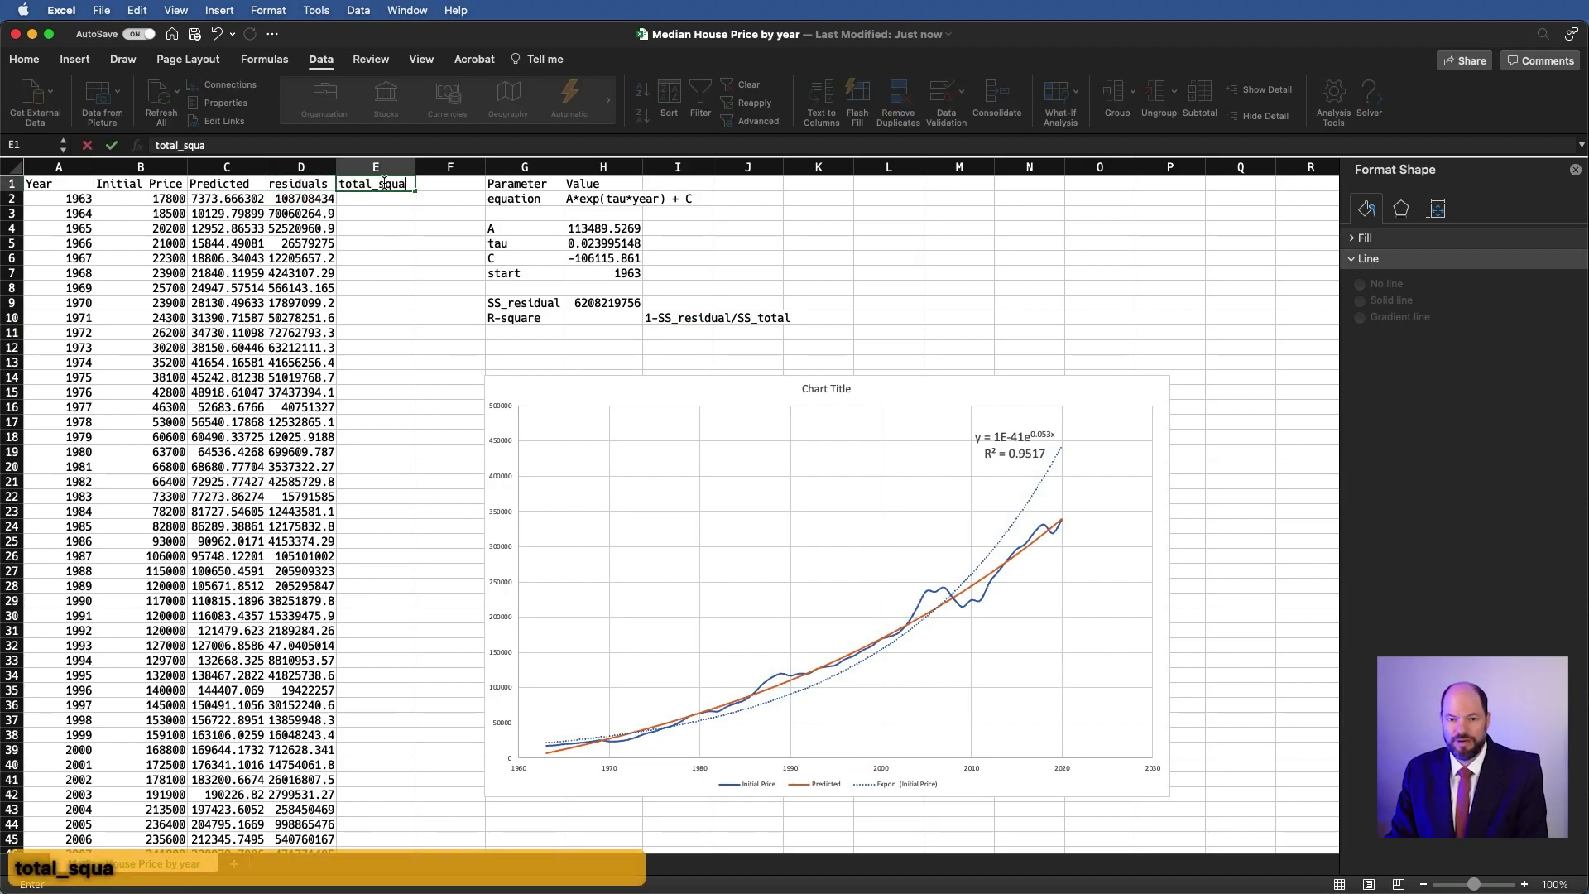
text(red)
key(Return)
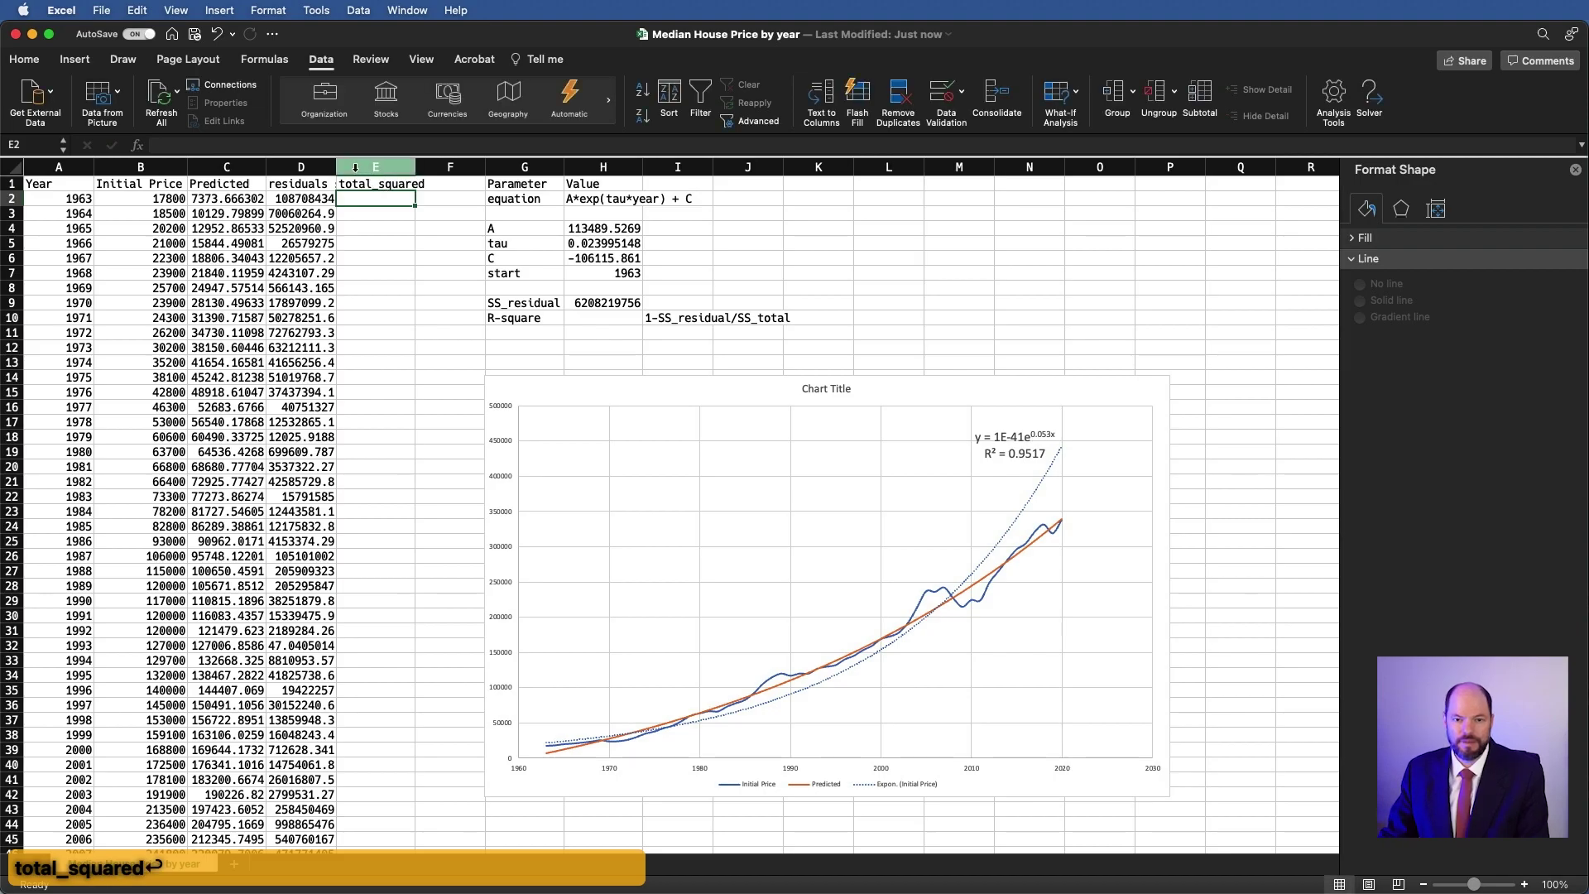
double_click(336, 164)
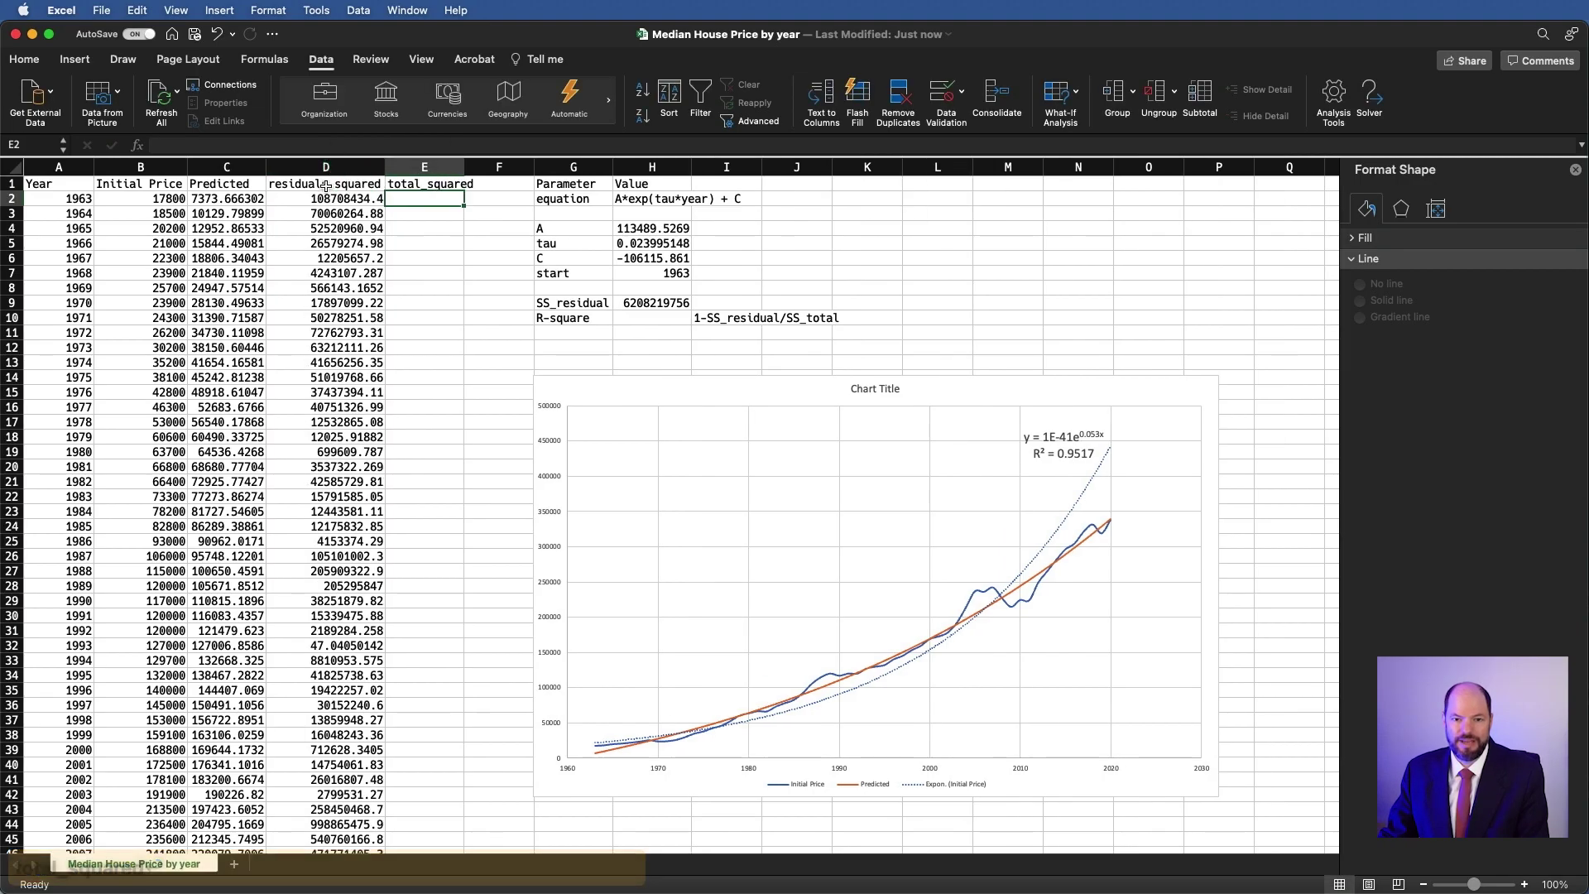
double_click(465, 169)
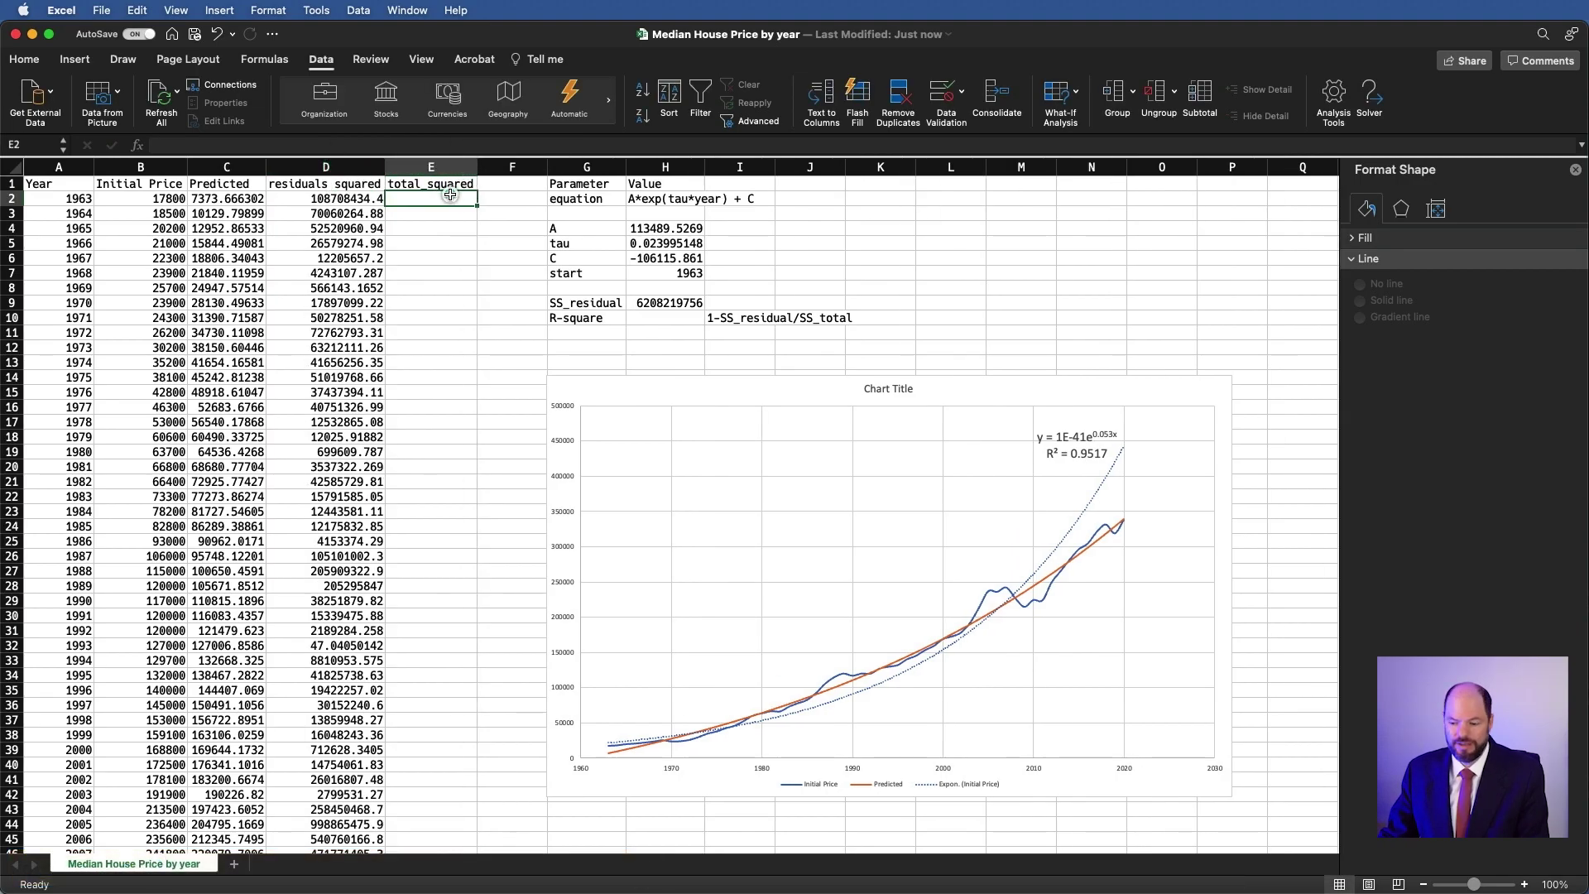
Enter =(B2-AVERAGE(B:B))^2 in E2 and fill the formula down the total_squared column for all data rows
text(=)
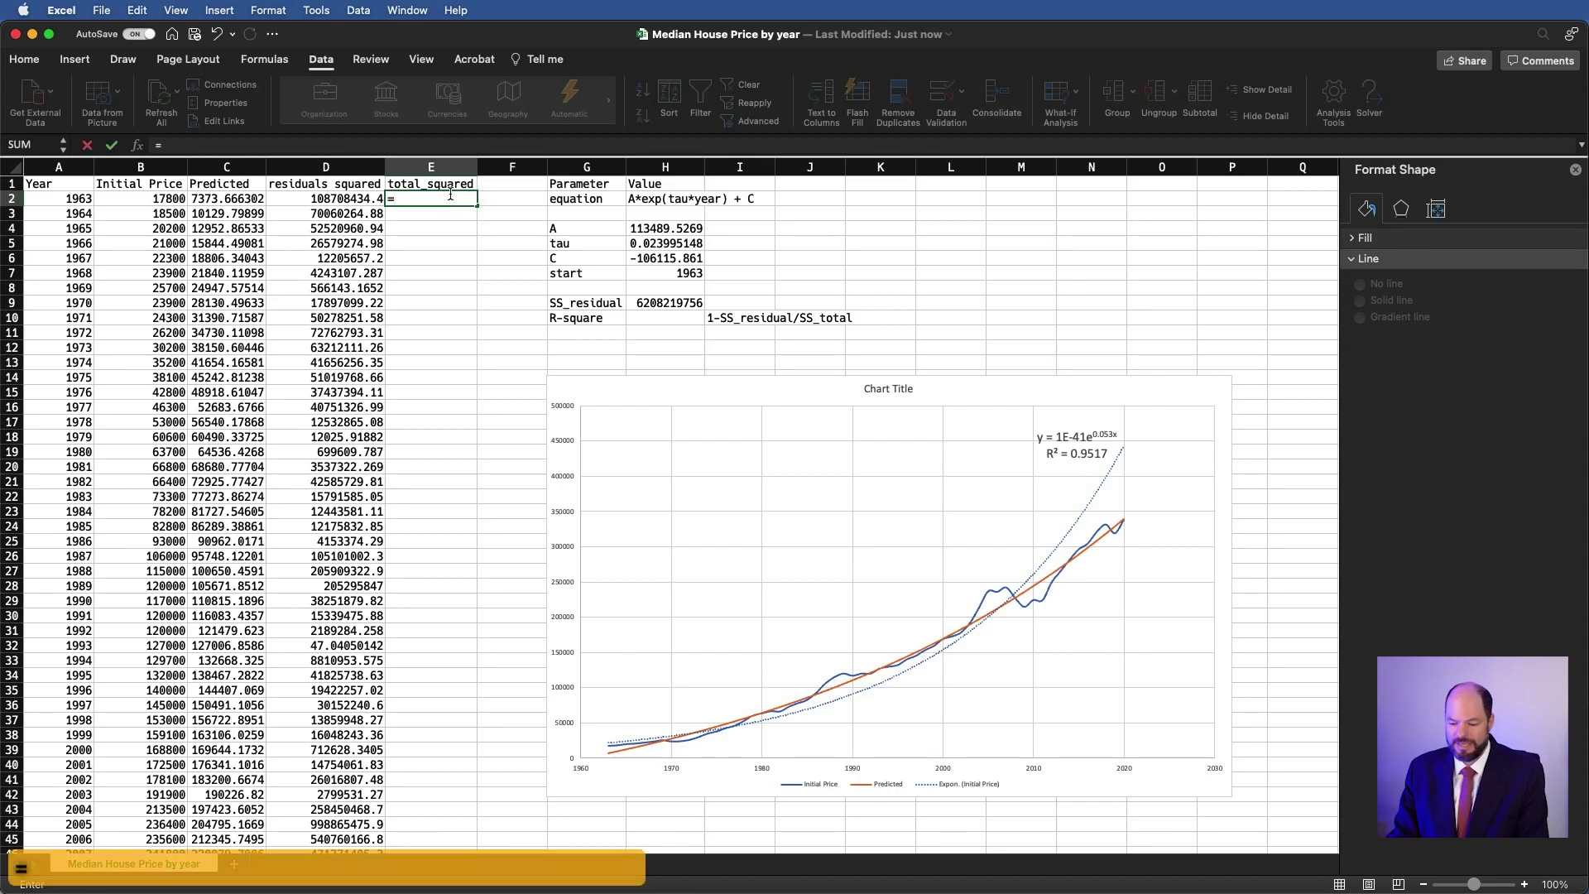
text(()
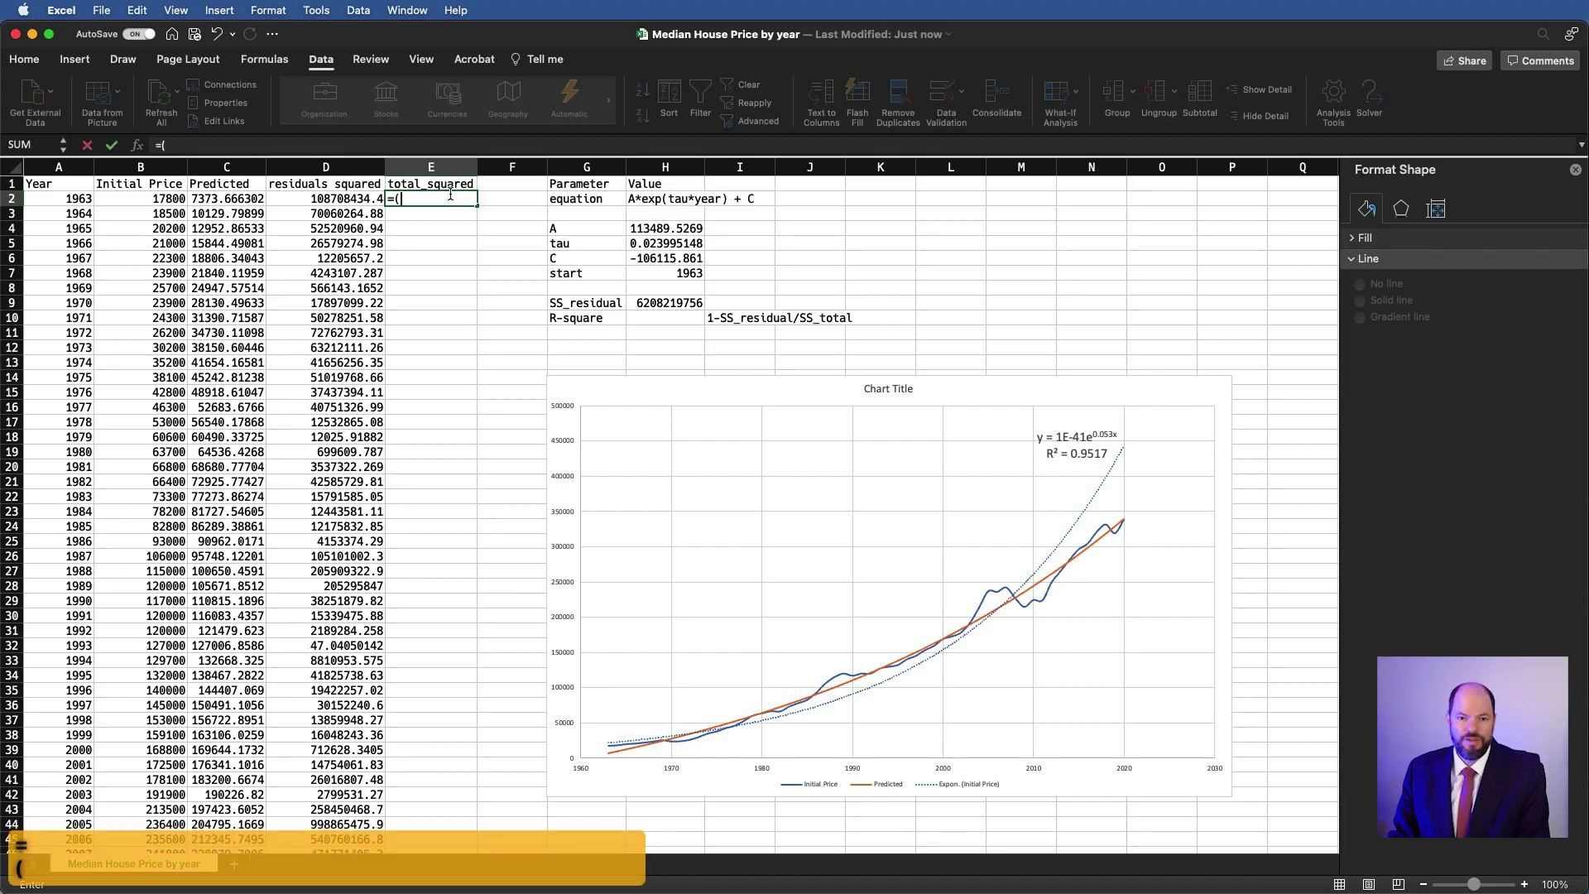
key(Left)
key(Left)
key(Left)
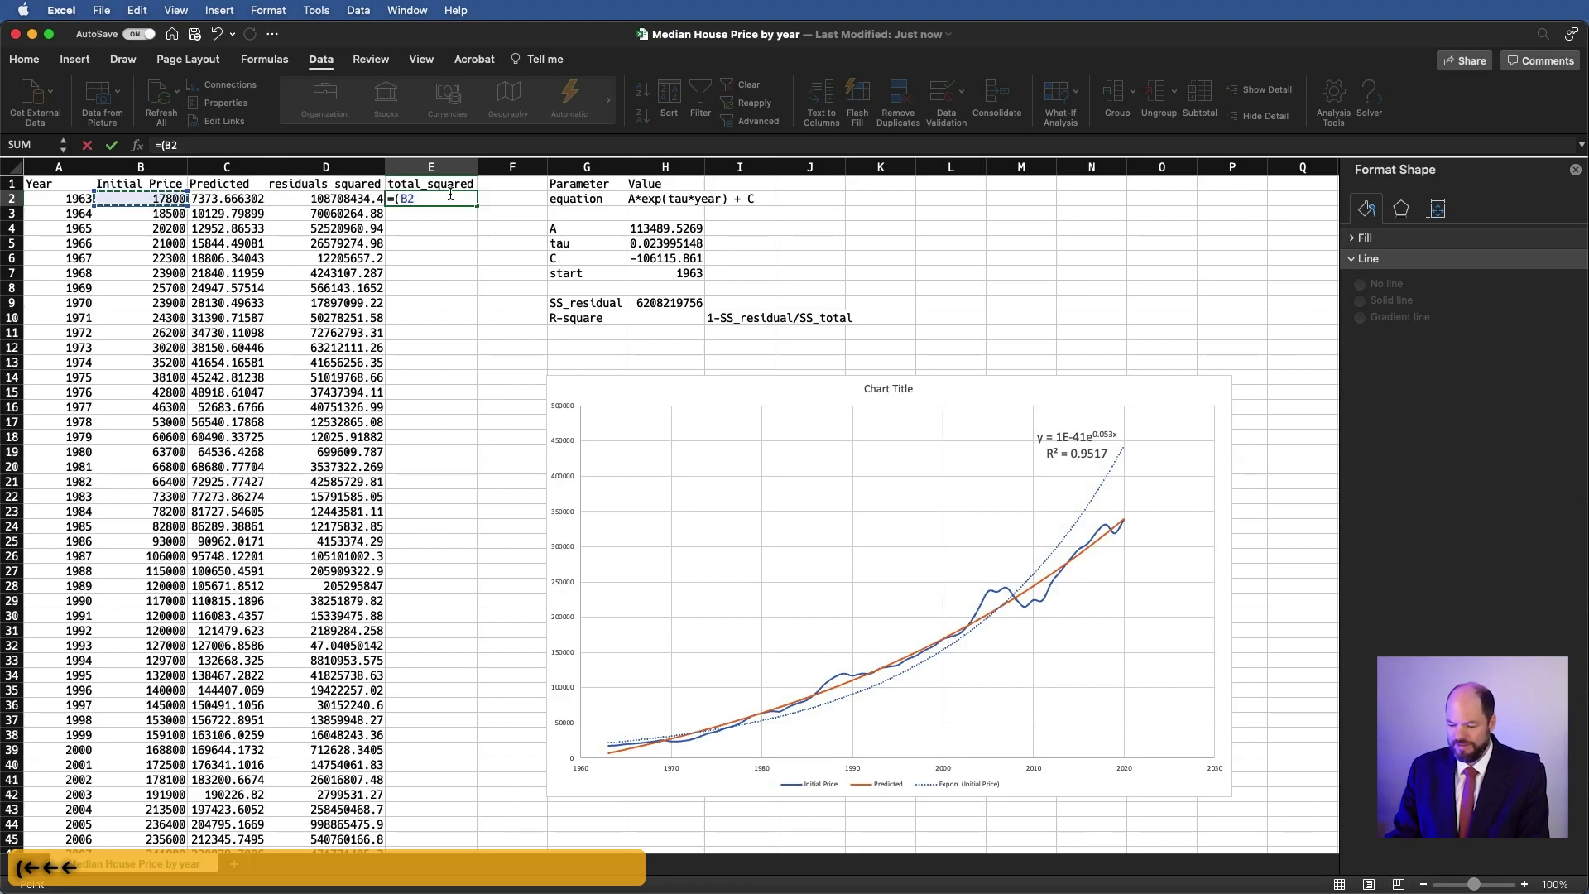
text(-a)
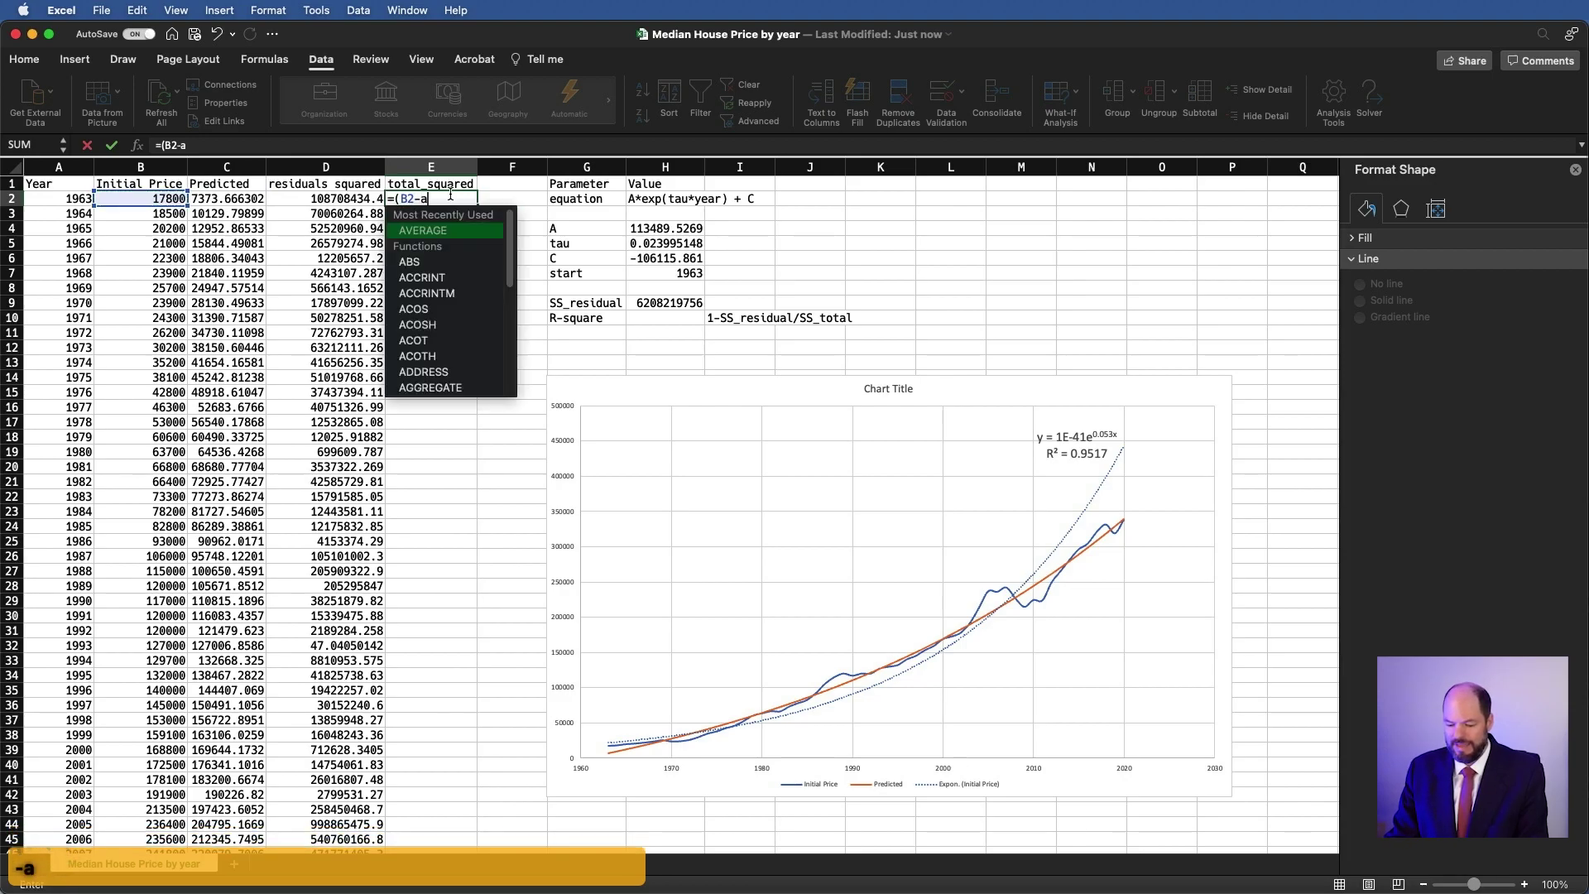
text(verage()
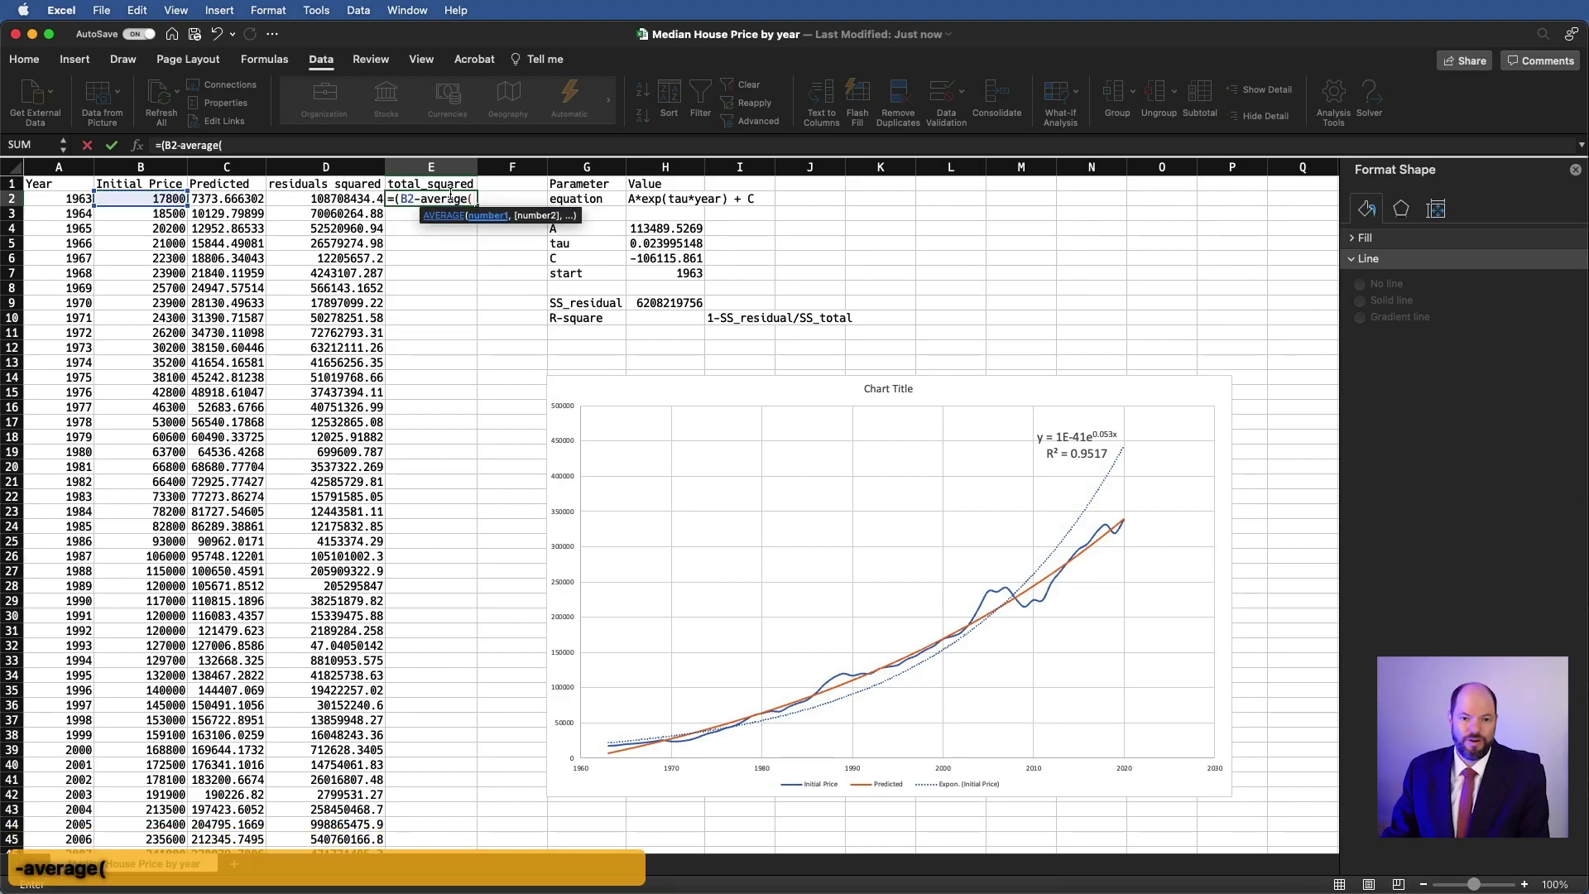
click(151, 168)
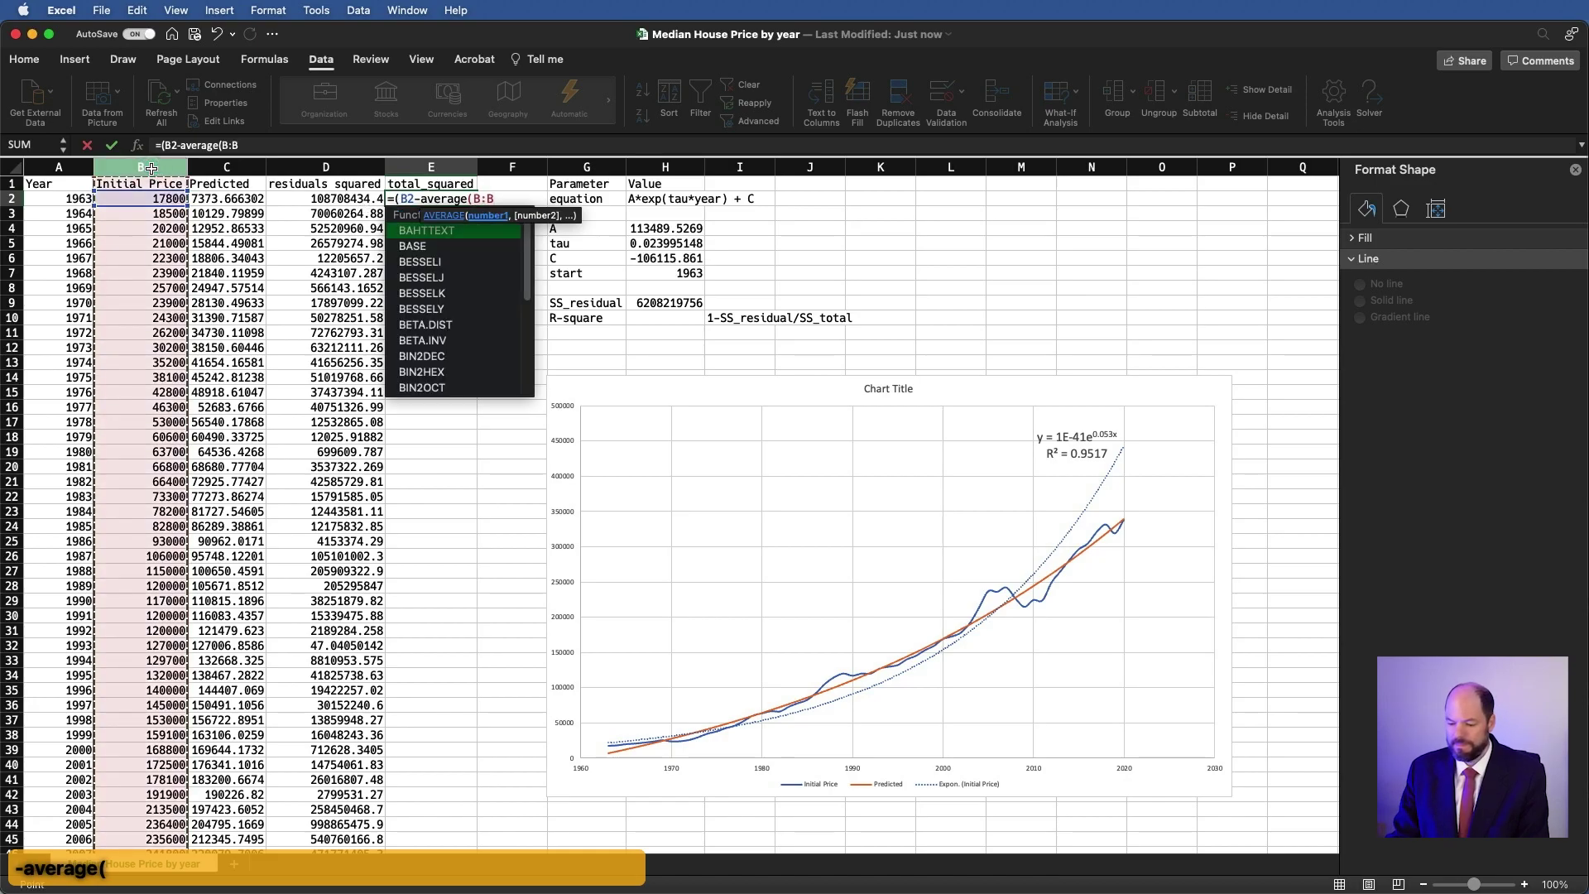
text())^2)
key(Return)
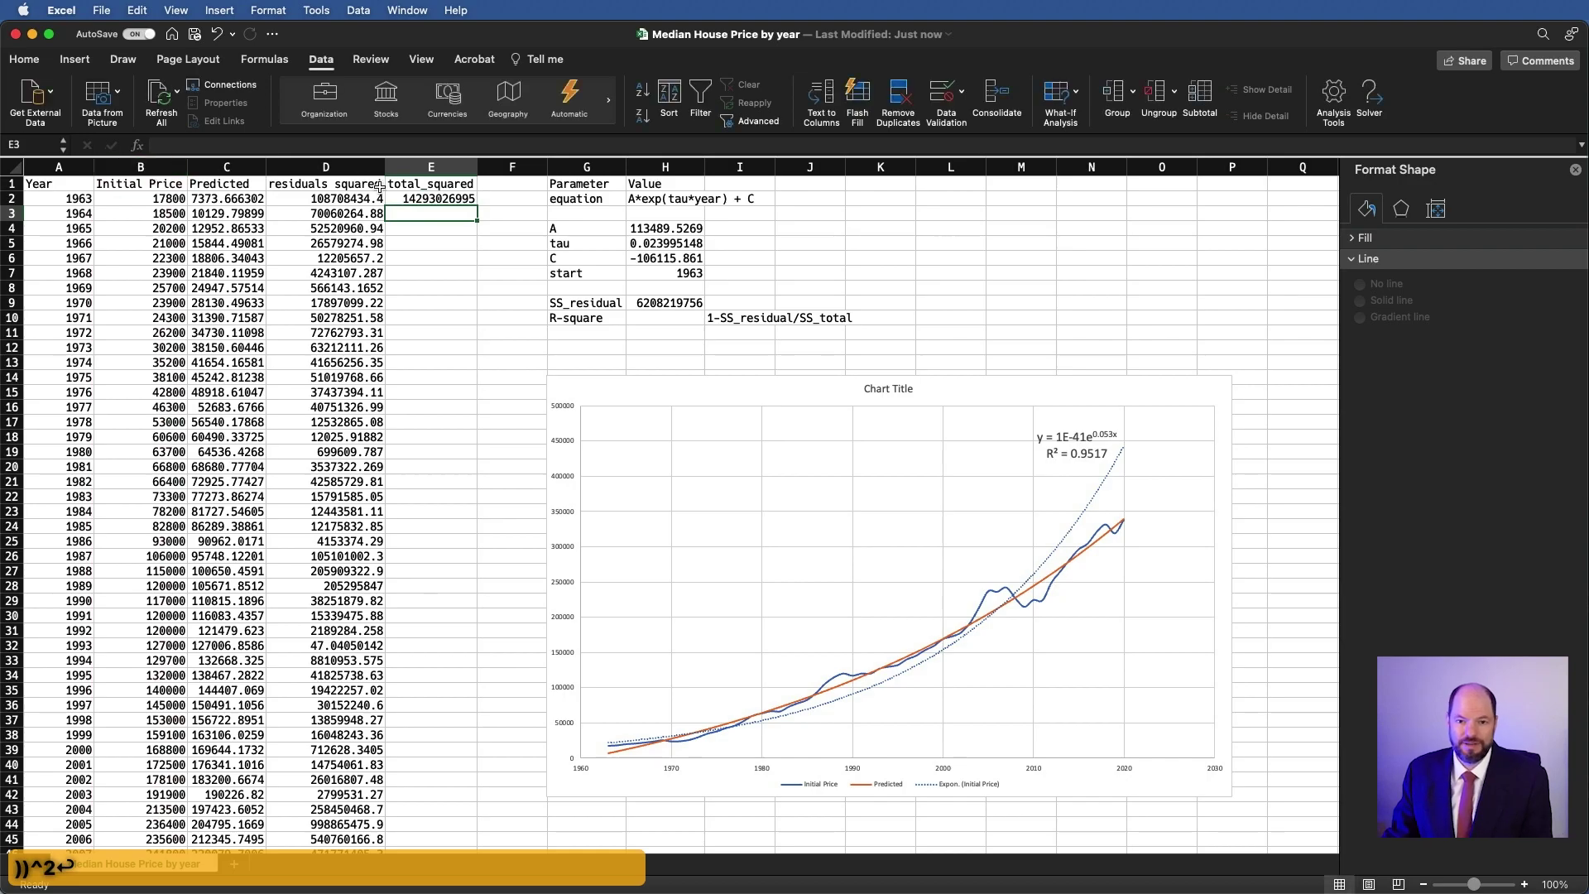
click(421, 195)
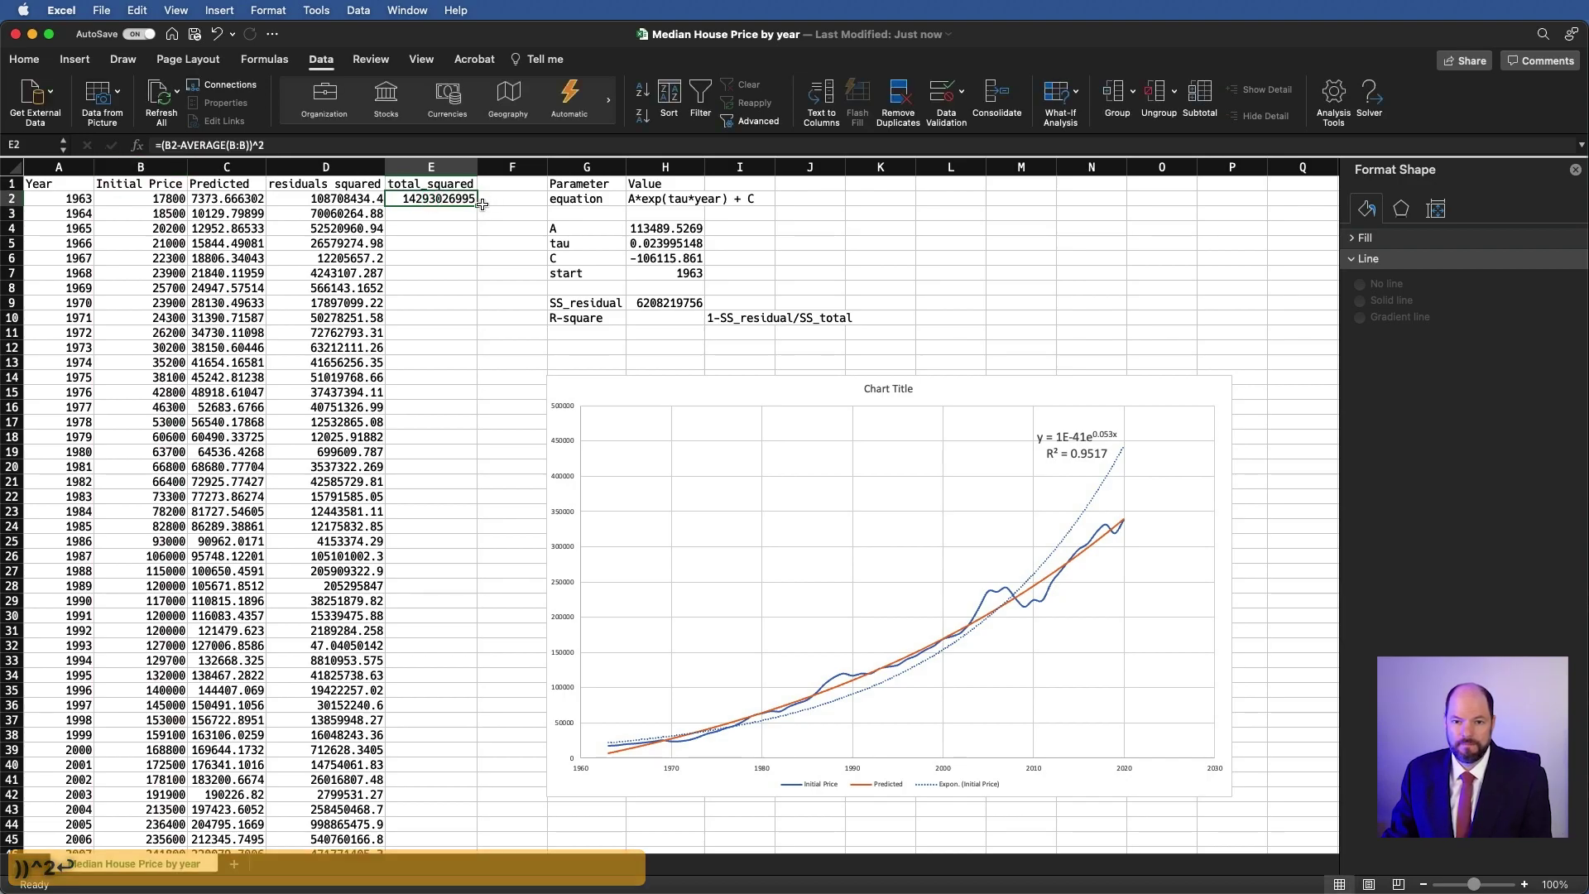
double_click(476, 205)
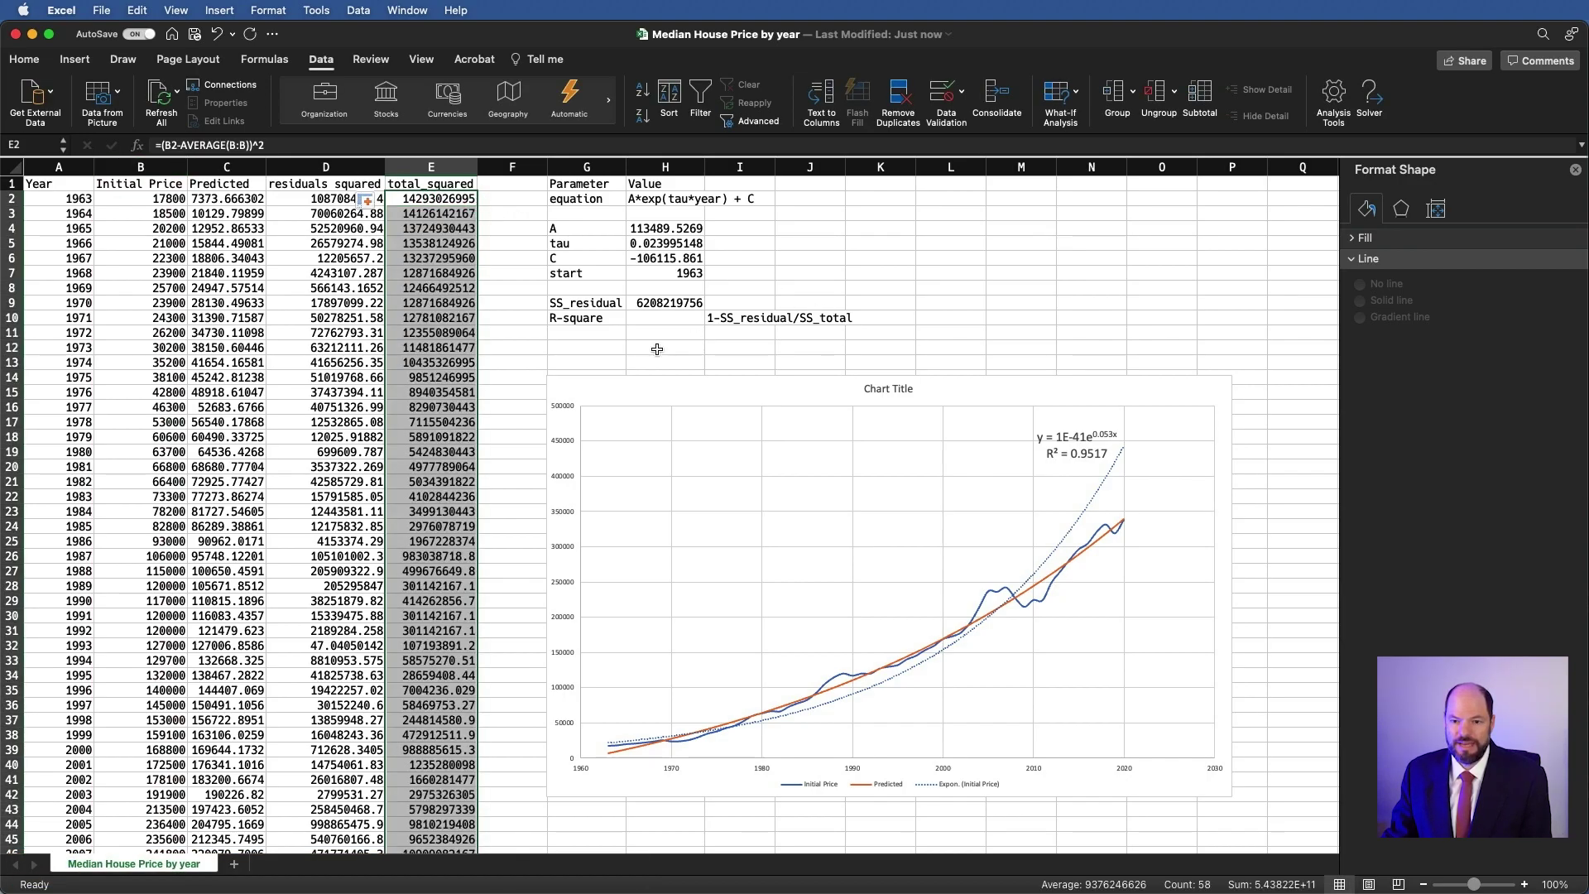
Calculate R-square in H10 with the formula =1-SUM(D:D)/SUM(E:E)
click(675, 320)
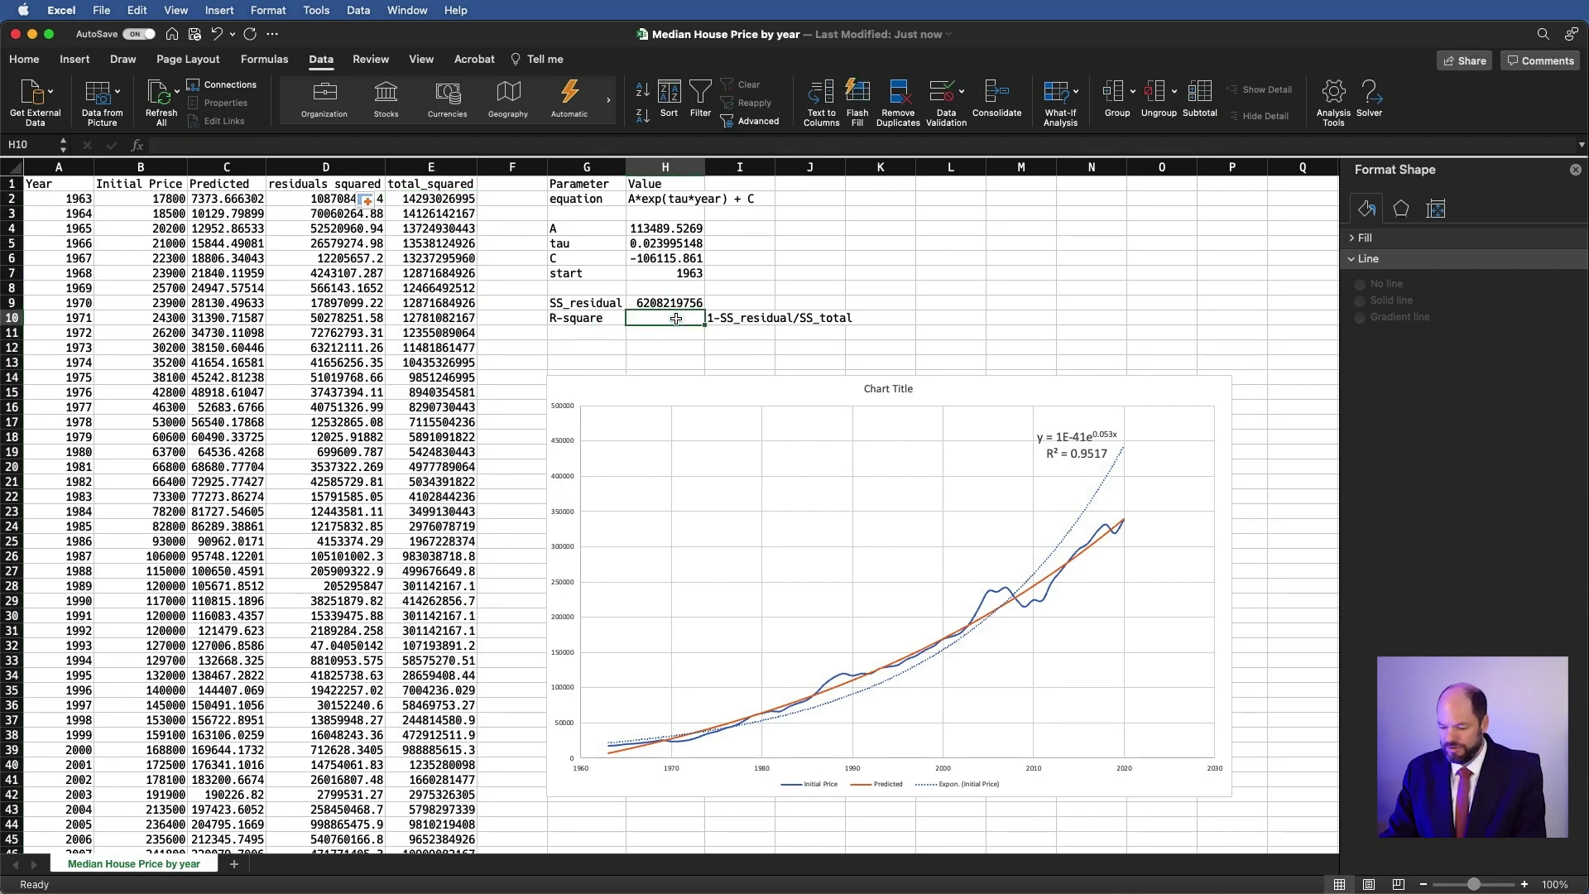
text(1-)
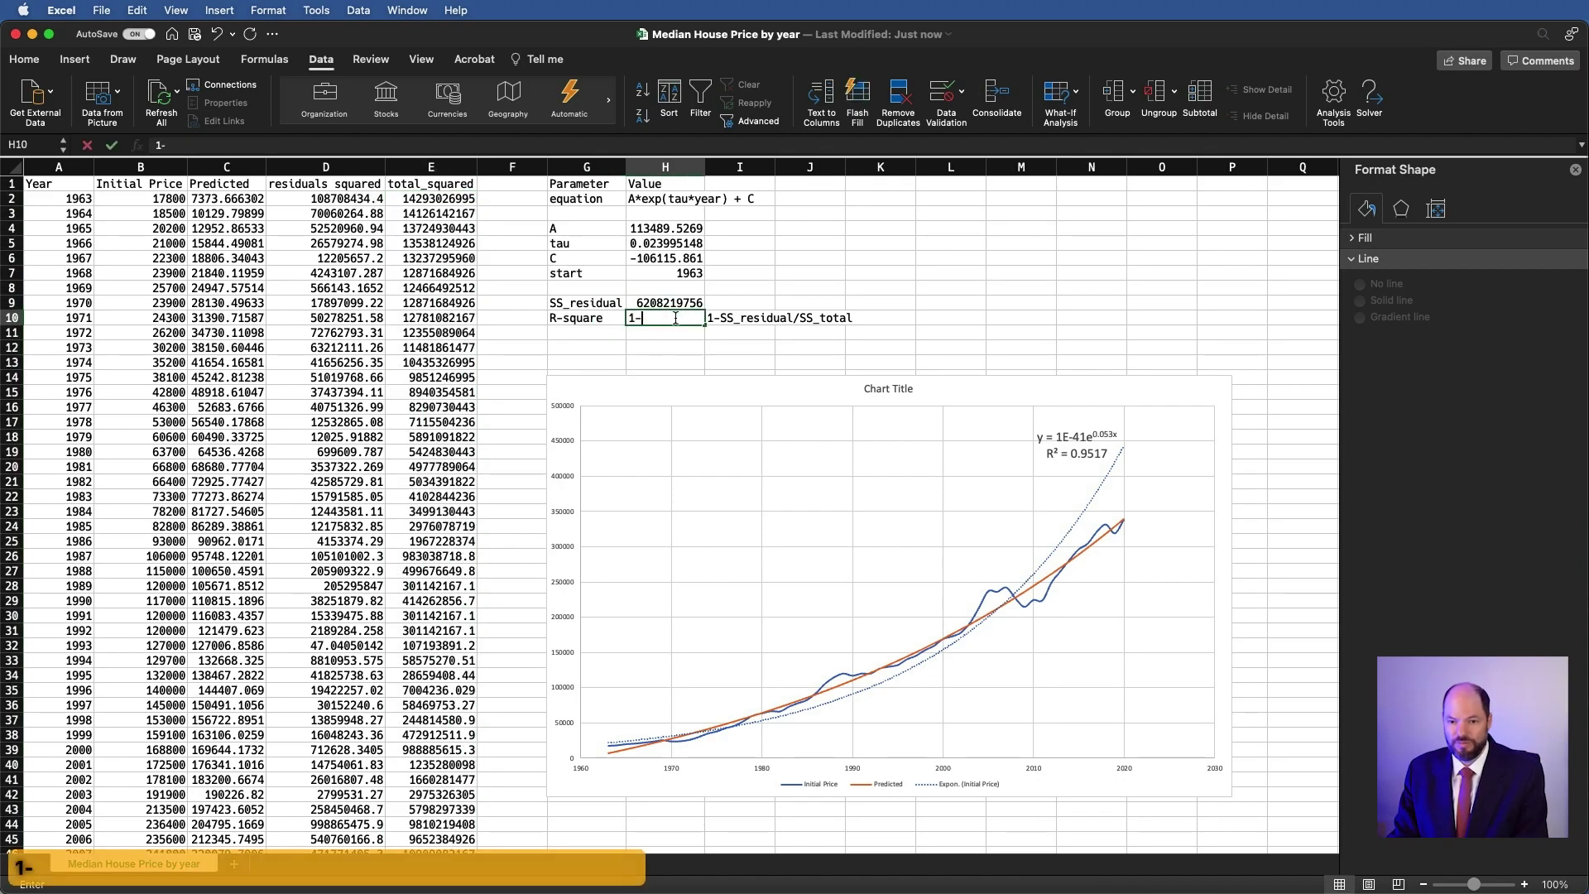
key(BackSpace)
key(BackSpace)
key(BackSpace)
text(=1)
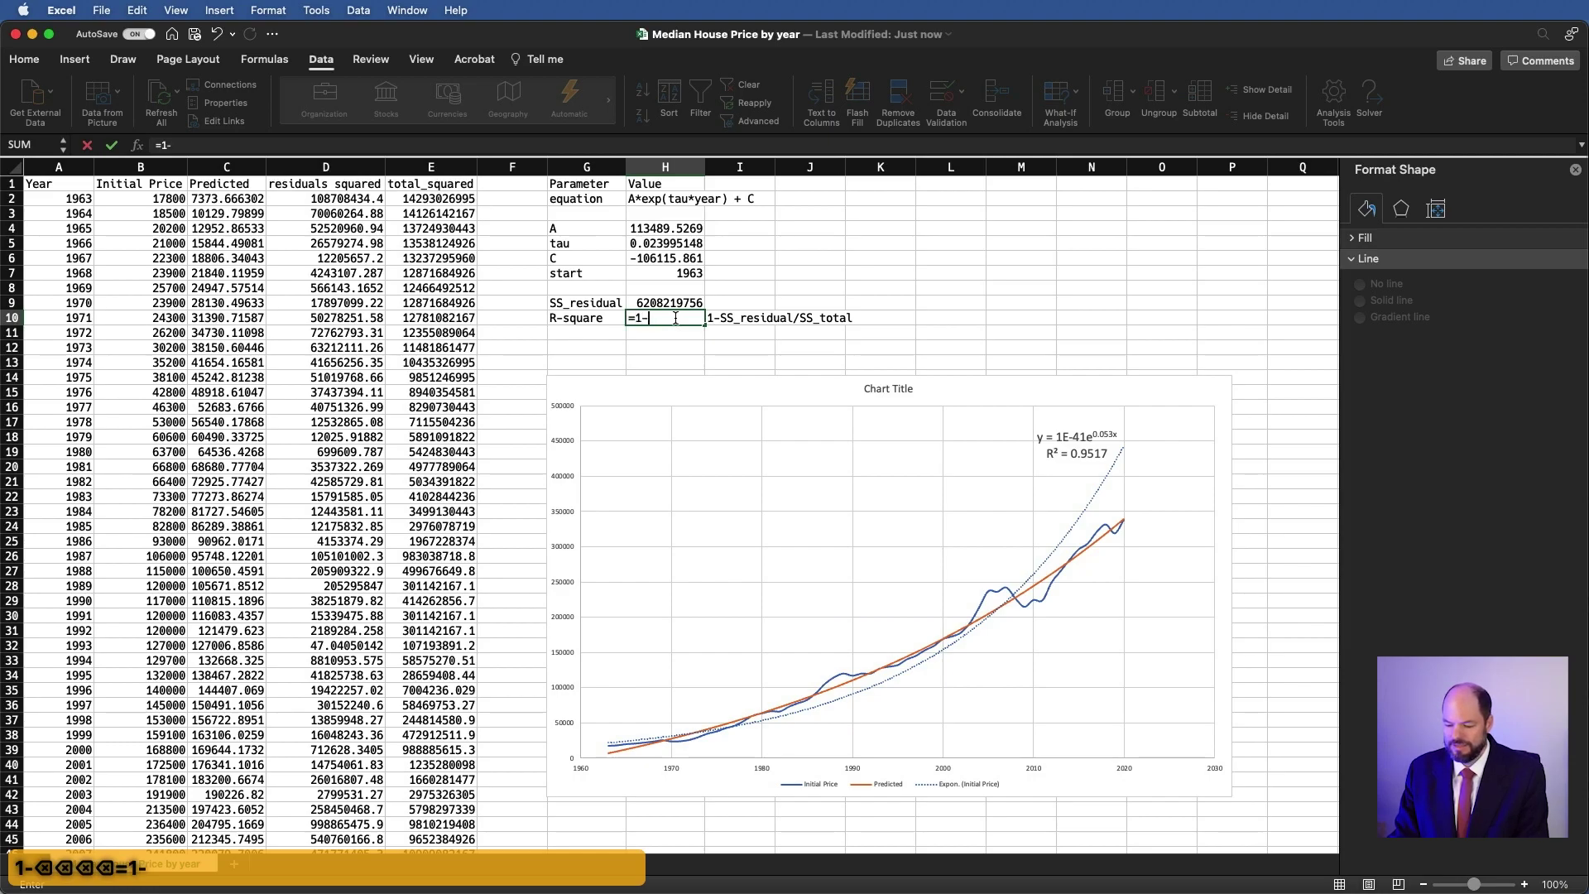
text(-sum)
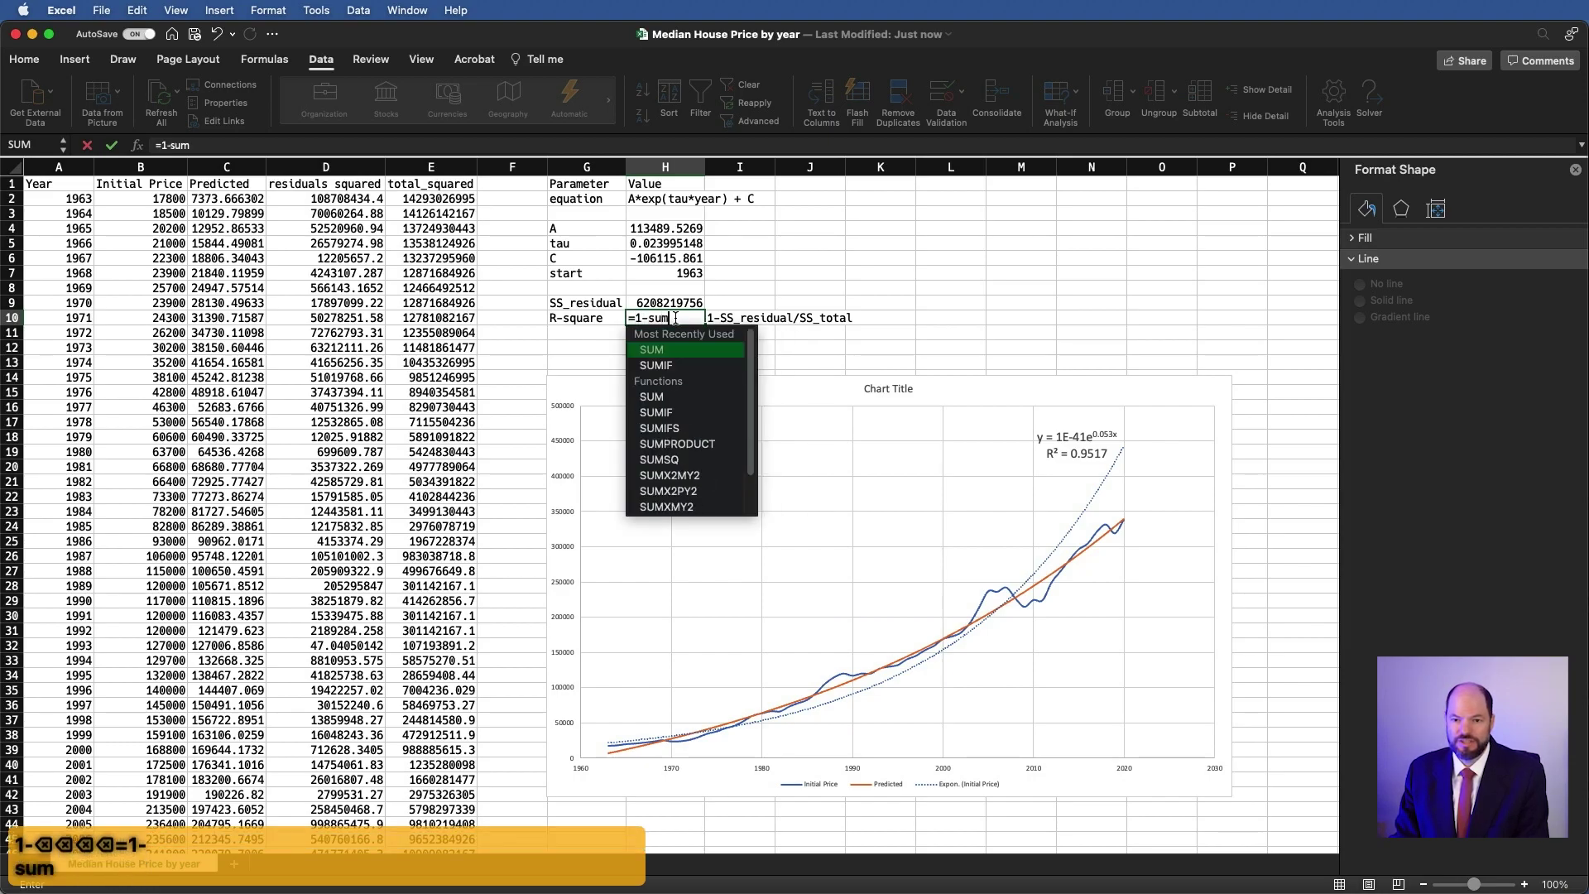
text(()
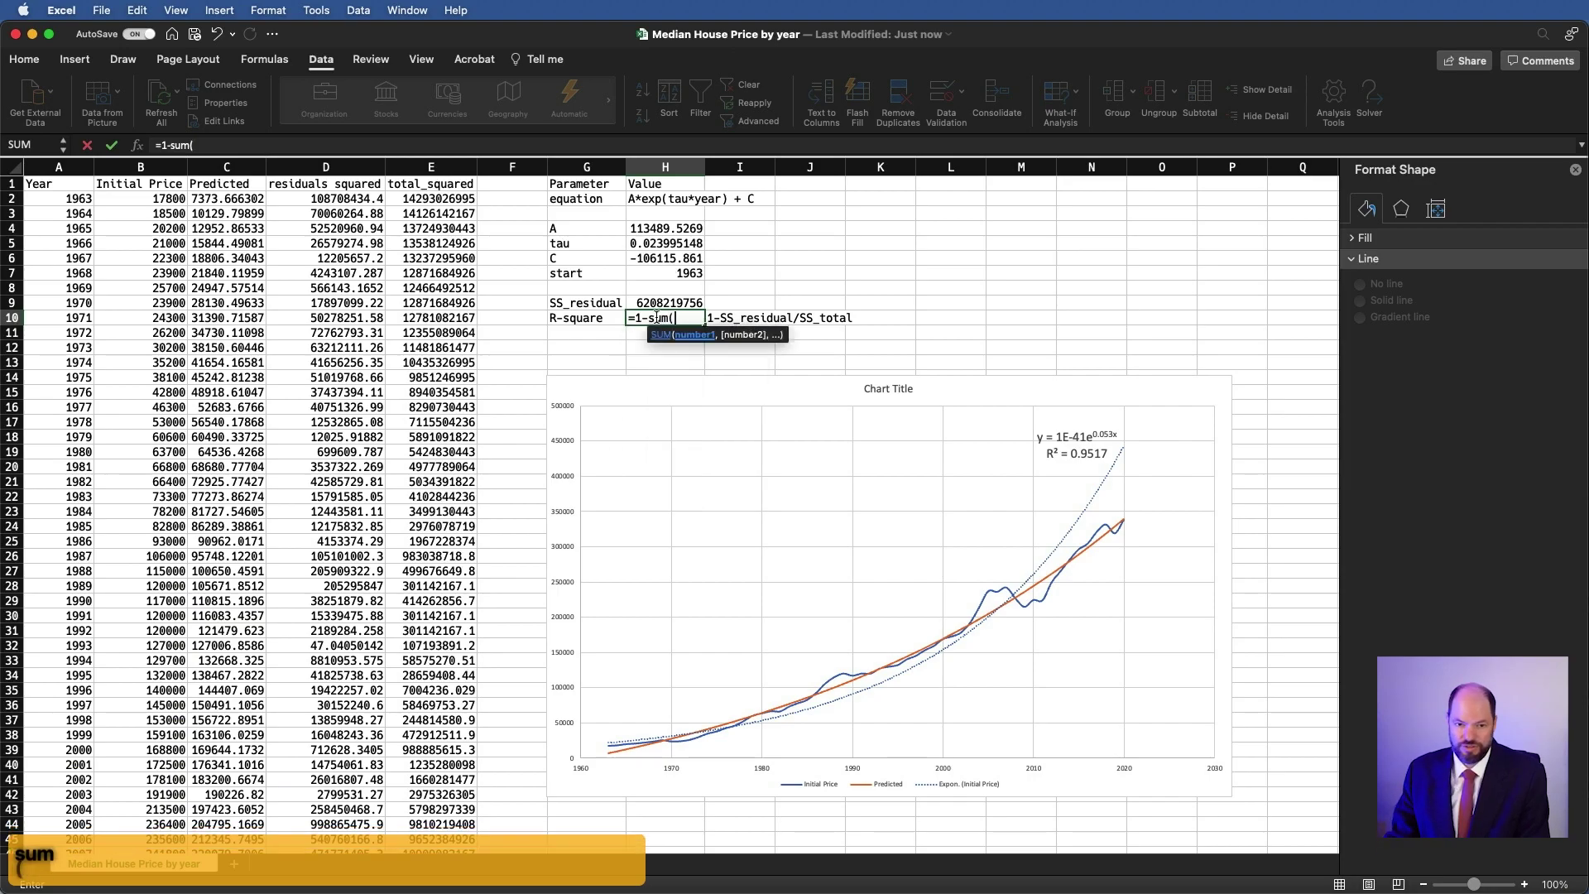
click(349, 168)
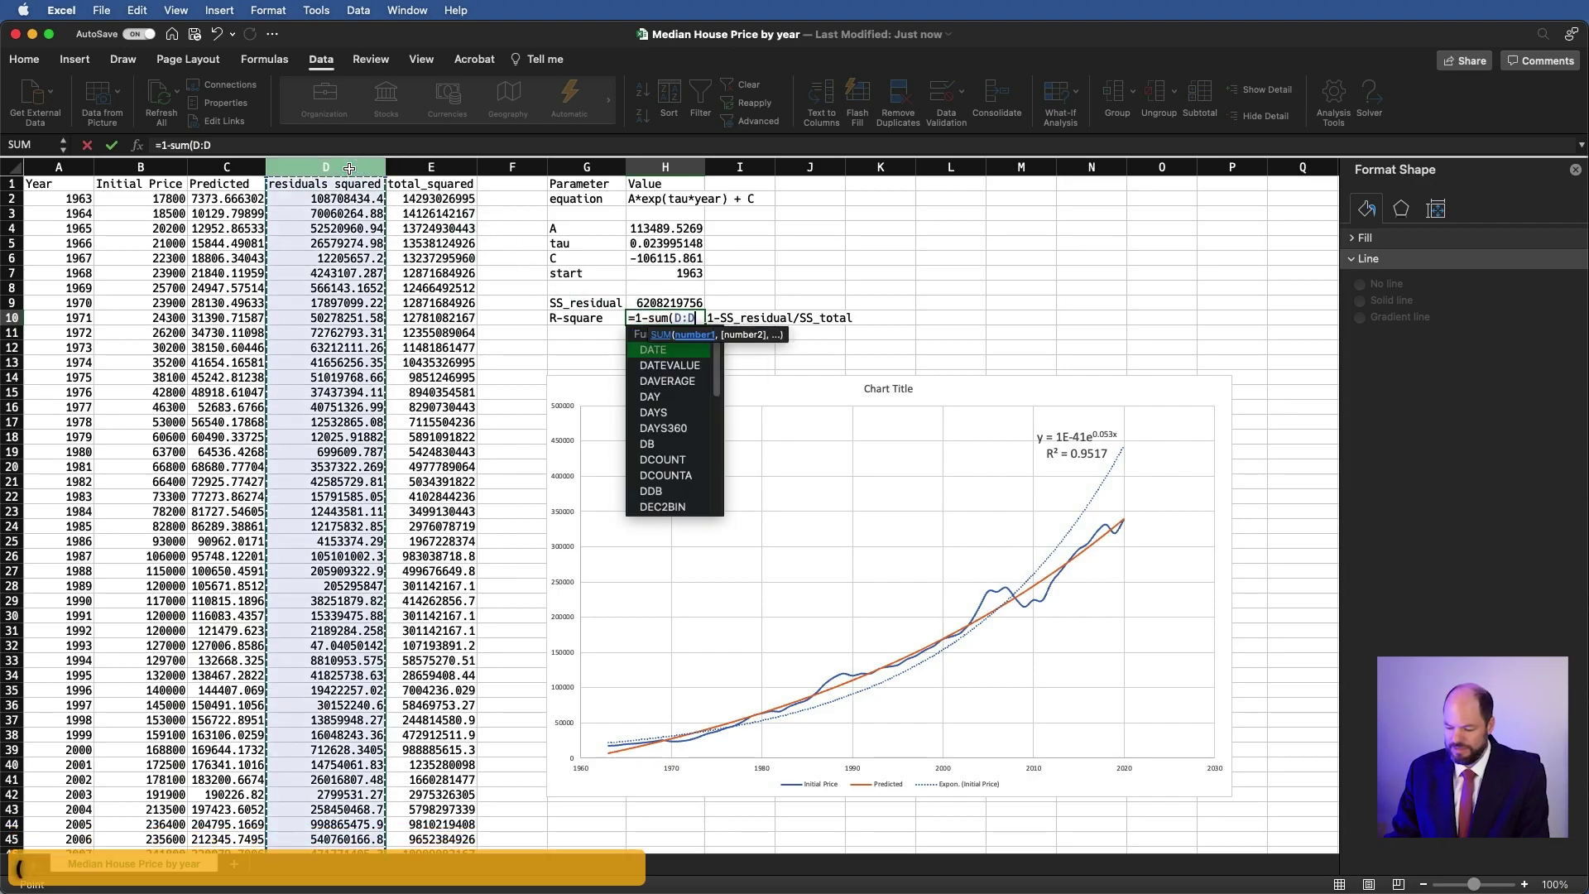
text()/()
key(BackSpace)
text(sum)
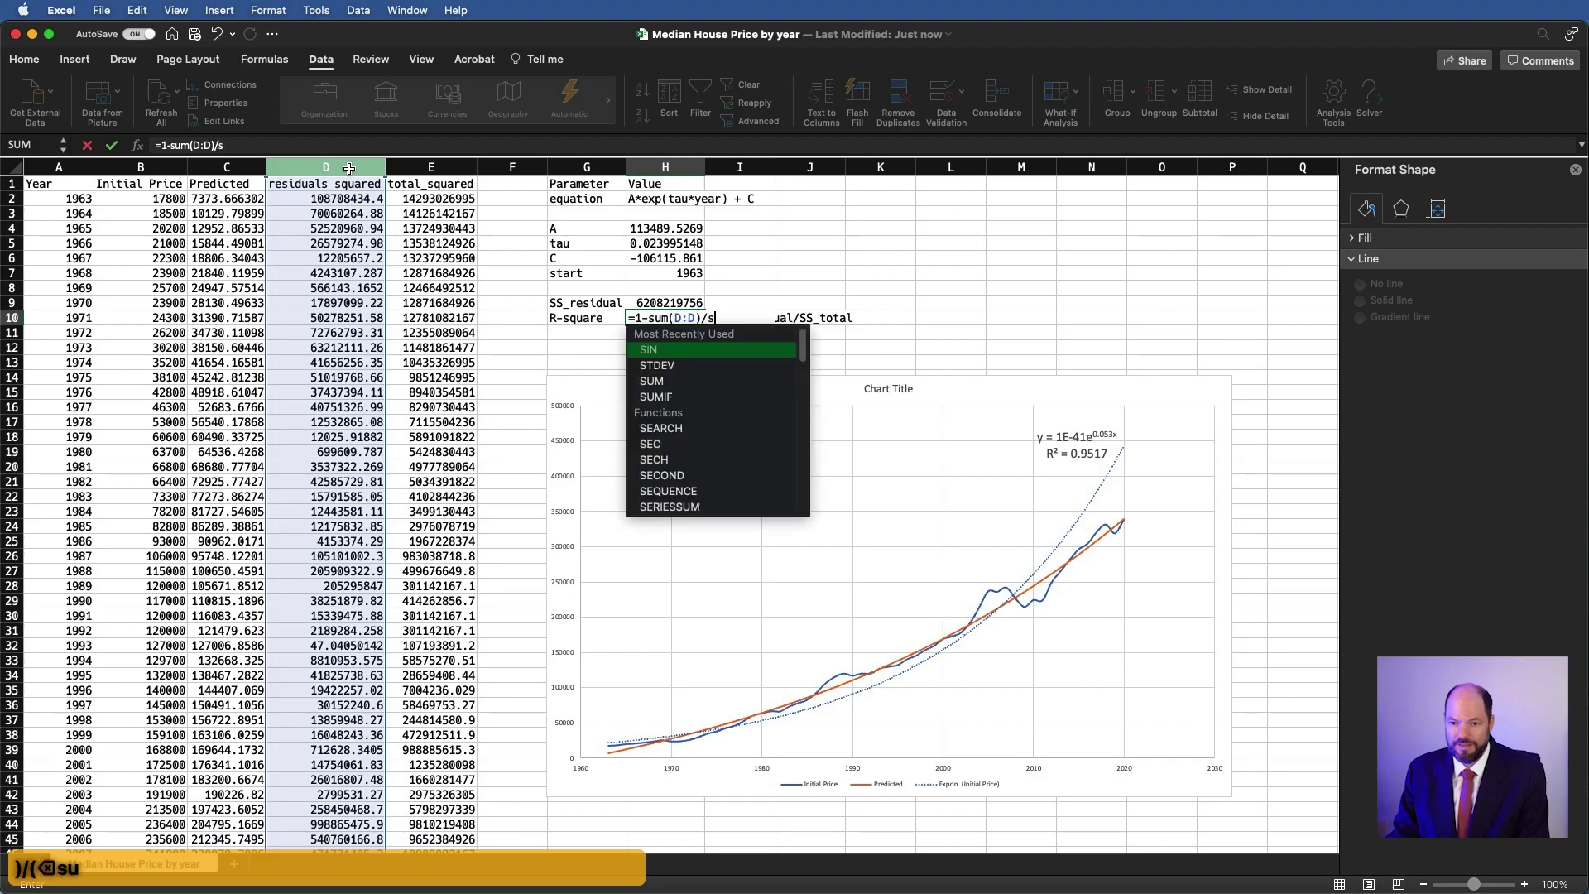
text(()
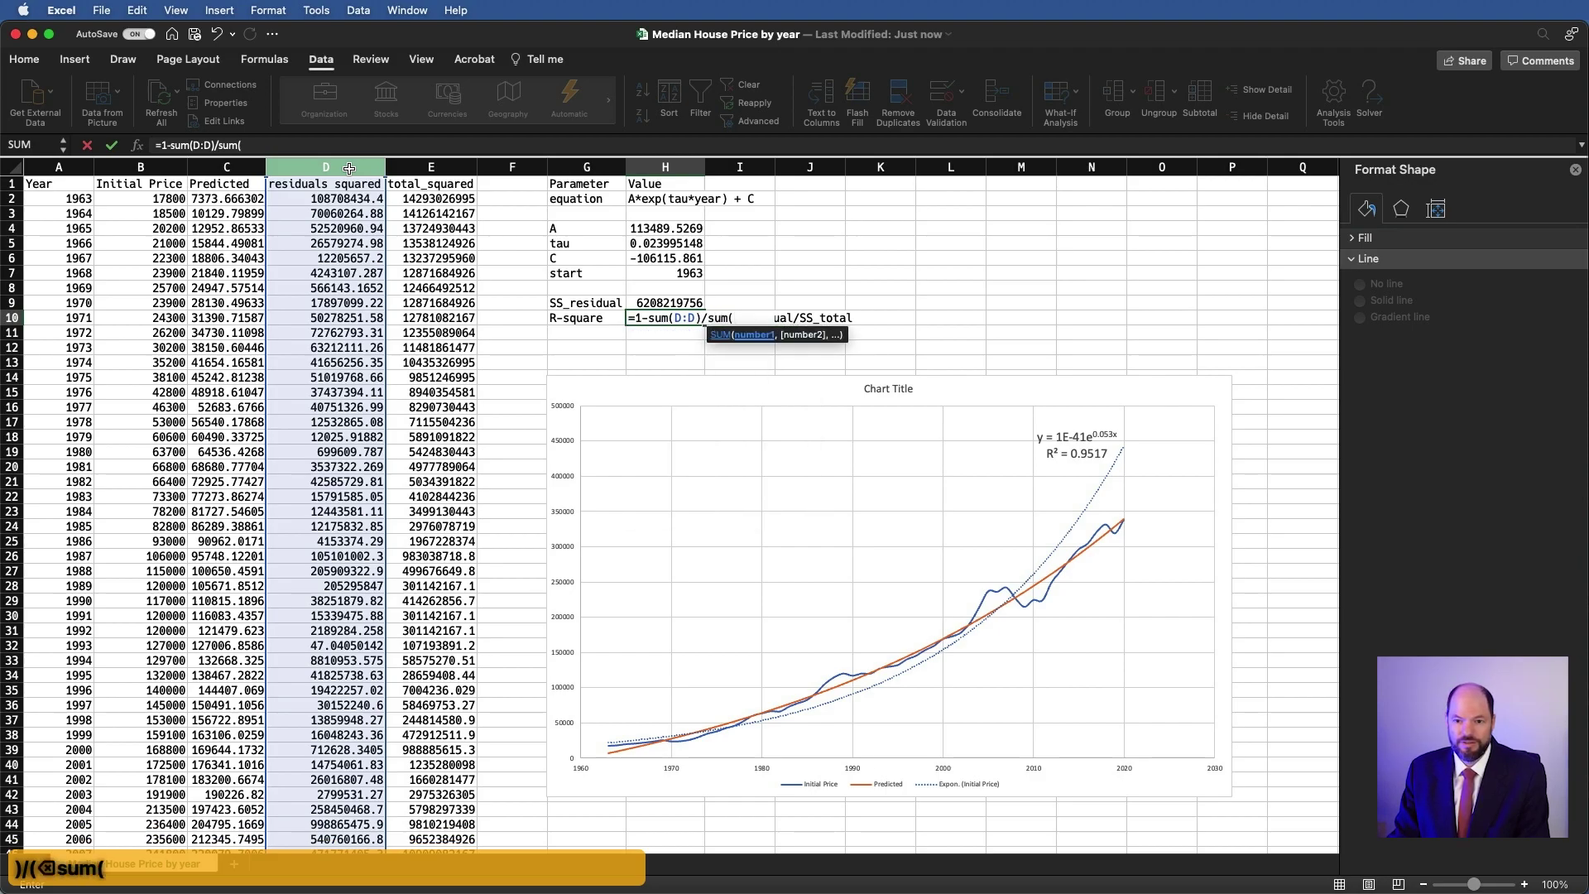
text(E:E))
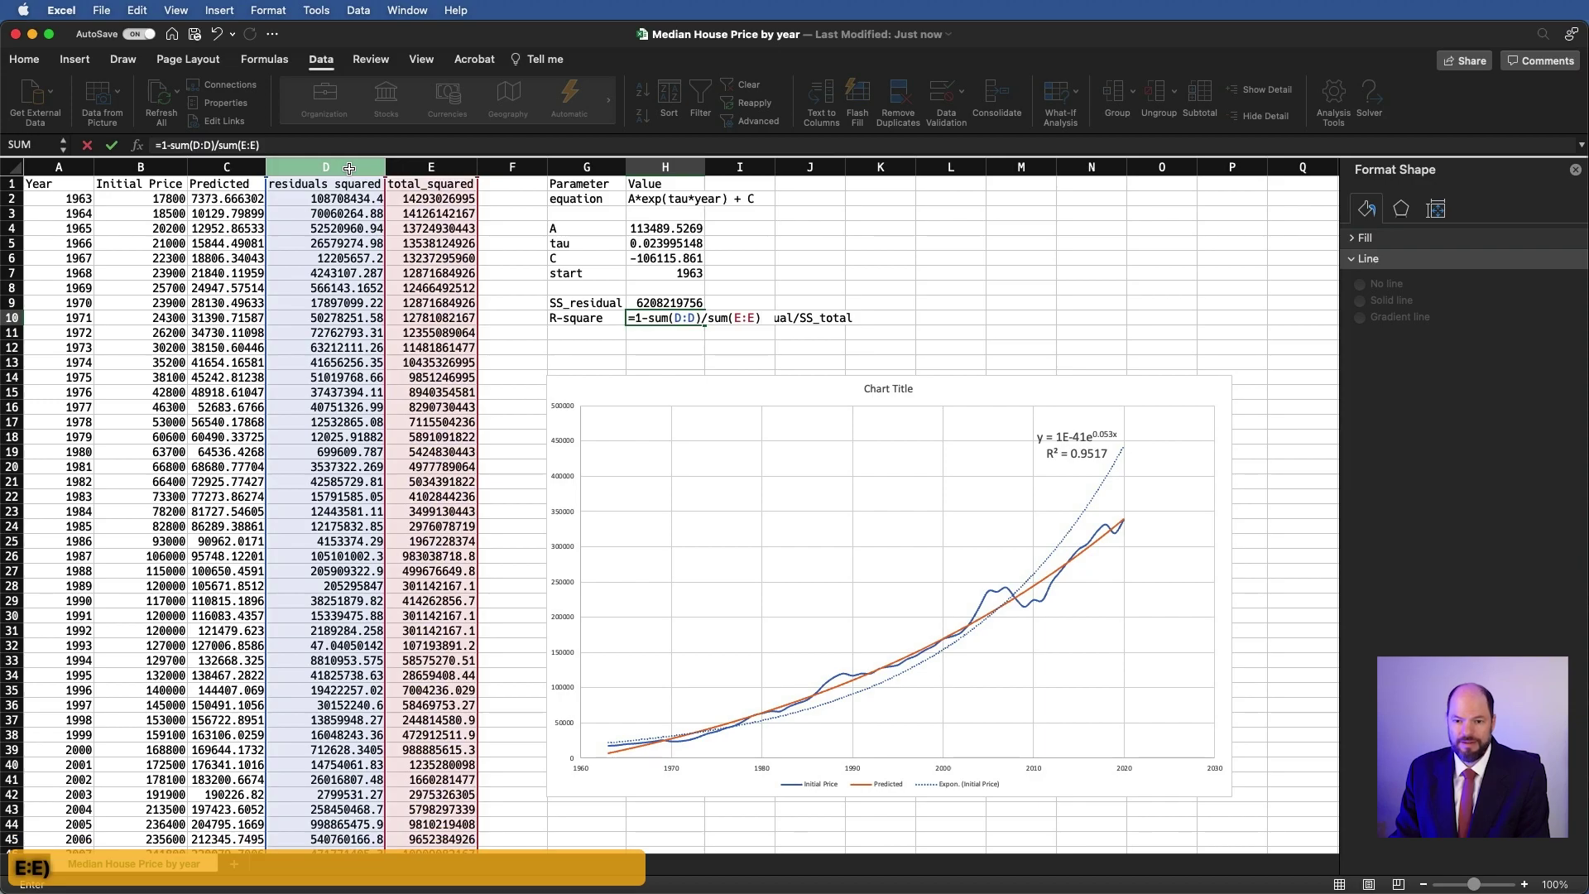
key(Return)
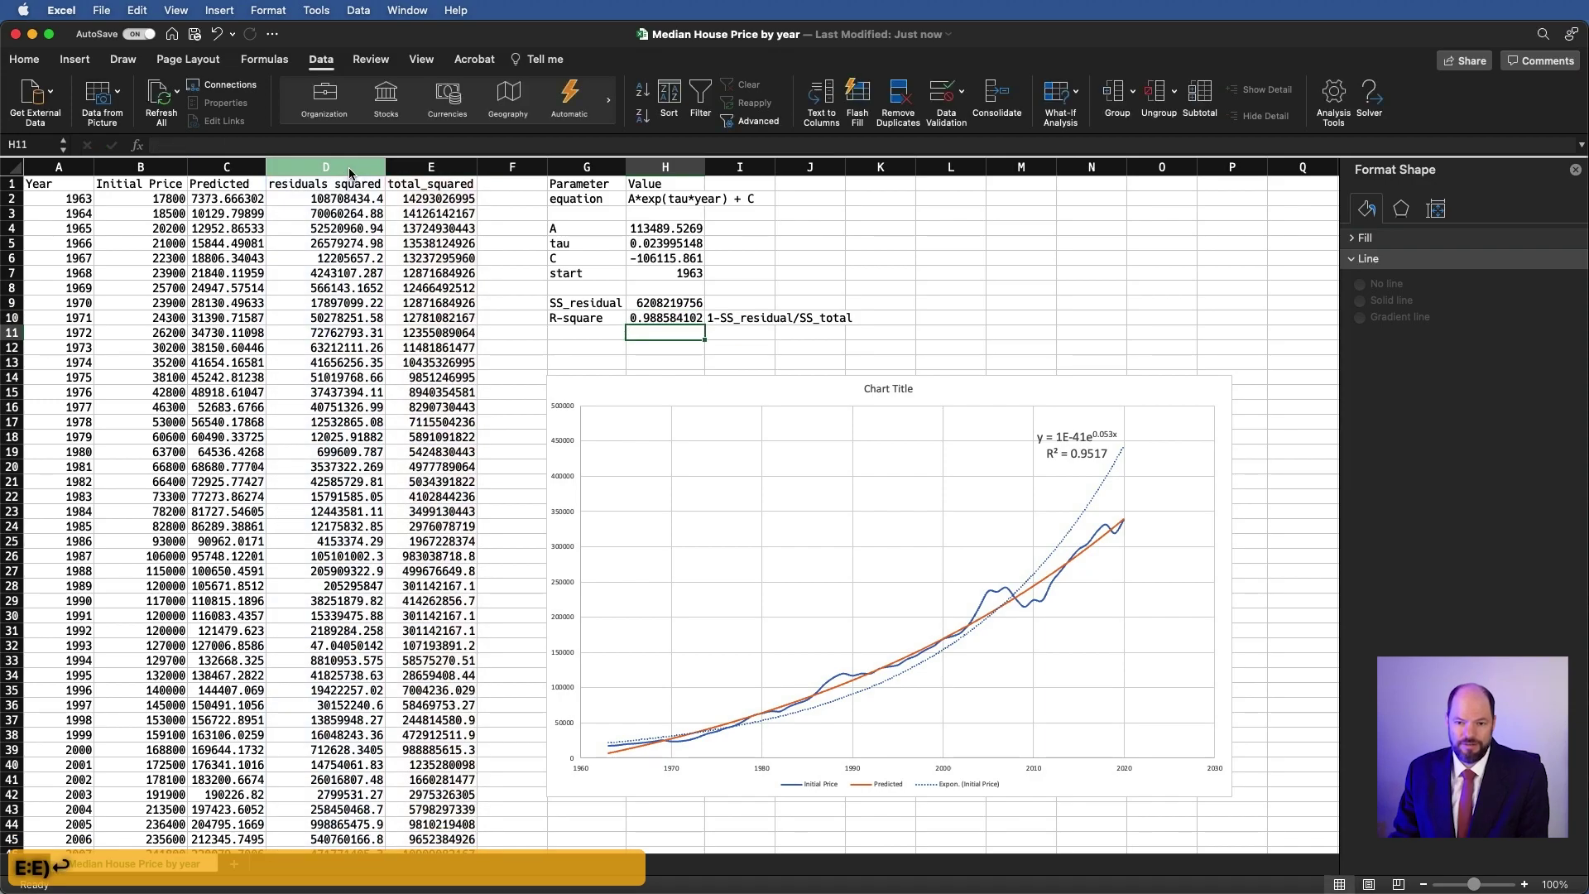